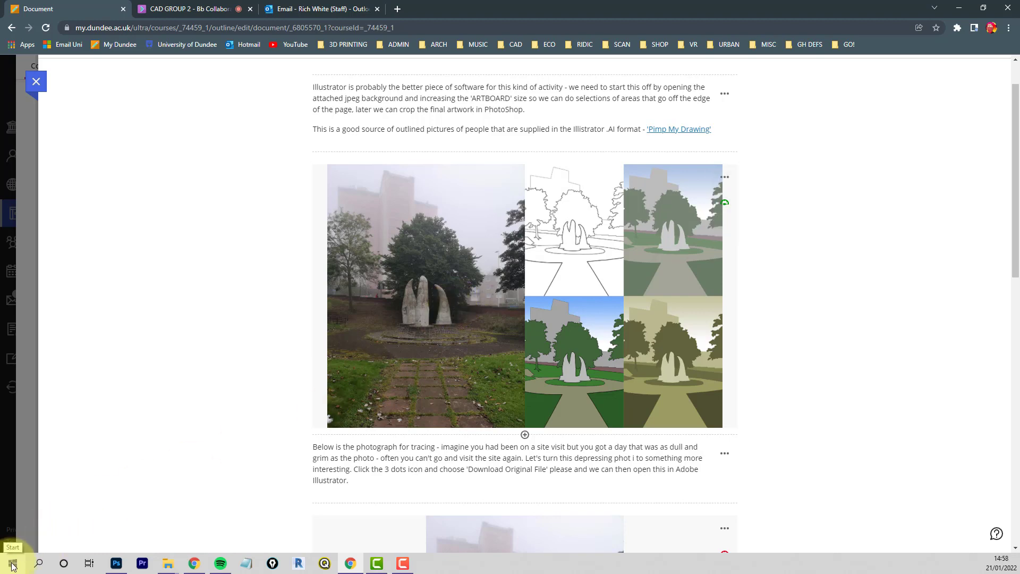
Step: Launch Adobe Illustrator 2021 and open sketch_background.jpg from the Downloads folder
click(12, 564)
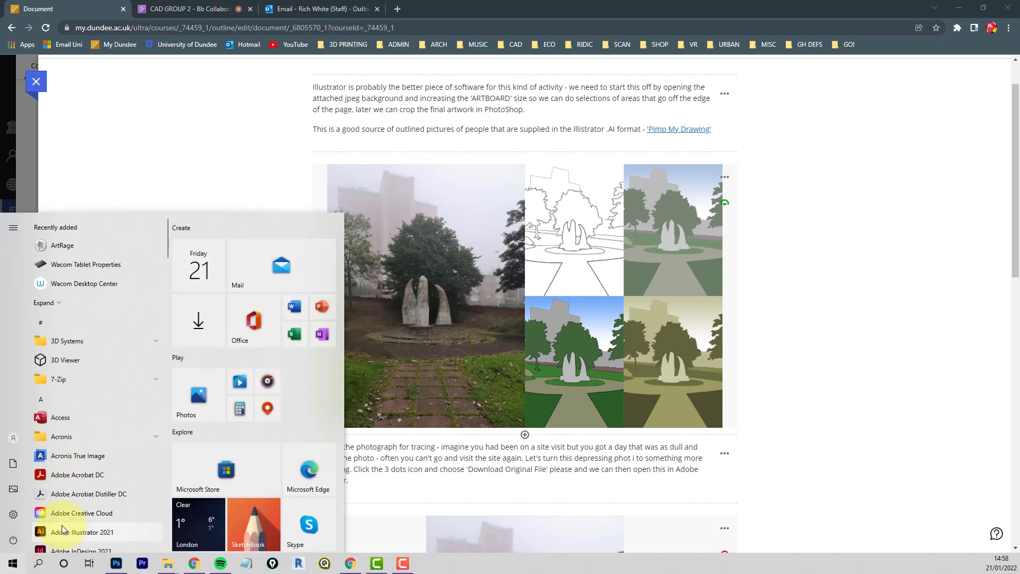
click(62, 526)
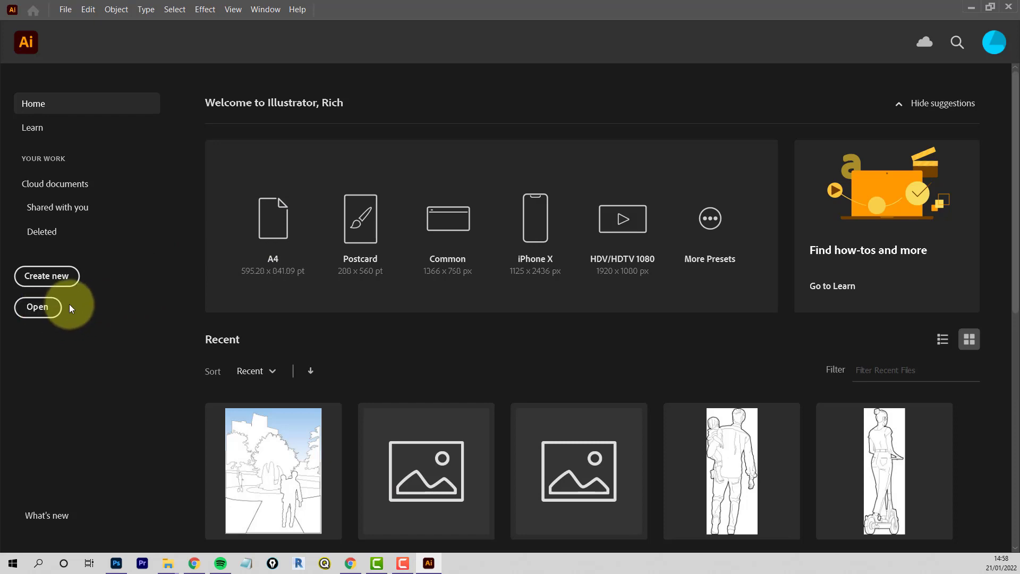
click(38, 308)
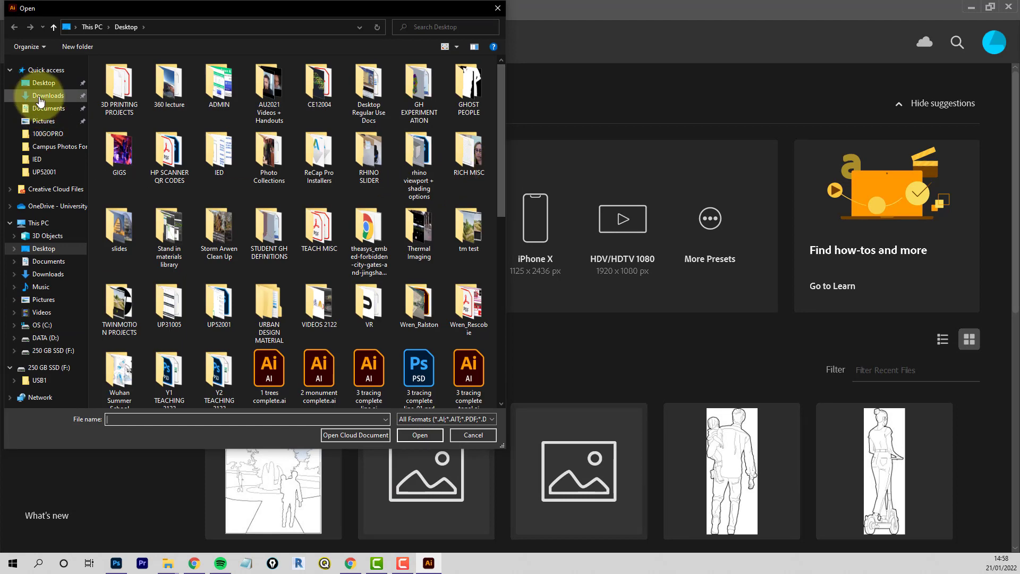
click(41, 97)
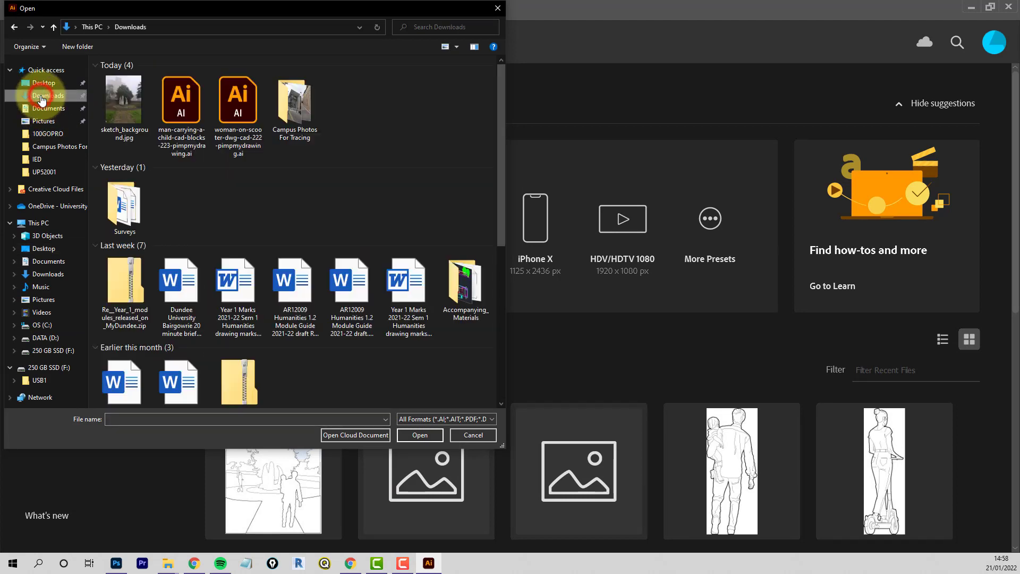
click(130, 107)
click(418, 436)
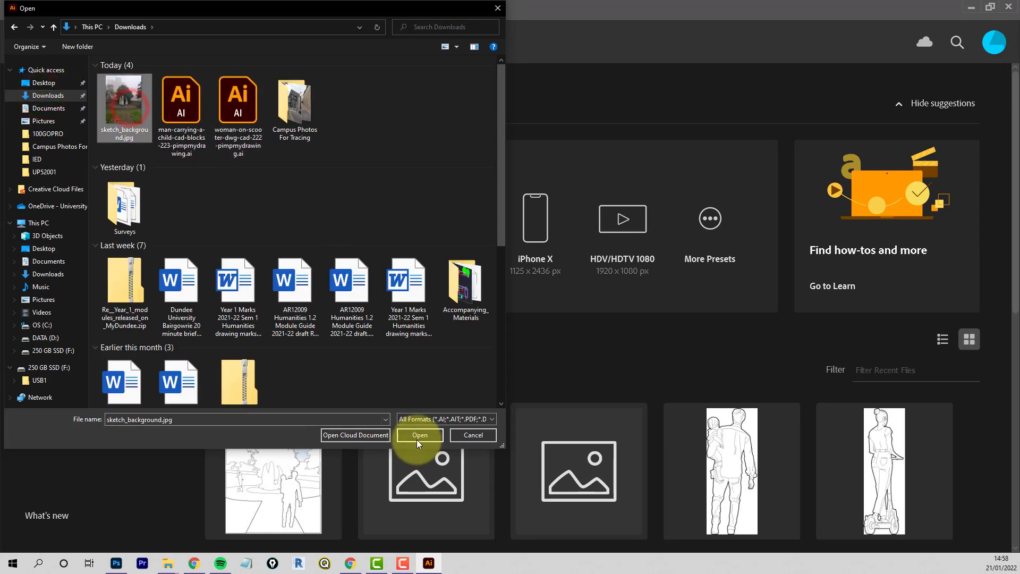
click(425, 432)
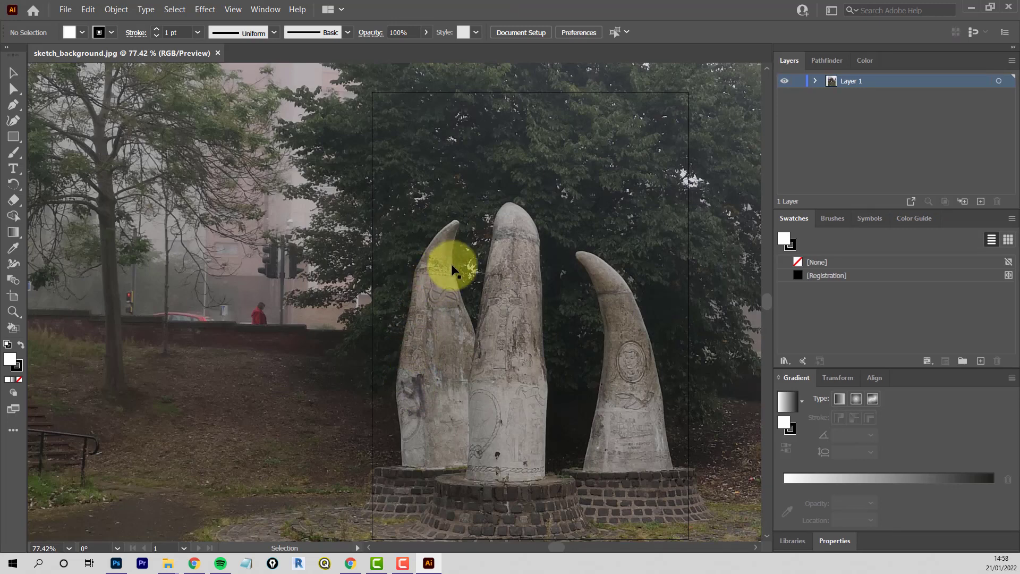
Step: Examine the whole background photo and its surrounding canvas at a reduced zoom of about 25%
scroll(563, 289, down, 2)
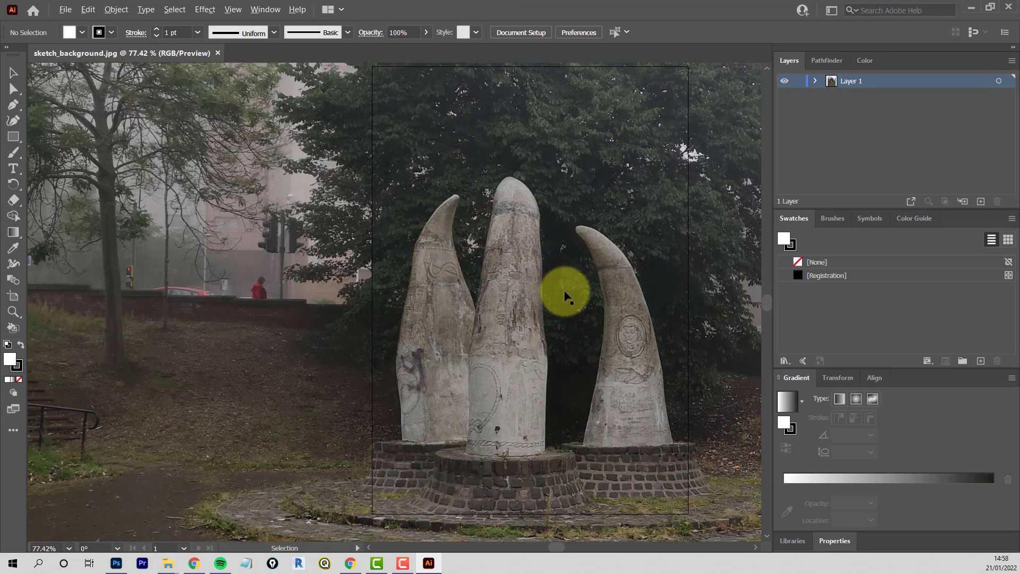
alt+scroll(563, 288, down, 1)
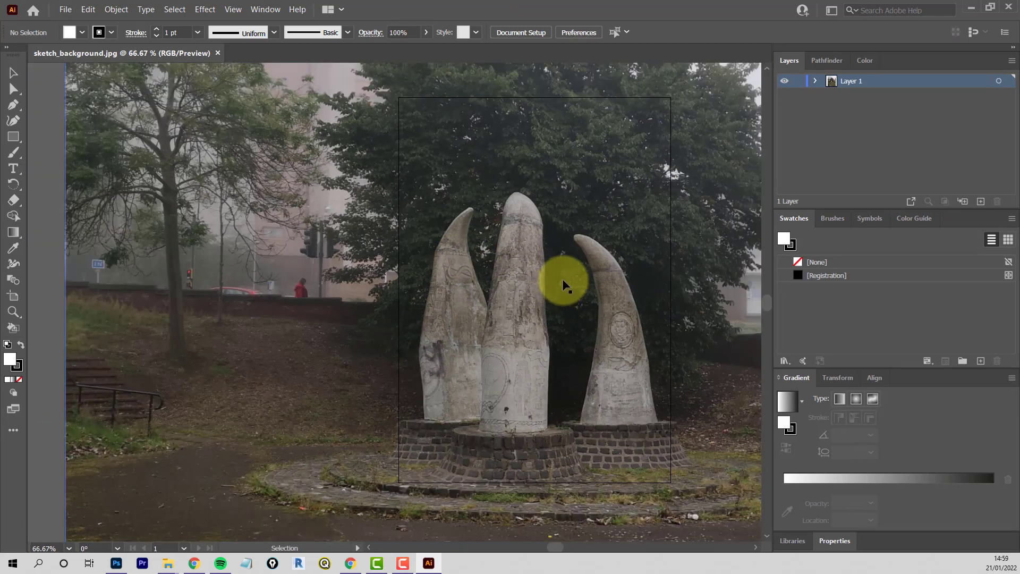
alt+scroll(563, 277, down, 2)
alt+scroll(637, 280, down, 1)
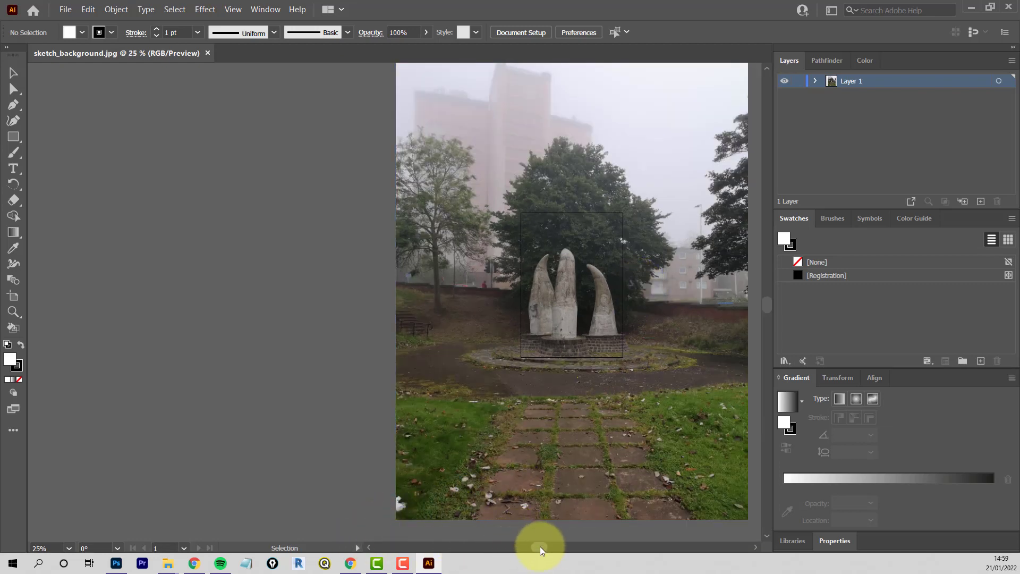
drag(539, 548, 558, 546)
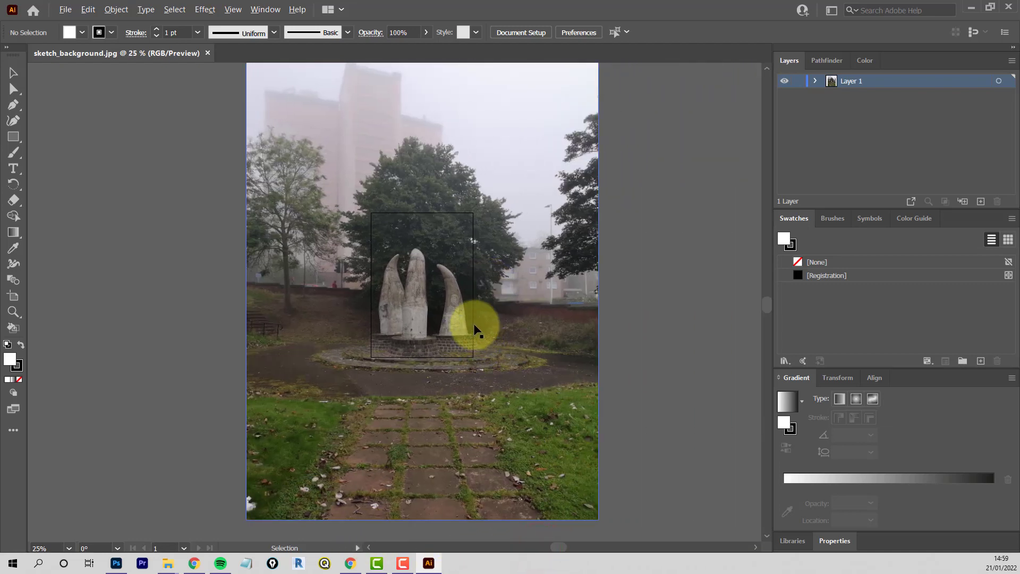
key(alt)
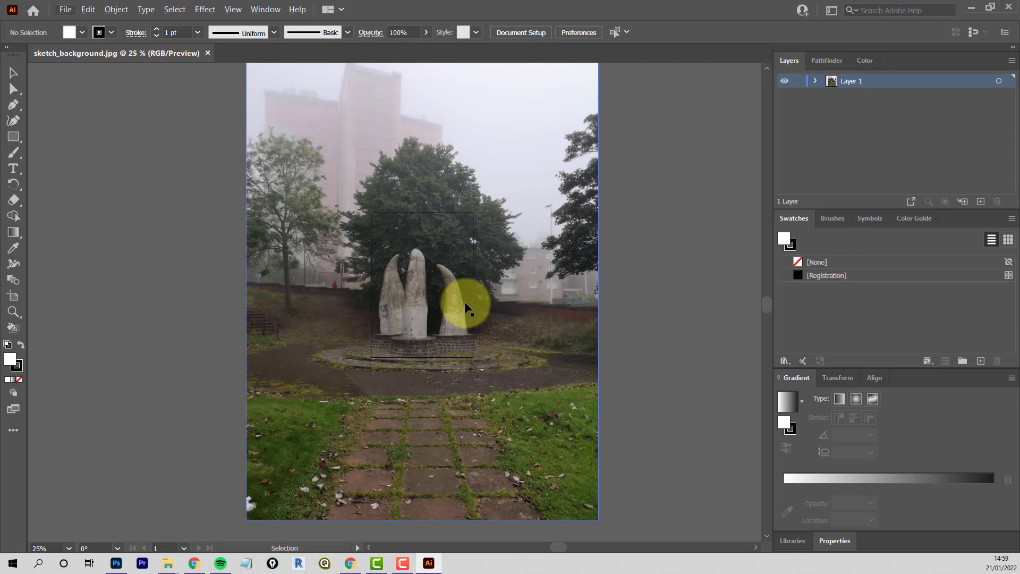
key(space)
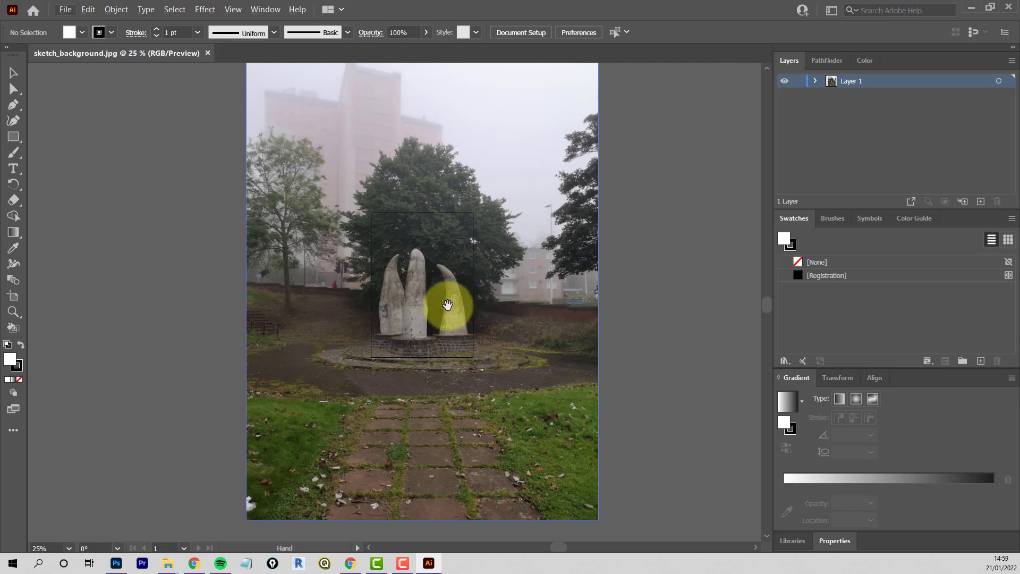
drag(457, 303, 482, 311)
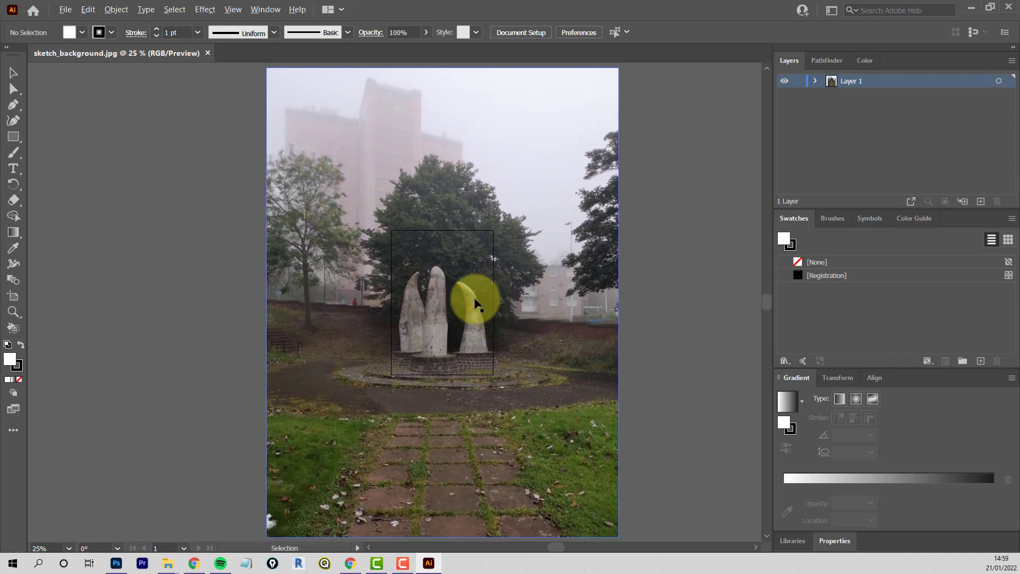
scroll(467, 303, down, 1)
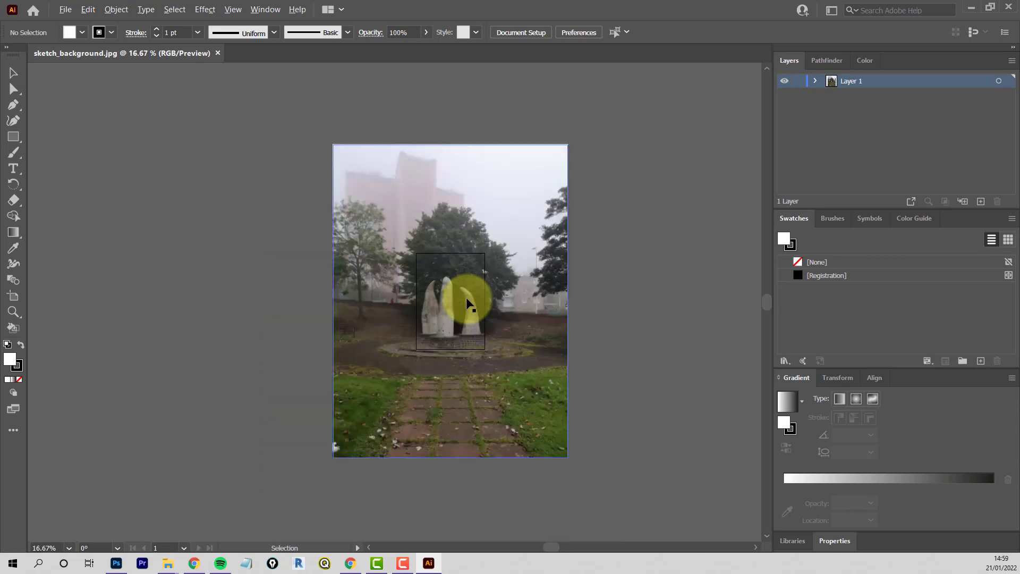
scroll(467, 298, up, 1)
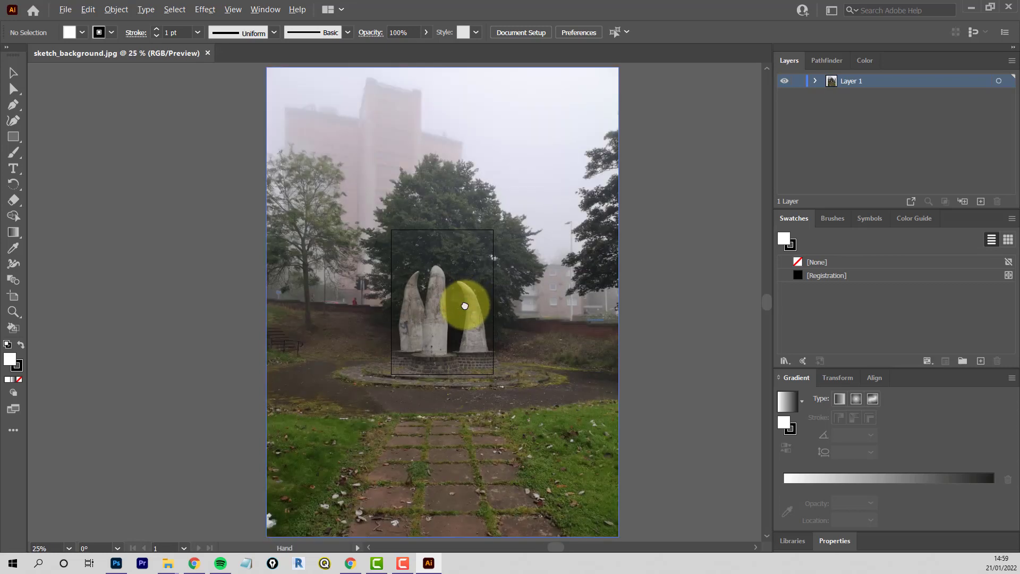
drag(467, 303, 436, 306)
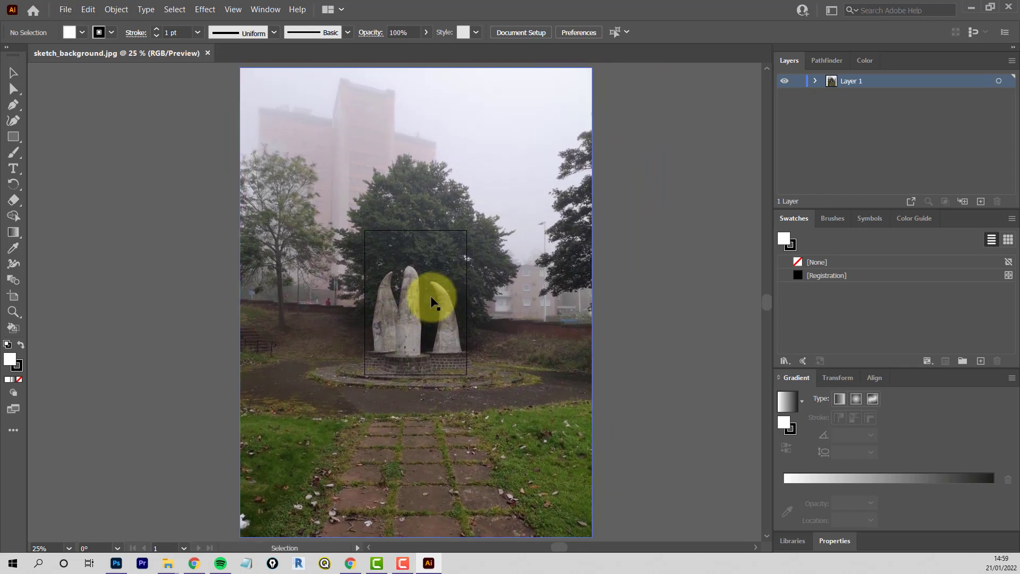
Step: Try placing an offset duplicate of the background photo over the original, and undo the copy
drag(423, 319, 513, 292)
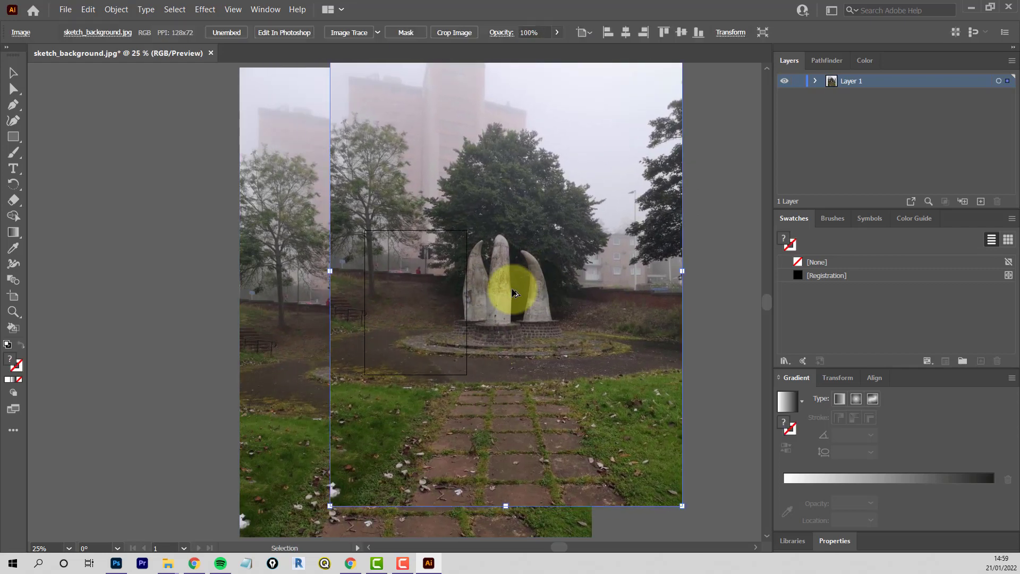
key(ctrl+z)
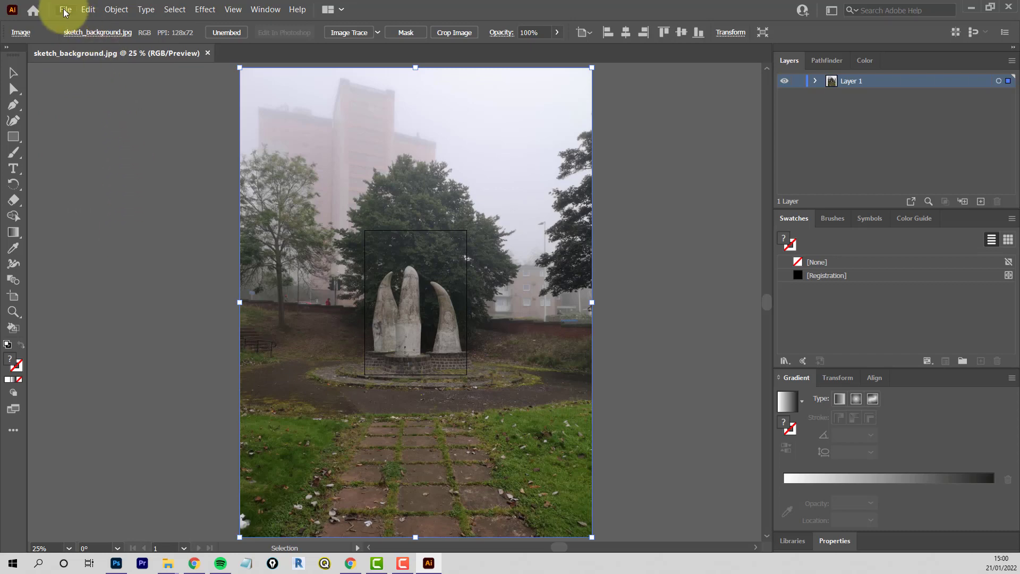
Step: Set the general measurement units to Pixels in the application preferences
click(88, 9)
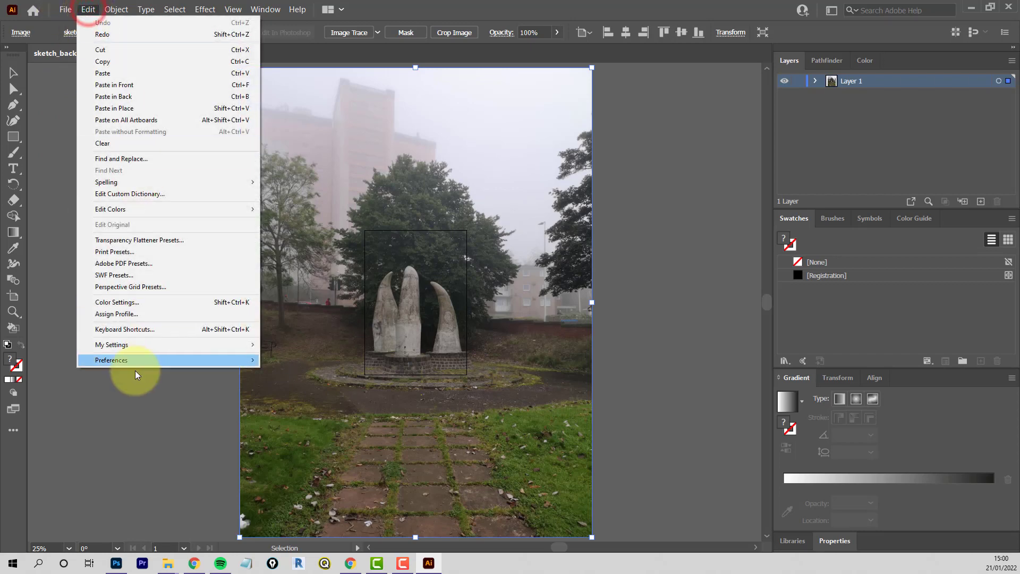
mouse_move(126, 361)
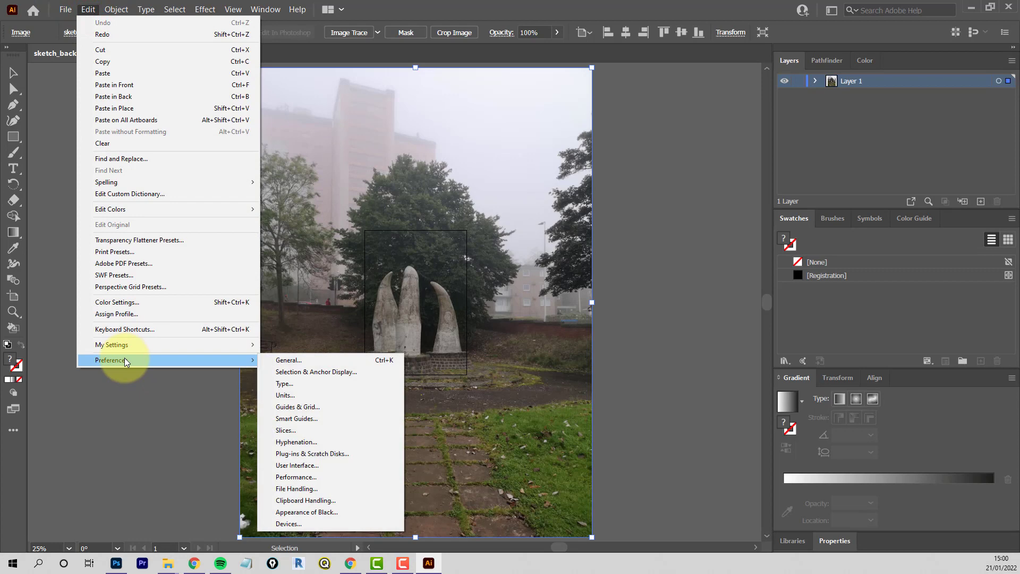
click(291, 362)
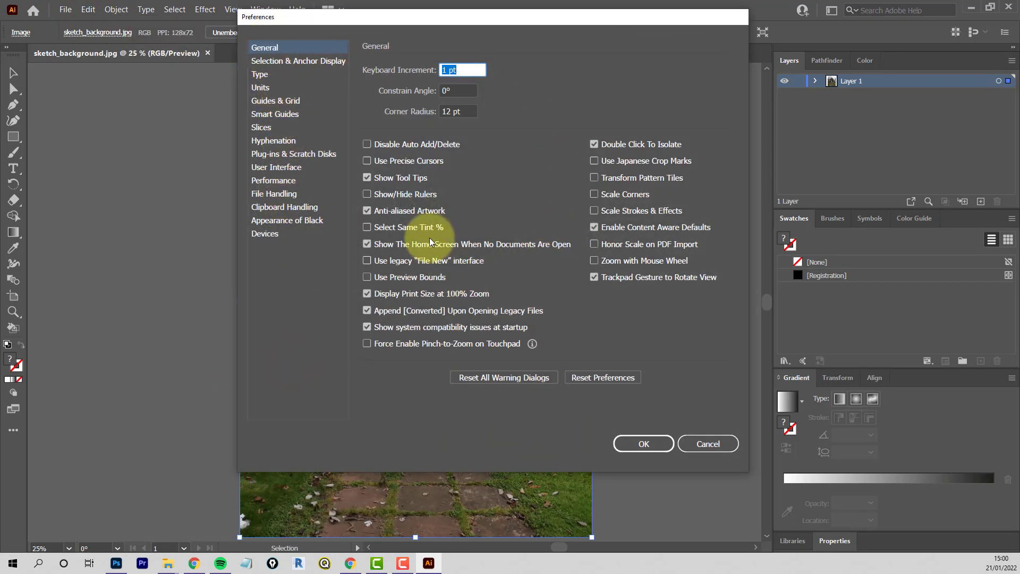
click(275, 63)
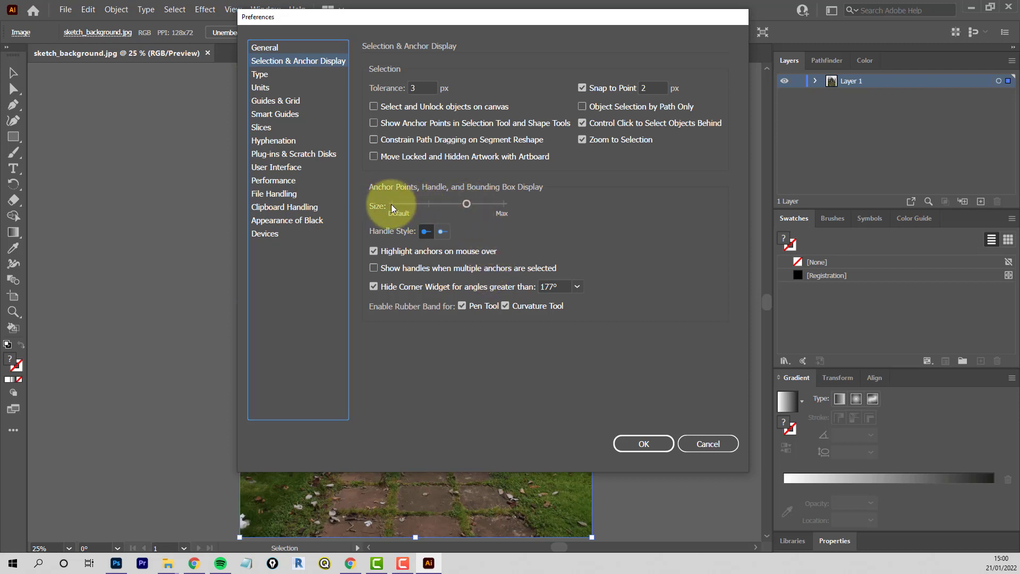
click(262, 75)
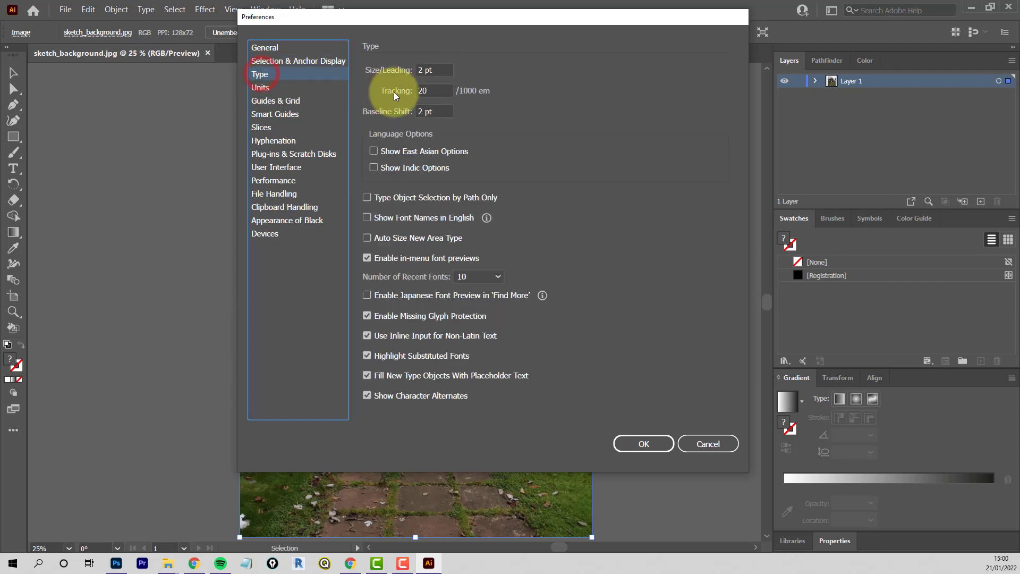
click(265, 88)
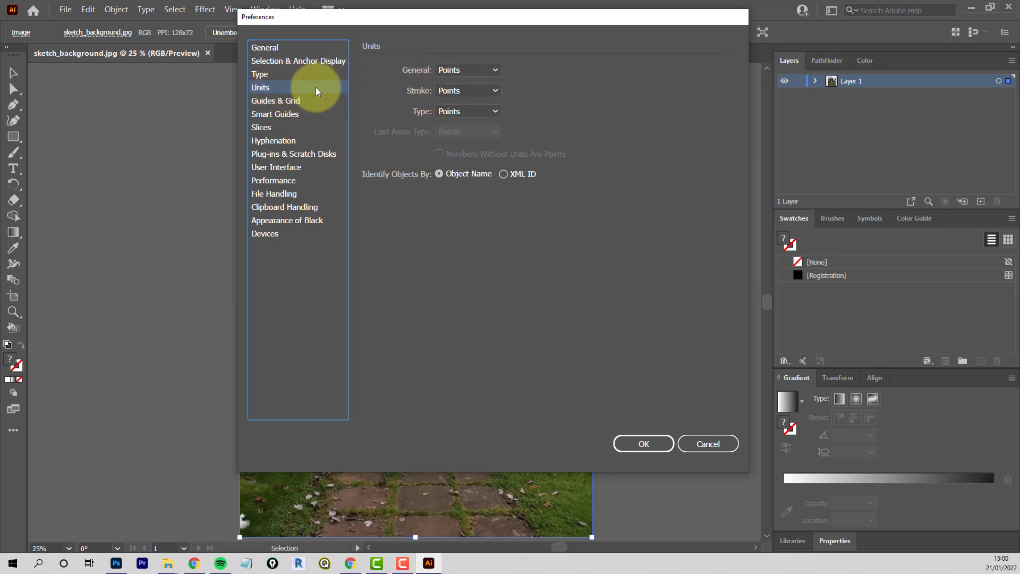
click(495, 71)
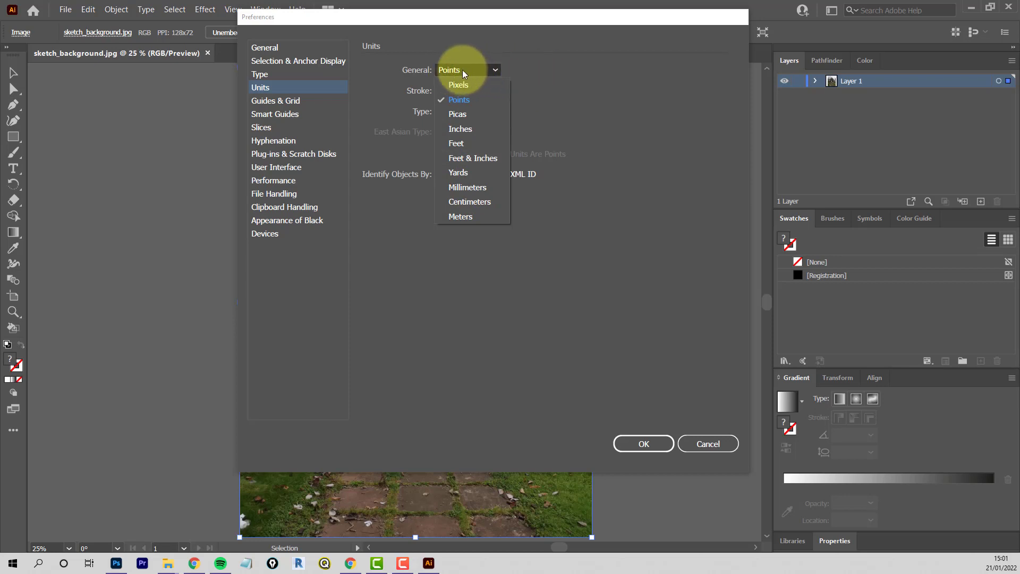
click(465, 83)
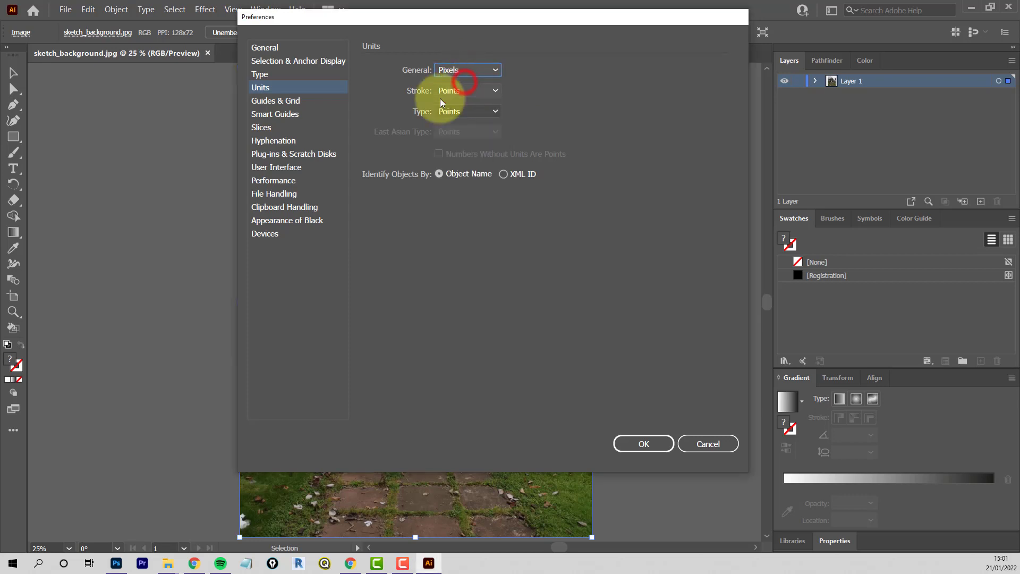
Step: Review the remaining preference categories from Guides & Grid through Devices, and accept the preferences
click(273, 102)
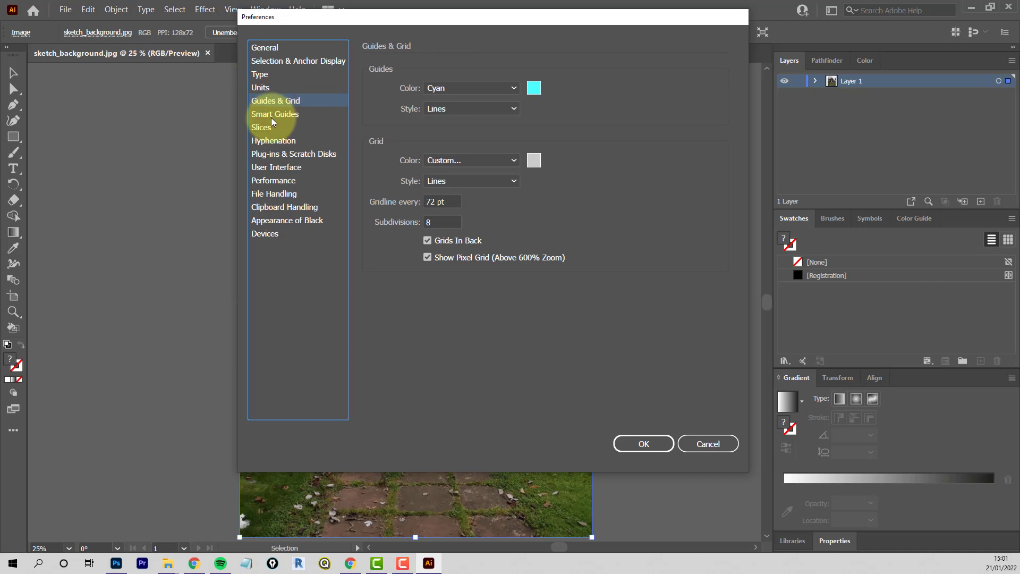
click(271, 114)
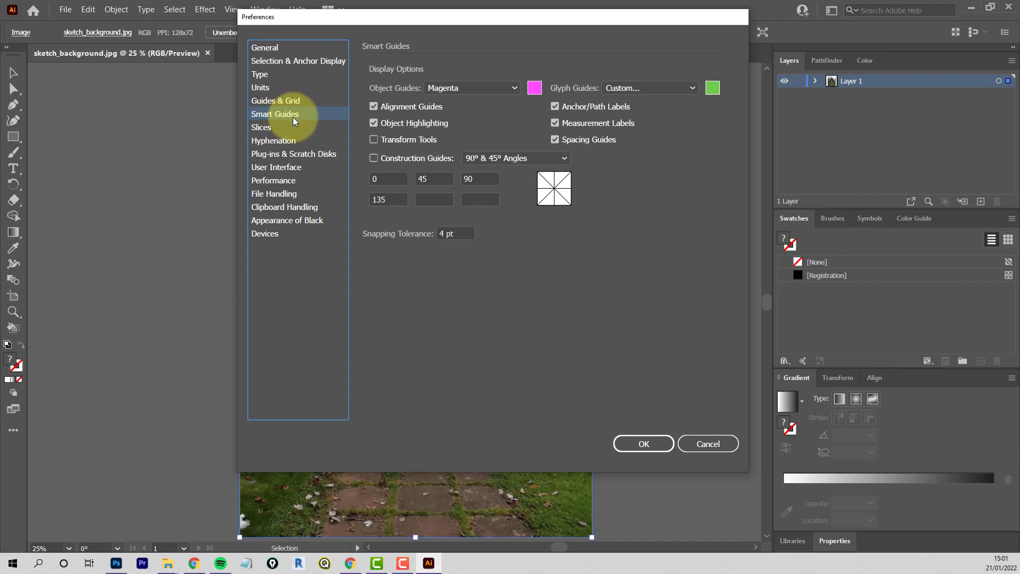
click(263, 128)
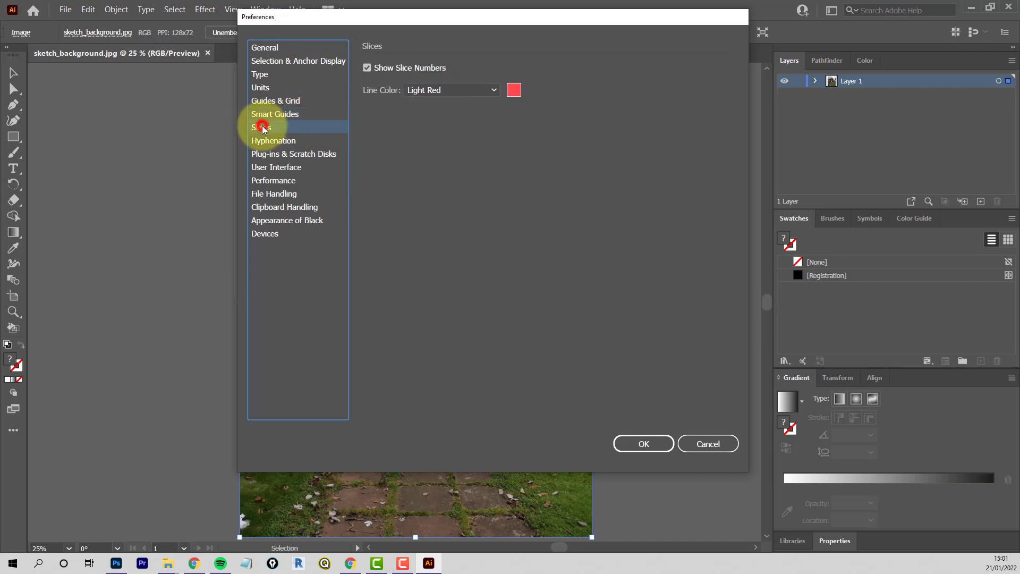
click(269, 142)
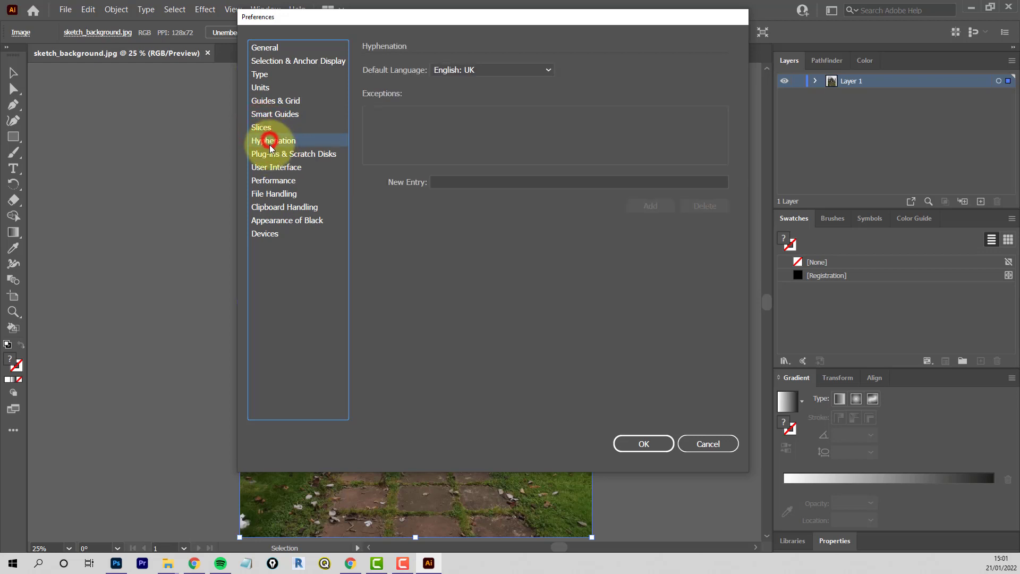
click(272, 156)
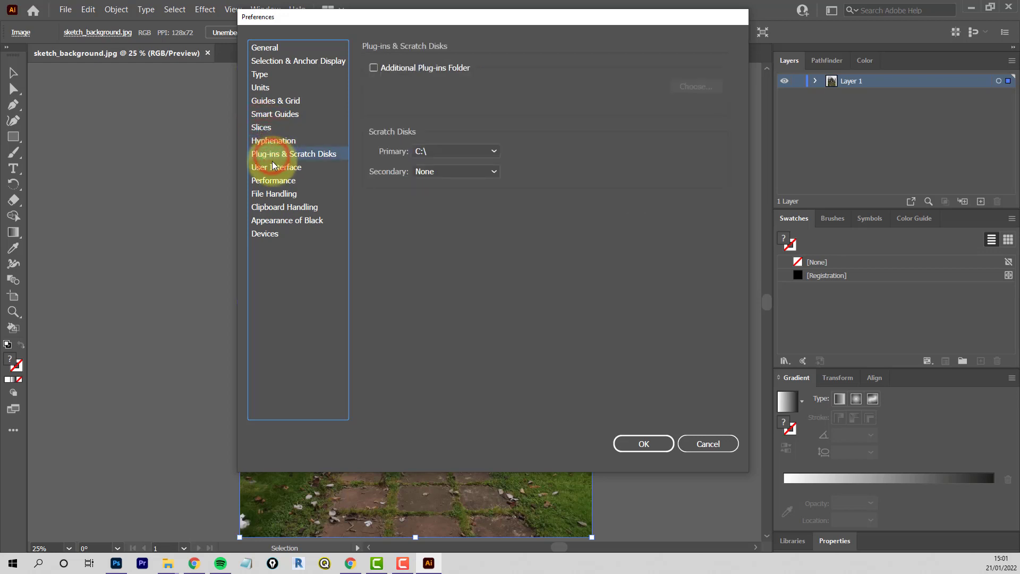
click(272, 169)
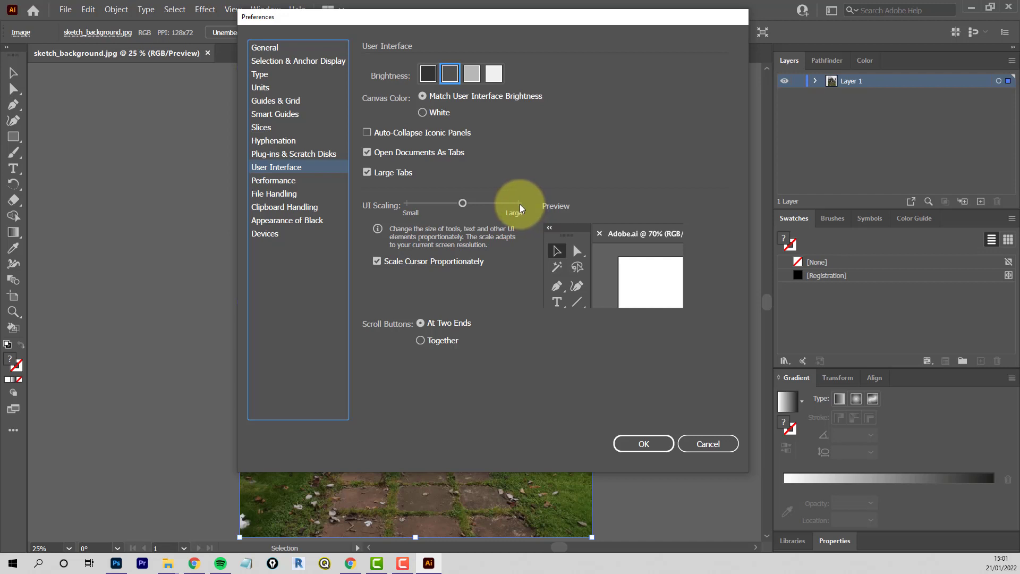
click(277, 182)
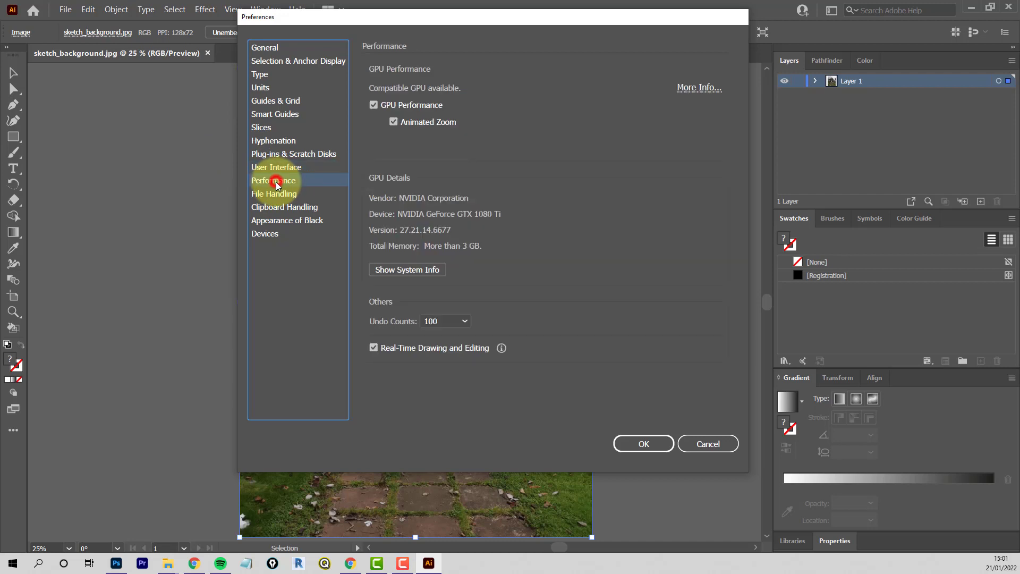
click(272, 196)
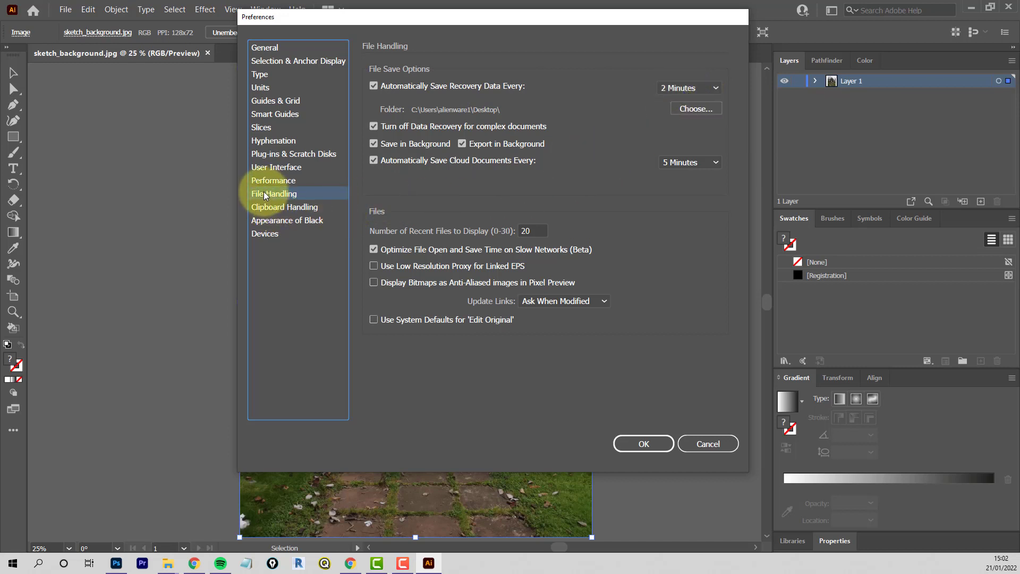
click(268, 207)
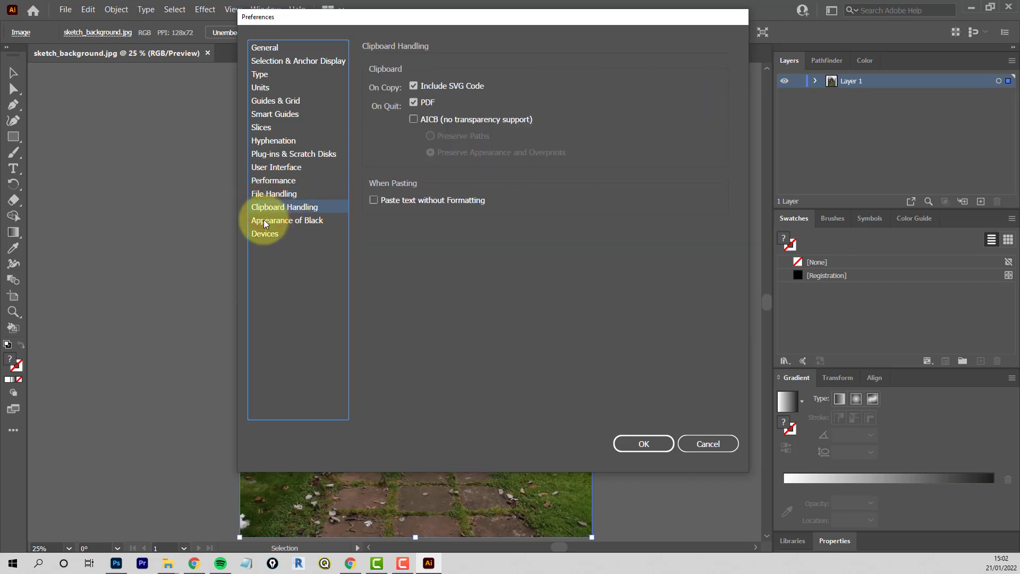
click(264, 220)
click(263, 235)
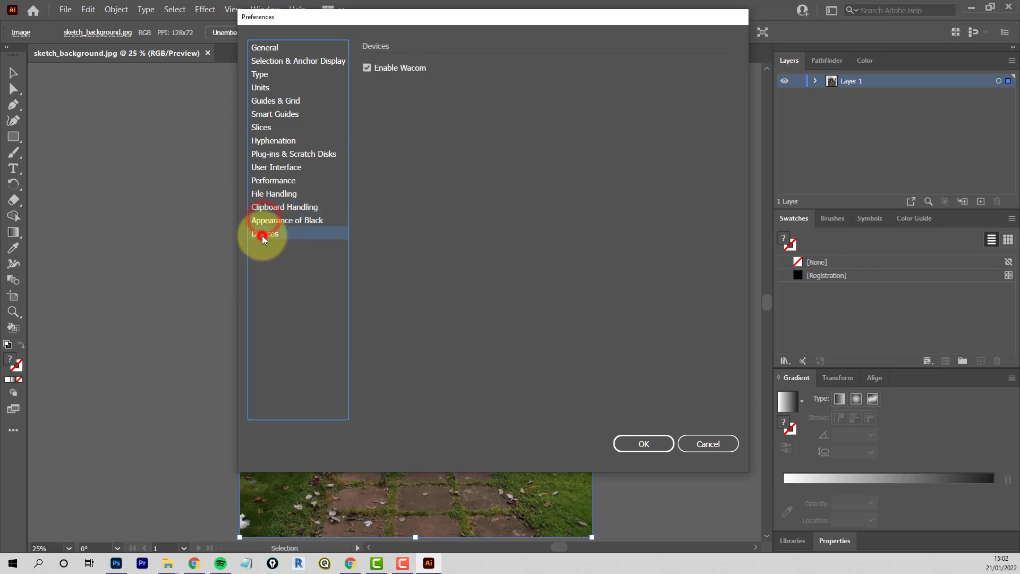
click(636, 445)
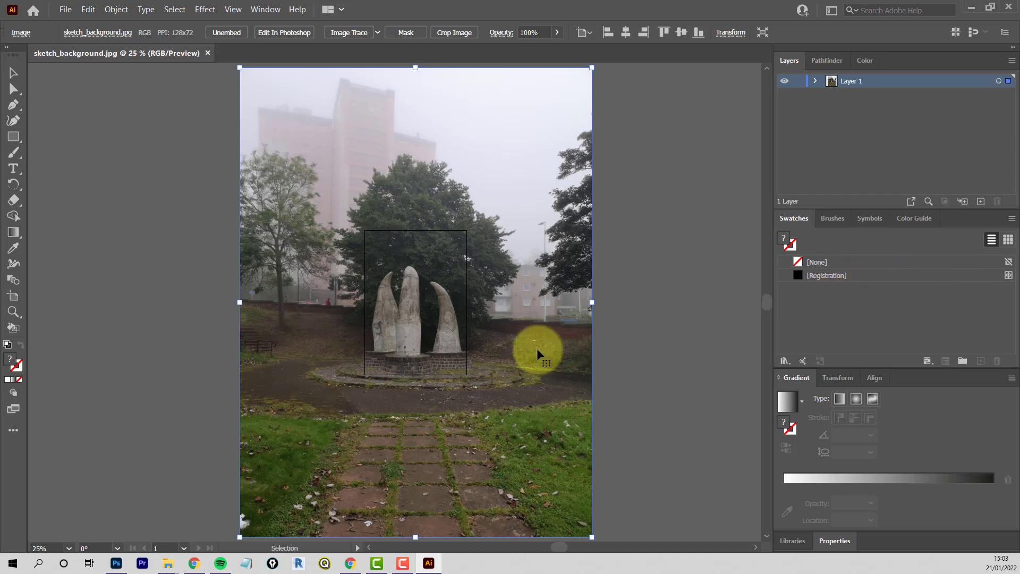
Step: Deselect the photo and set the fill colour to light blue, hex 63ADEA
click(1012, 220)
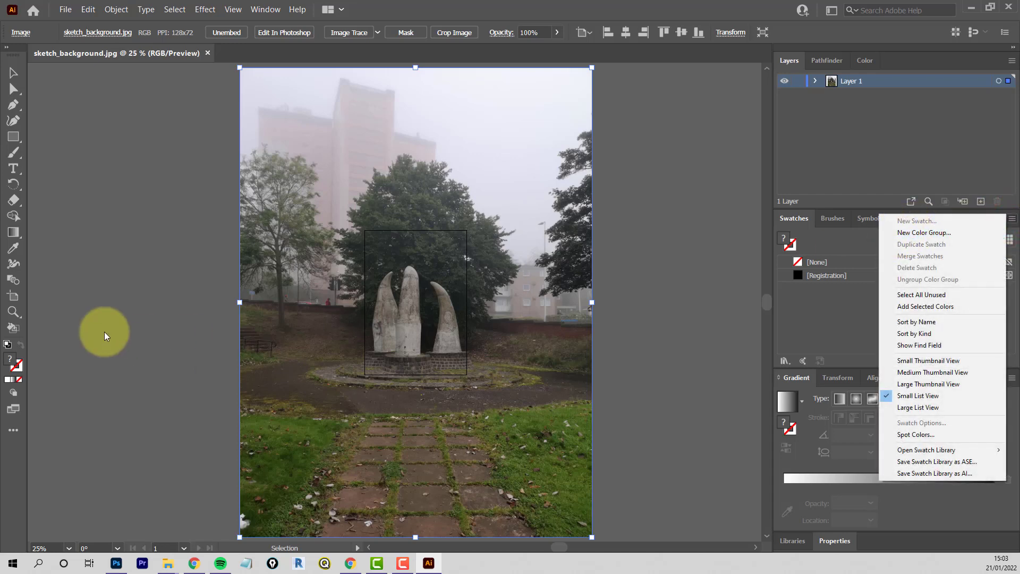
click(55, 352)
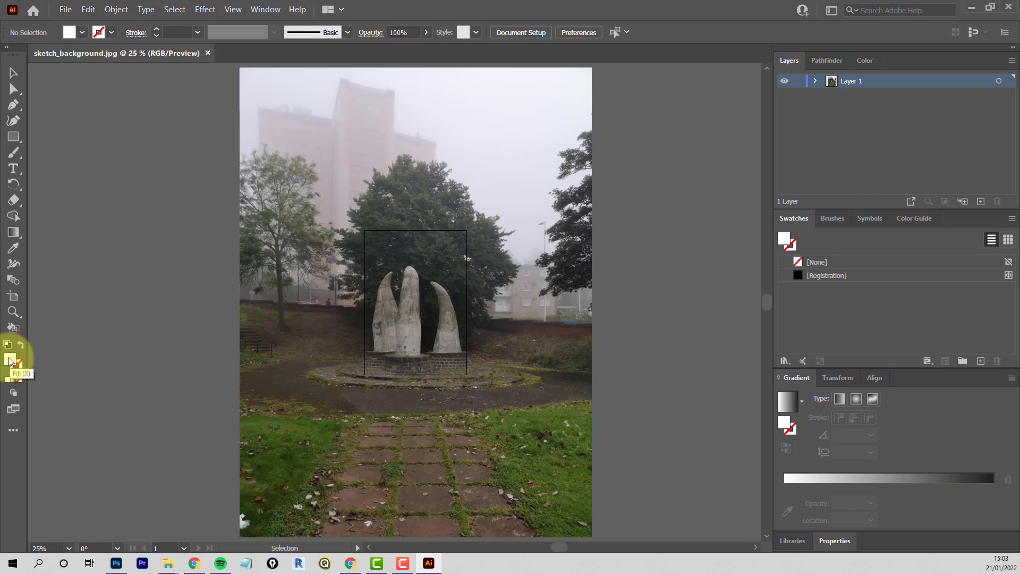
double_click(9, 361)
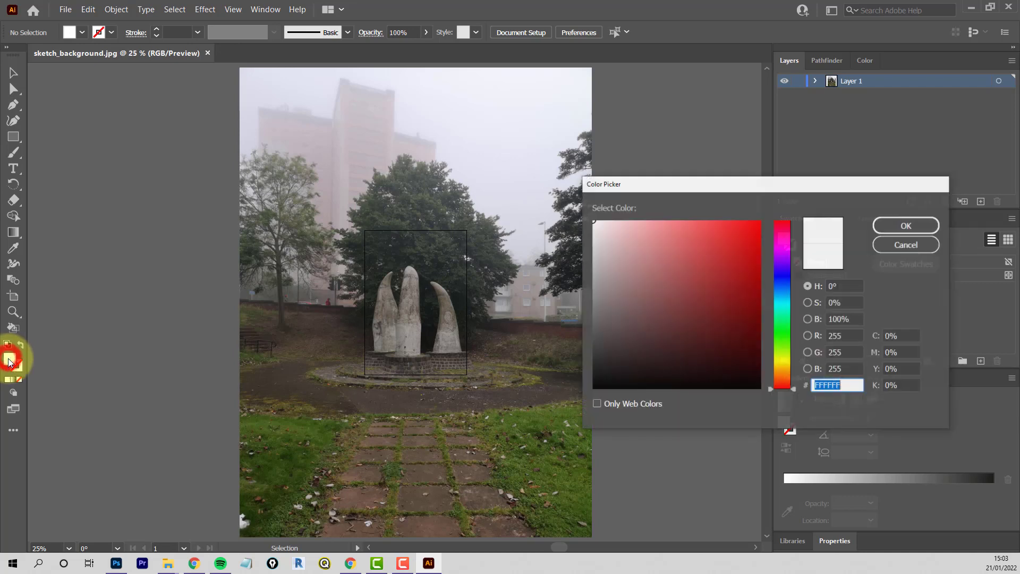
drag(788, 301, 689, 233)
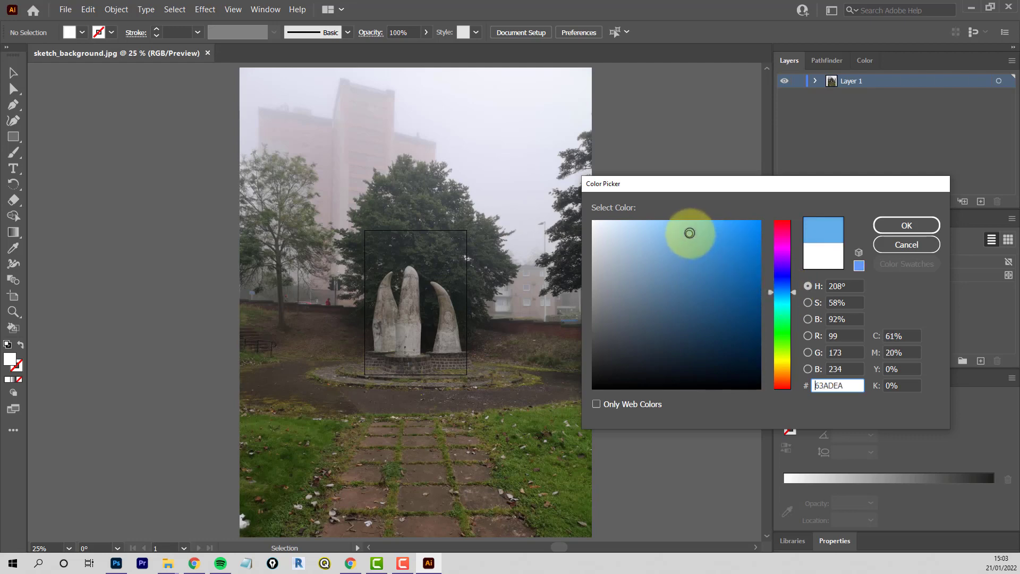
drag(711, 184, 320, 181)
click(528, 222)
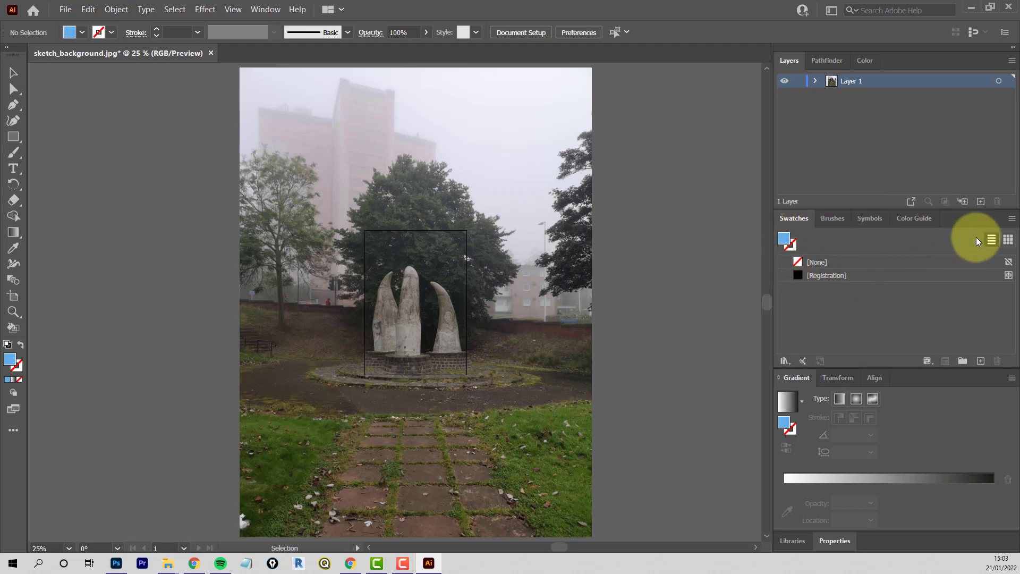
Step: Save the current fill as a global RGB process swatch named "light blue", and deselect the swatch
click(1011, 219)
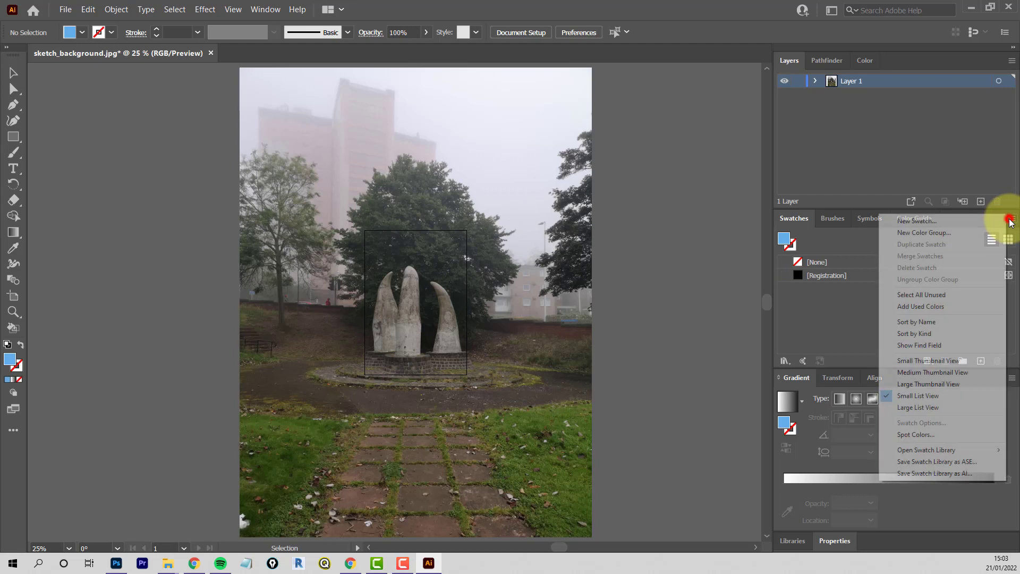
click(923, 222)
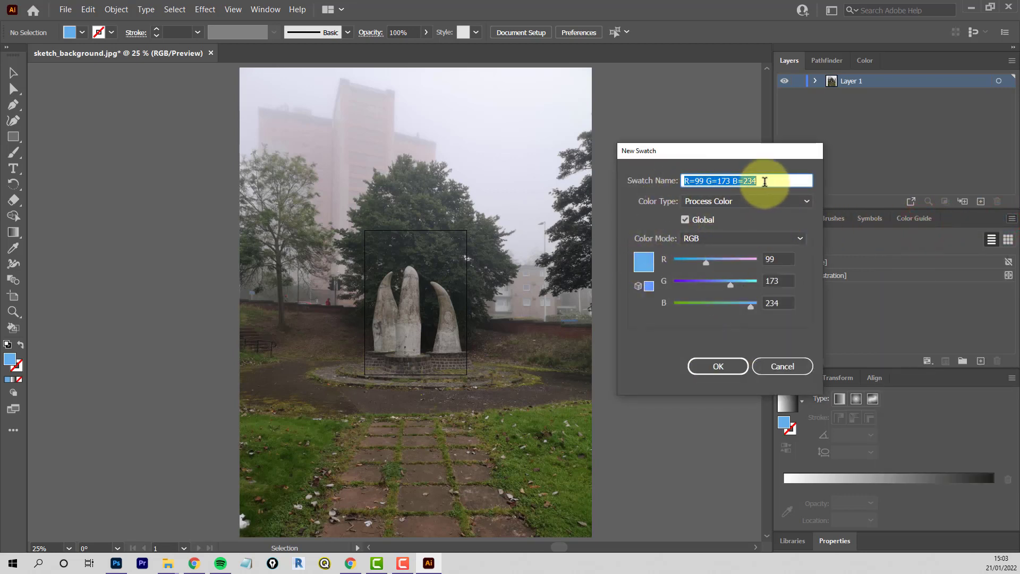
text(light blue)
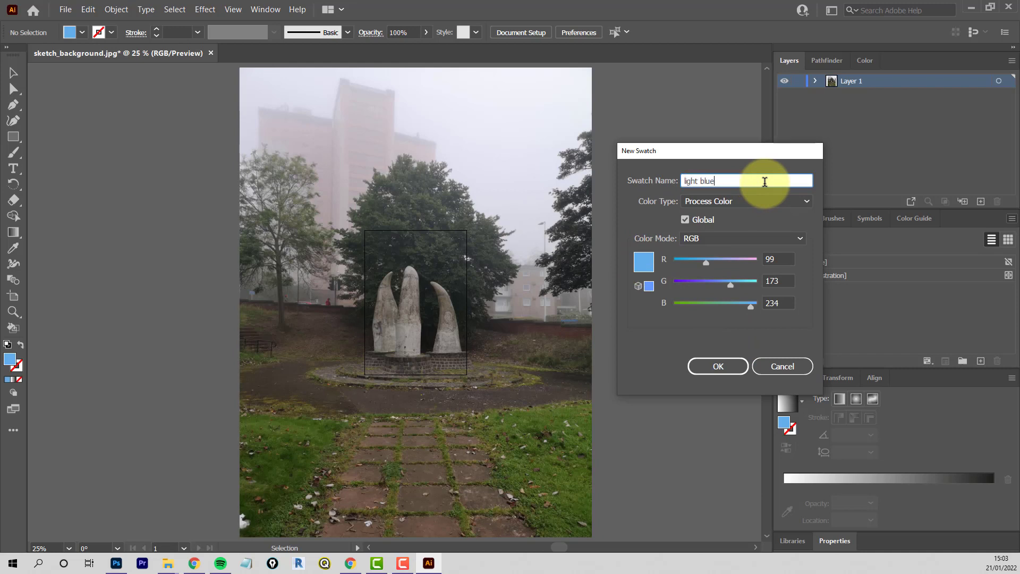
click(713, 366)
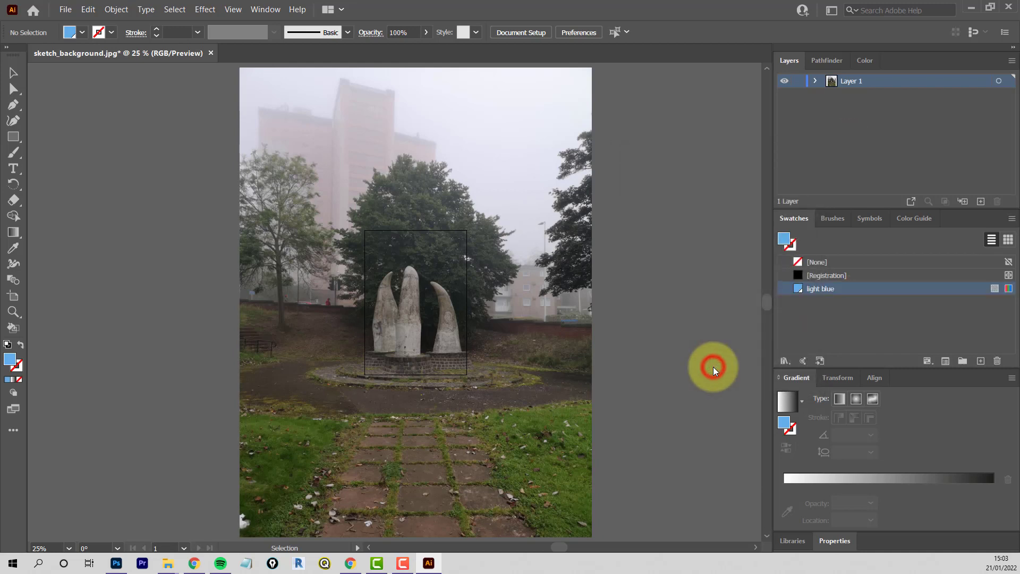
click(810, 322)
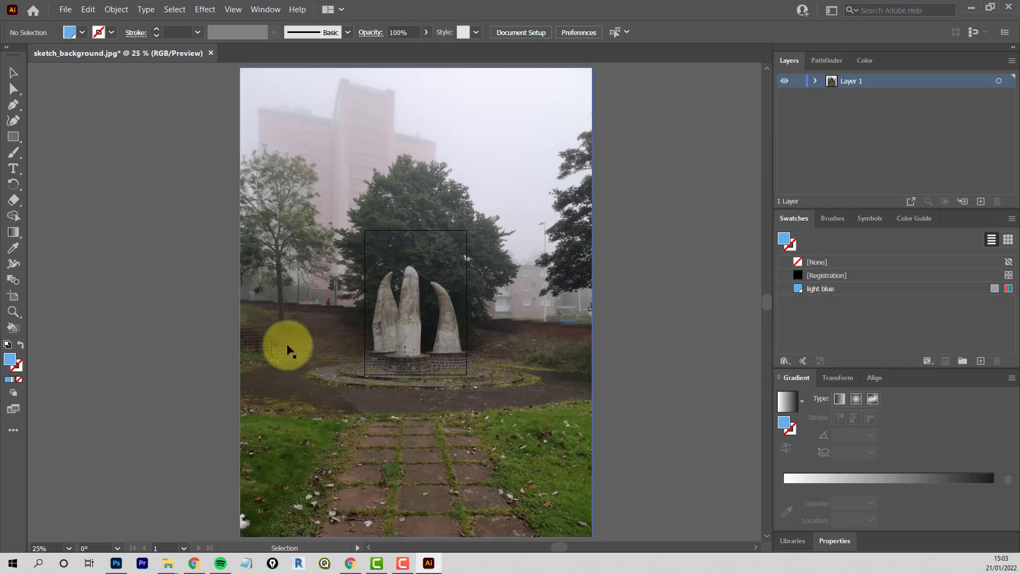
Step: Change the fill colour to a darker medium blue, hex 4073BC
double_click(9, 361)
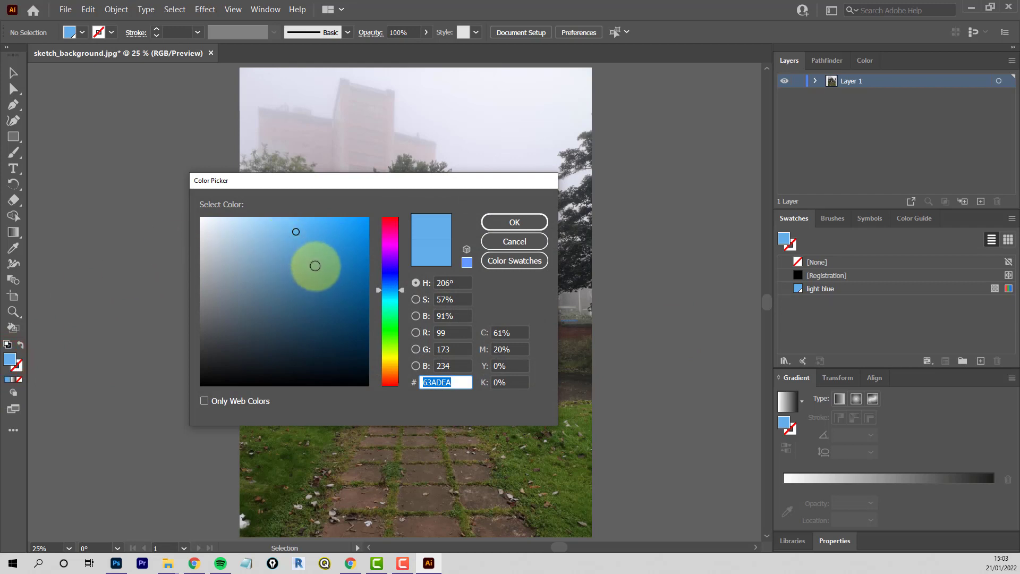
click(402, 286)
click(402, 282)
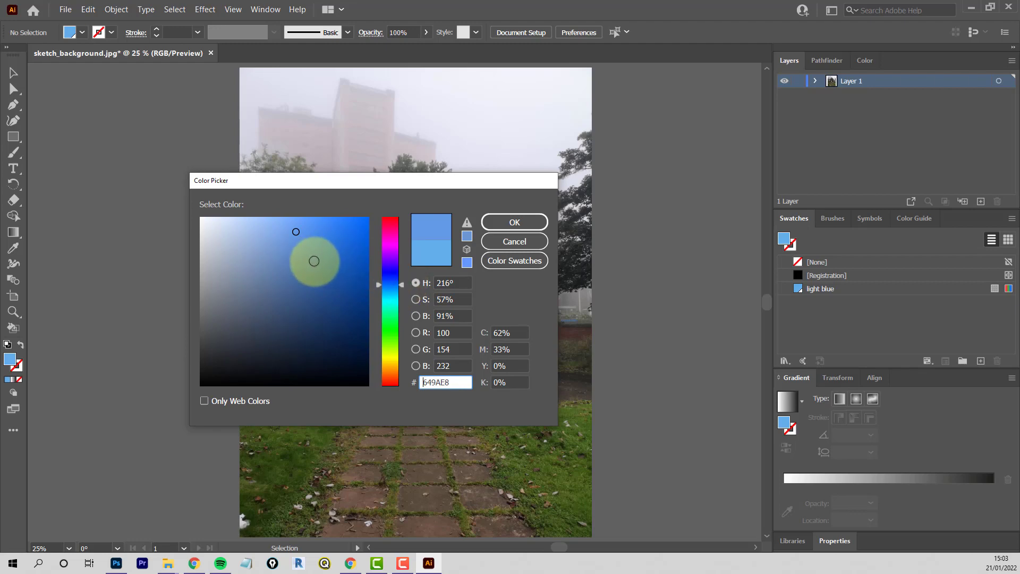
click(310, 261)
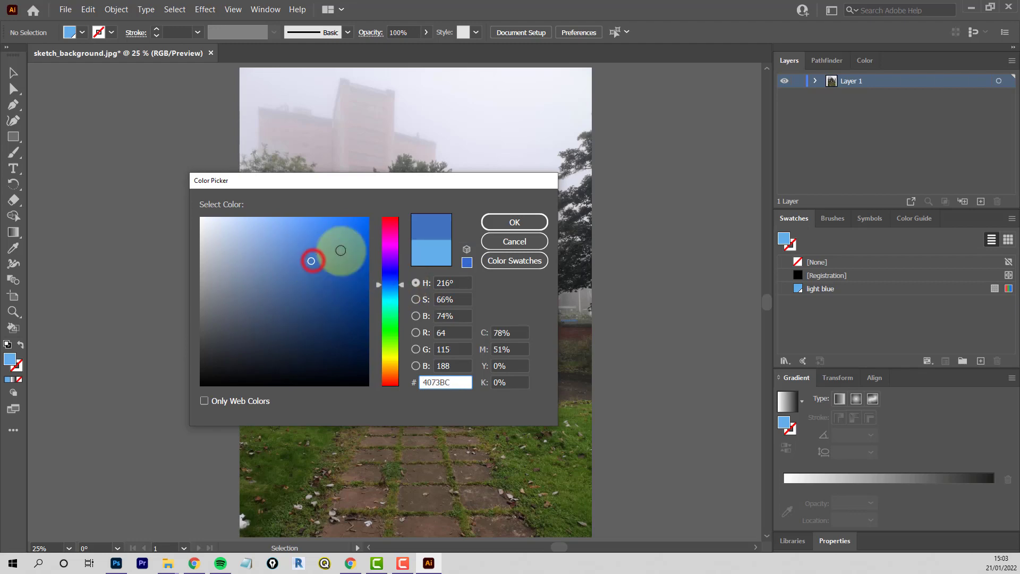
click(502, 225)
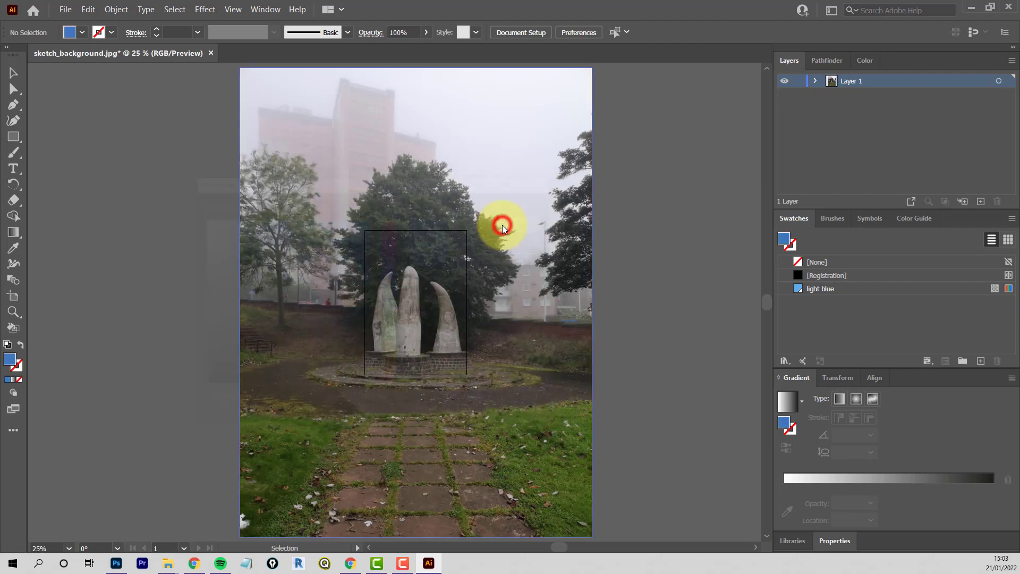
Step: Save the current fill as a global RGB process swatch named "medium blue", and deselect the swatch
click(1011, 219)
click(939, 224)
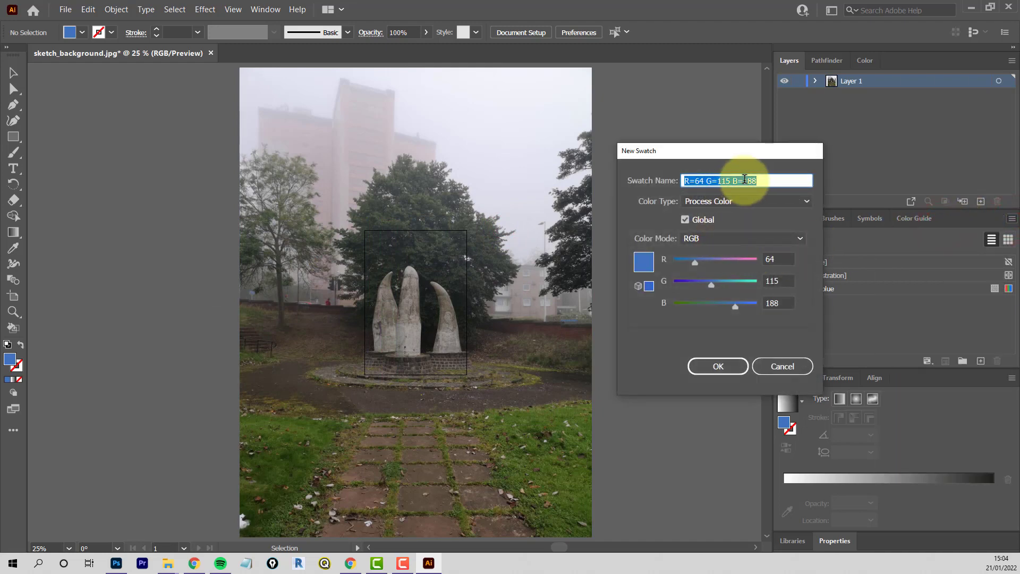
text(medium blu)
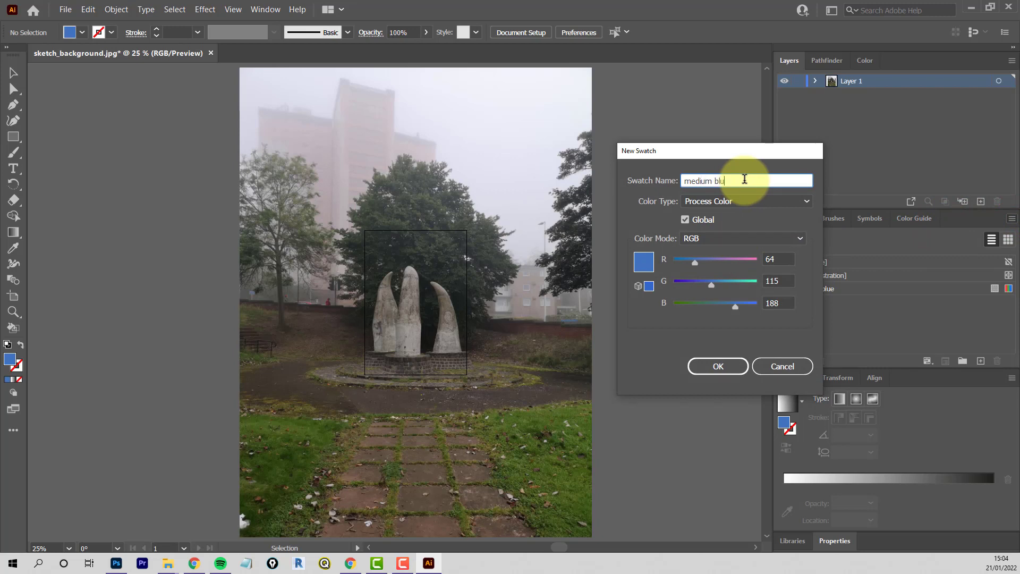
text(e)
click(719, 365)
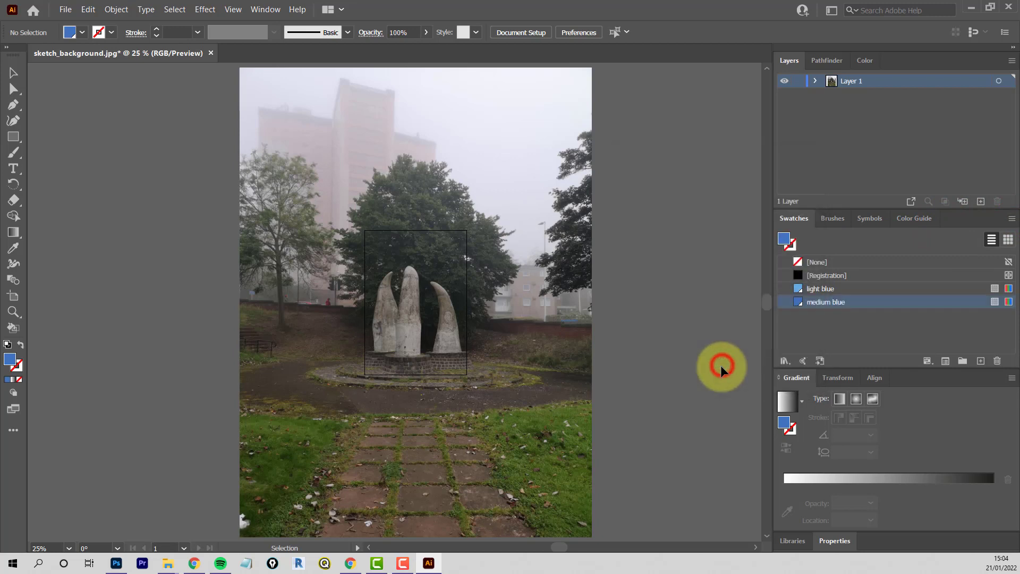
click(856, 330)
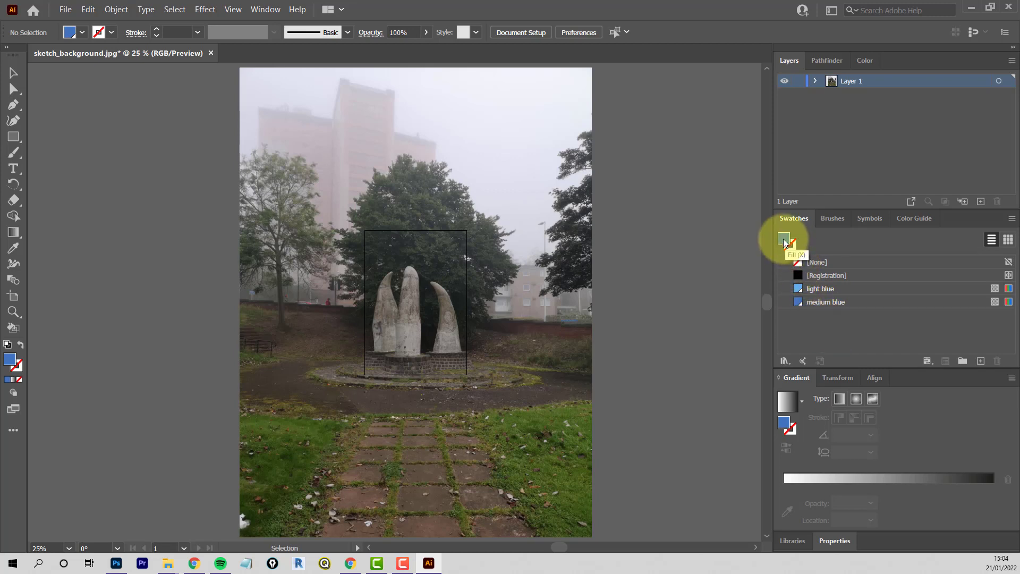
Step: In the Color Guide, use the current blue fill as base colour and apply the Monochromatic harmony rule
click(913, 219)
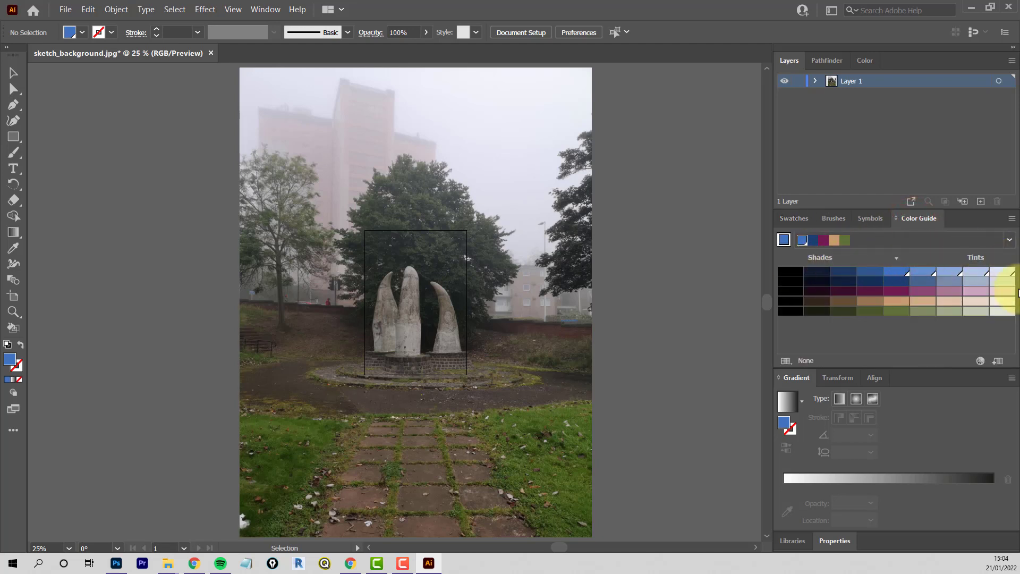
click(783, 240)
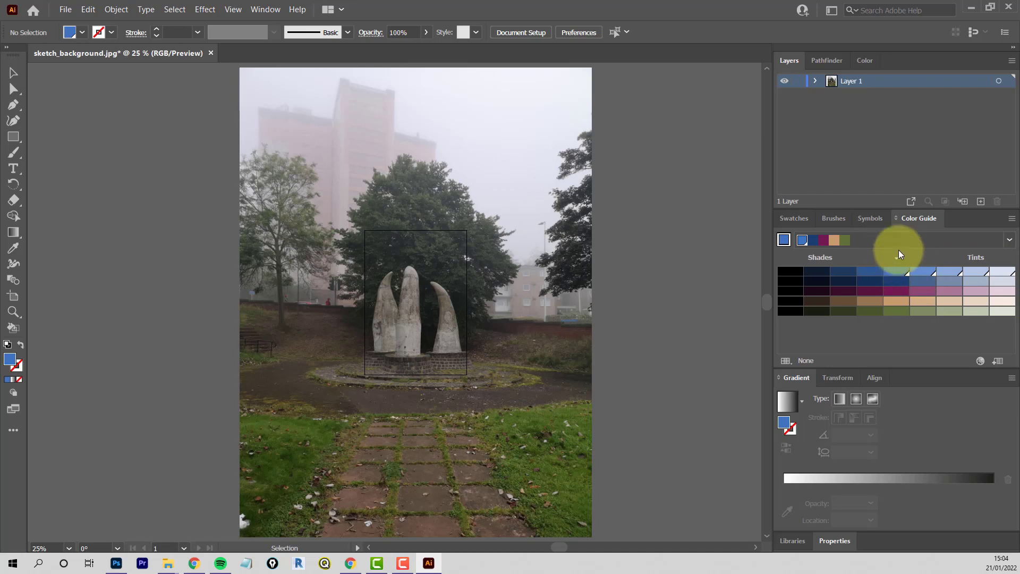
click(1009, 240)
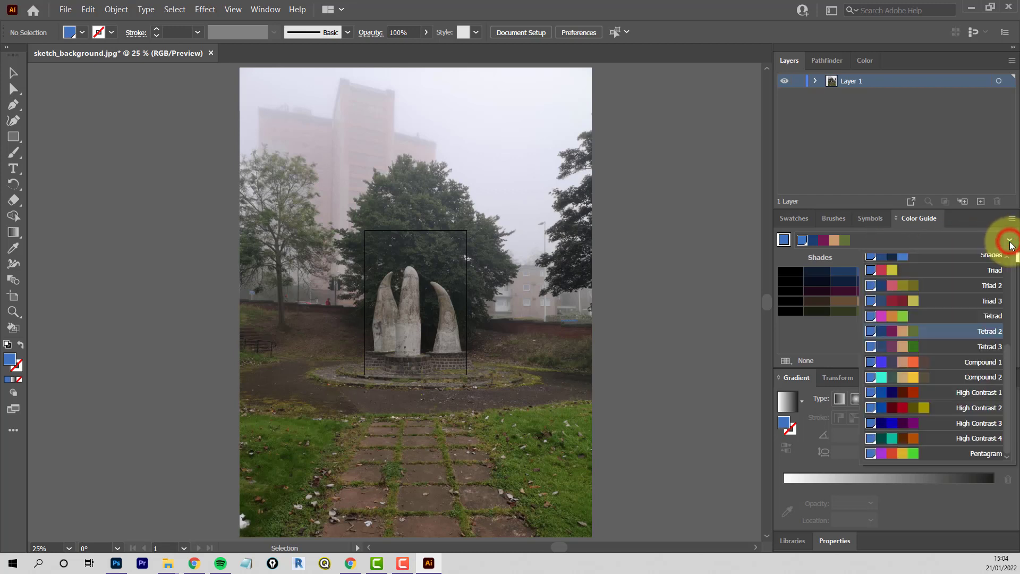
scroll(970, 342, up, 2)
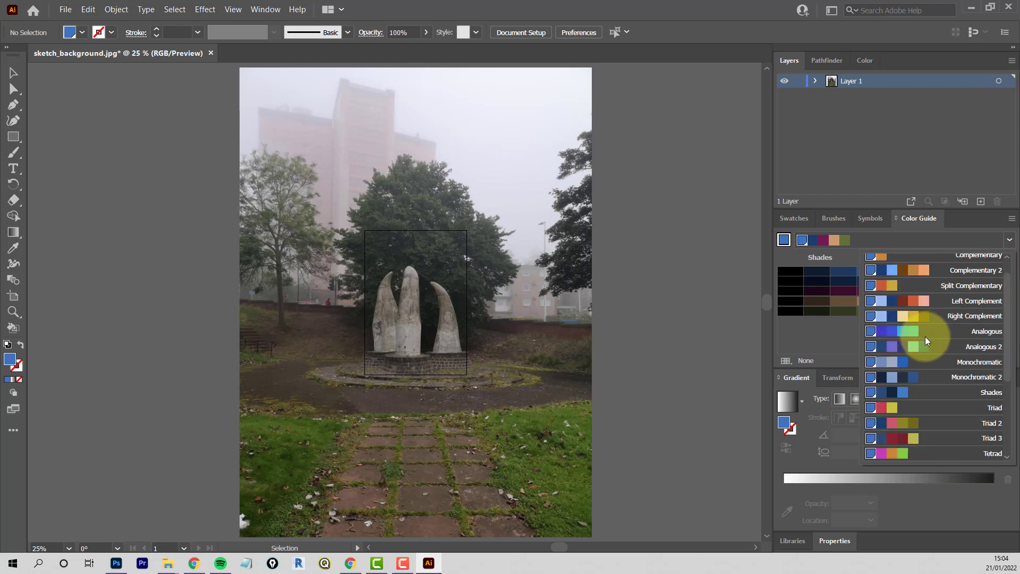
scroll(925, 337, up, 1)
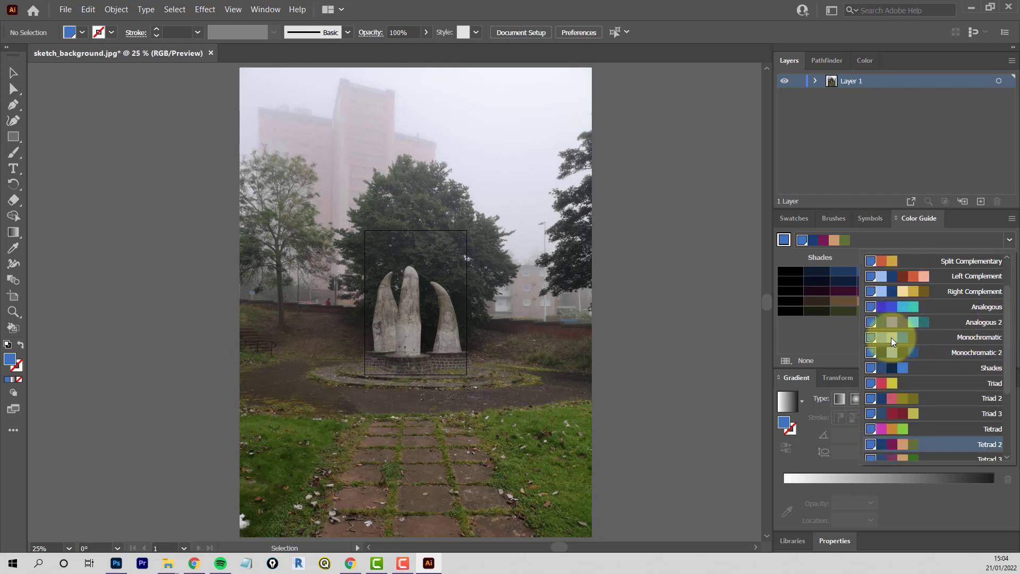
click(891, 336)
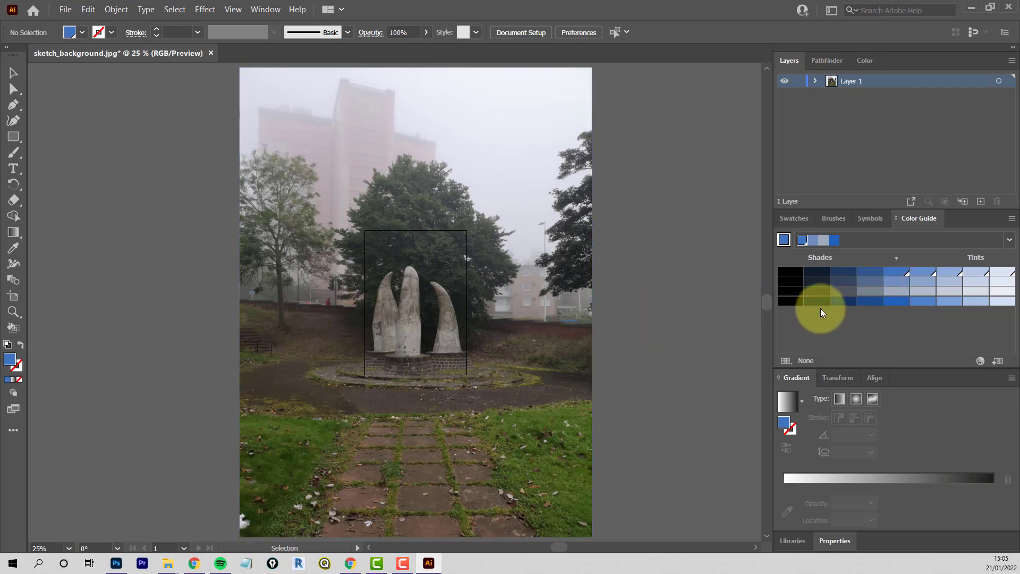
Step: Return to the saved swatches and reset the fill and stroke to the default white and black
click(790, 217)
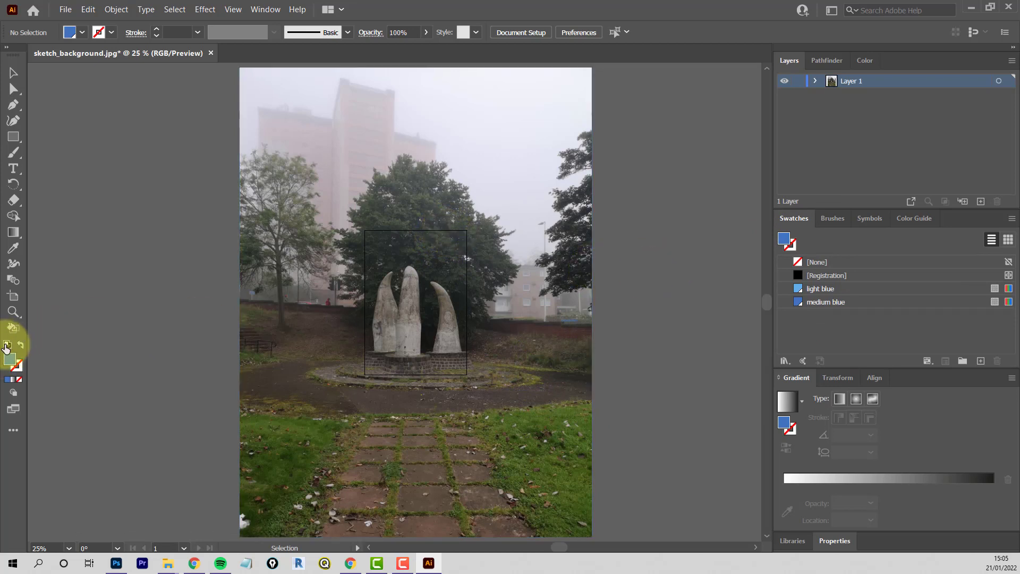
click(7, 345)
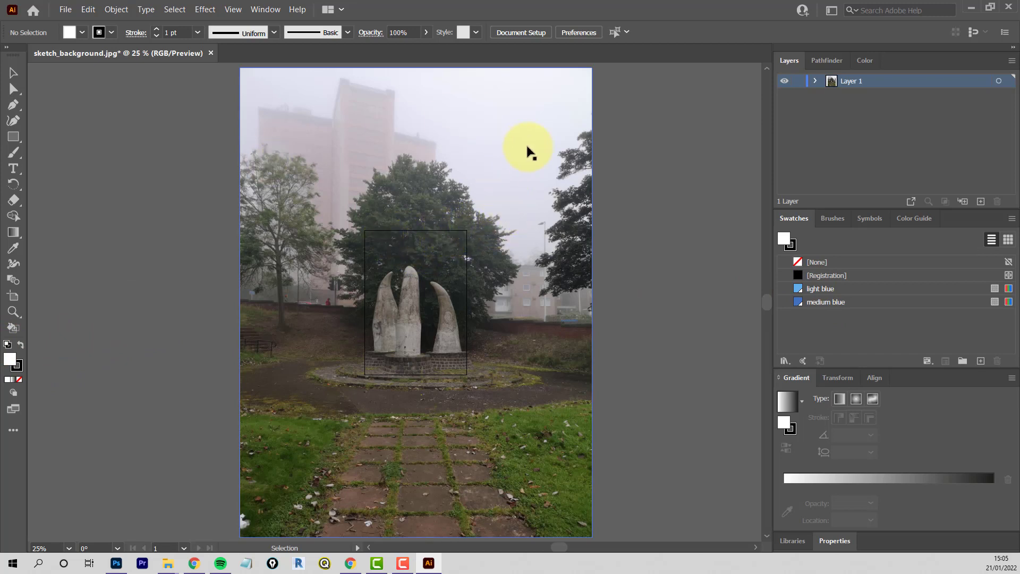
Step: Move the photo away from the small artboard and back over it
drag(506, 147, 417, 292)
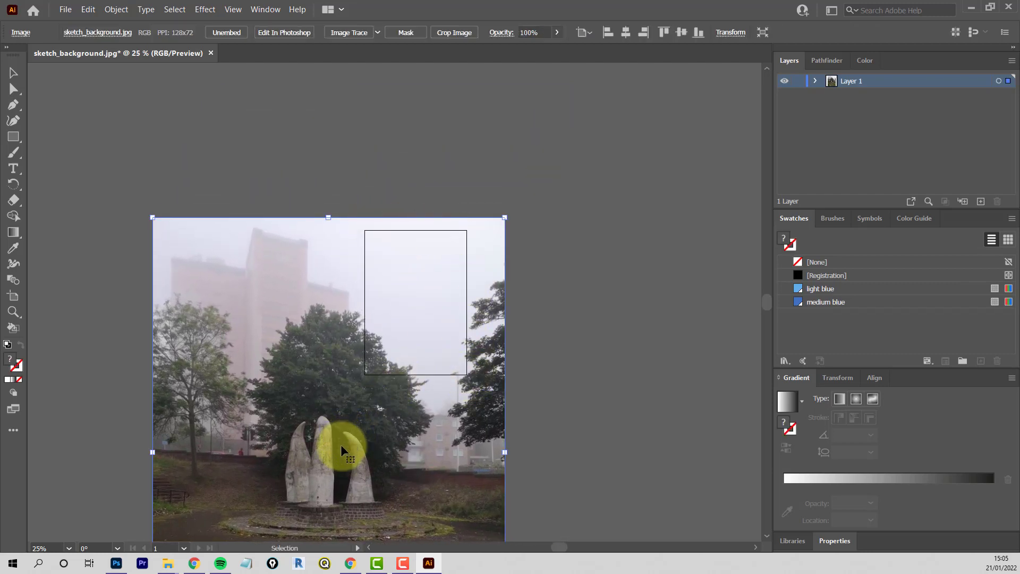
drag(342, 447, 421, 308)
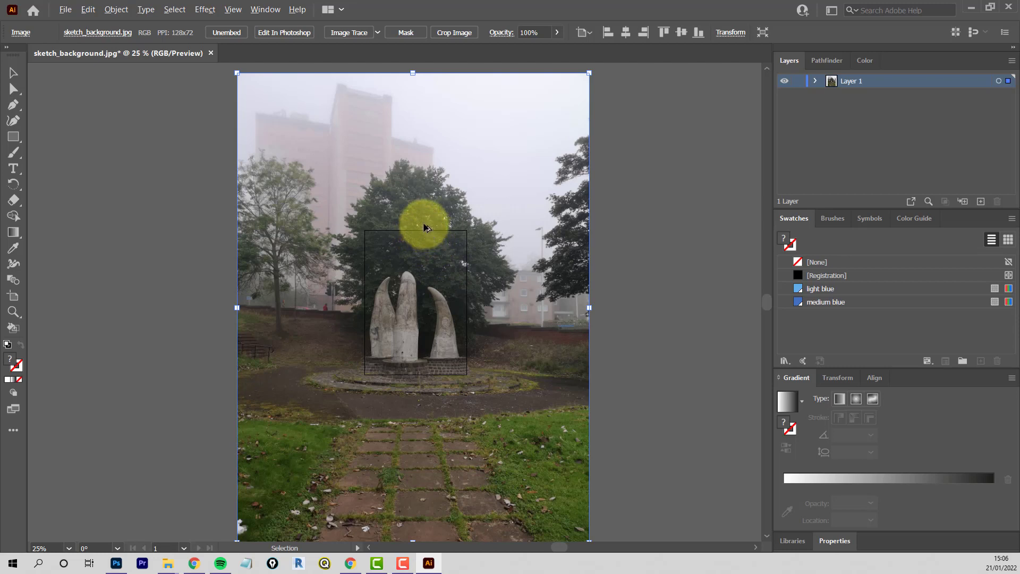
Step: Enlarge Artboard 1 to about 2341 by 2996 px so it frames the whole photo with a narrow margin
scroll(425, 229, down, 1)
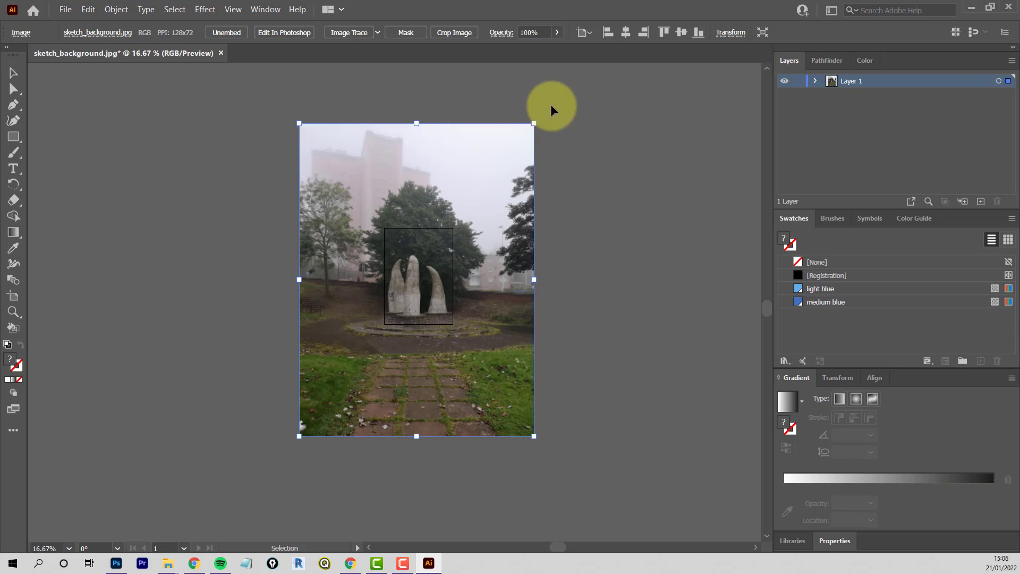
click(66, 10)
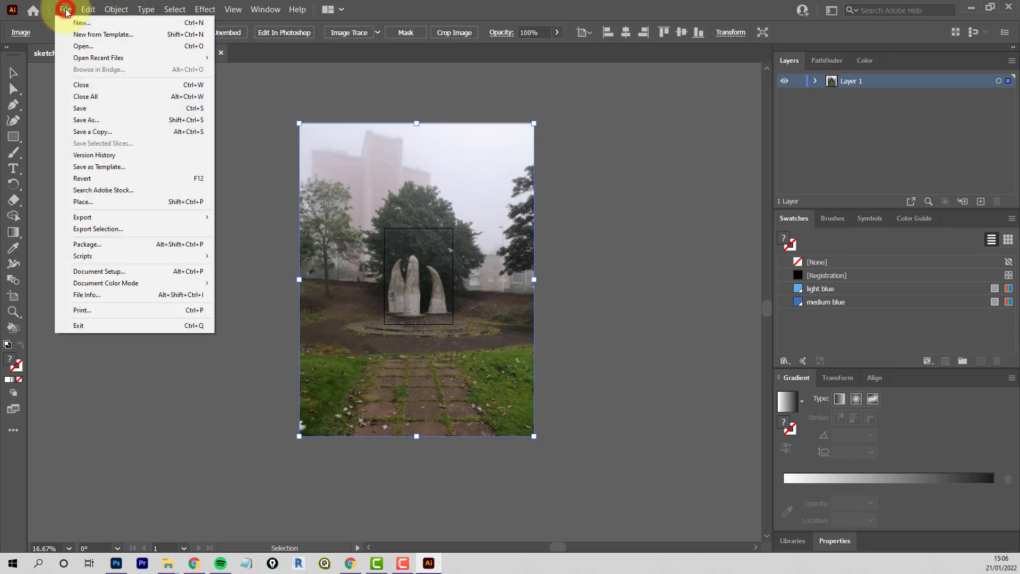
click(105, 275)
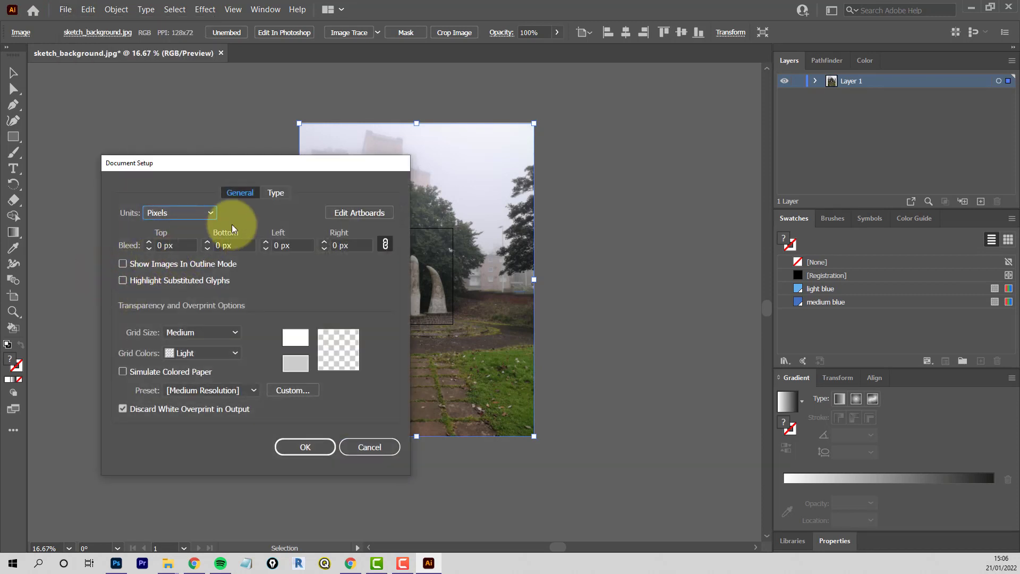
click(362, 213)
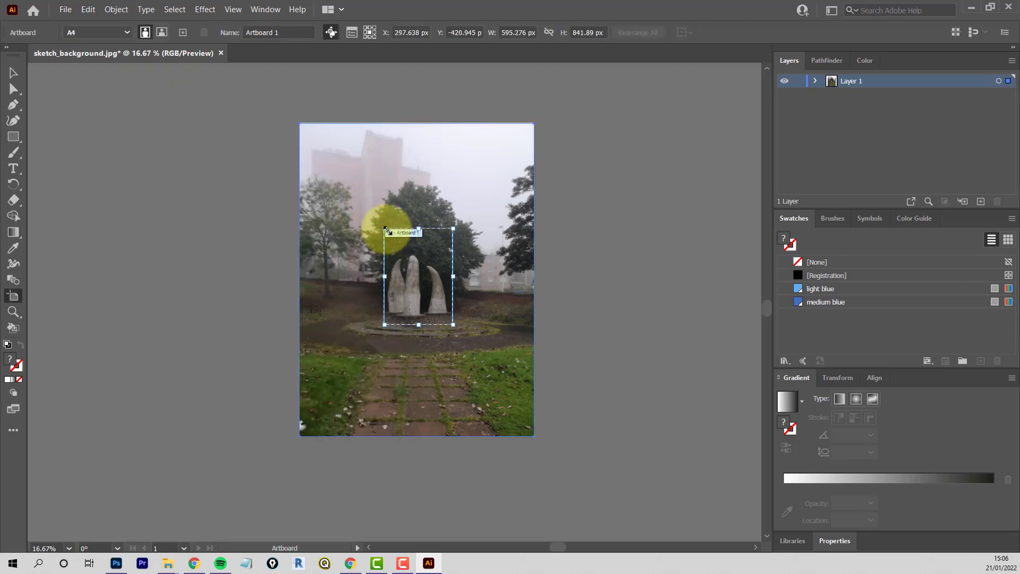
drag(384, 229, 283, 105)
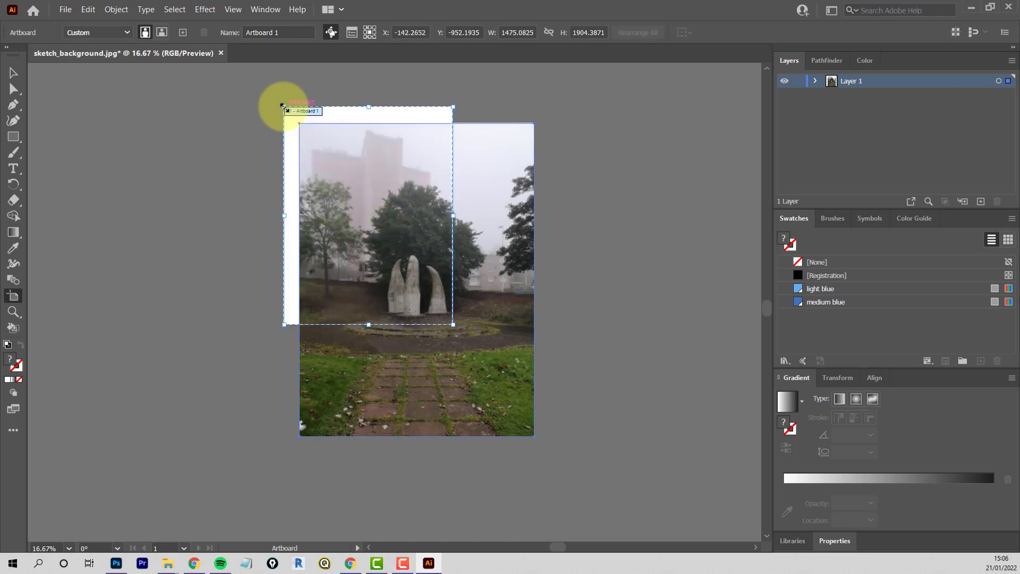
drag(453, 324, 552, 452)
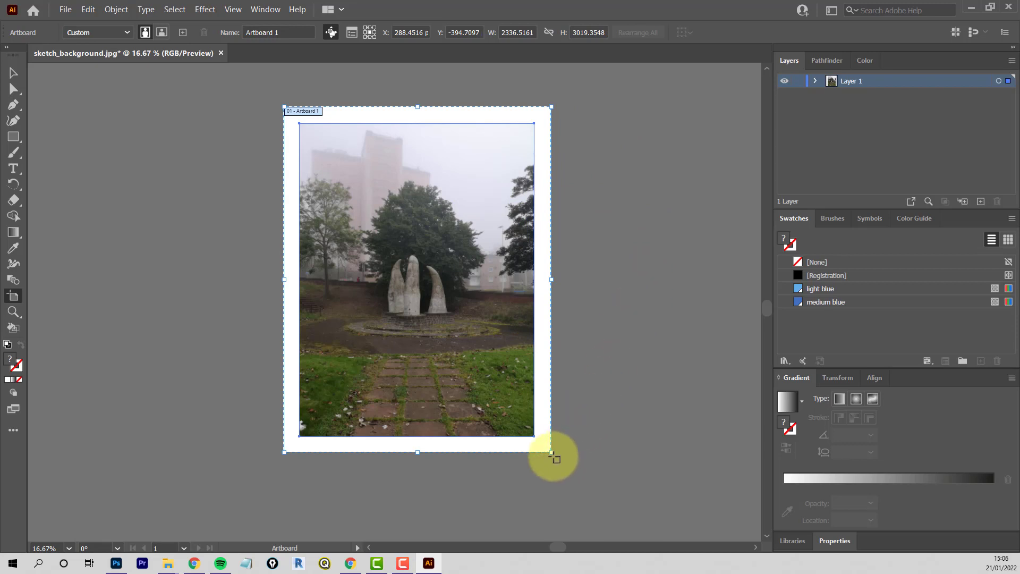
drag(552, 452, 727, 452)
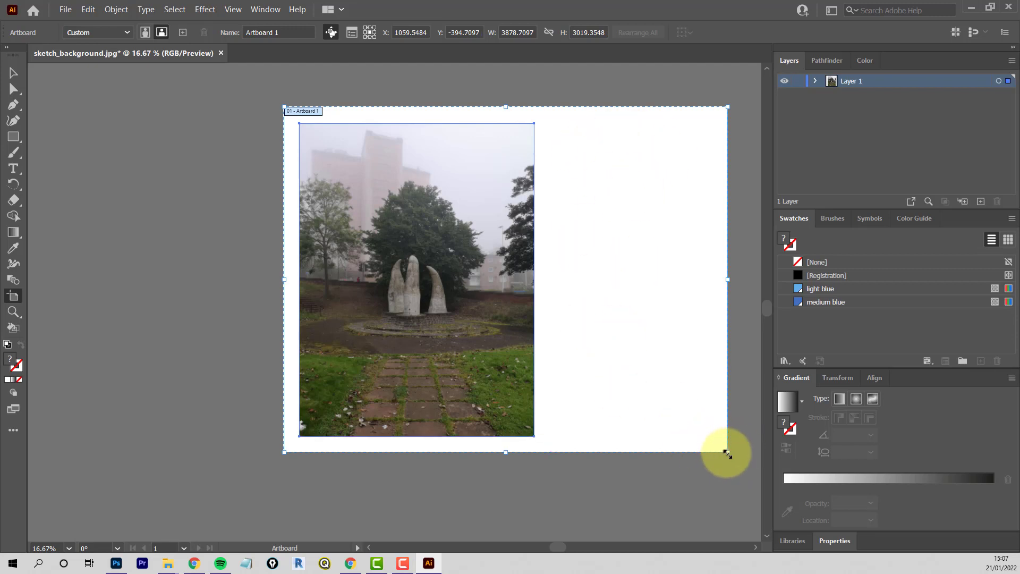
drag(726, 452, 551, 449)
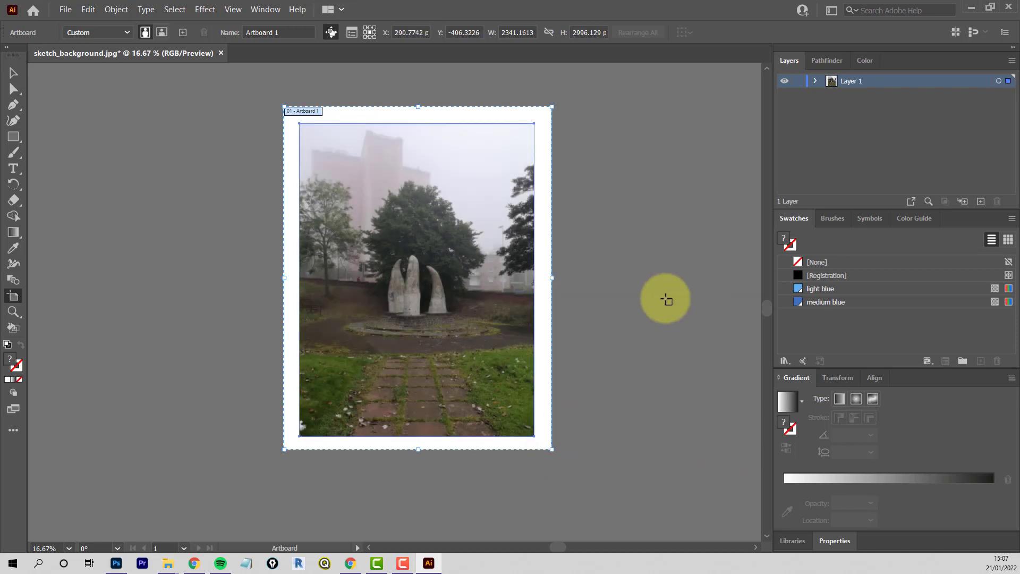
Step: Rename the layer that holds the photograph as PHOTO and collapse it
click(815, 81)
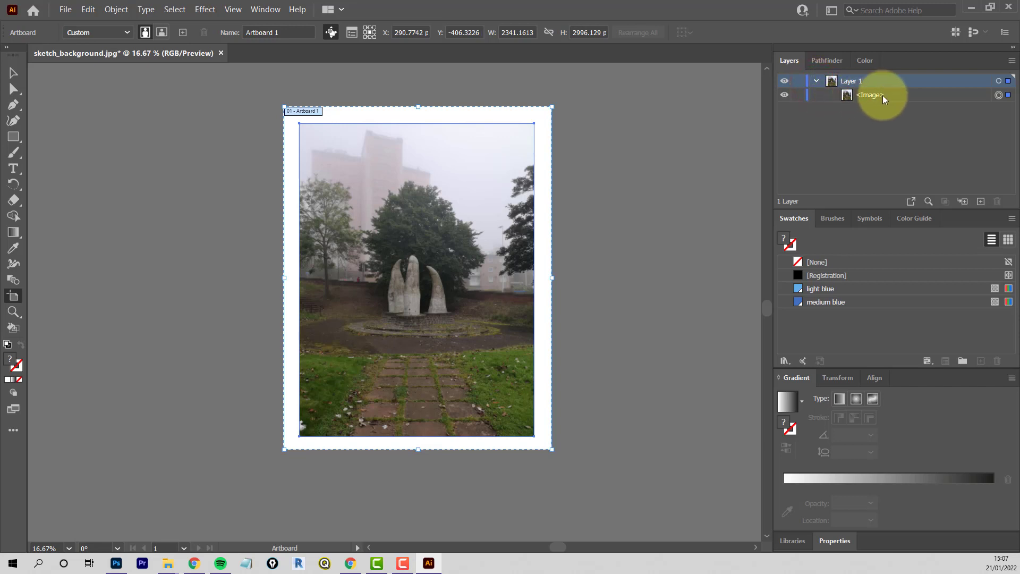
double_click(852, 81)
text(PHOTO)
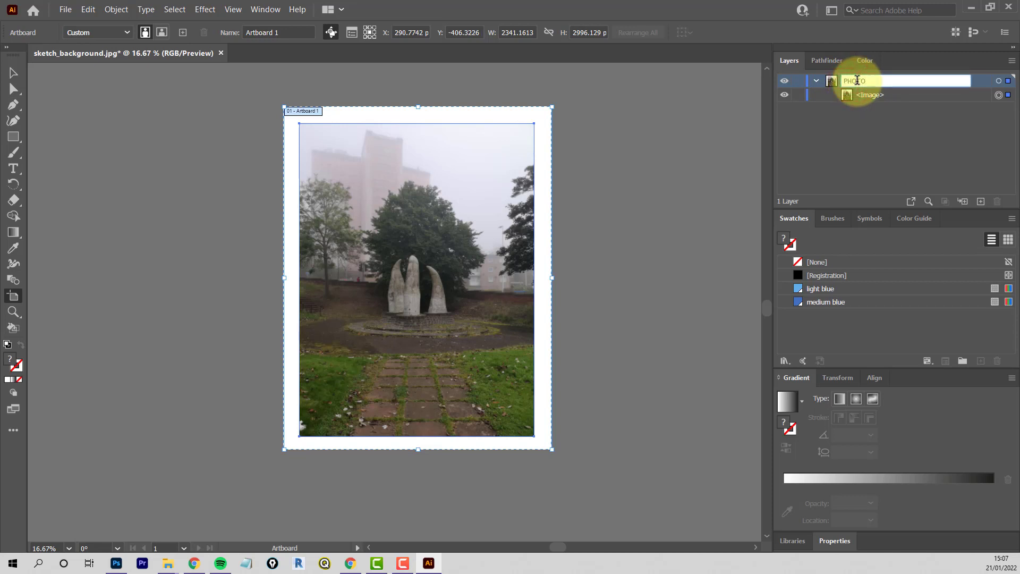
click(898, 151)
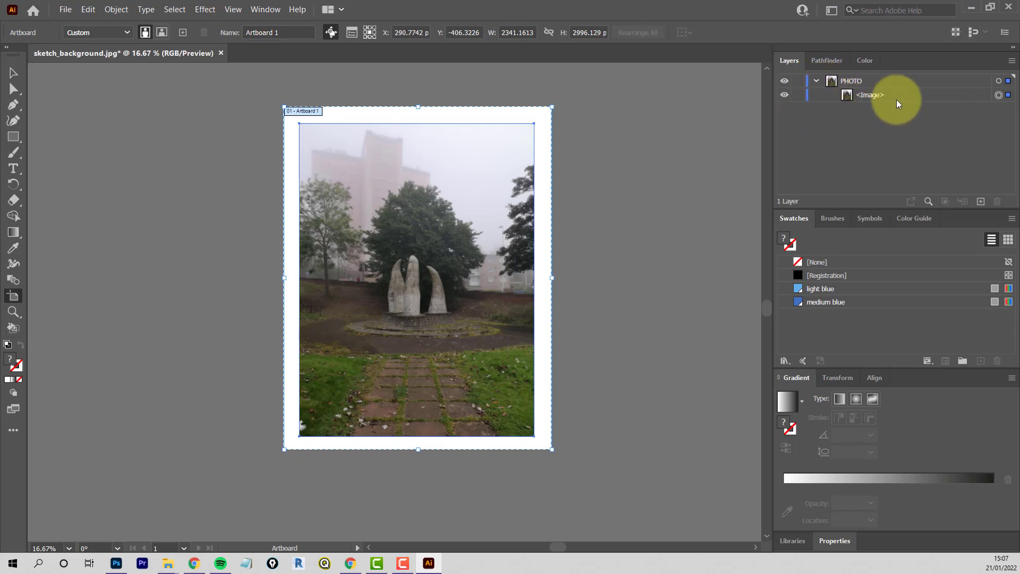
click(816, 82)
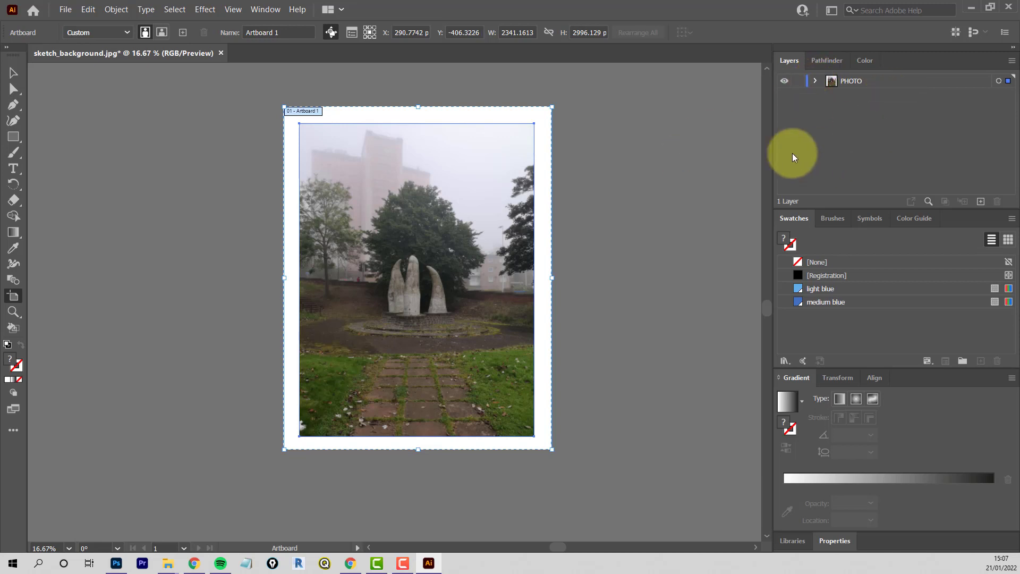
Step: Add one new layer above PHOTO and name it "1 SKY"
click(980, 202)
click(980, 201)
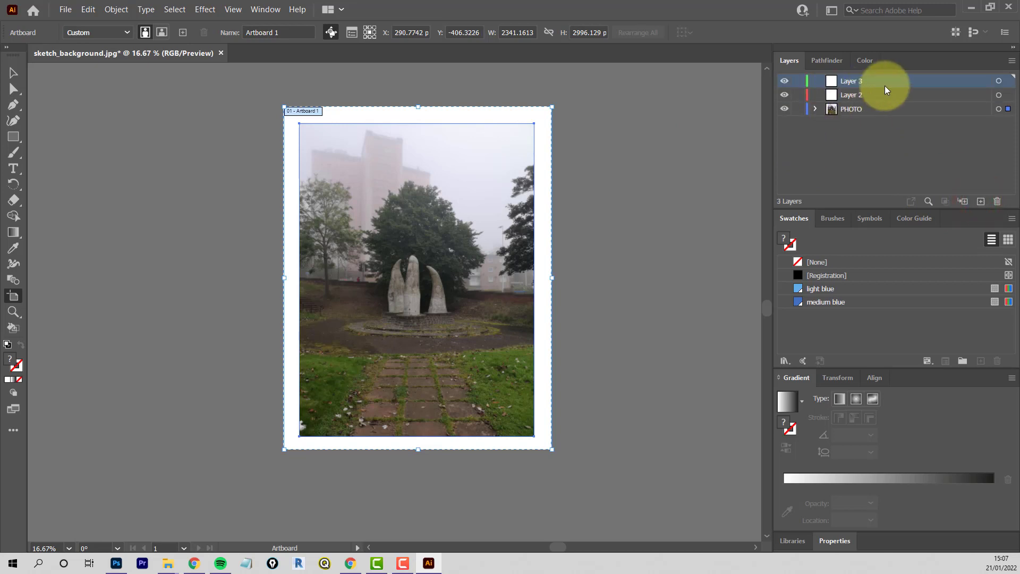
key(ctrl+z)
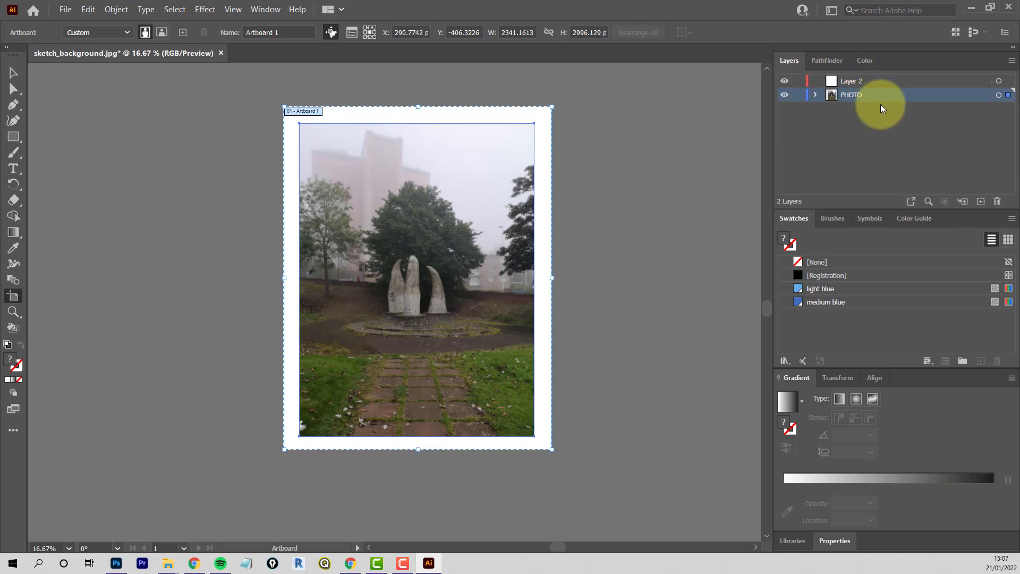
double_click(852, 82)
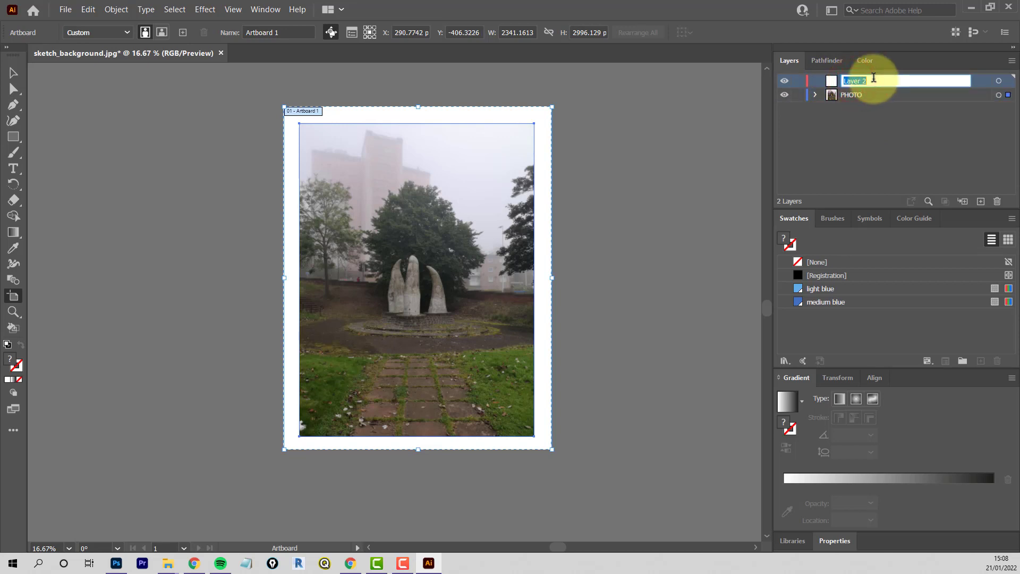
text(1 SKY)
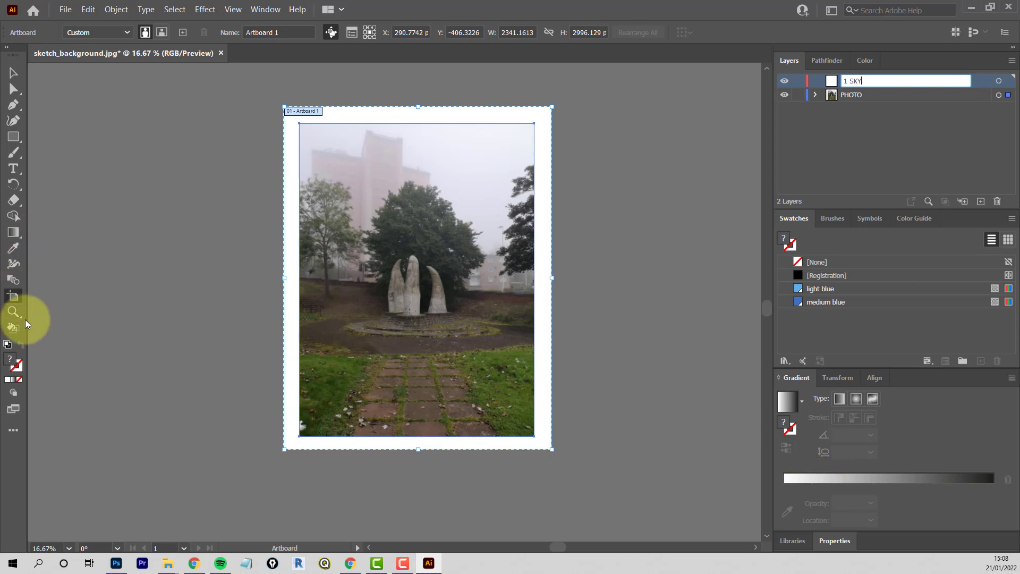
Step: Draw a rectangle on the 1 SKY layer that covers the whole photo and stays just inside the artboard edges
click(14, 74)
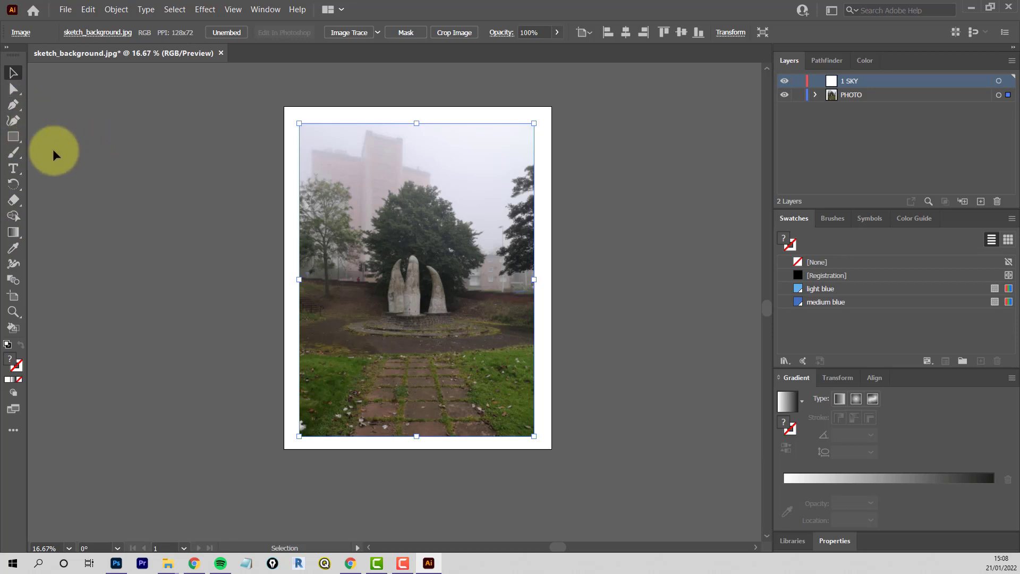
click(13, 137)
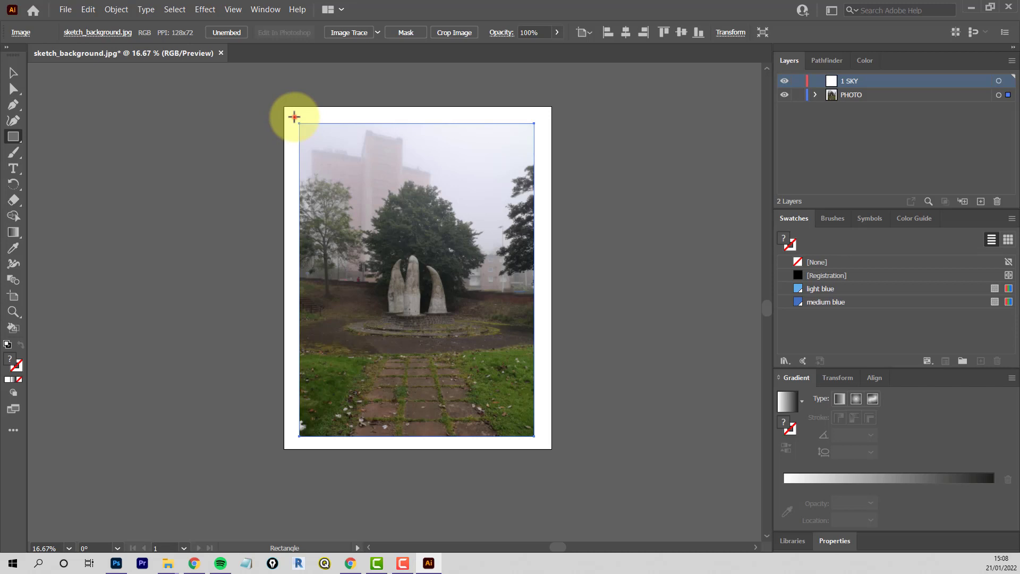
drag(294, 117, 540, 442)
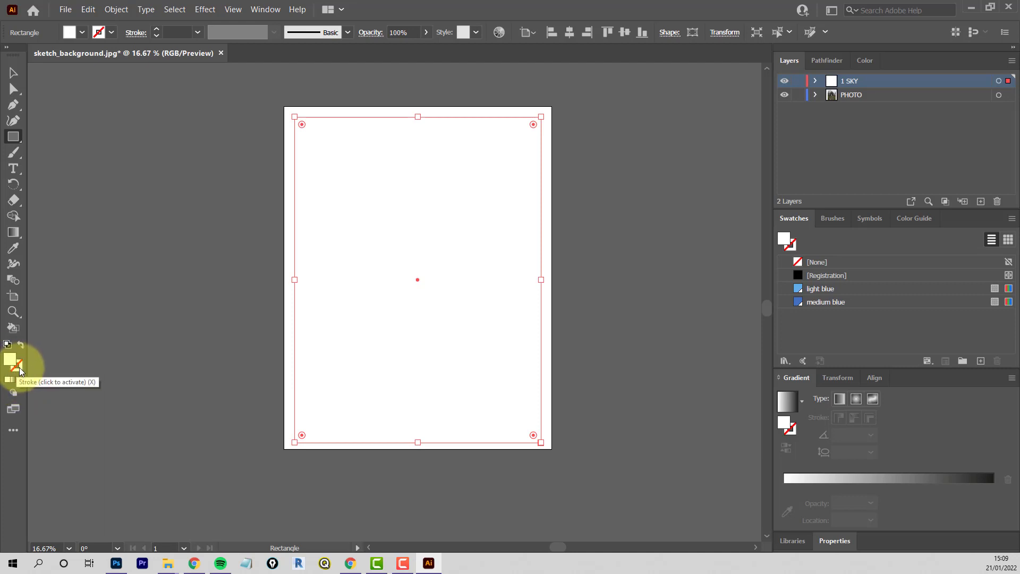
Step: Give the rectangle the default white fill and 1 pt black stroke, and inspect the outline at its upper-left corner
click(20, 372)
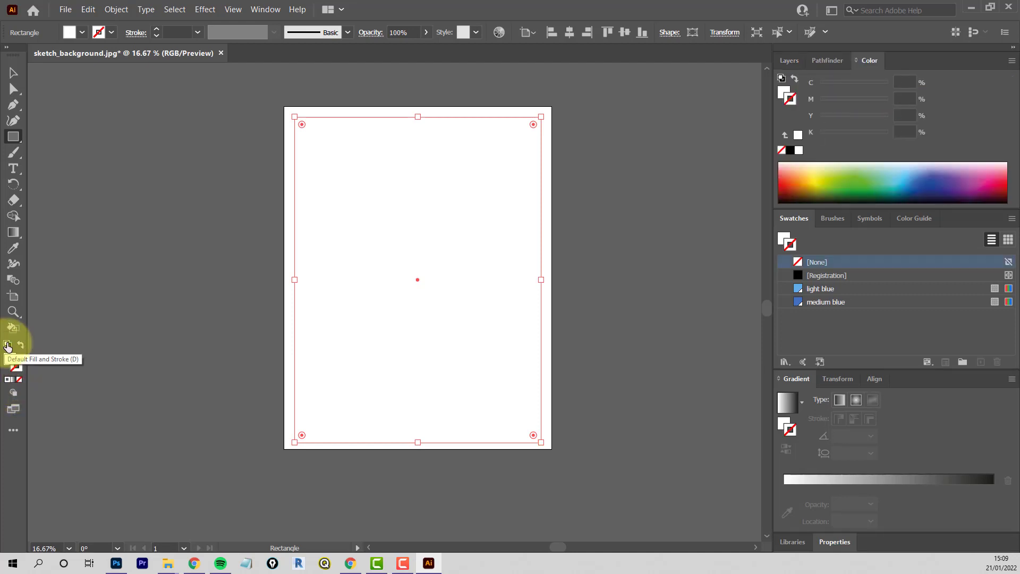
click(8, 347)
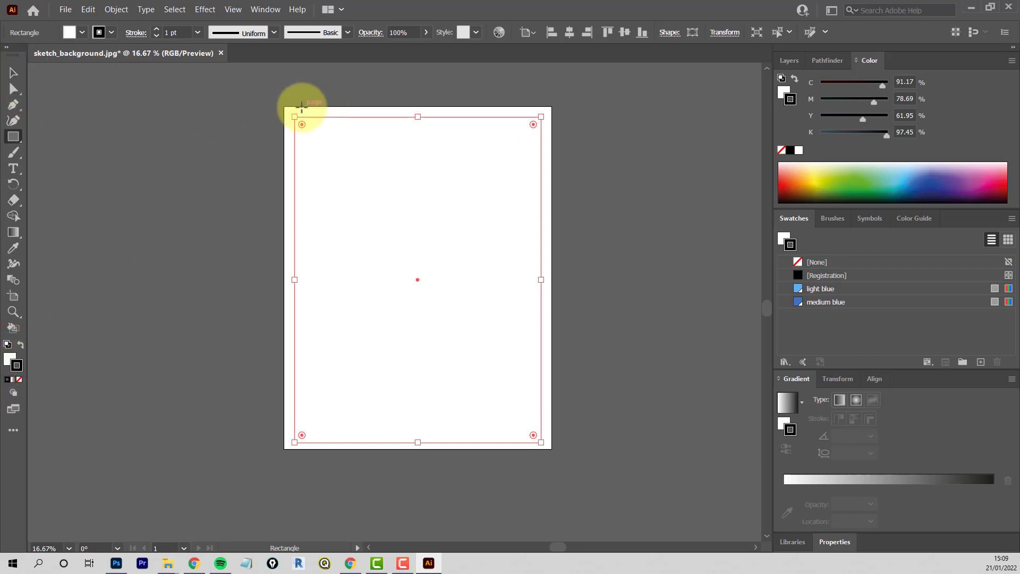
alt+scroll(289, 106, up, 7)
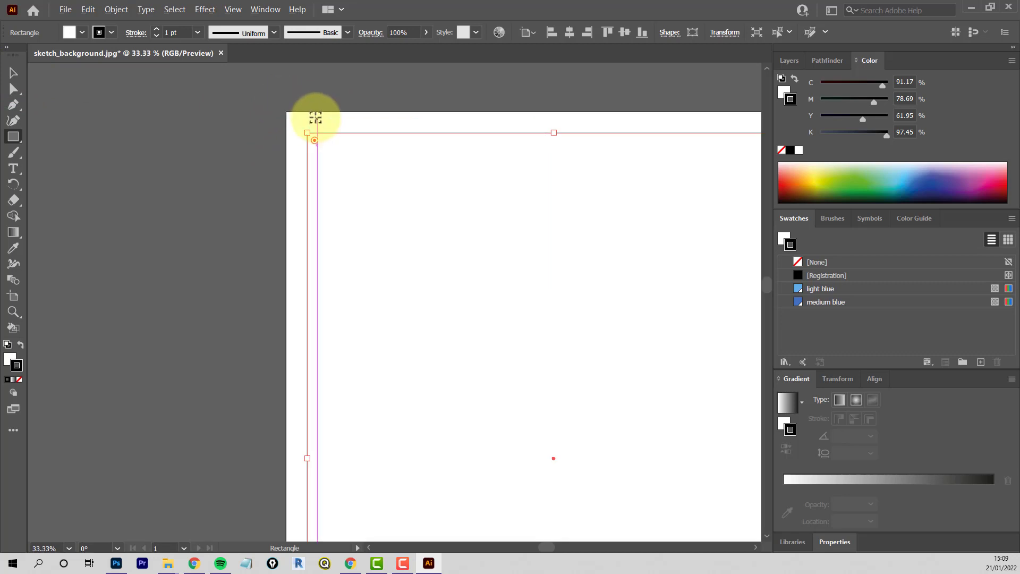
scroll(296, 176, up, 6)
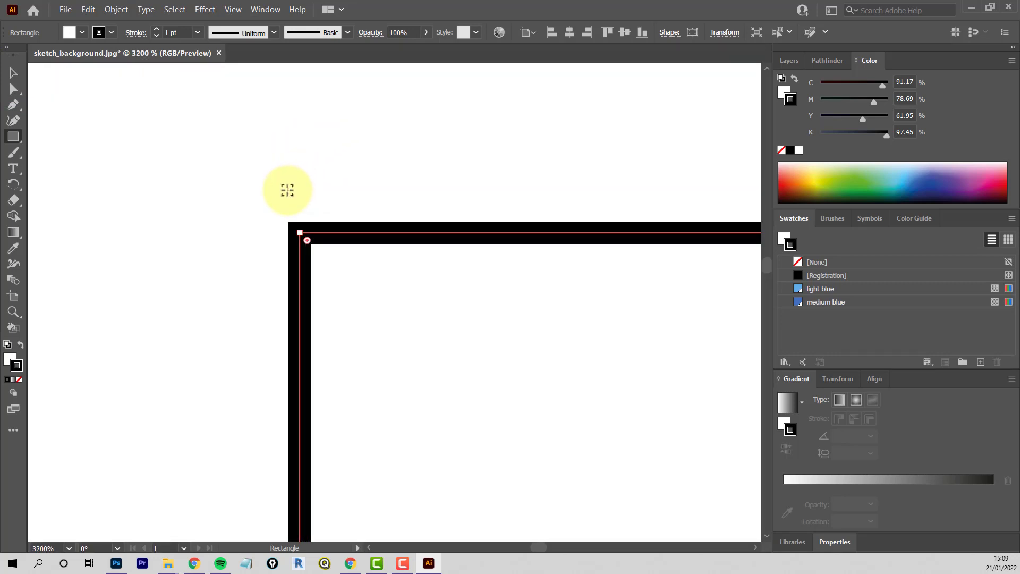
scroll(287, 190, down, 14)
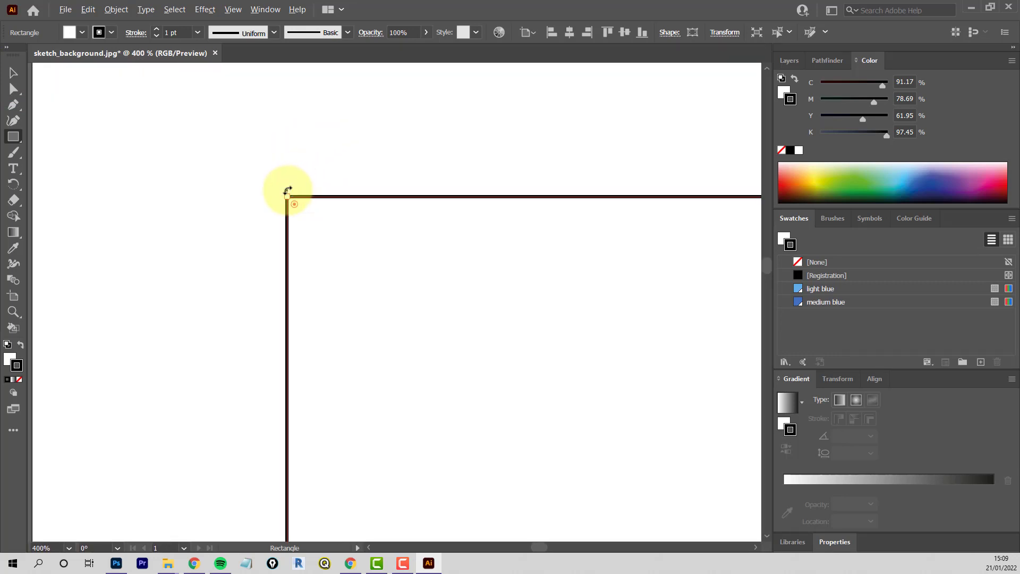
scroll(390, 335, down, 2)
scroll(390, 335, up, 2)
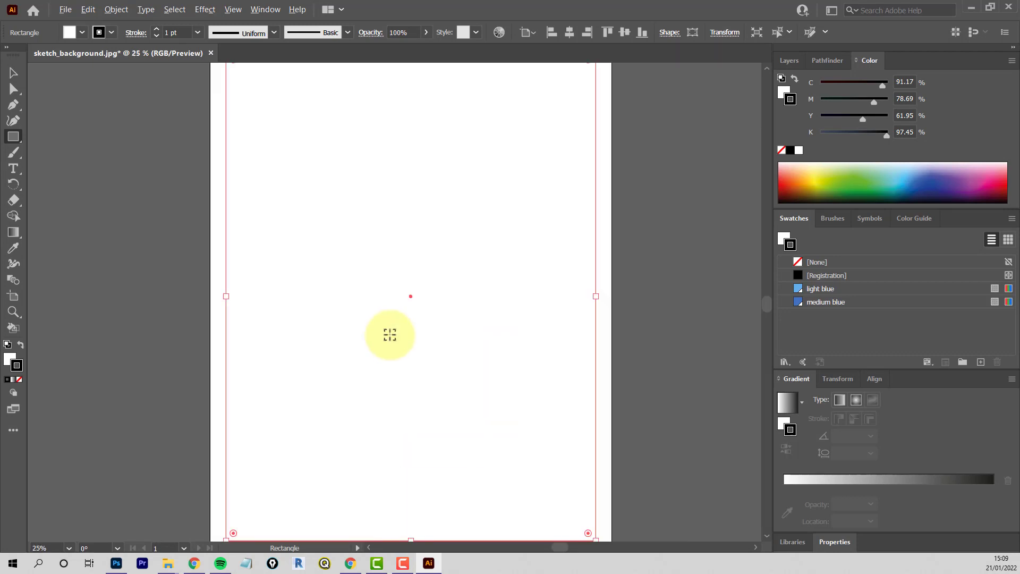
scroll(372, 324, down, 1)
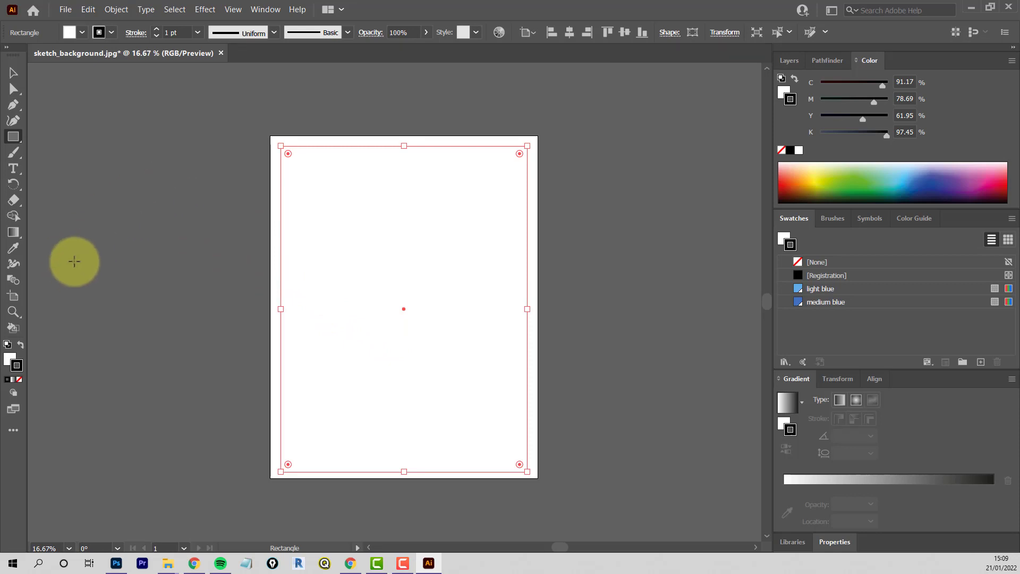
Step: Replace the rectangle's fill with a white-to-black linear gradient at an angle of 90°
click(9, 359)
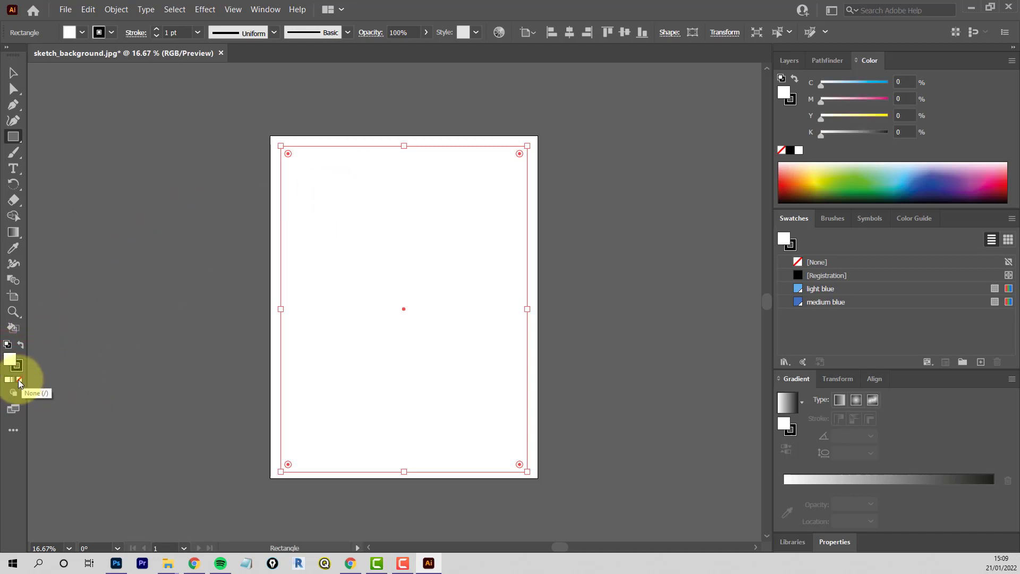
click(20, 379)
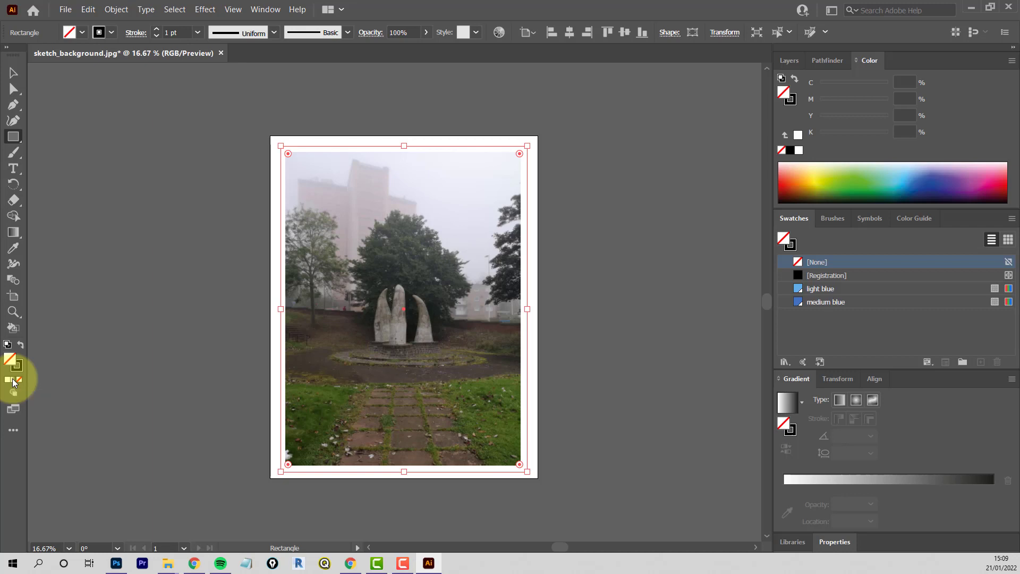
click(14, 380)
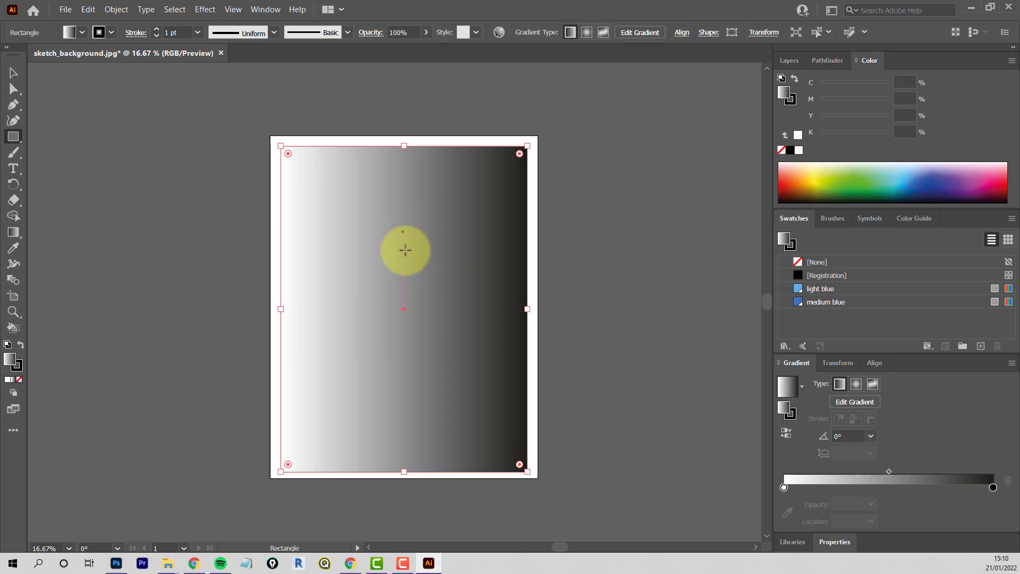
click(870, 437)
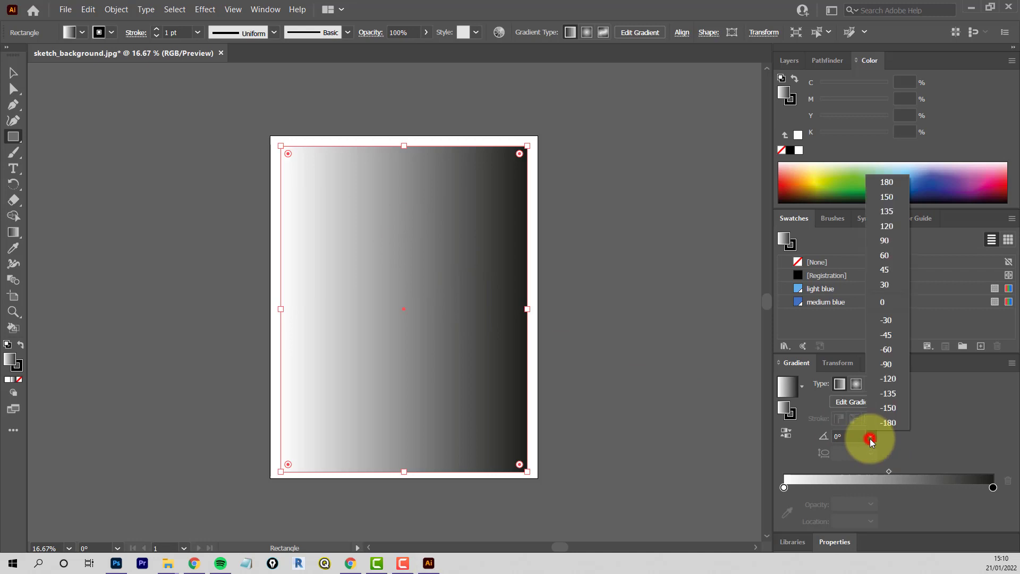
click(887, 243)
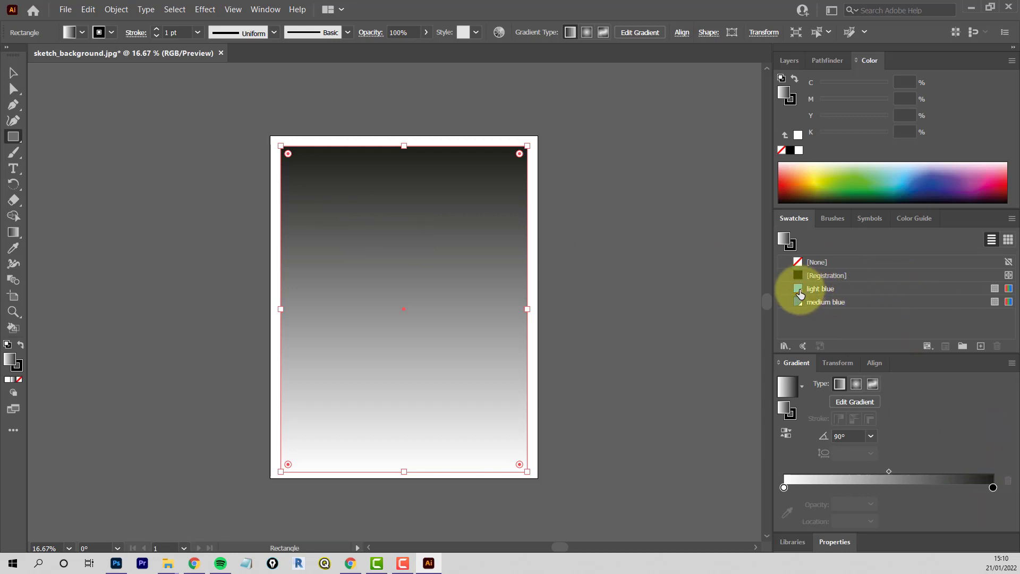
Step: Replace the gradient's black stop with the light blue swatch and shift the gradient midpoint to about 81%
drag(798, 289, 995, 487)
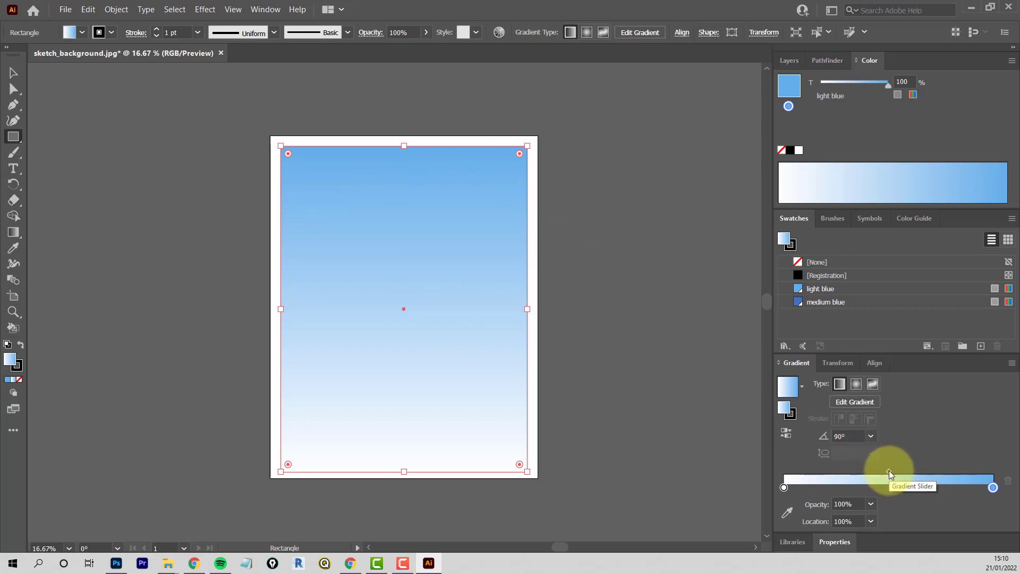
drag(888, 470, 956, 473)
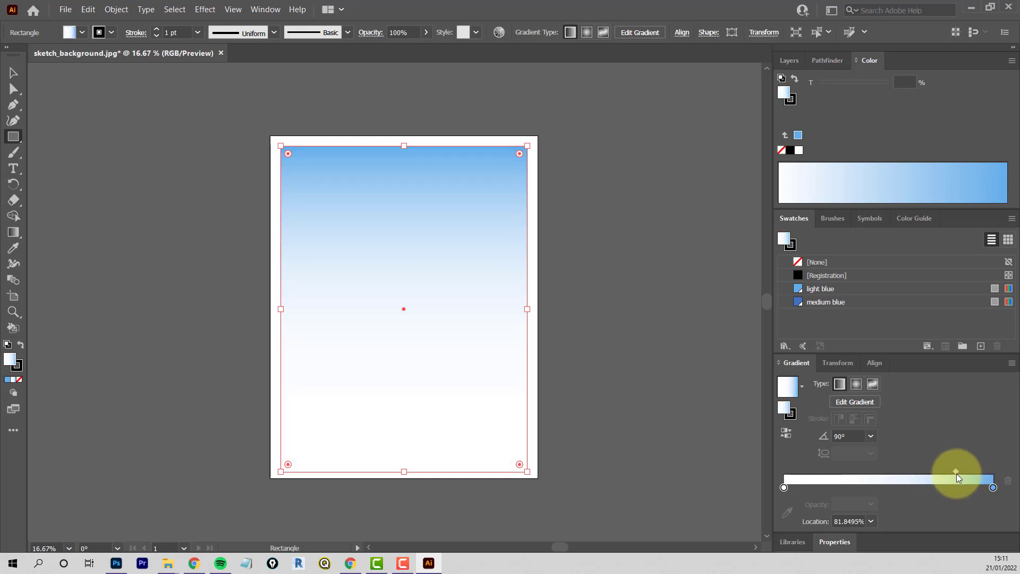
mouse_move(955, 469)
mouse_down()
mouse_move(964, 470)
mouse_move(954, 473)
mouse_up()
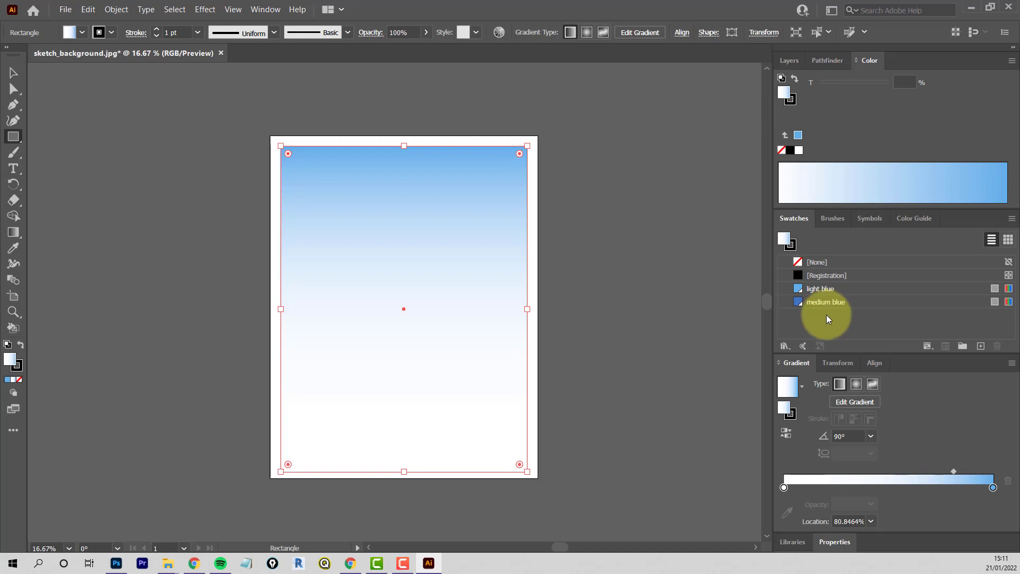
Step: Hide the 1 SKY layer and add a new layer above it named "2 FLATS"
click(789, 60)
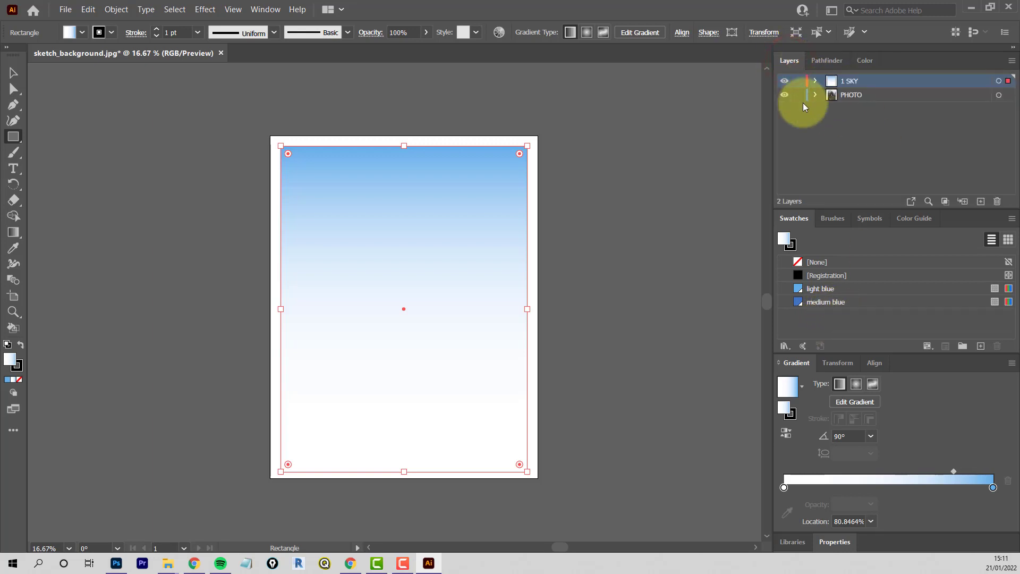
click(785, 81)
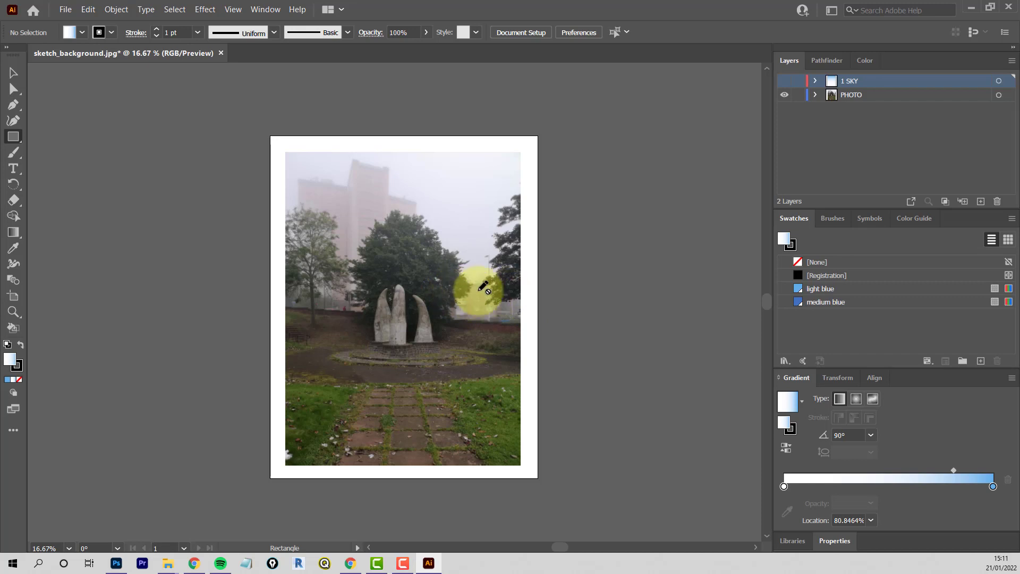
click(981, 201)
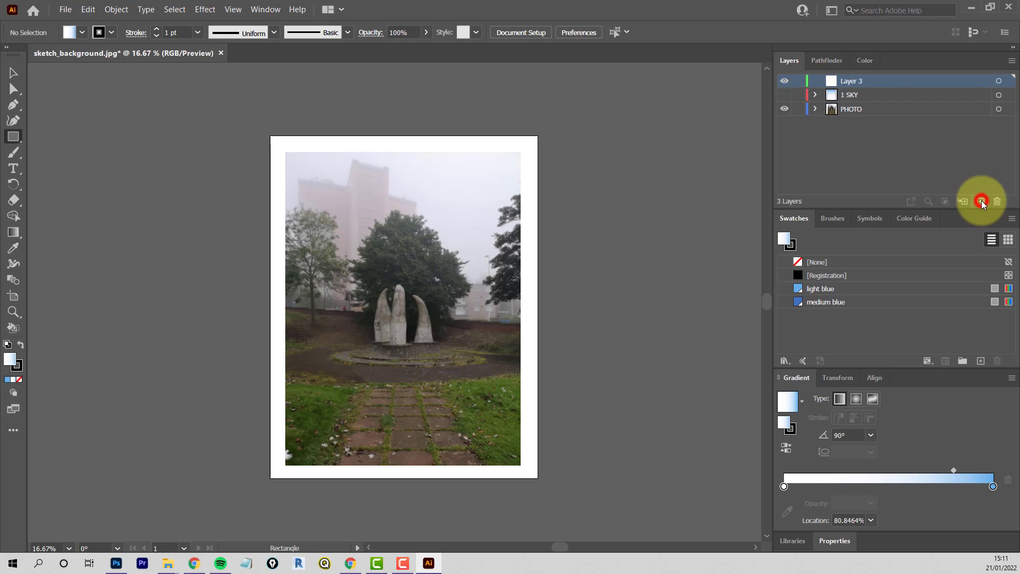
double_click(843, 83)
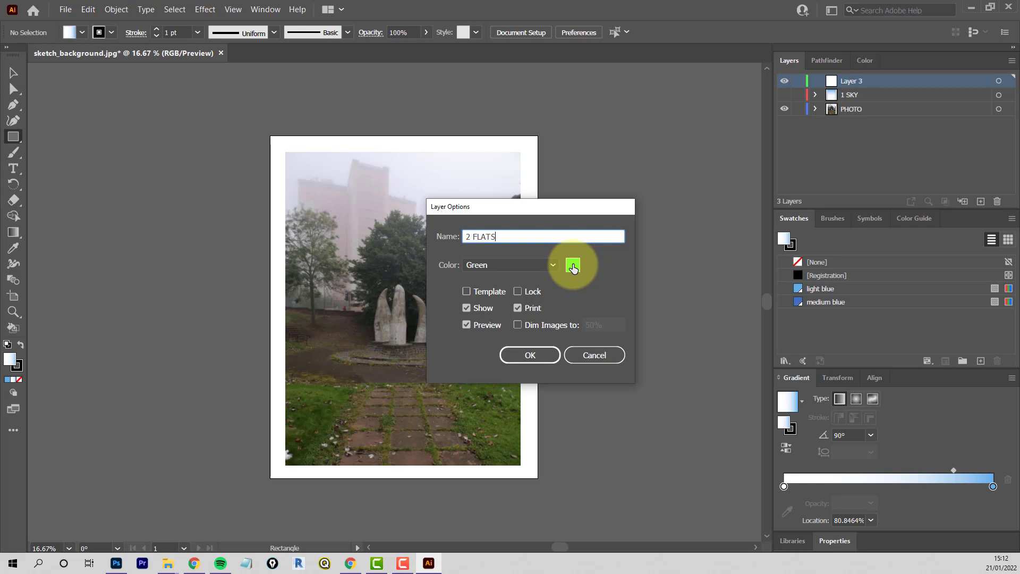
click(530, 355)
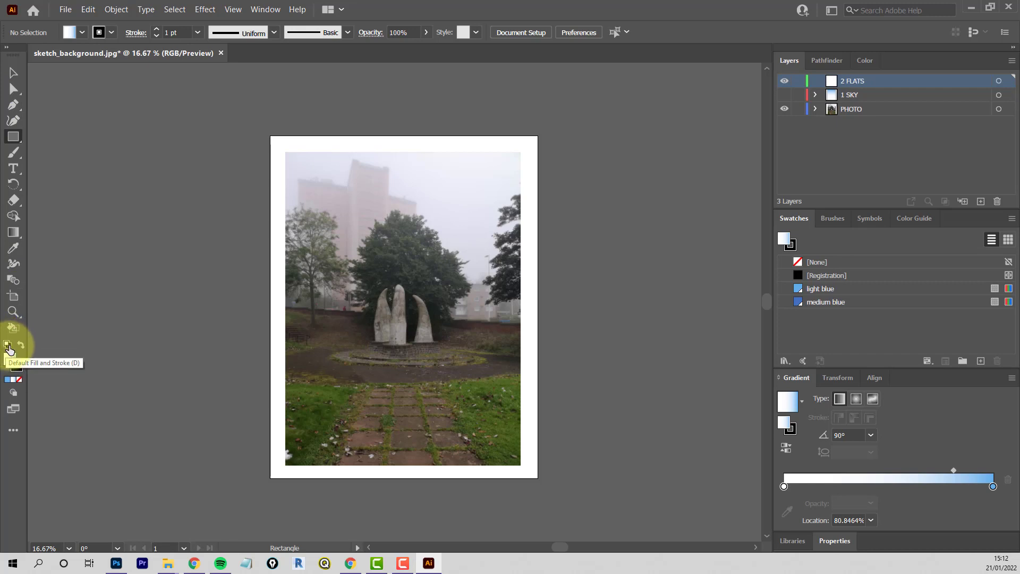
Step: Restore the default white fill and black stroke, and start a Pen path on the white margin just left of the photo's tree
click(8, 345)
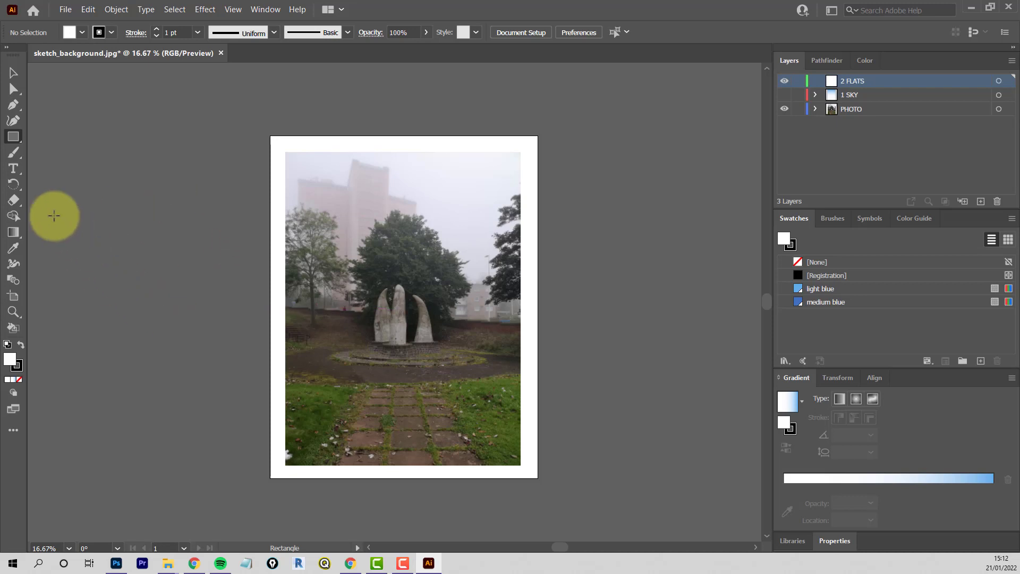
click(14, 106)
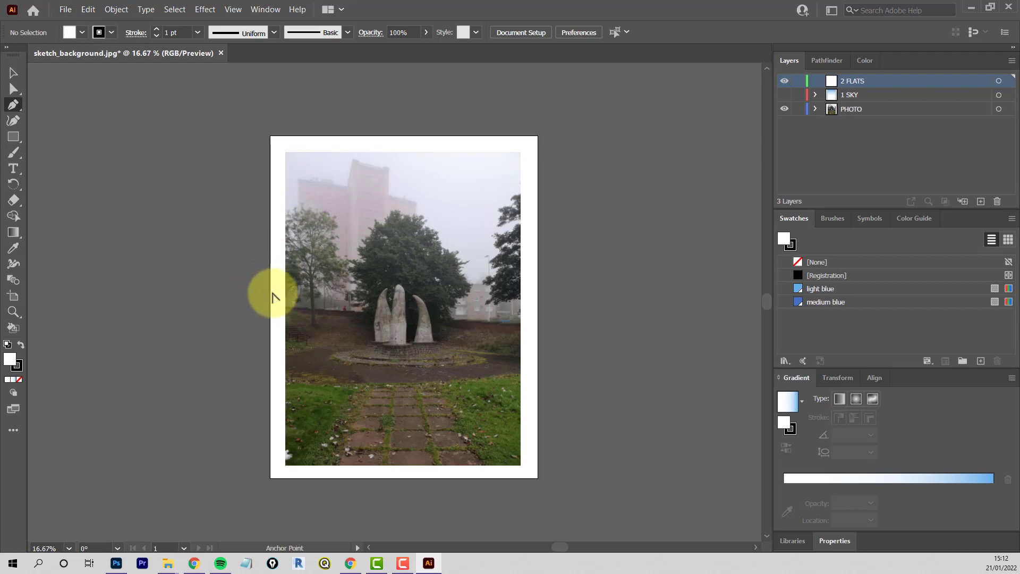
scroll(276, 295, up, 2)
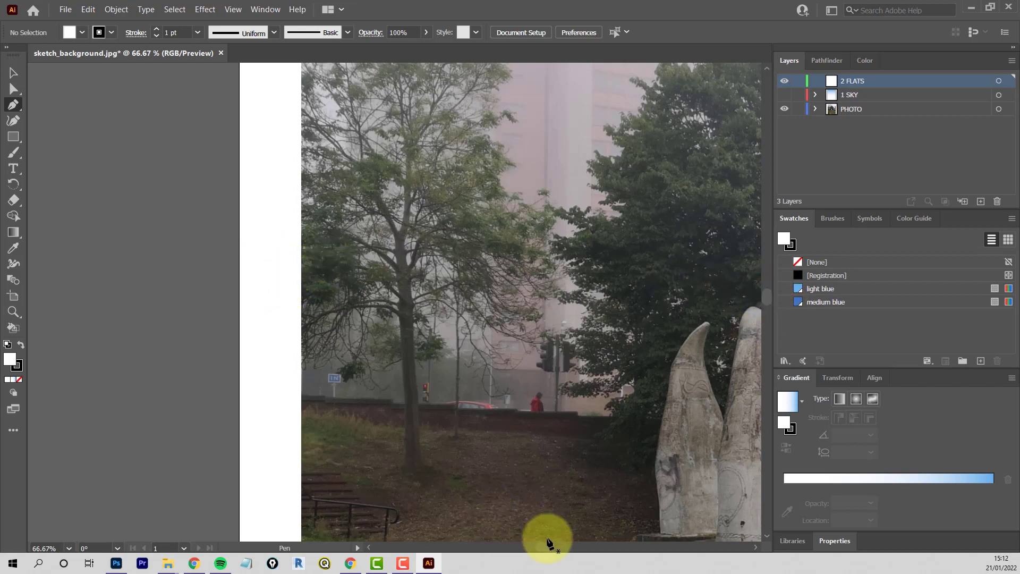
drag(545, 546, 551, 547)
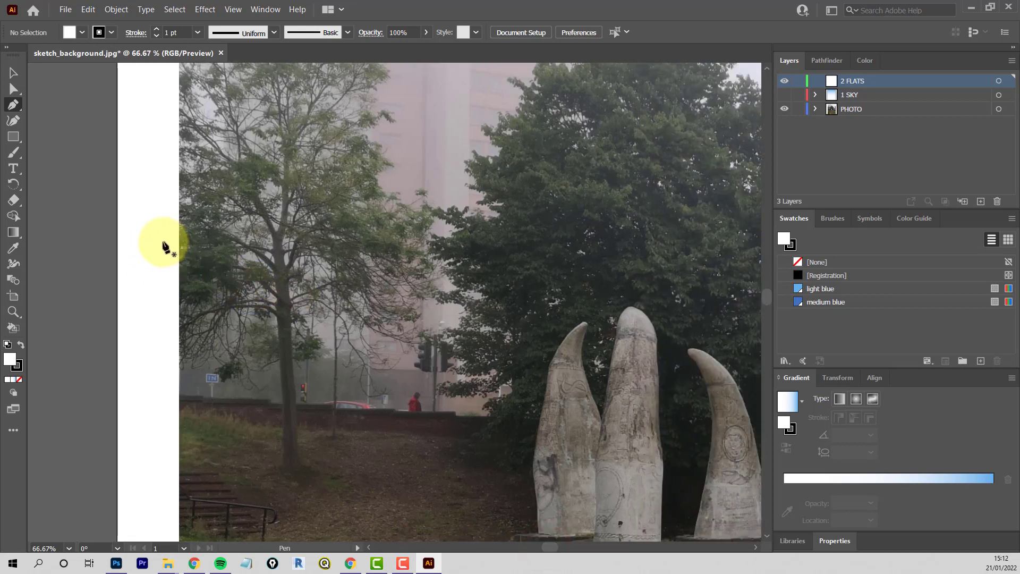
mouse_move(162, 243)
mouse_down()
mouse_move(209, 228)
mouse_move(150, 205)
mouse_move(193, 262)
mouse_move(177, 247)
mouse_up()
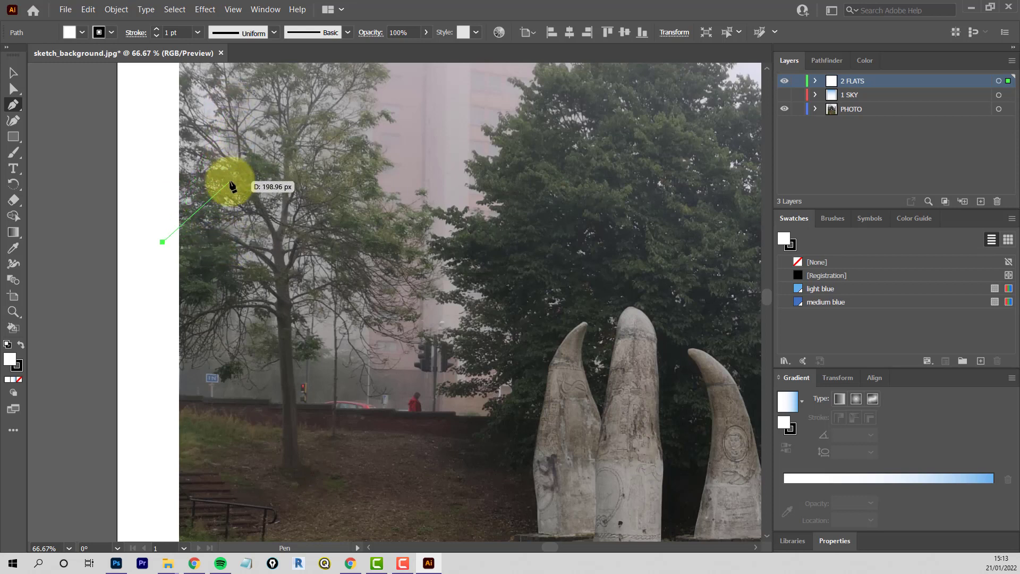
click(234, 243)
drag(333, 128, 405, 328)
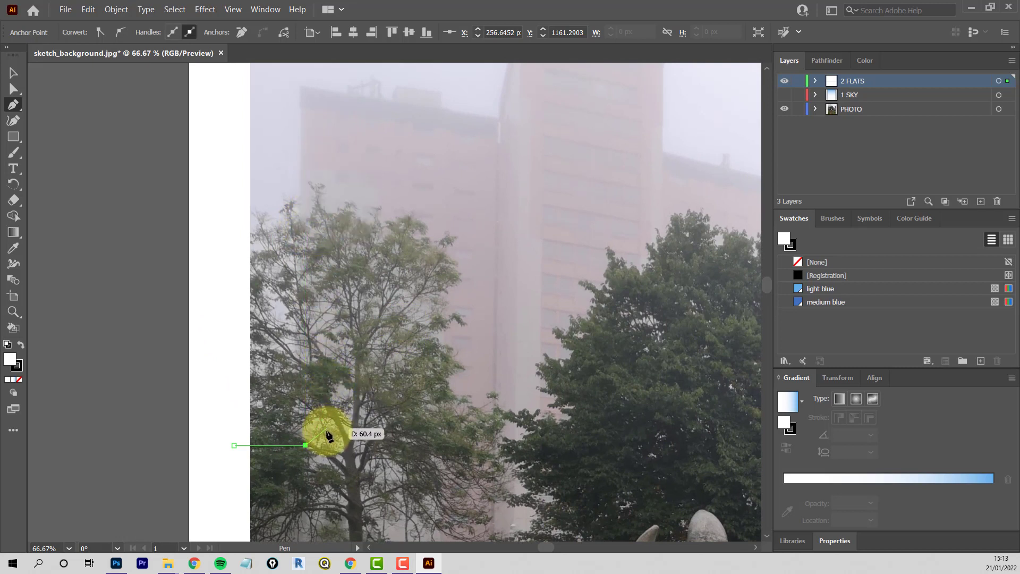
key(ctrl)
key(ctrl+z)
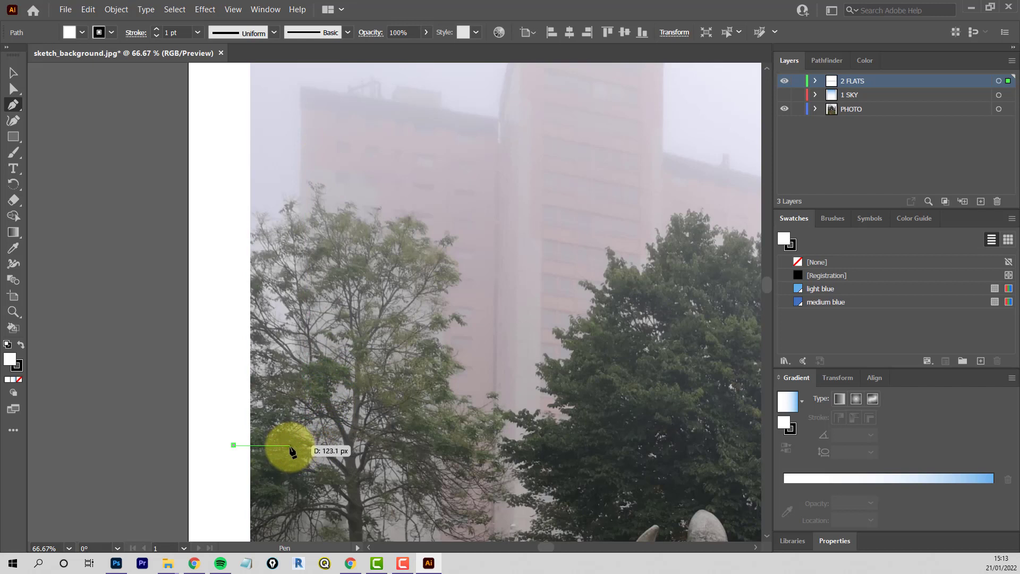
shift+click(290, 449)
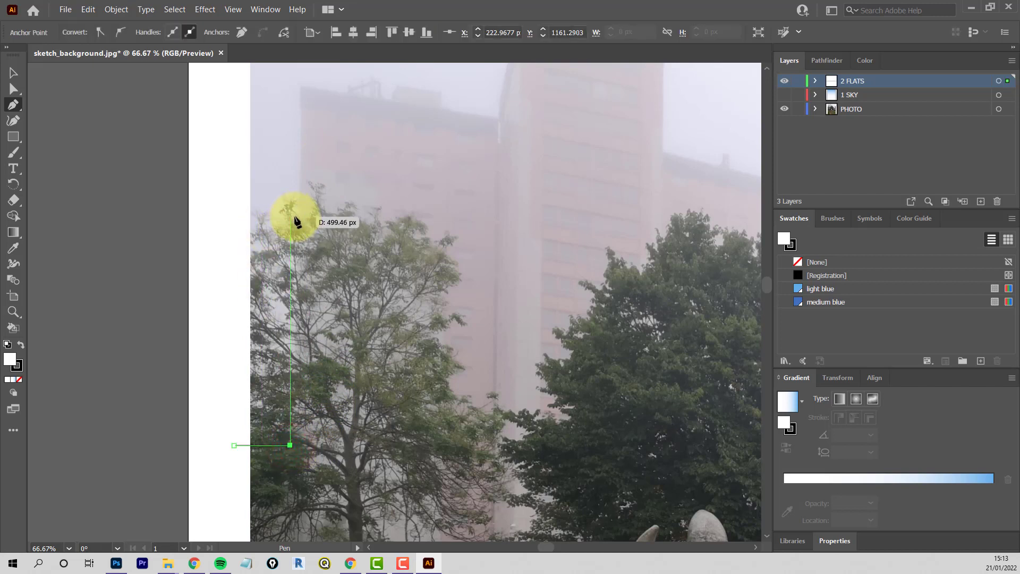
key(ctrl+z)
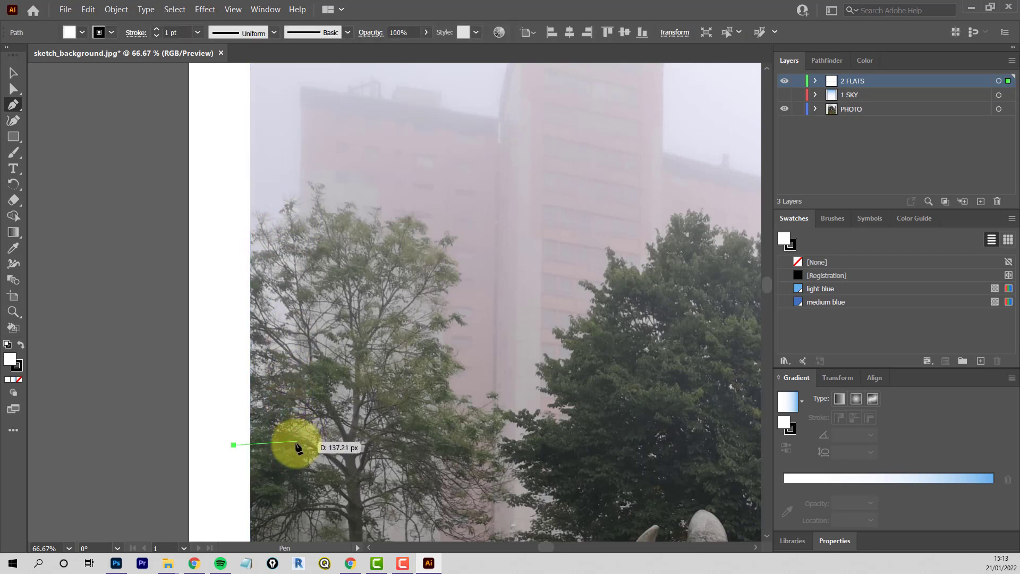
Step: Extend the path horizontally to the flats' left edge and vertically up to the treetop, and set its fill to None
shift+click(295, 449)
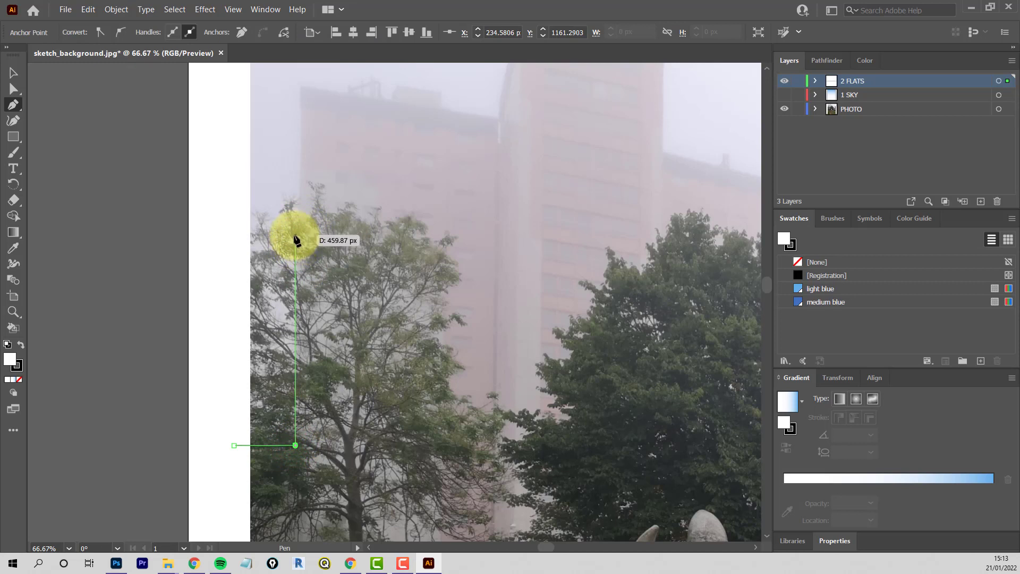
click(295, 236)
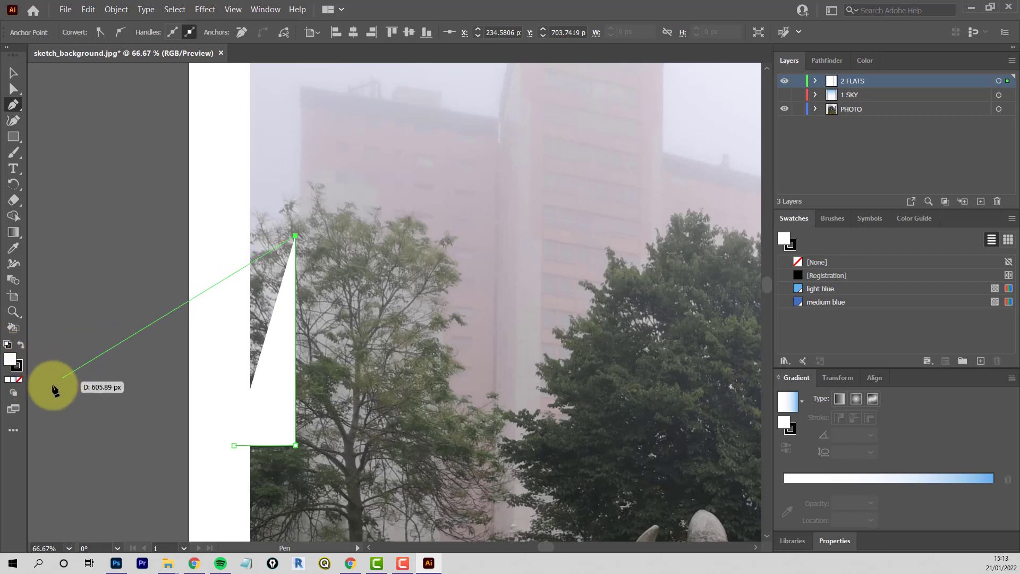
click(20, 383)
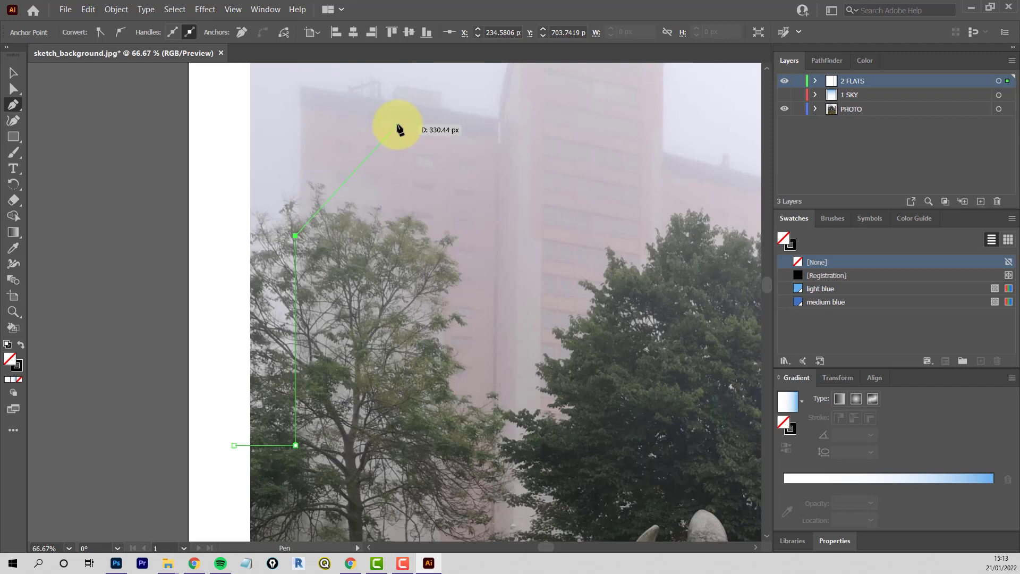
Step: Resume the open path from its upper endpoint and extend it up to the upper-left roof corner of the lower left block
drag(397, 125, 421, 277)
scroll(367, 284, up, 1)
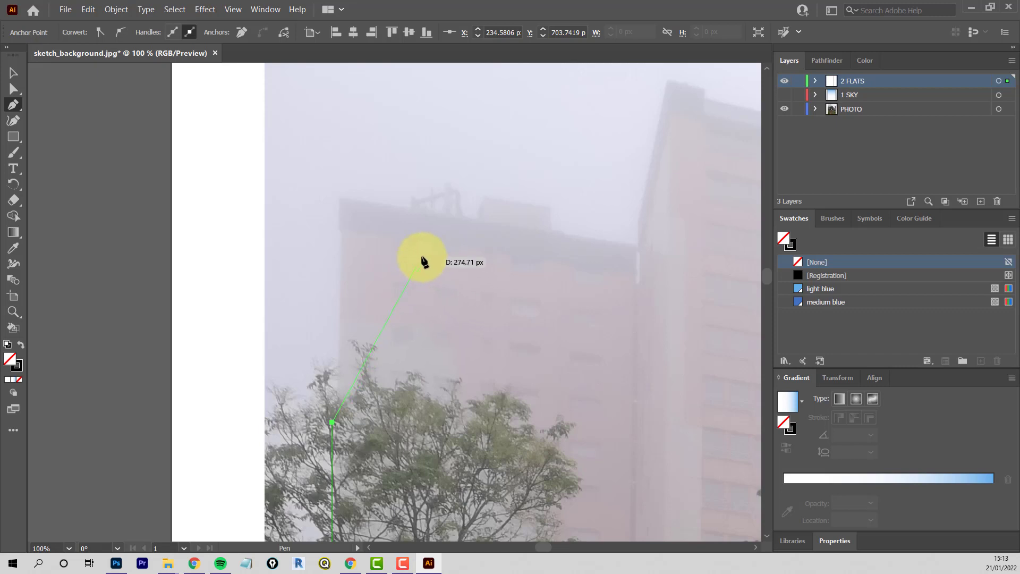
key(Escape)
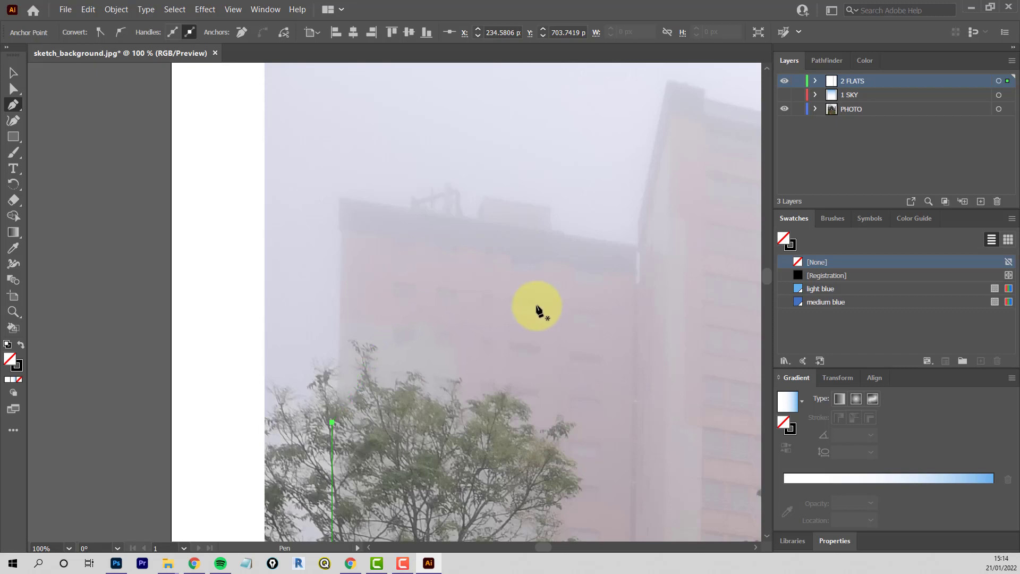
click(332, 422)
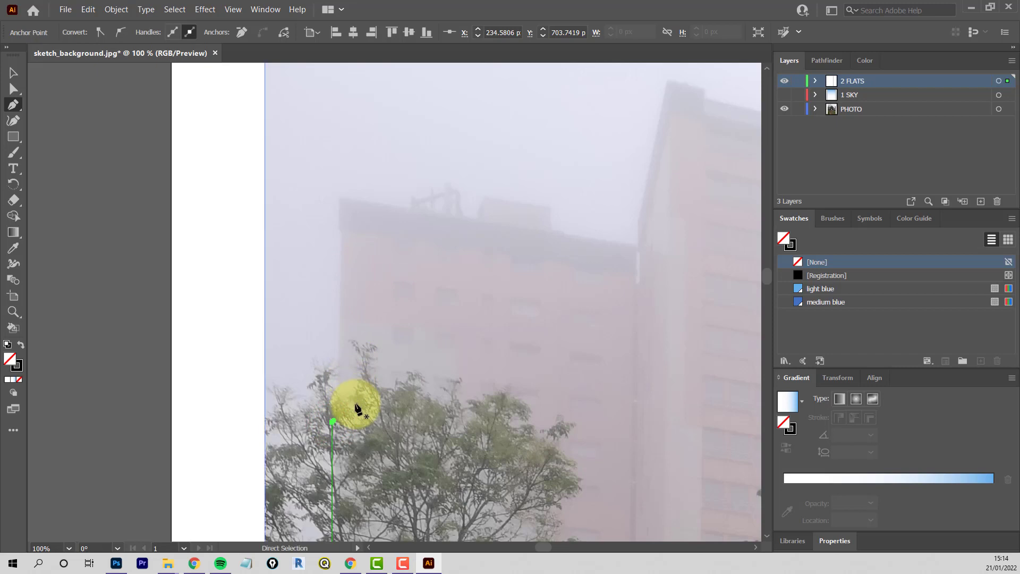
key(ctrl+equal)
scroll(326, 438, up, 2)
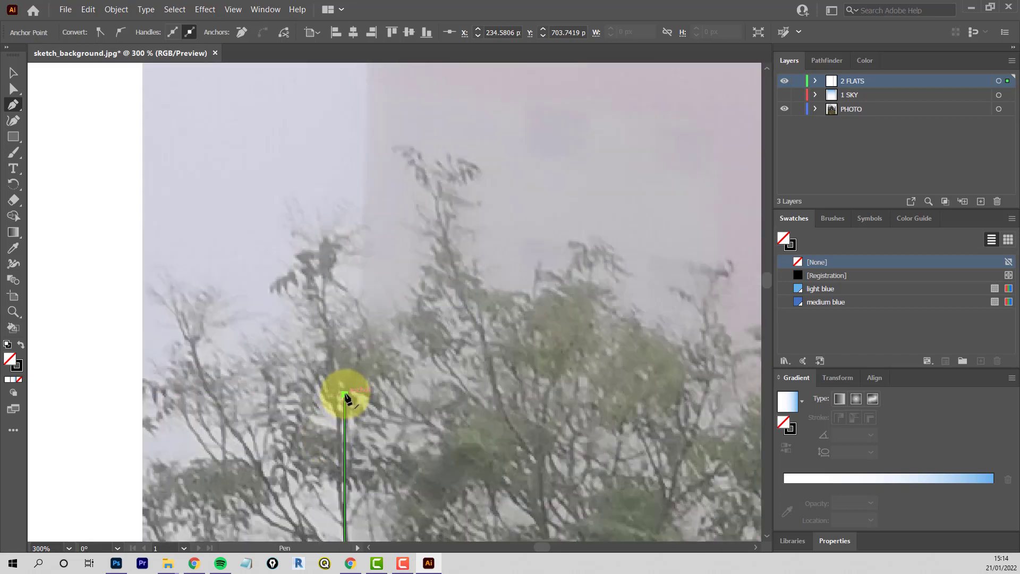
click(345, 394)
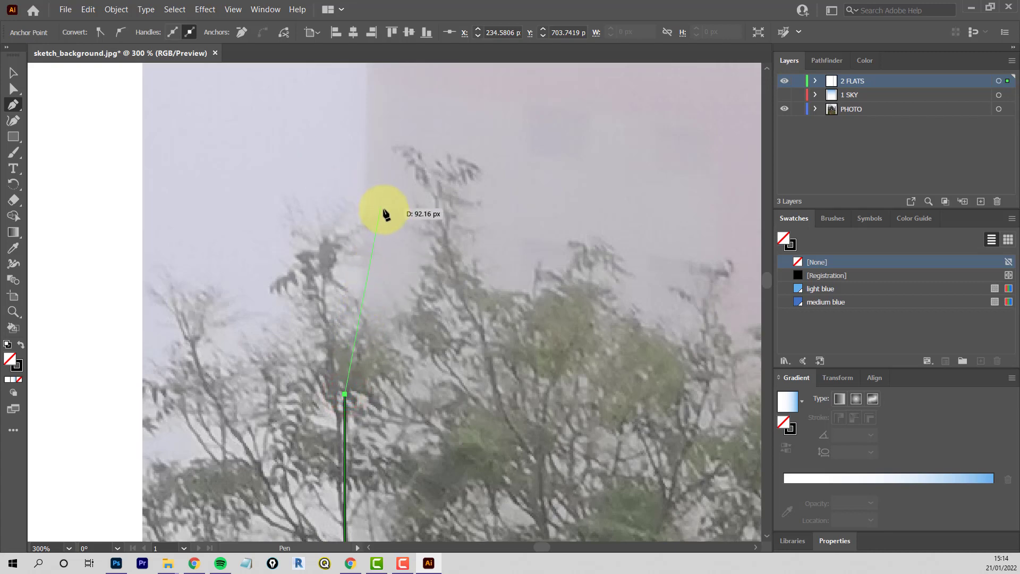
key(space)
drag(463, 176, 407, 358)
scroll(409, 298, down, 2)
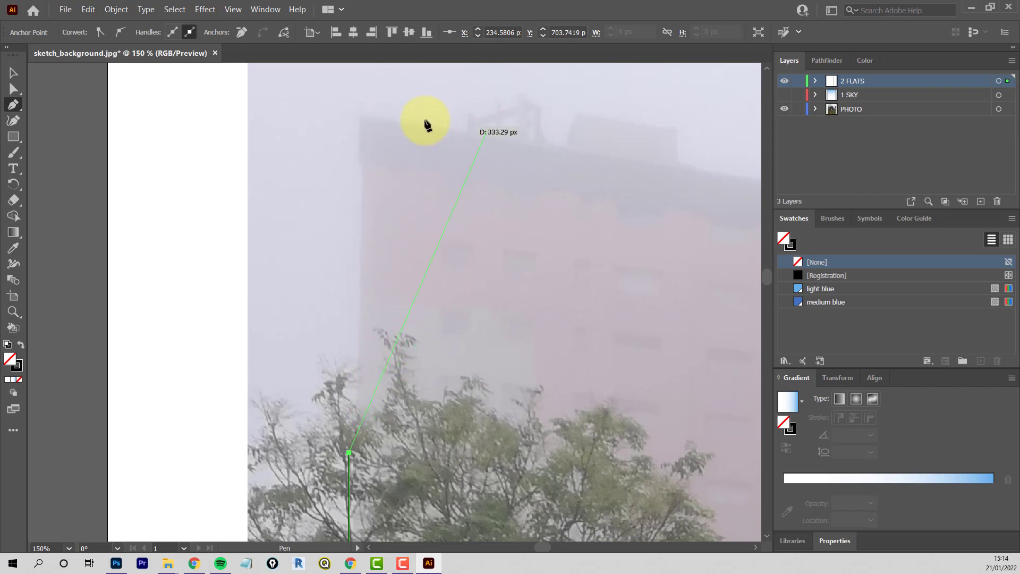
click(362, 115)
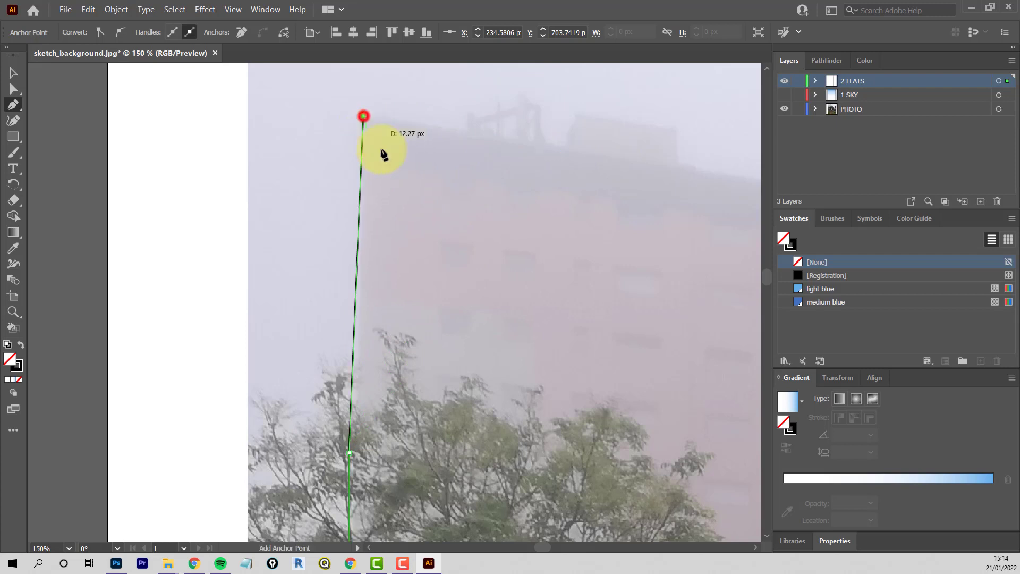
Step: Trace the lower left block's roofline to the tall tower, including the narrow vertical notch between the two buildings
drag(632, 273, 333, 309)
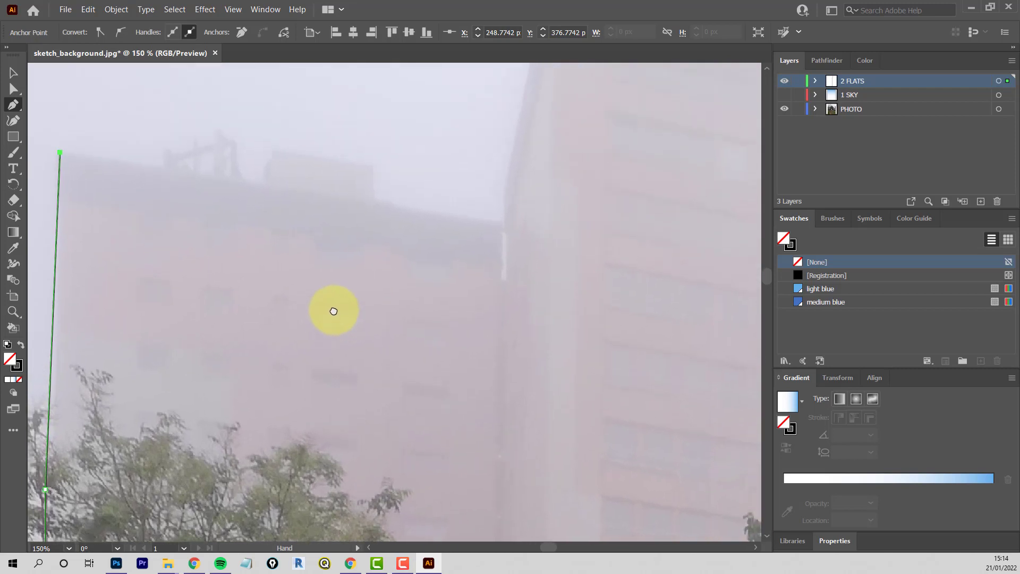
click(499, 225)
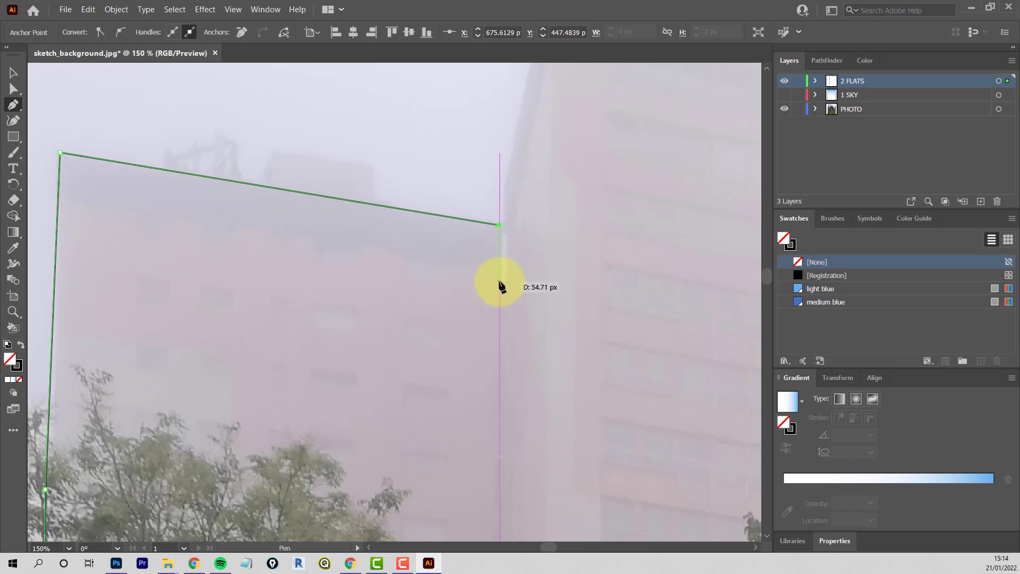
click(499, 282)
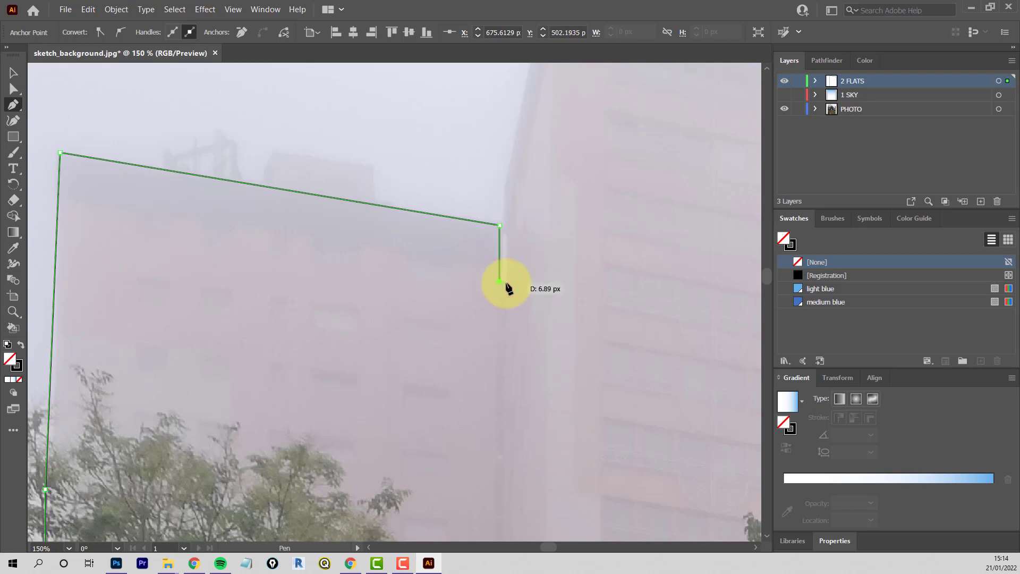
click(505, 281)
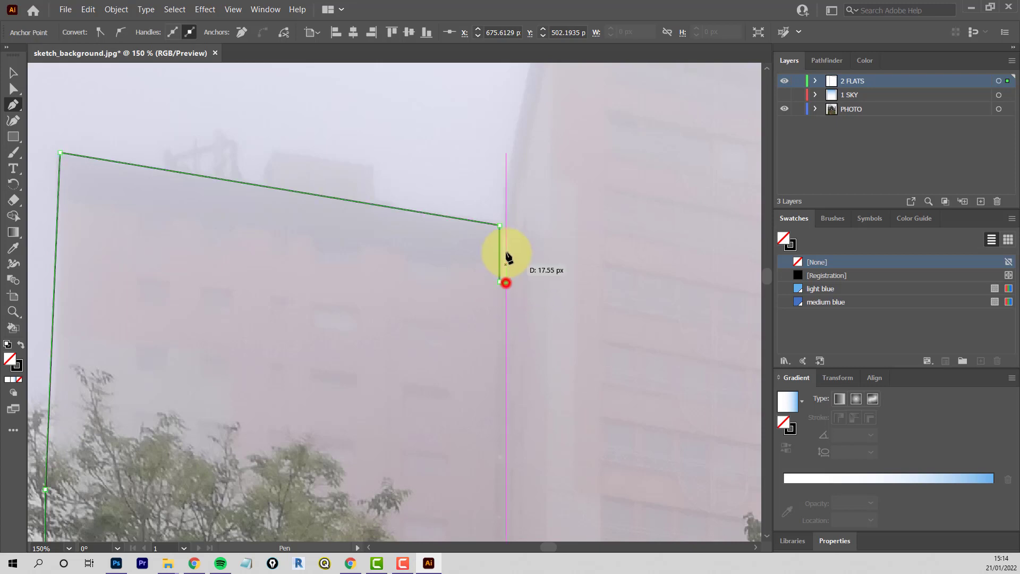
click(505, 186)
Step: Trace the tall tower's slanted left edge, straight across its roof, and down its right side to the lower right block's roof
drag(582, 131, 462, 271)
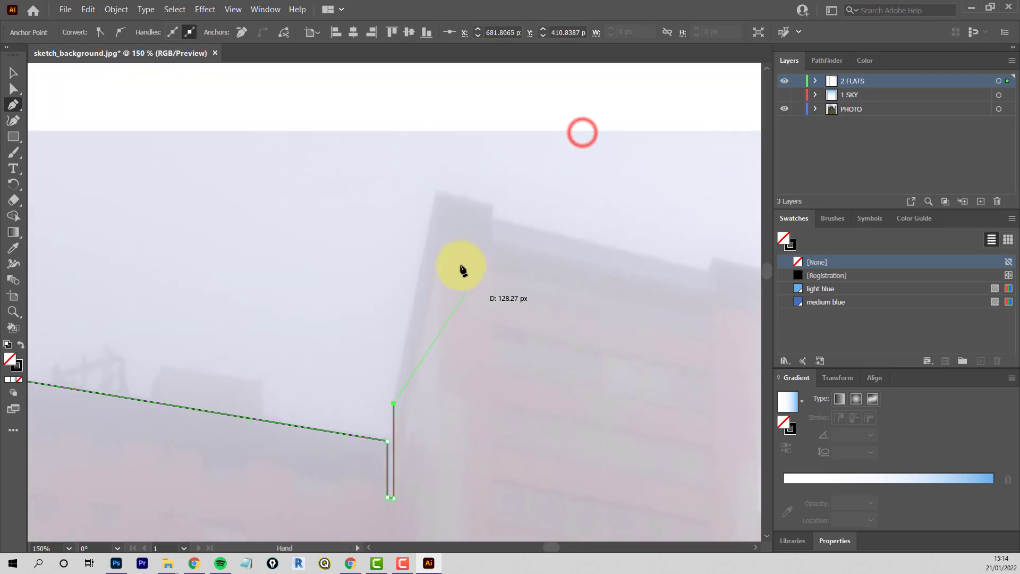
click(437, 192)
drag(640, 337, 382, 261)
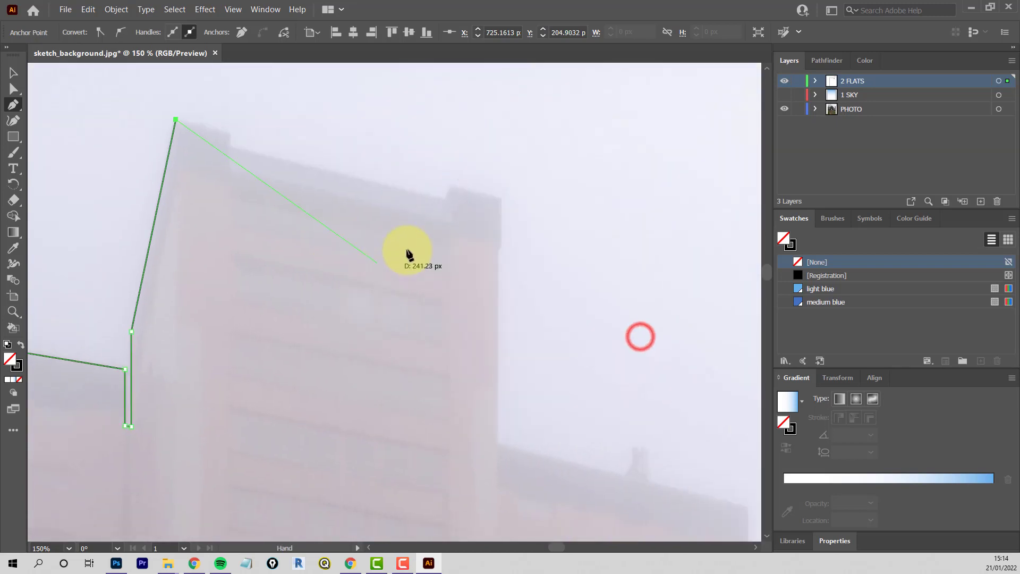
click(498, 199)
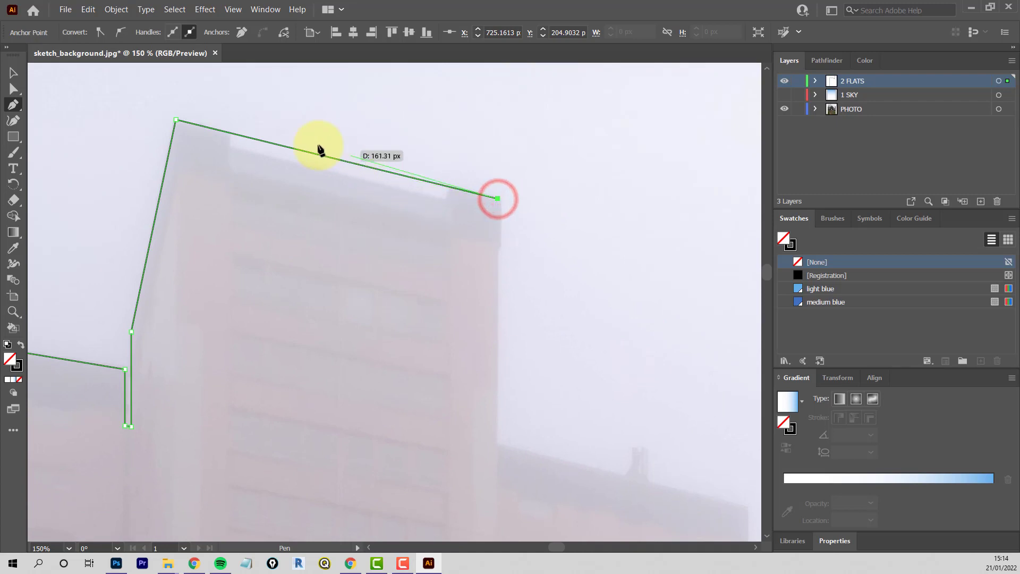
click(498, 441)
drag(631, 473, 287, 298)
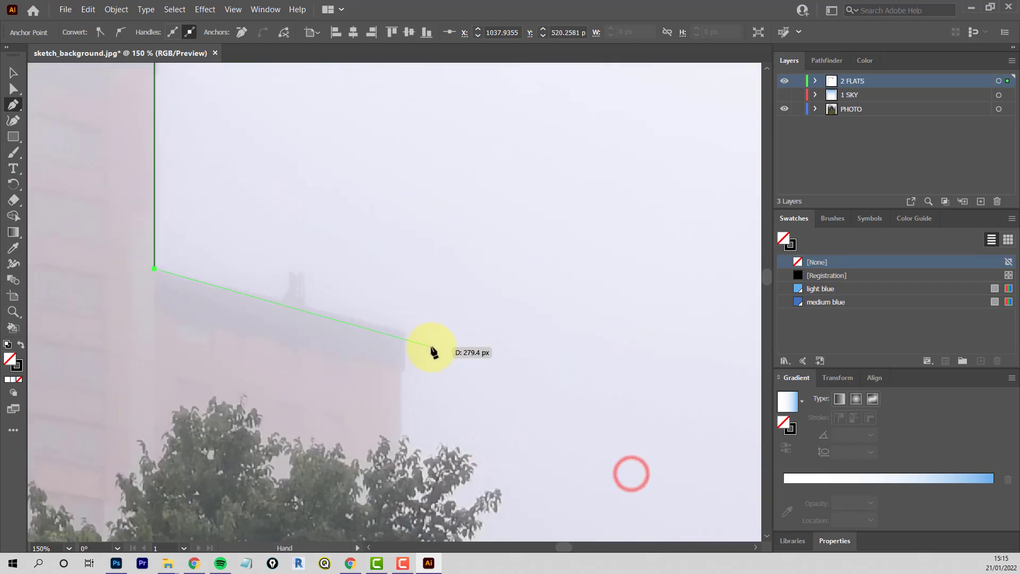
Step: Trace the lower right block's roof to its outer corner, then straight down behind the tree and across past the photo's right edge
click(399, 334)
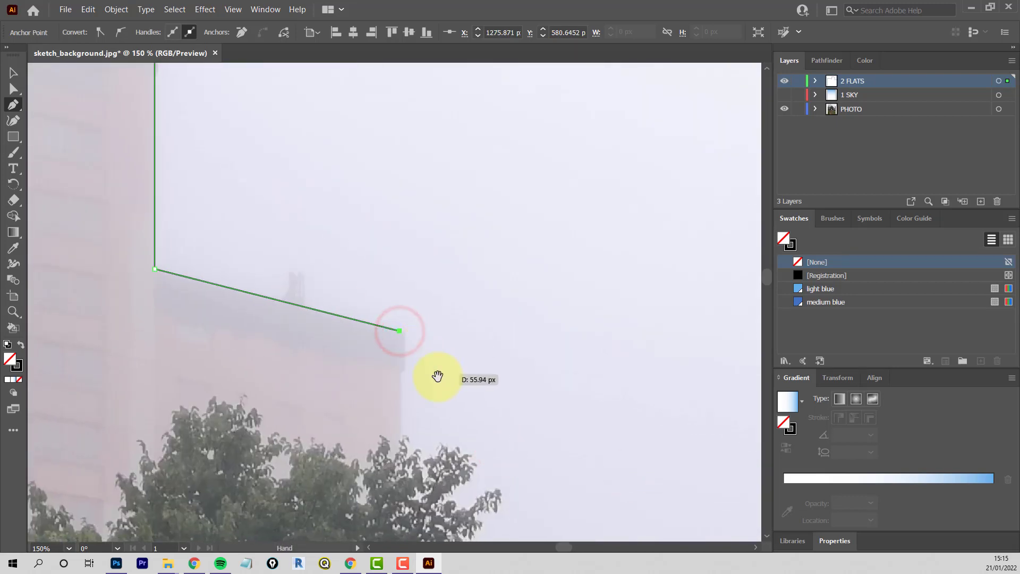
drag(437, 371, 431, 158)
scroll(431, 158, down, 3)
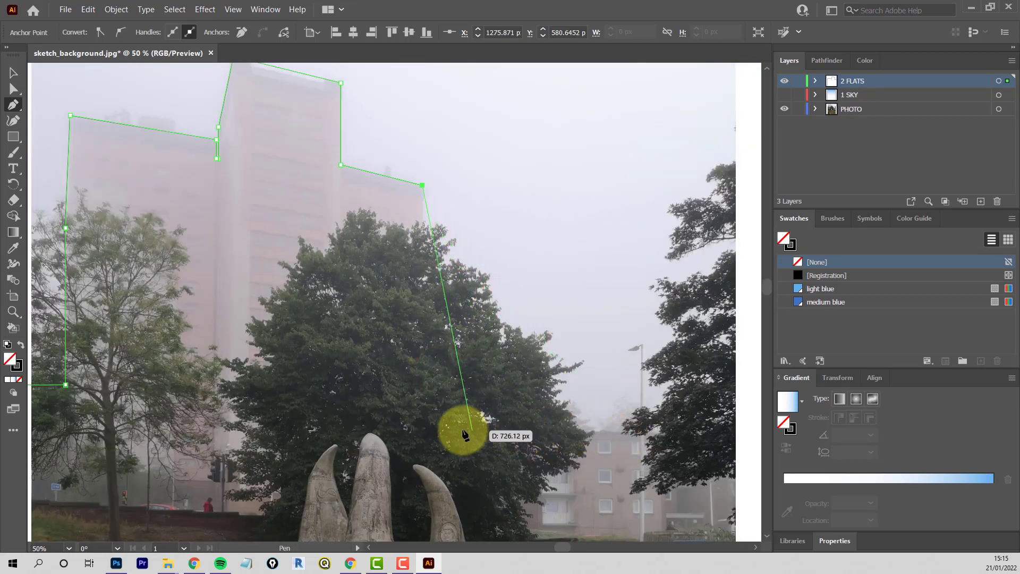
click(422, 423)
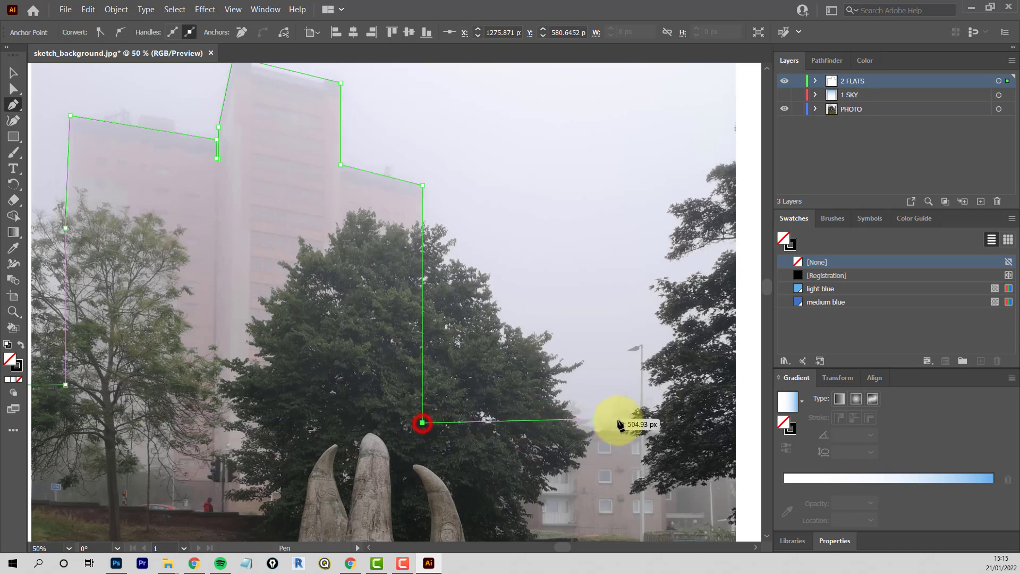
click(743, 433)
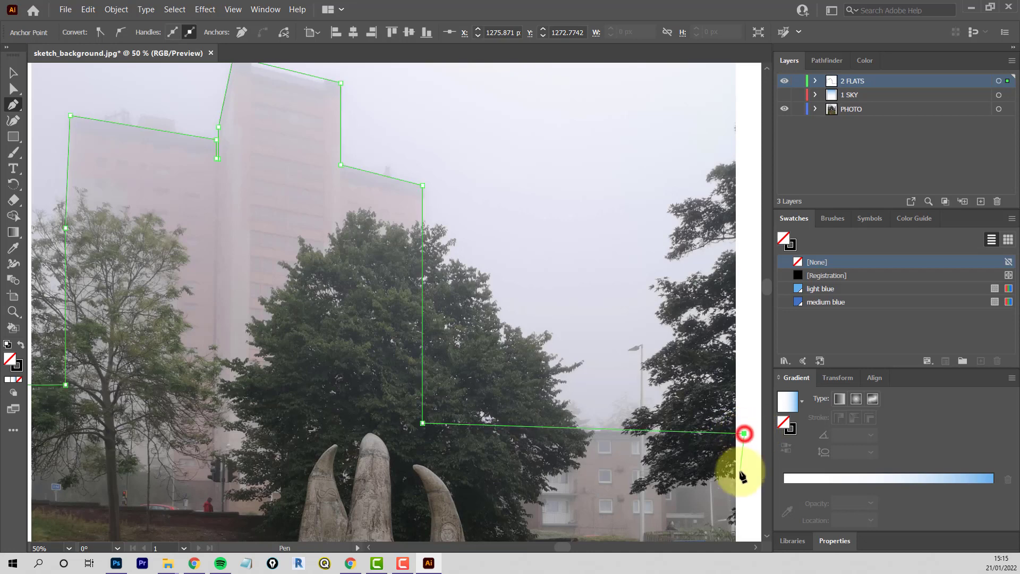
Step: Continue the path down past the photo's lower right corner, across below the photo, and up its left side to close the shape
key(space)
drag(738, 479, 667, 88)
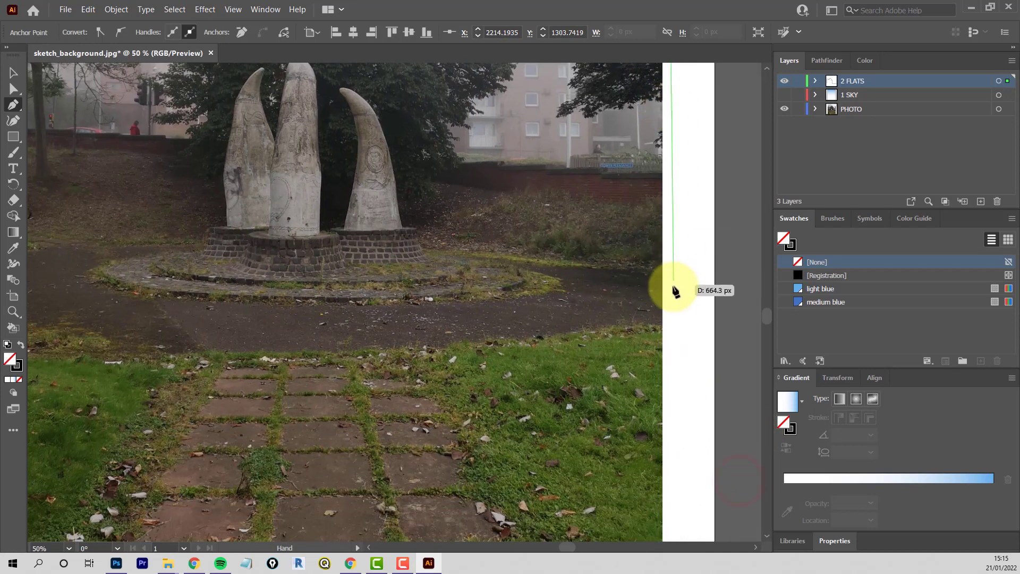
scroll(671, 291, down, 2)
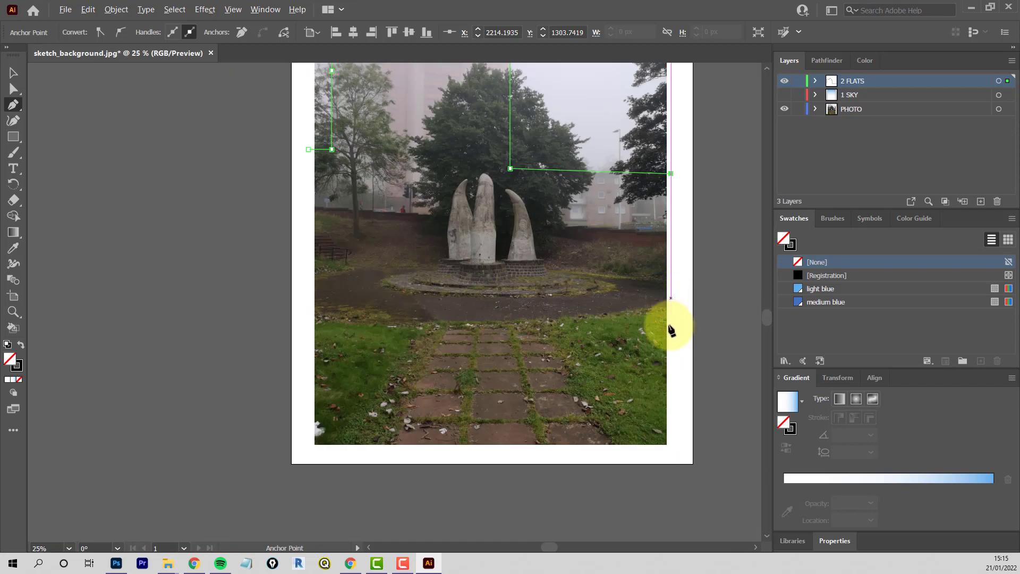
shift+click(672, 451)
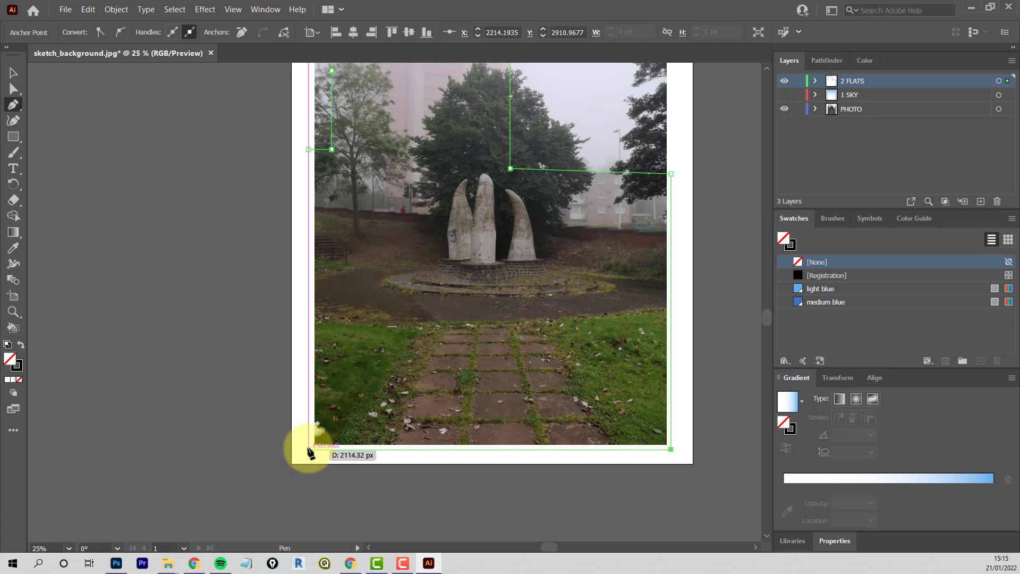
click(308, 450)
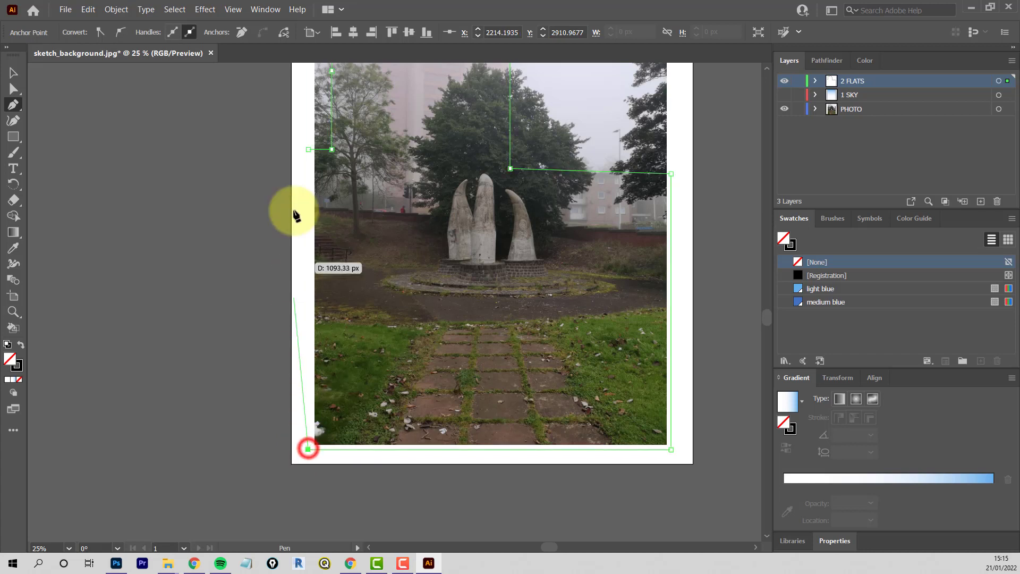
click(308, 151)
Step: Draw an open path around the light recess in the tall tower's roof, starting above the roofline and ending on it
drag(406, 245, 382, 358)
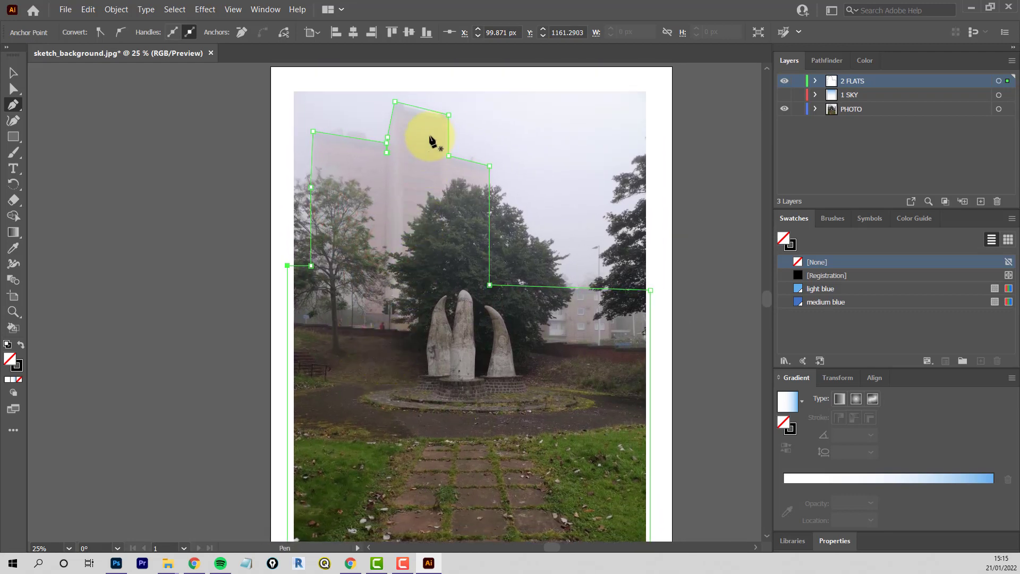
scroll(430, 102, up, 2)
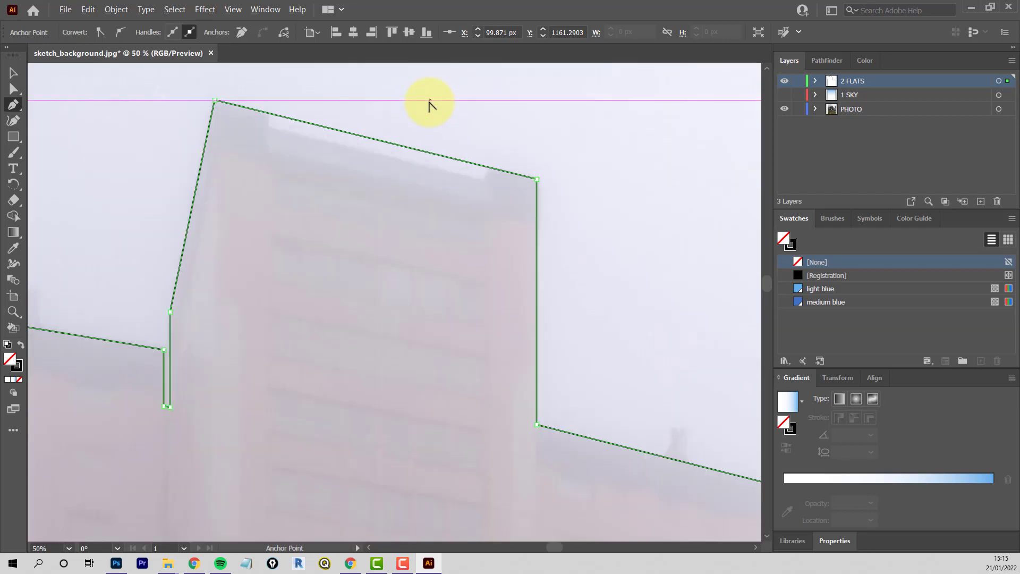
scroll(431, 102, up, 4)
scroll(372, 159, up, 1)
drag(374, 219, 417, 292)
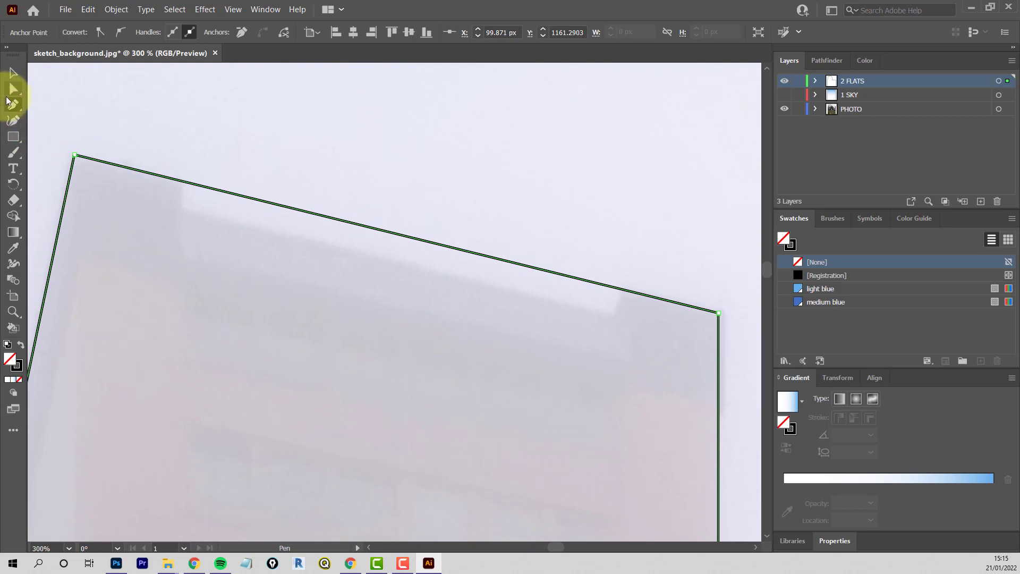
click(14, 104)
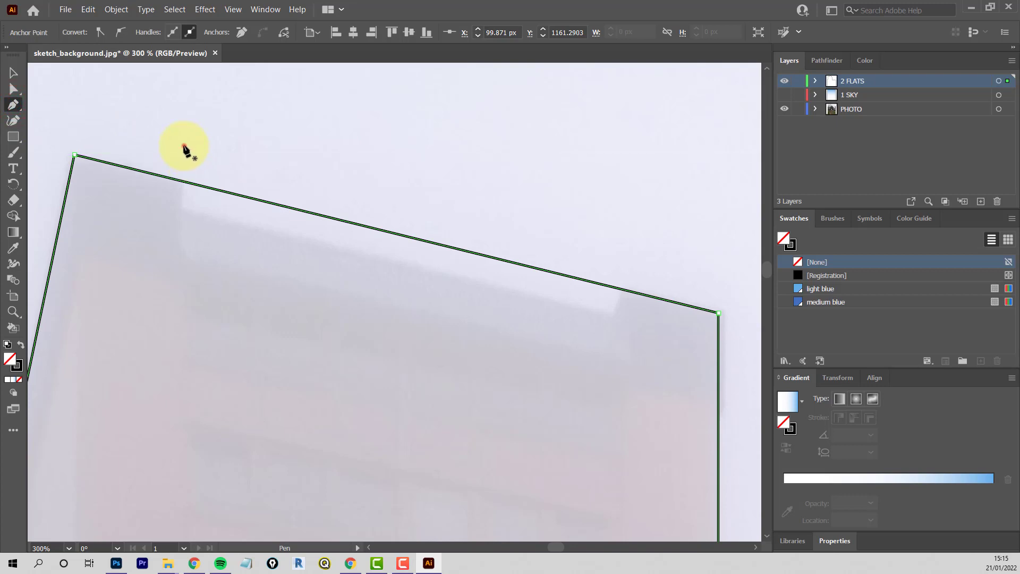
mouse_move(184, 147)
mouse_down()
mouse_move(177, 214)
mouse_move(192, 212)
mouse_move(182, 215)
mouse_up()
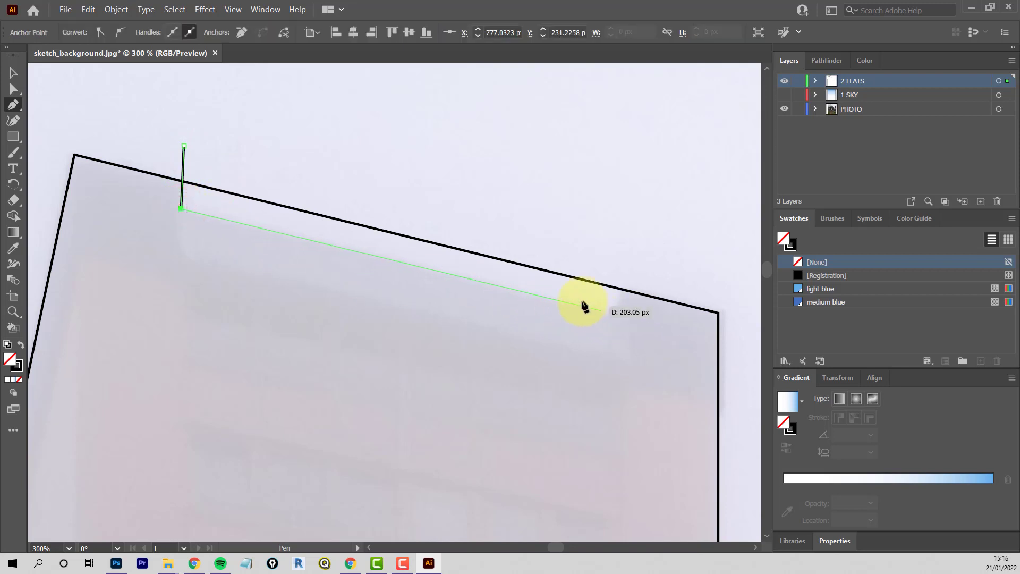
click(611, 314)
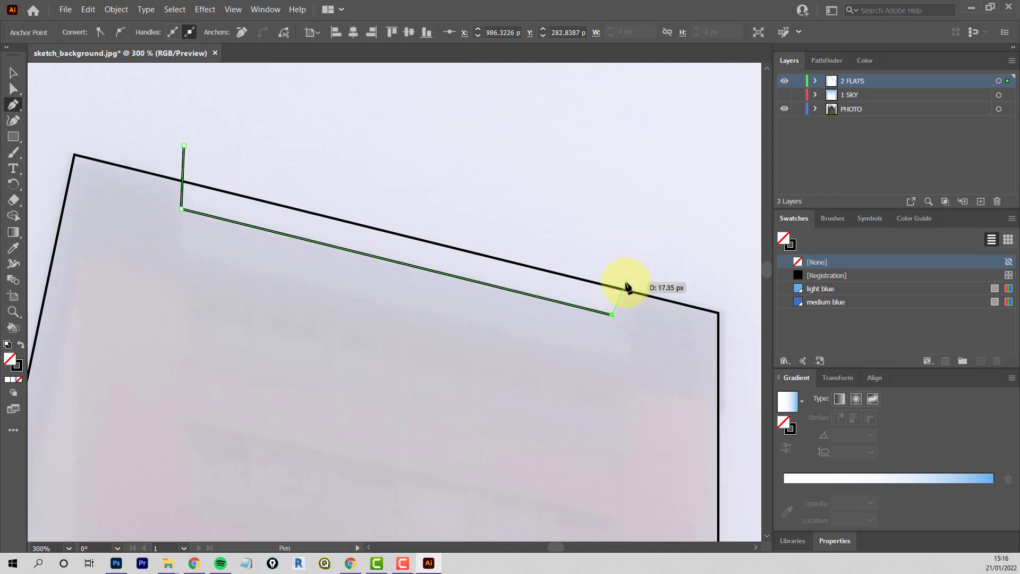
scroll(623, 293, up, 4)
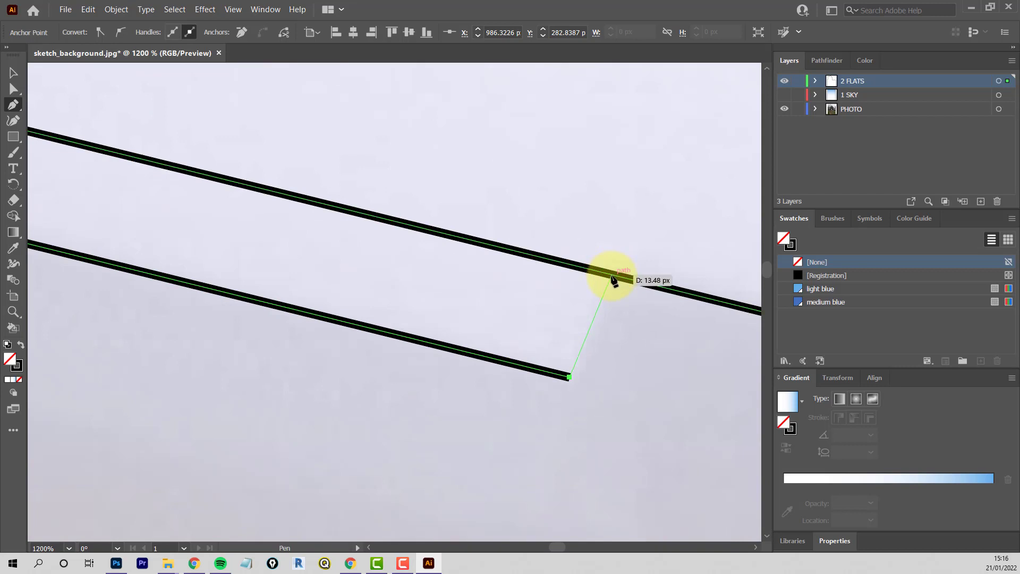
click(611, 276)
Step: Cut the recess path with the Scissors tool where its left side crosses the roofline, and delete the stub above the roof
scroll(587, 221, down, 6)
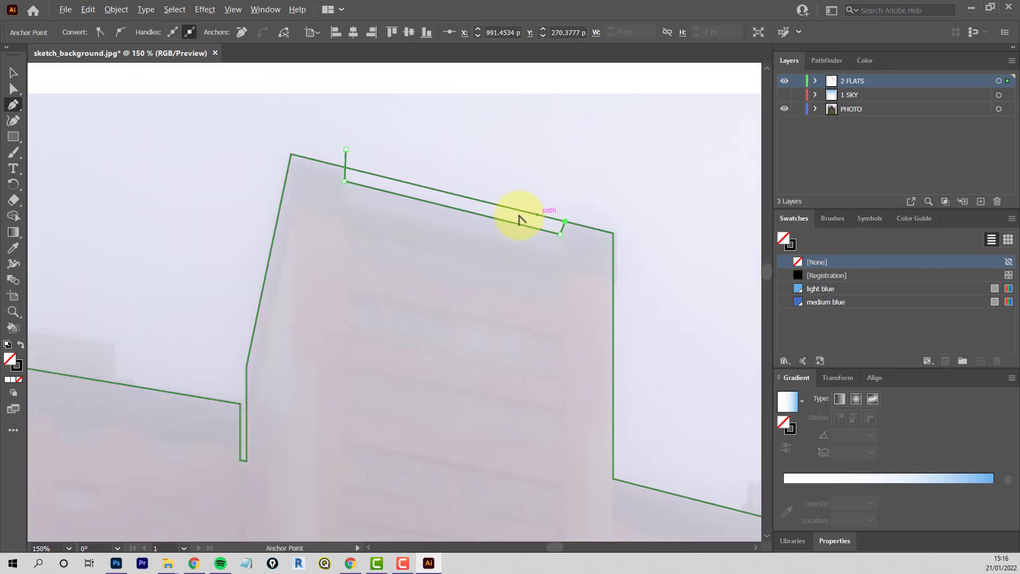
scroll(439, 148, up, 2)
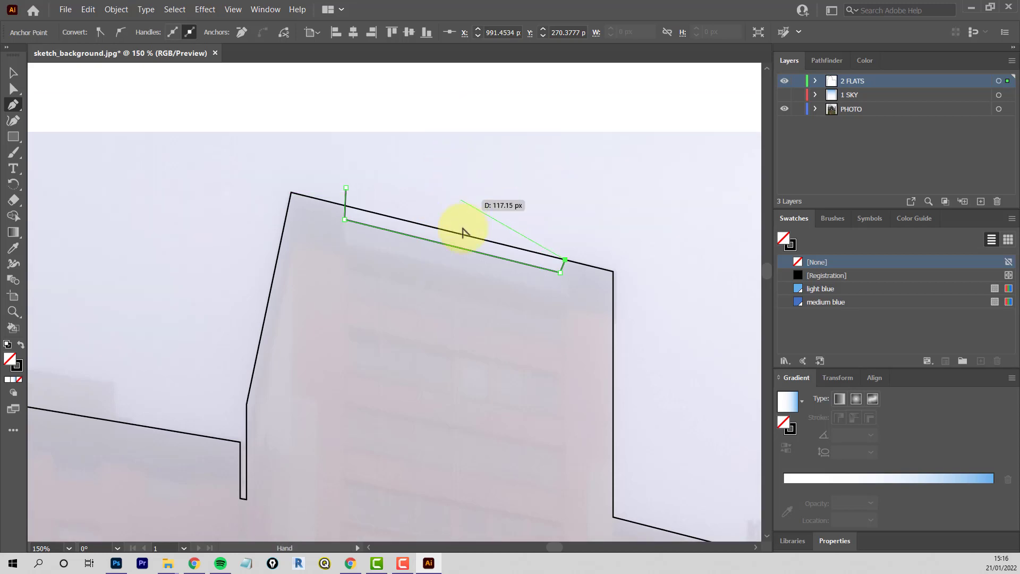
scroll(463, 233, up, 2)
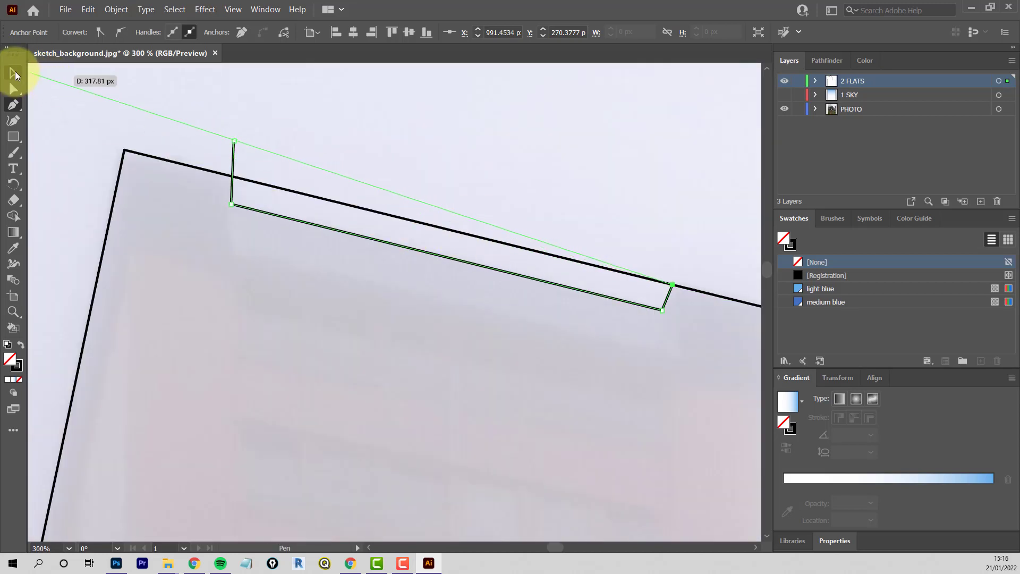
click(12, 73)
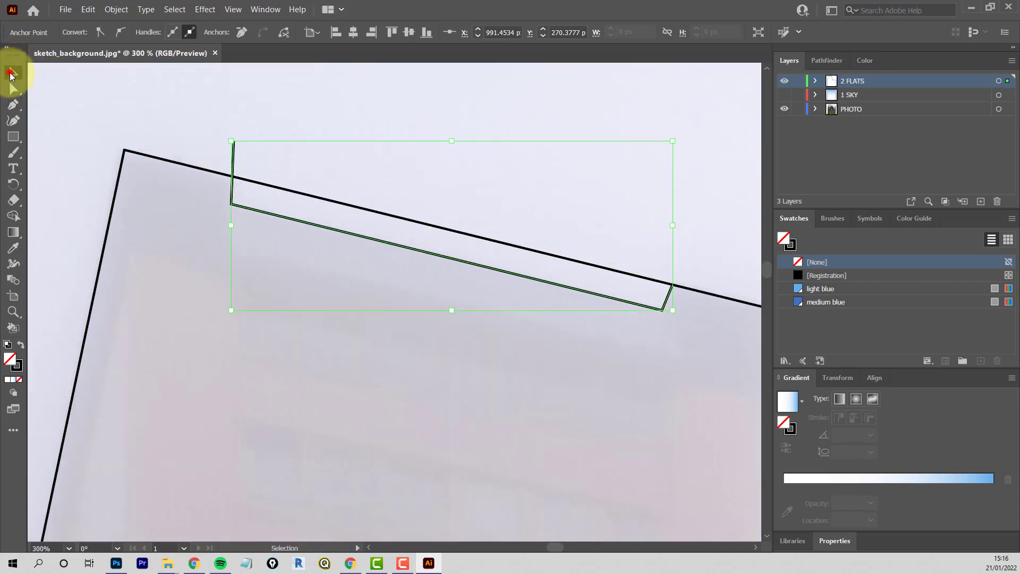
click(283, 162)
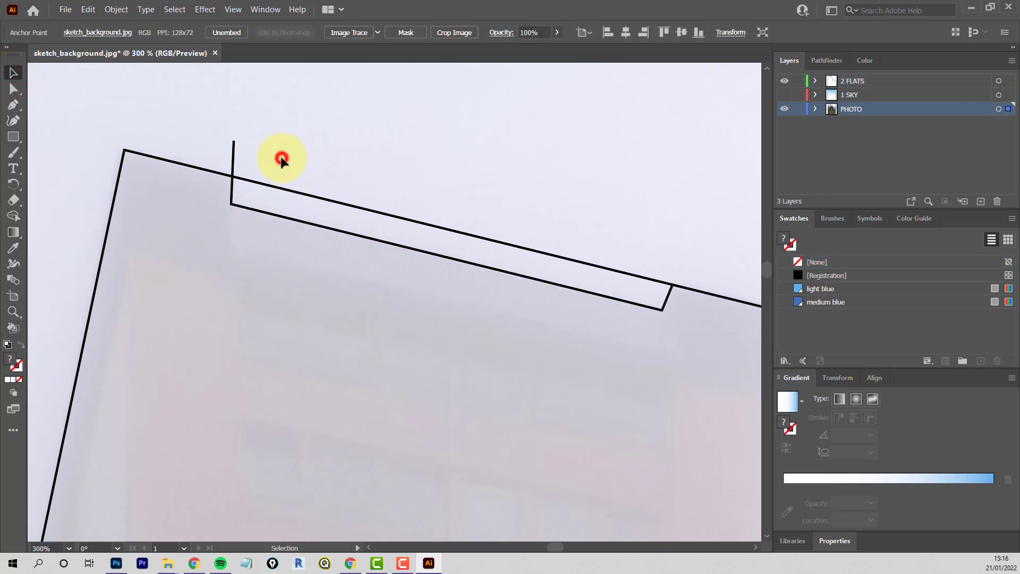
click(303, 224)
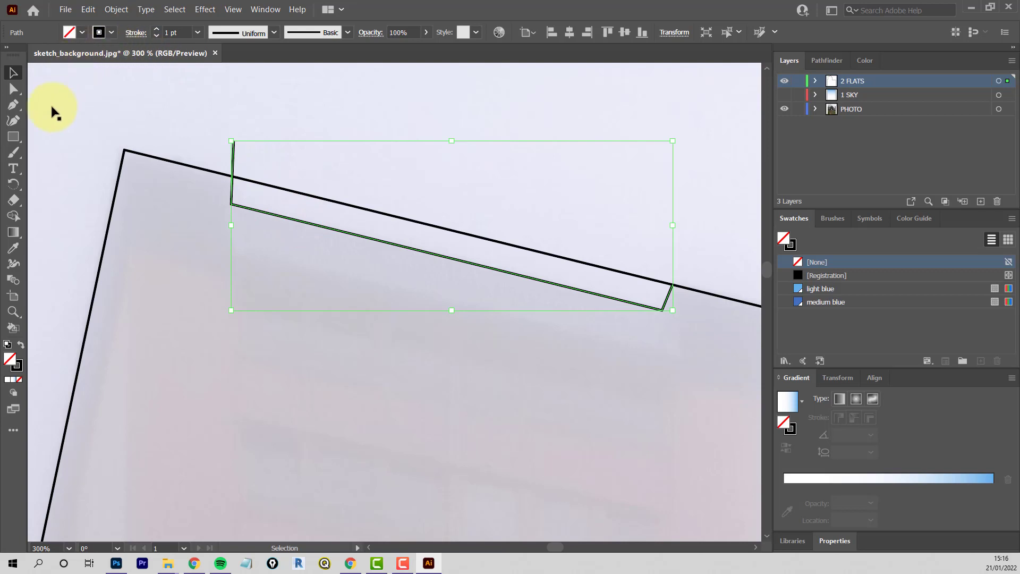
click(15, 199)
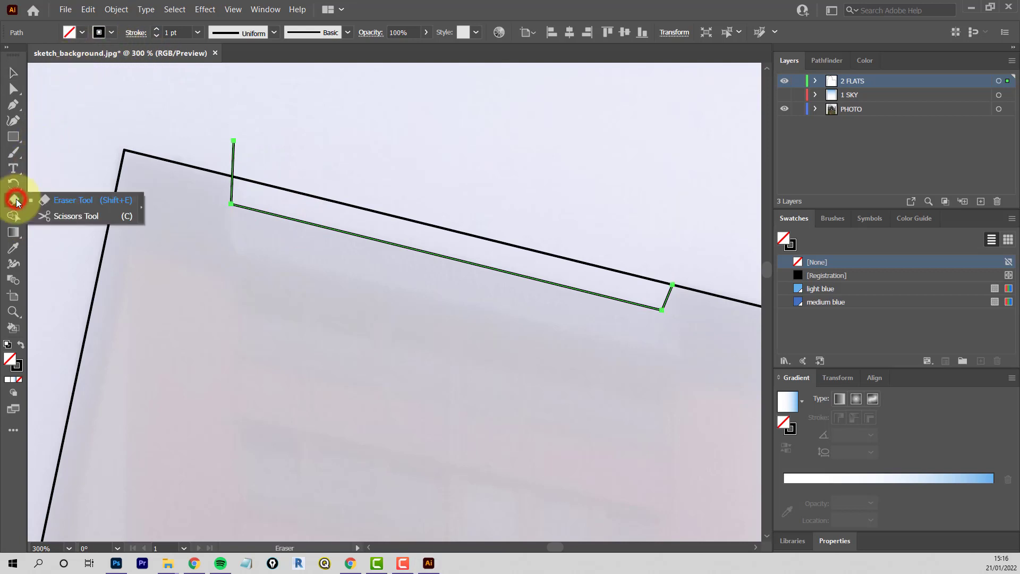
click(74, 216)
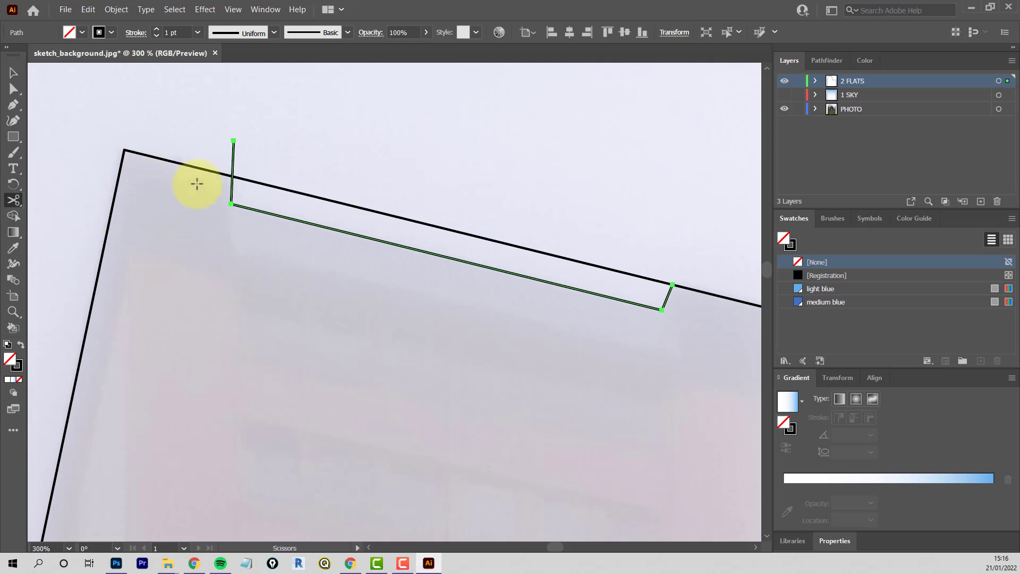
scroll(228, 180, up, 3)
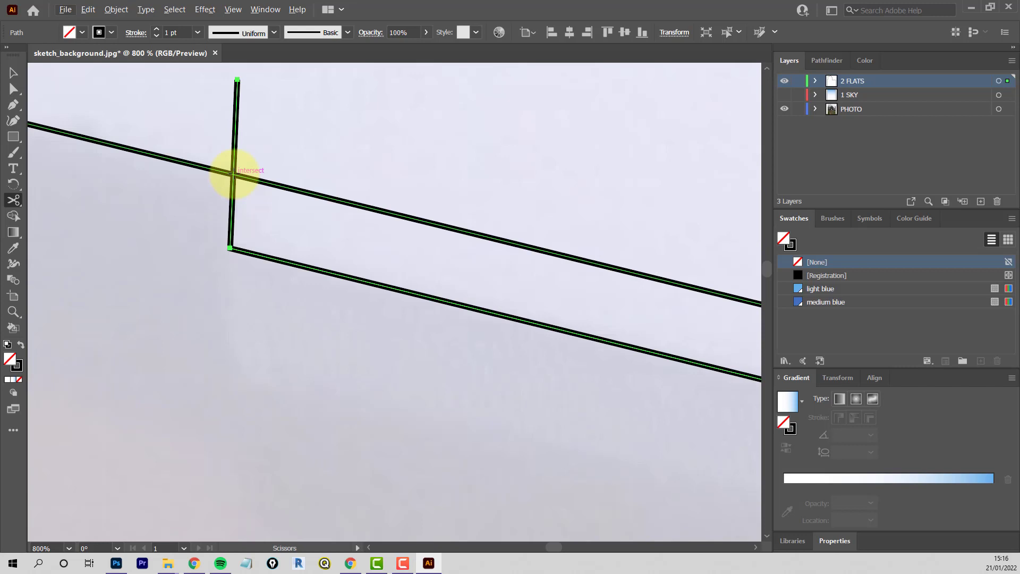
click(233, 173)
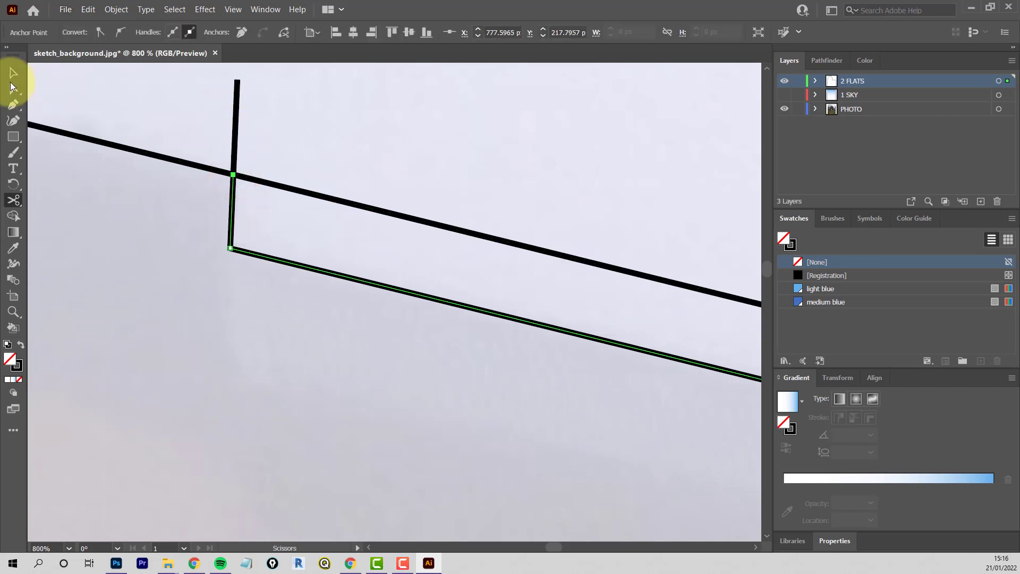
click(14, 71)
click(237, 125)
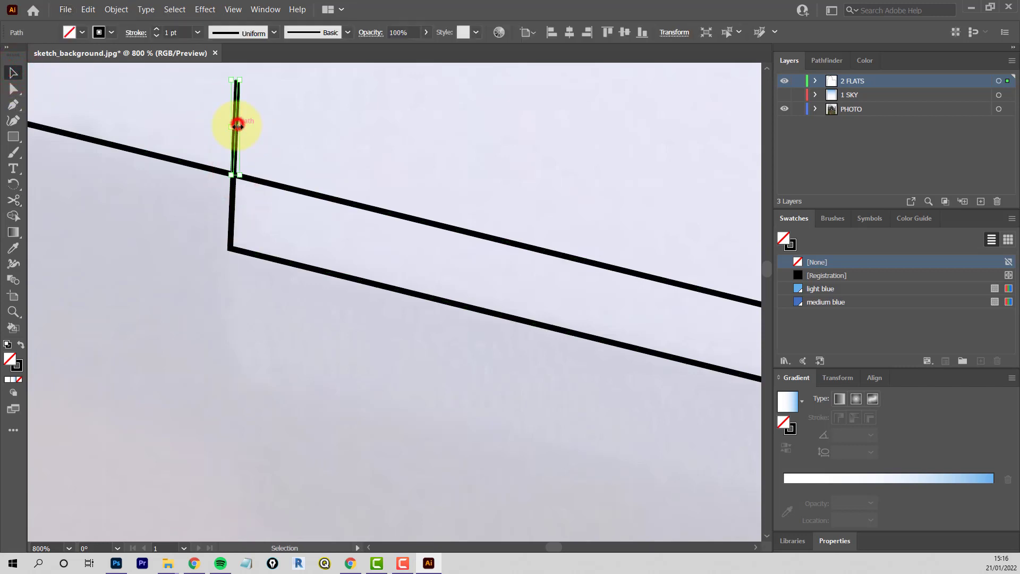
key(Delete)
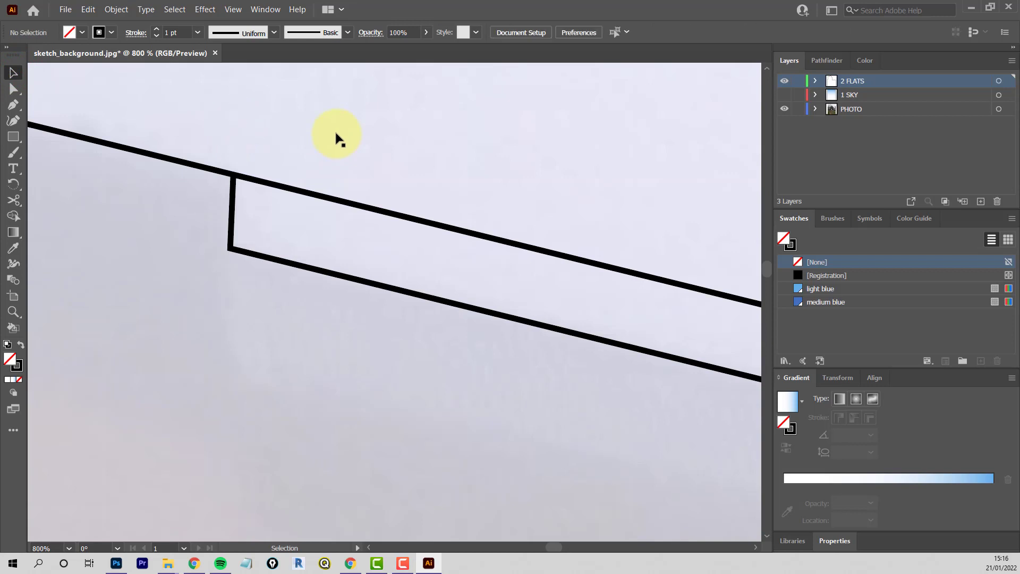
Step: Cut the flats outline with the Scissors tool where both ends of the recess path meet the tower's roofline
scroll(366, 161, down, 1)
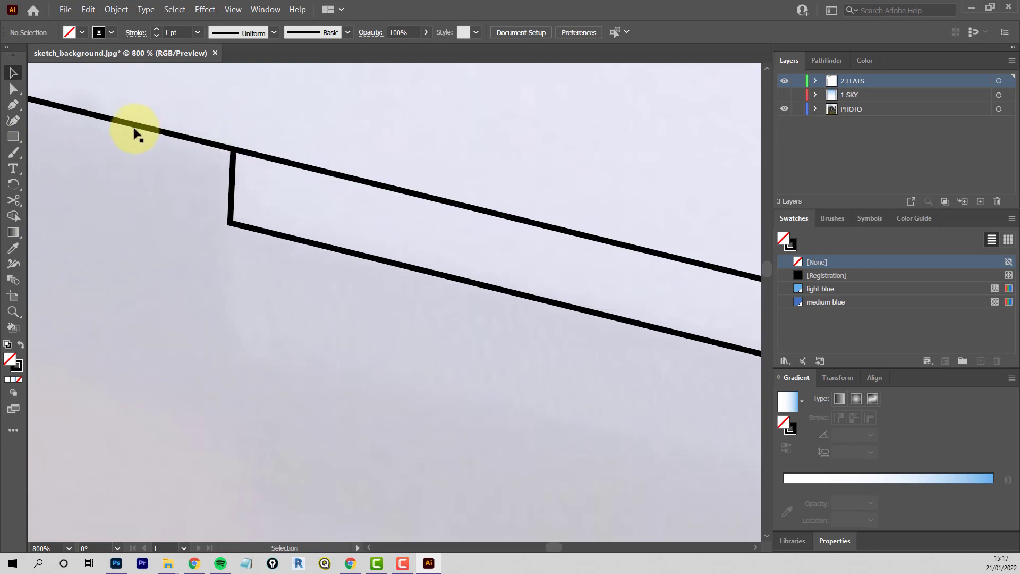
click(285, 161)
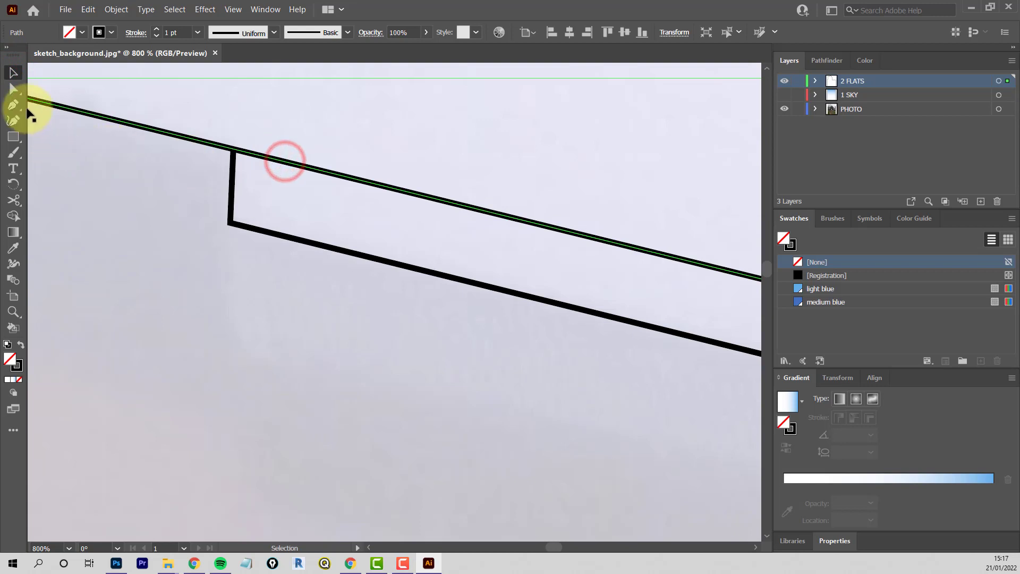
click(13, 201)
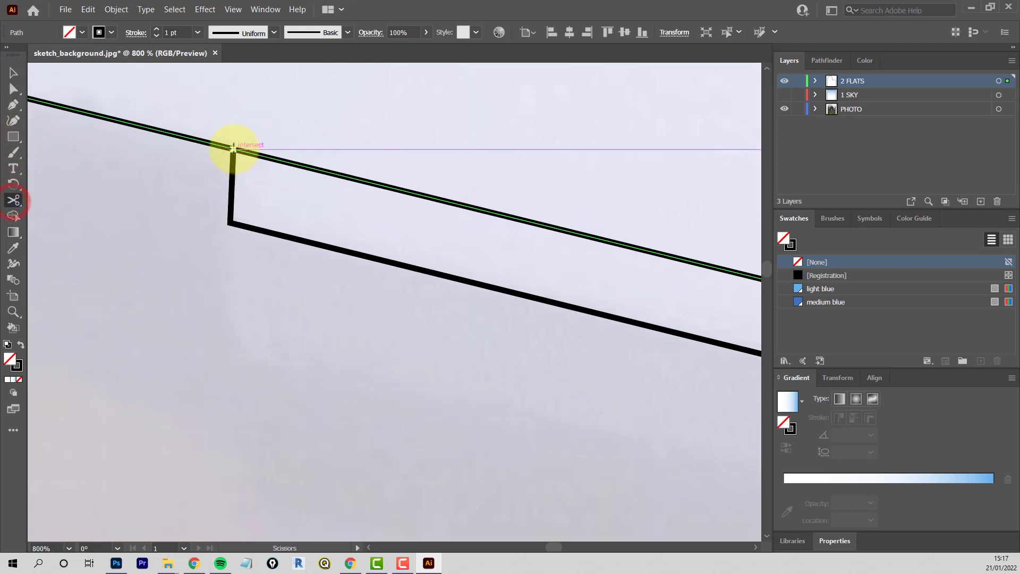
click(233, 148)
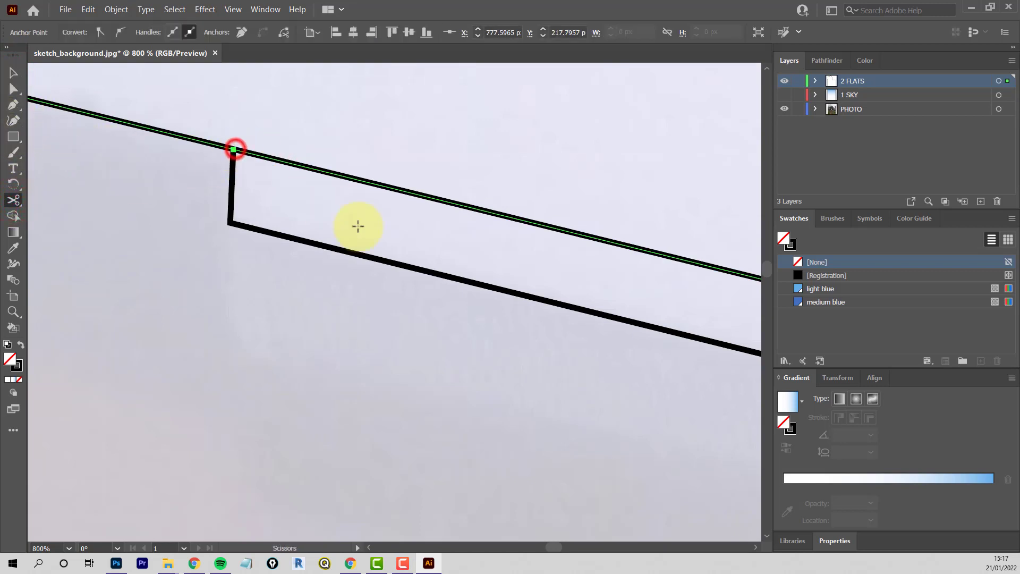
drag(606, 294, 139, 200)
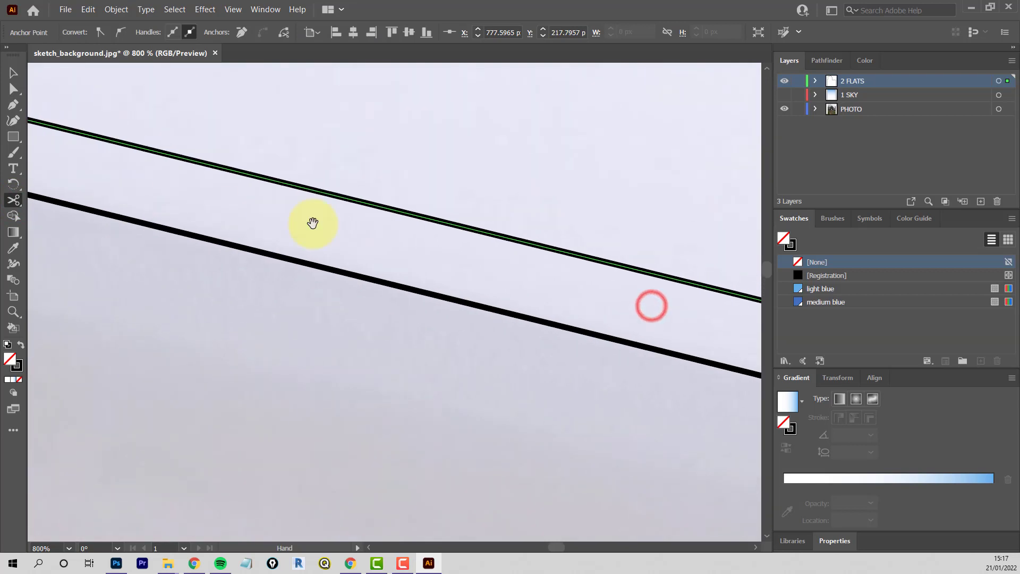
drag(569, 269, 128, 182)
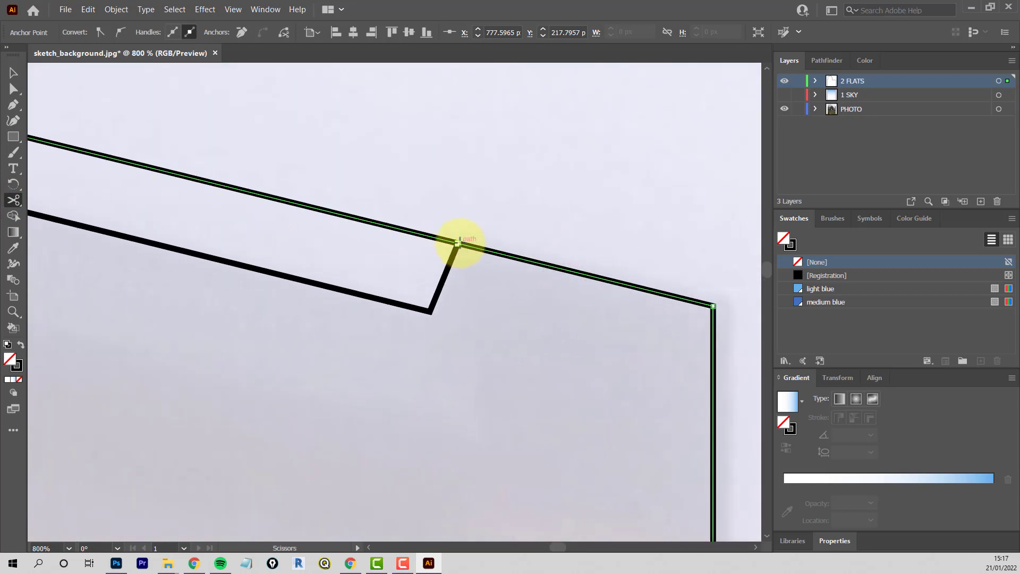
click(458, 242)
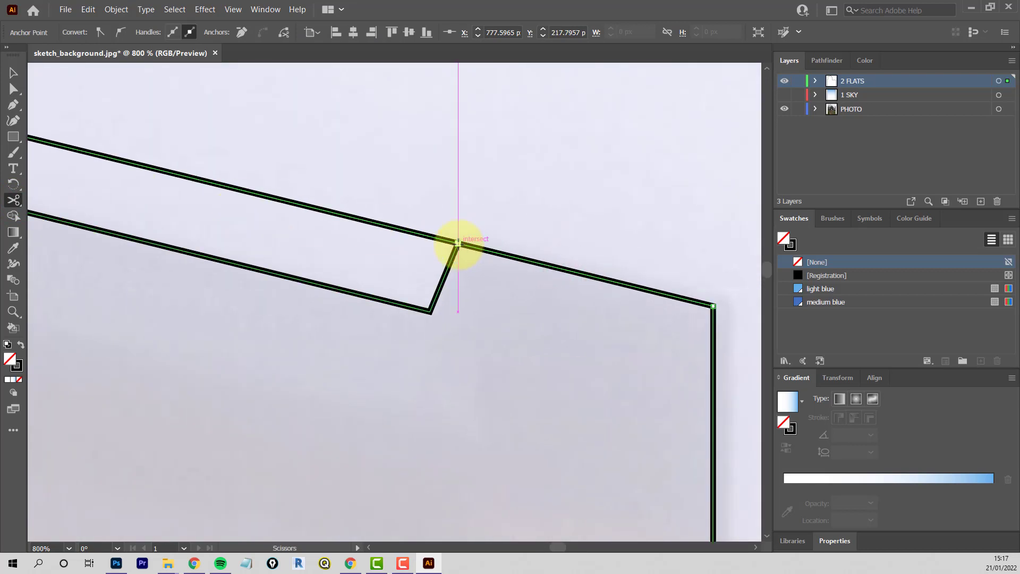
click(458, 242)
scroll(405, 181, down, 3)
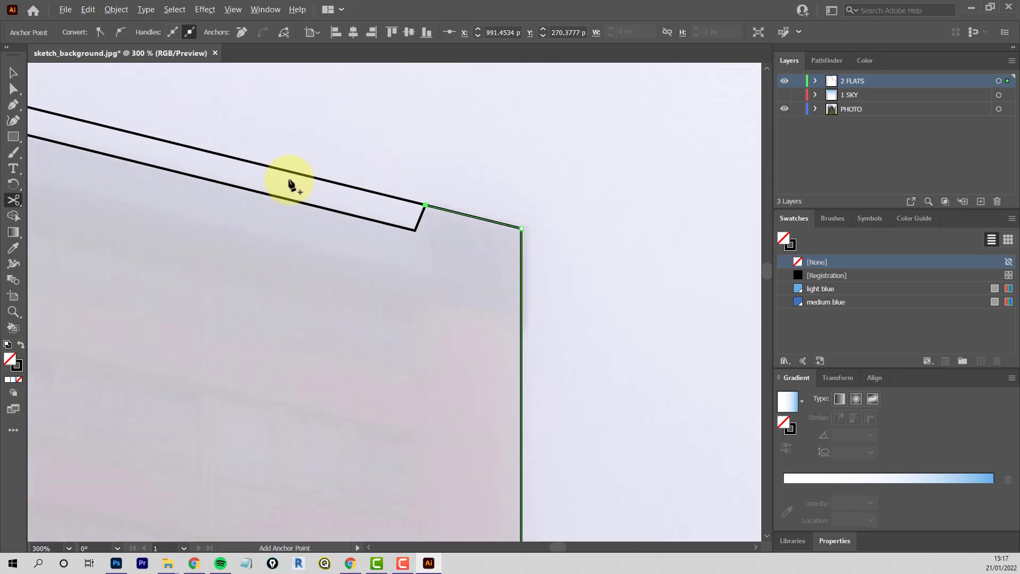
Step: Delete the cut segment of the flats' roofline that spans the recess in the tall tower's roof
drag(216, 185, 446, 297)
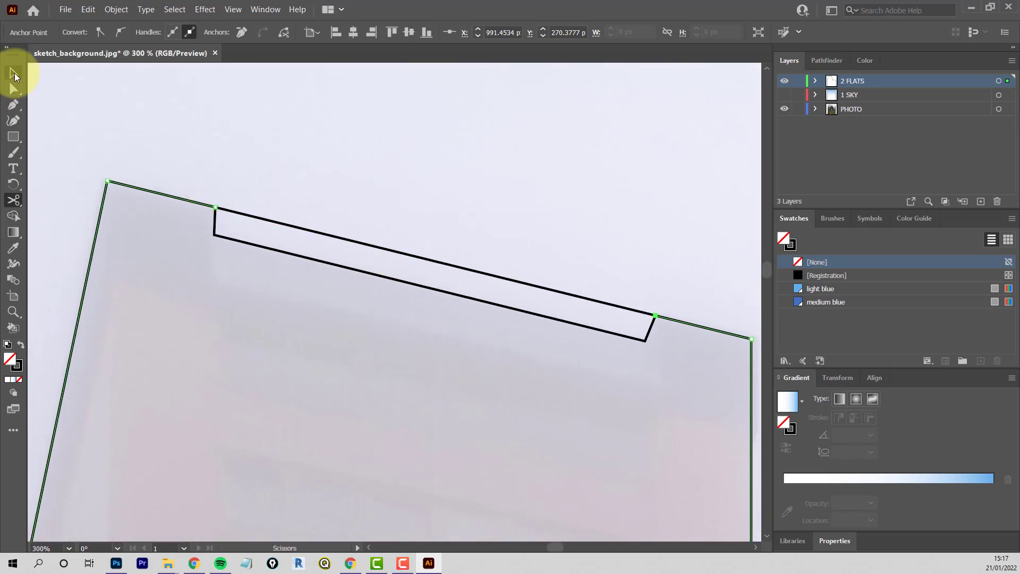
click(14, 72)
click(378, 246)
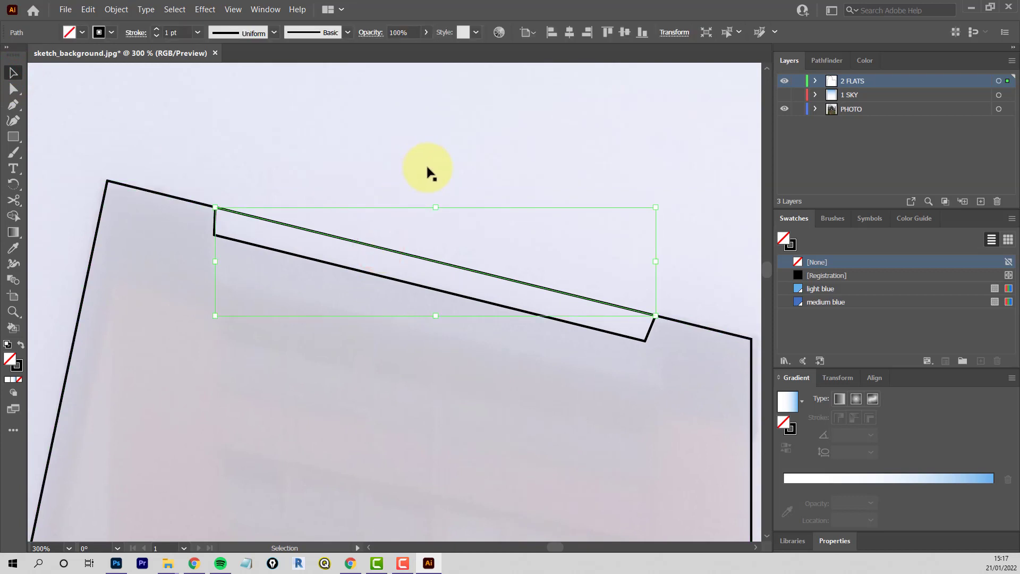
key(Delete)
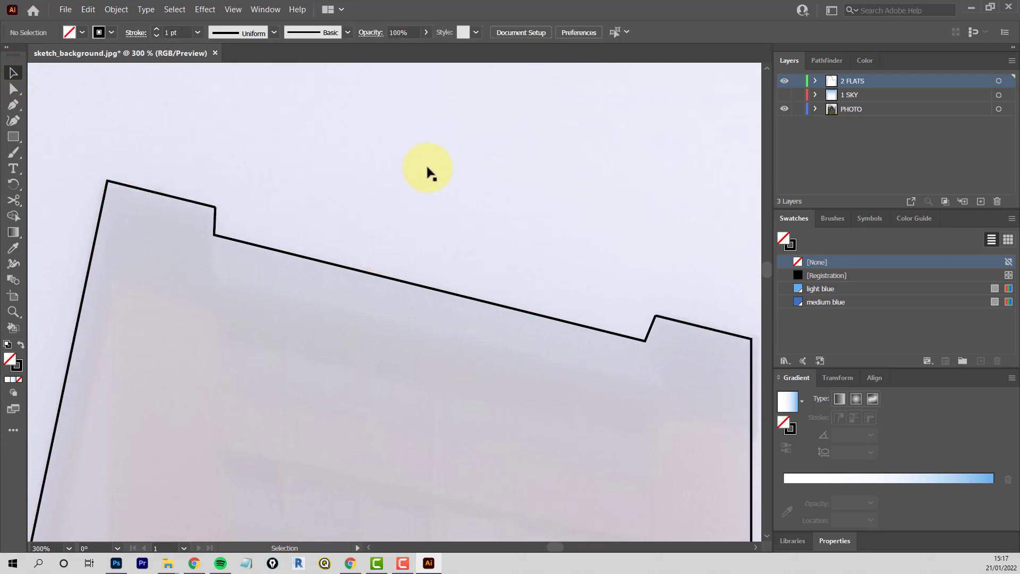
Step: Examine up close the two corners where the recess path meets the tower's roofline
scroll(205, 219, up, 7)
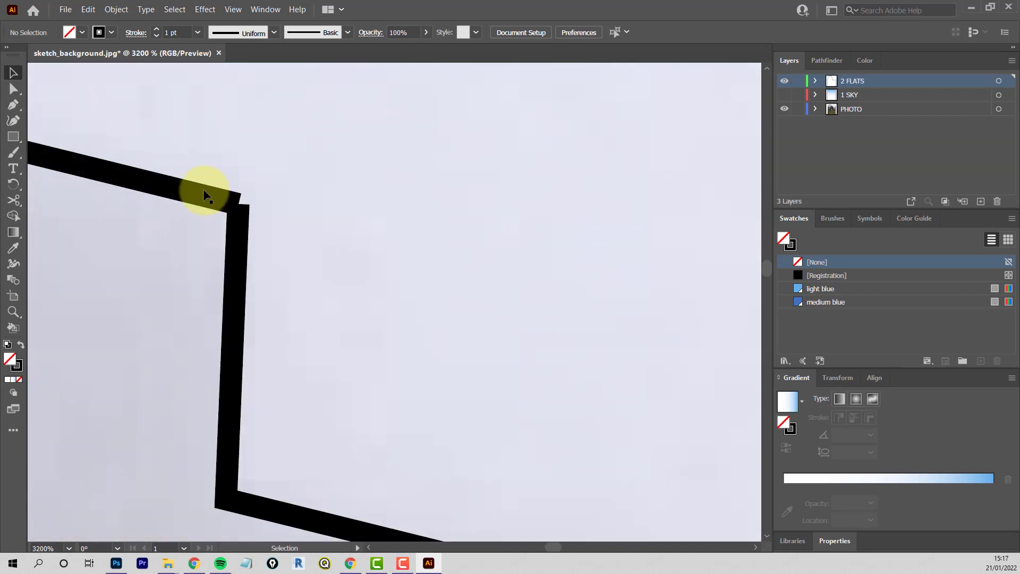
scroll(213, 202, down, 7)
drag(514, 308, 389, 293)
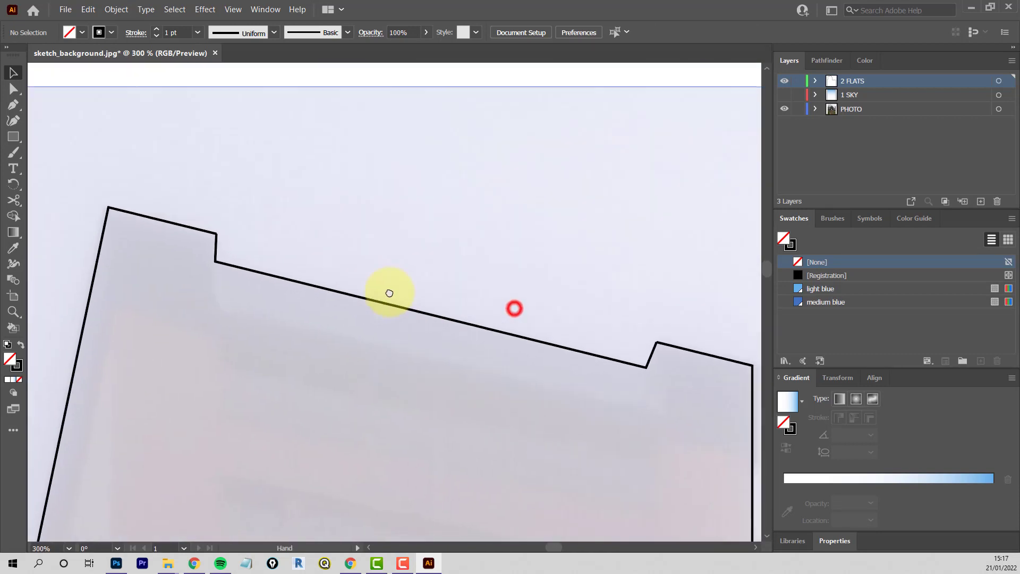
scroll(610, 350, up, 7)
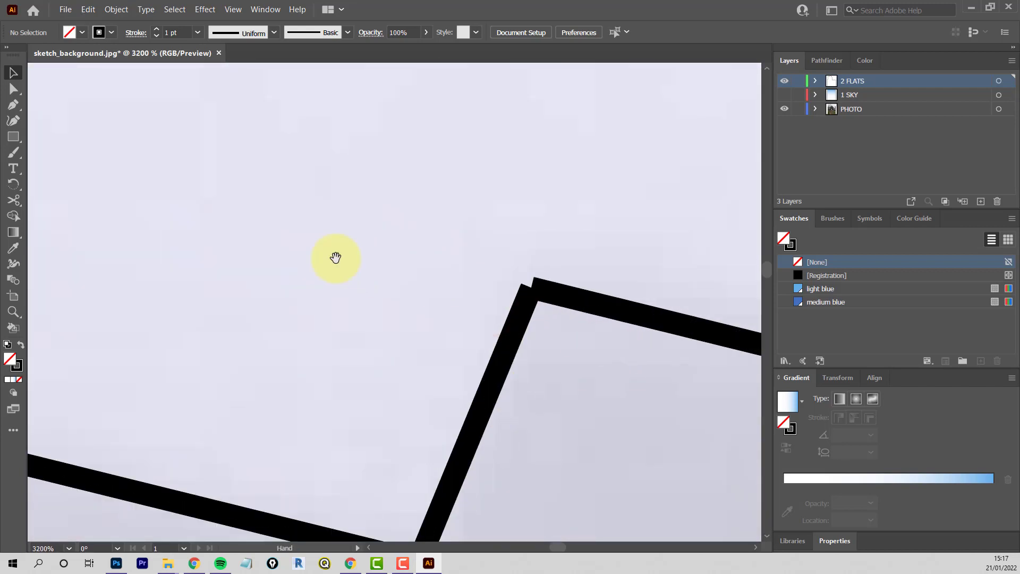
scroll(335, 257, down, 6)
drag(189, 203, 485, 303)
scroll(461, 283, down, 1)
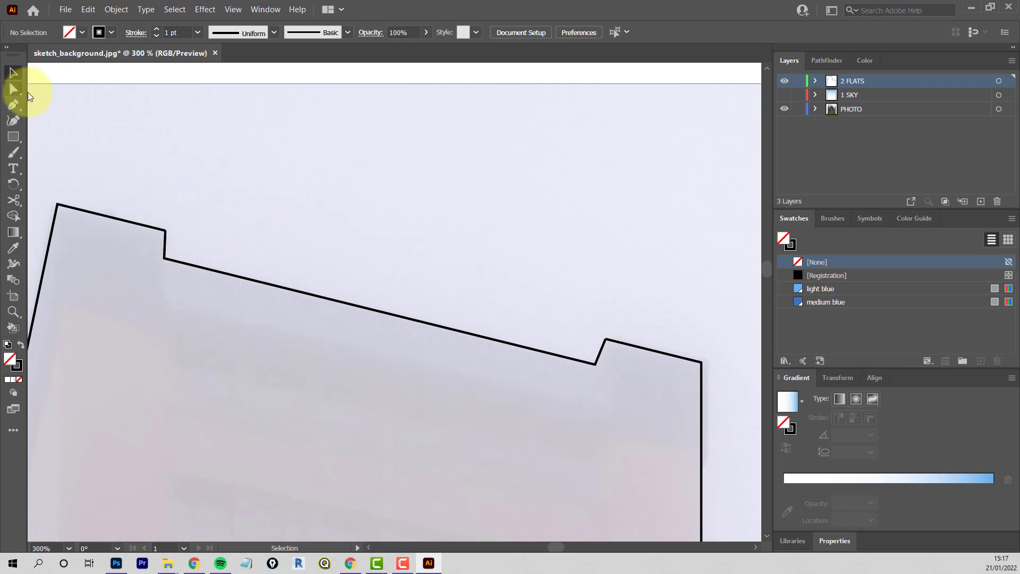
Step: Select both the flats outline and the recess path, and join them into a single path
click(123, 225)
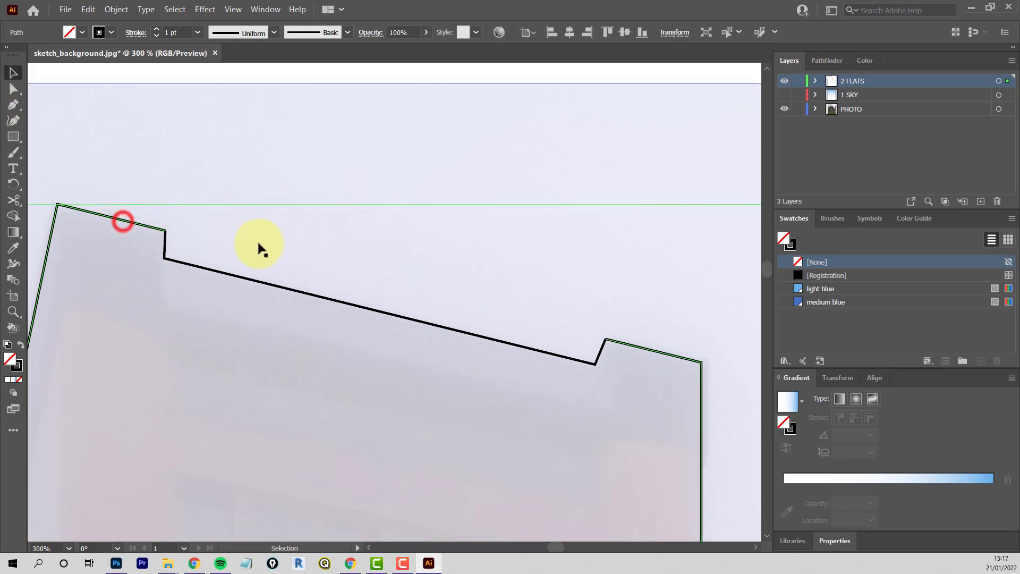
click(406, 322)
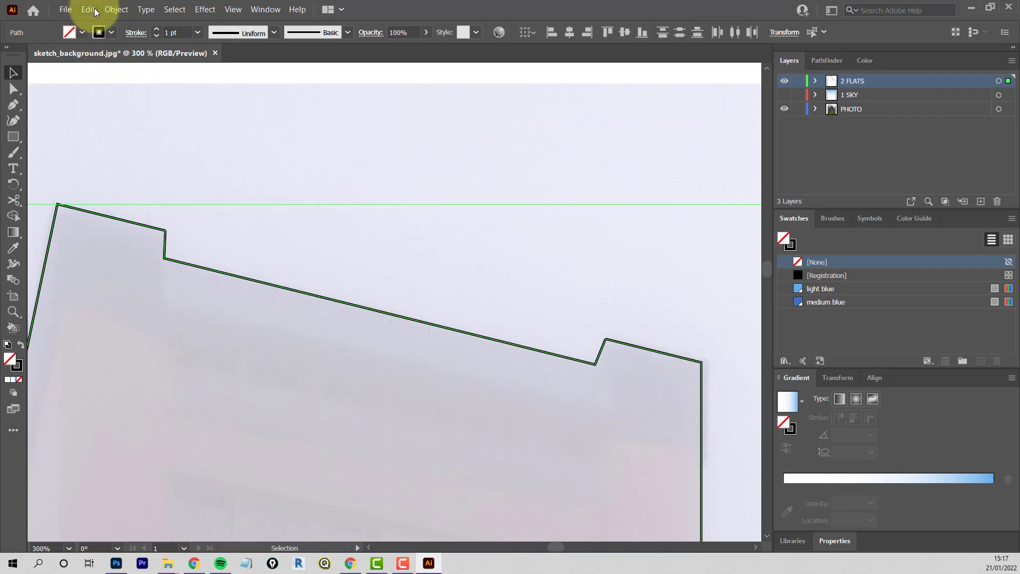
click(114, 10)
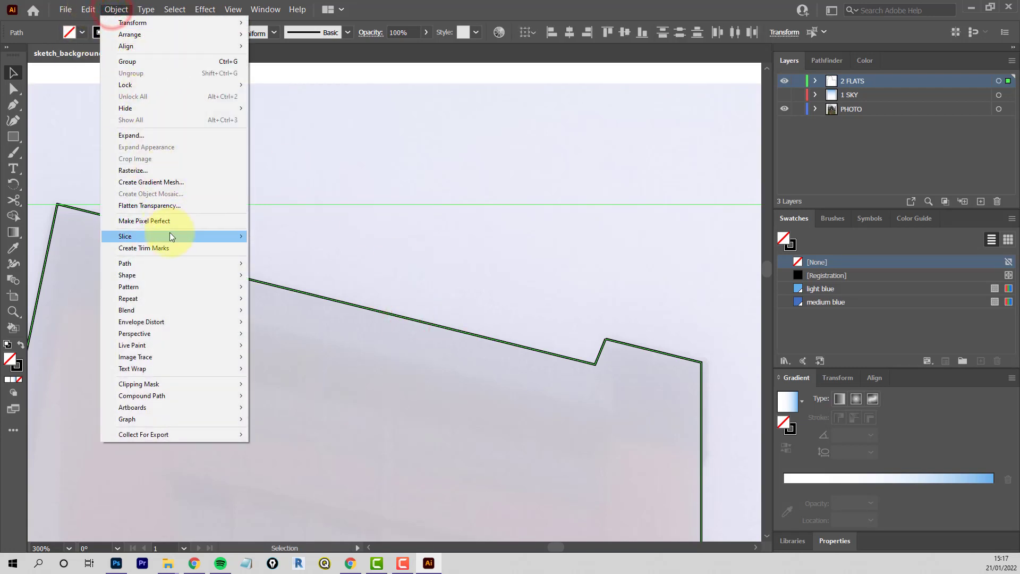
mouse_move(174, 264)
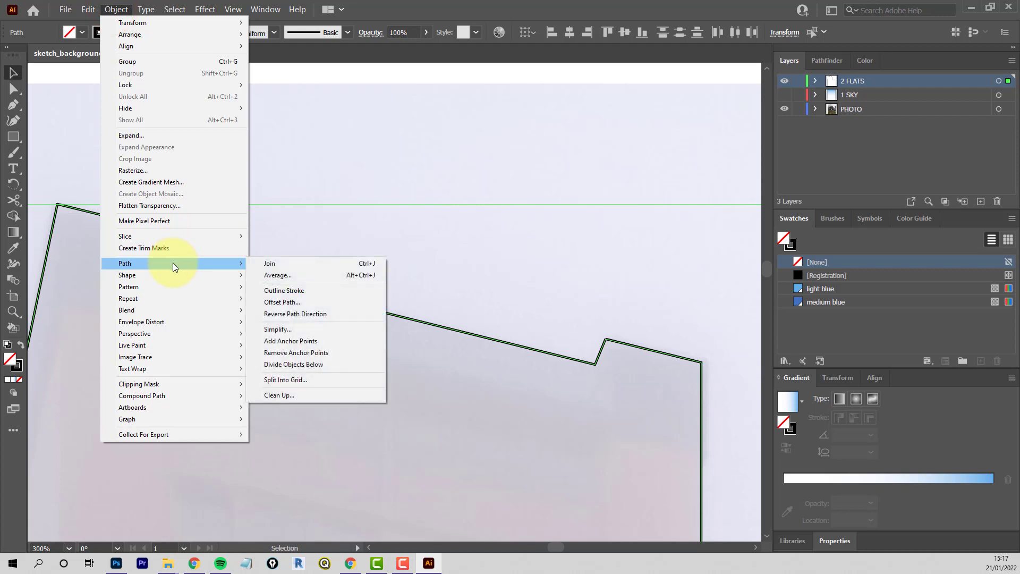
click(291, 265)
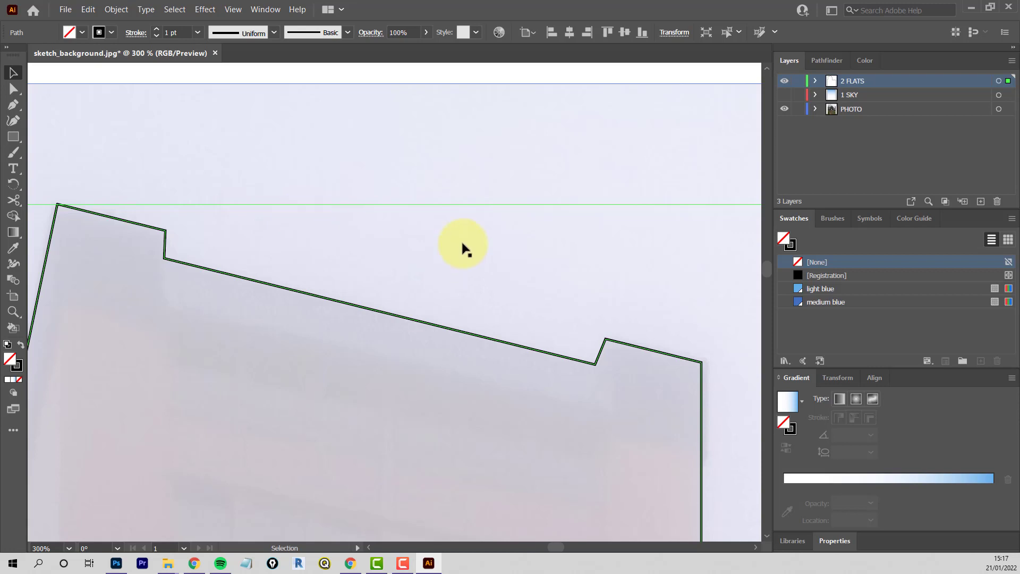
Step: Reset the joined flats outline to the default white fill and black stroke
scroll(471, 238, down, 7)
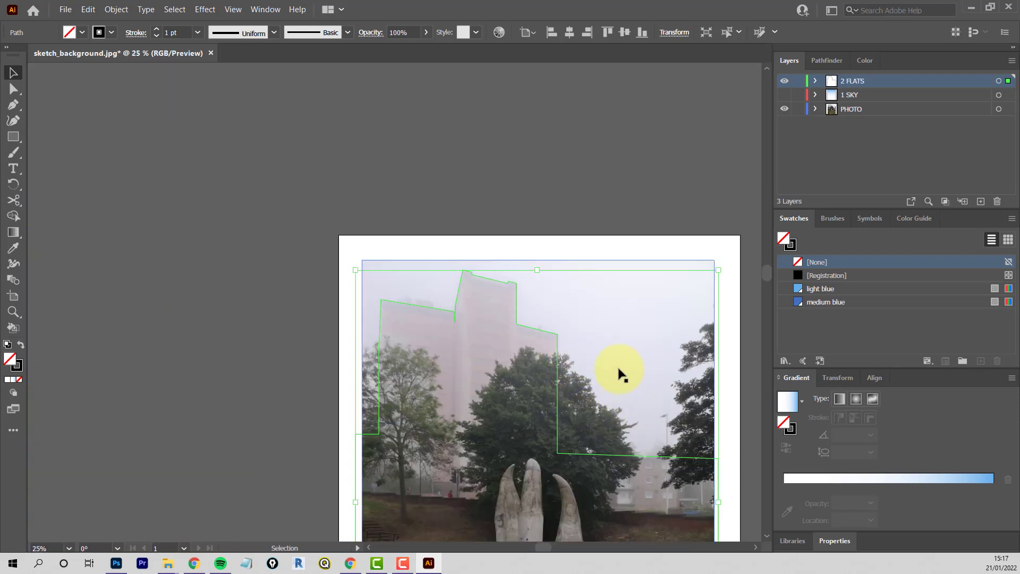
drag(553, 353, 415, 181)
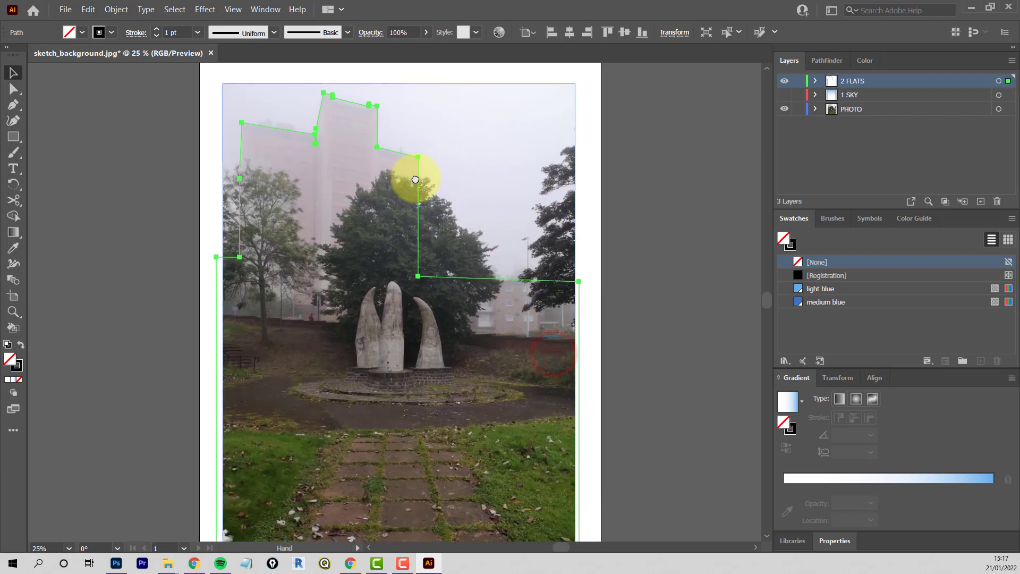
scroll(415, 181, down, 1)
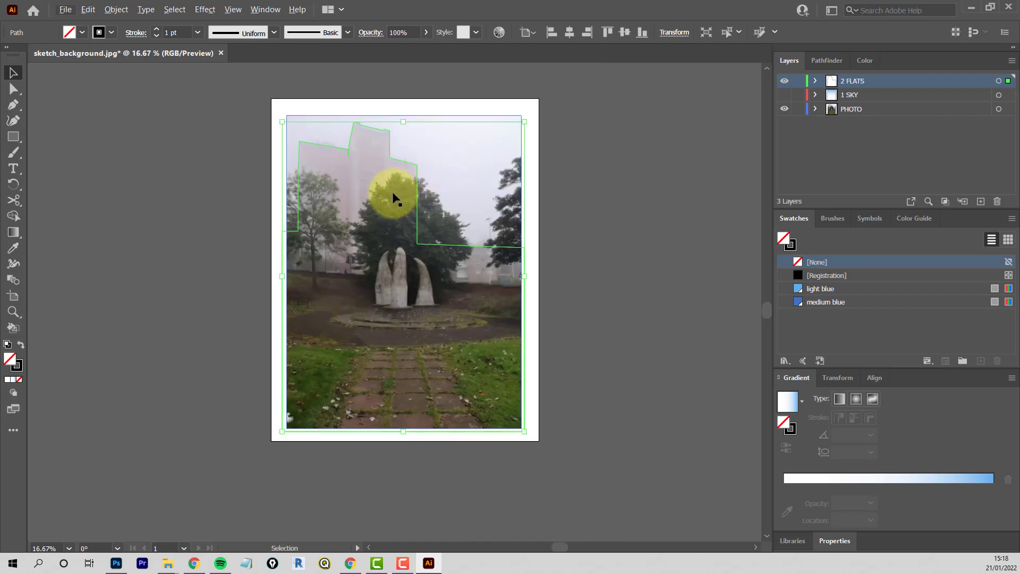
scroll(394, 197, up, 1)
scroll(396, 199, down, 1)
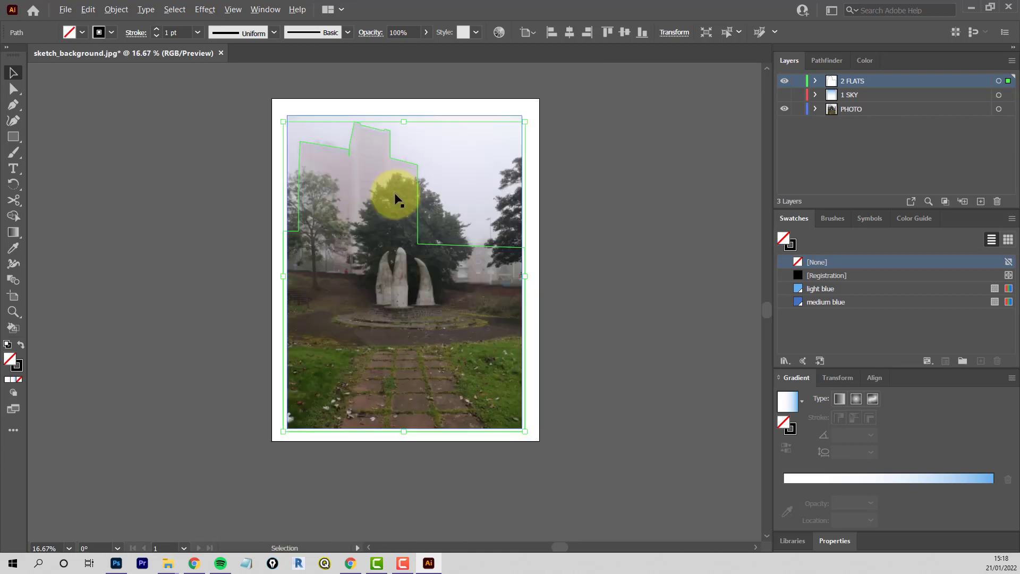
click(596, 232)
click(391, 136)
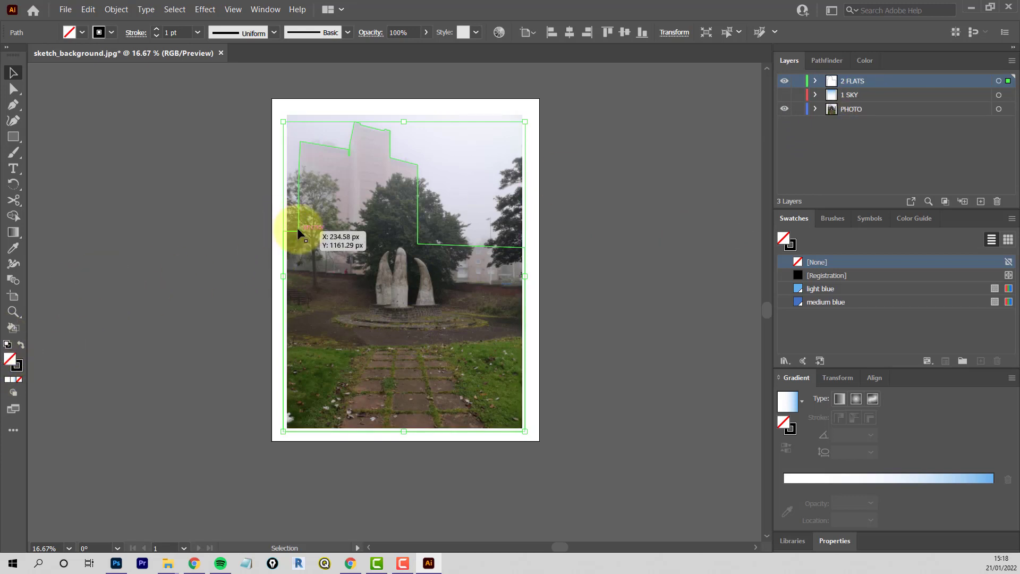
click(6, 346)
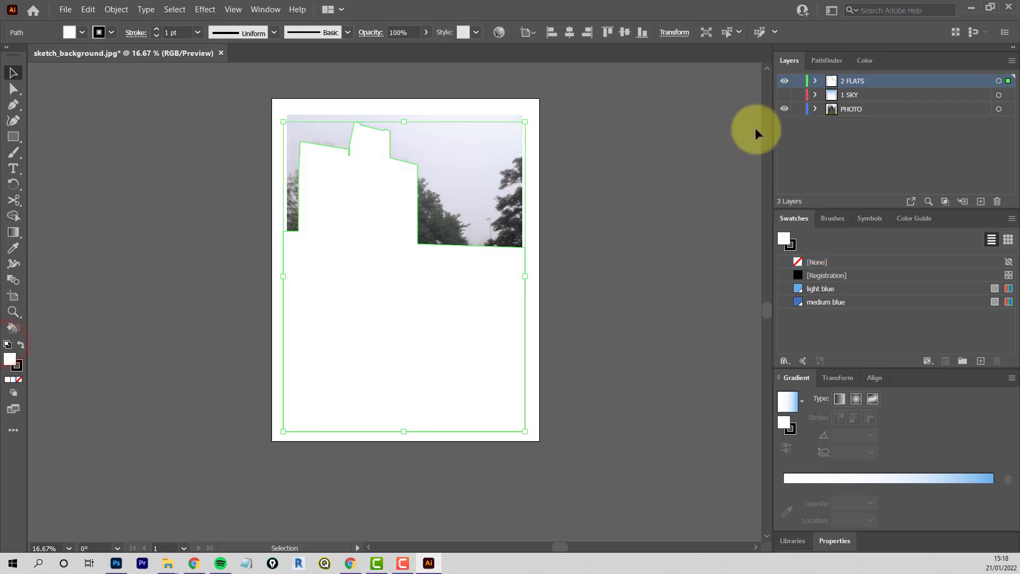
Step: Show the 1 SKY layer, deselect the flats, and check the white silhouette against the gradient sky
click(785, 95)
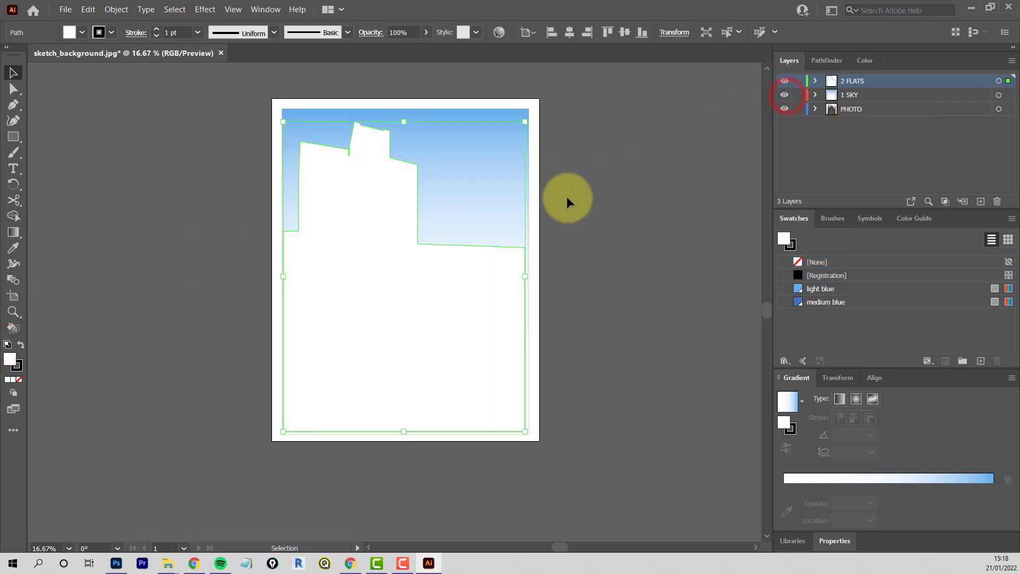
click(176, 139)
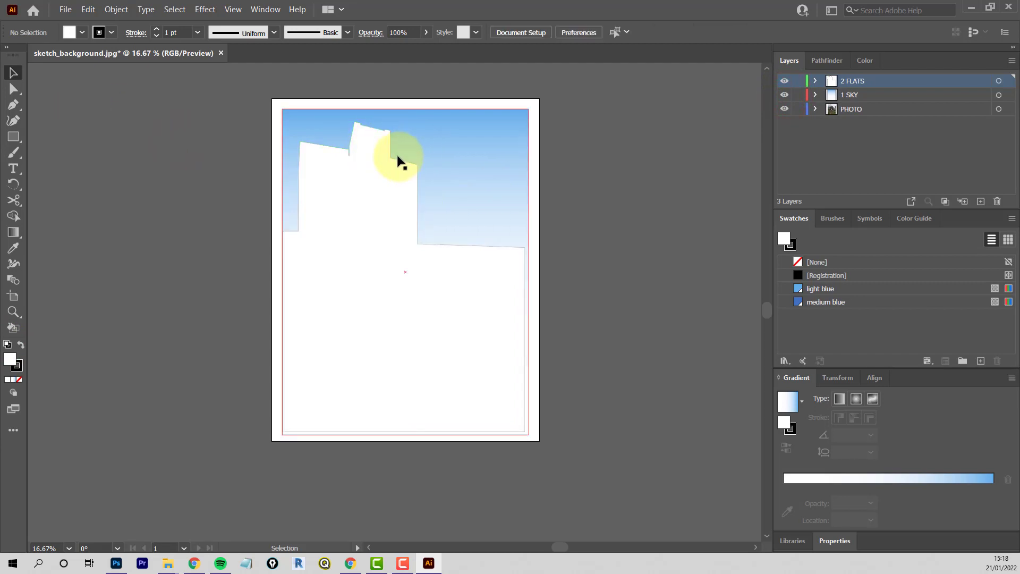
scroll(342, 152, up, 1)
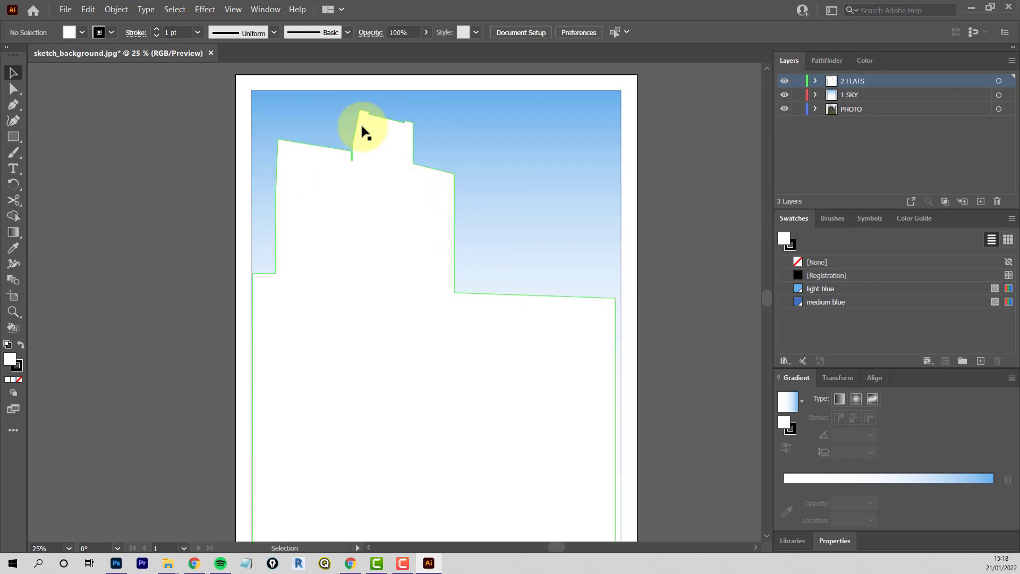
scroll(501, 234, down, 1)
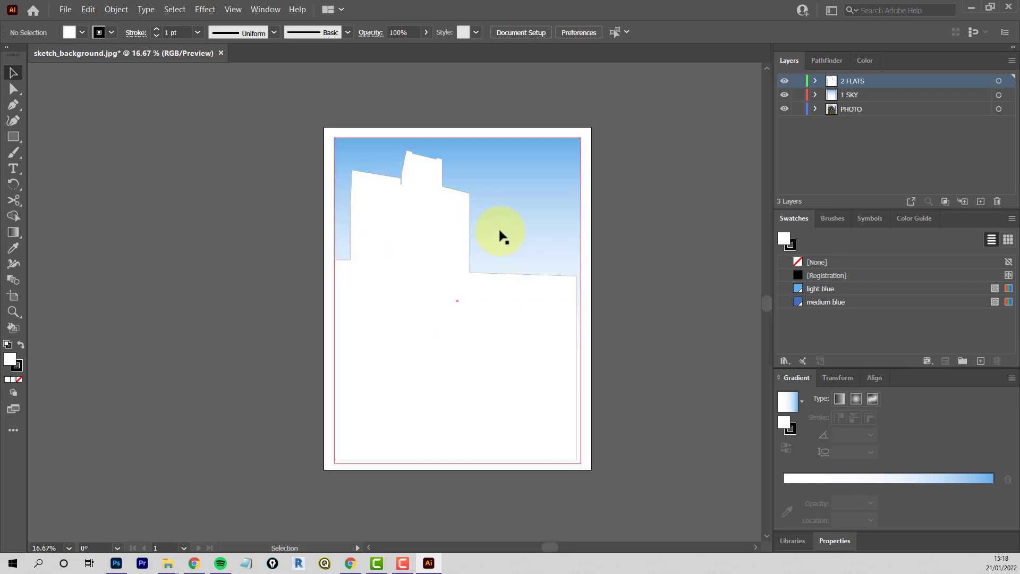
Step: Hide the 2 FLATS and 1 SKY layers, and add a new top layer named 3 WALL
click(785, 83)
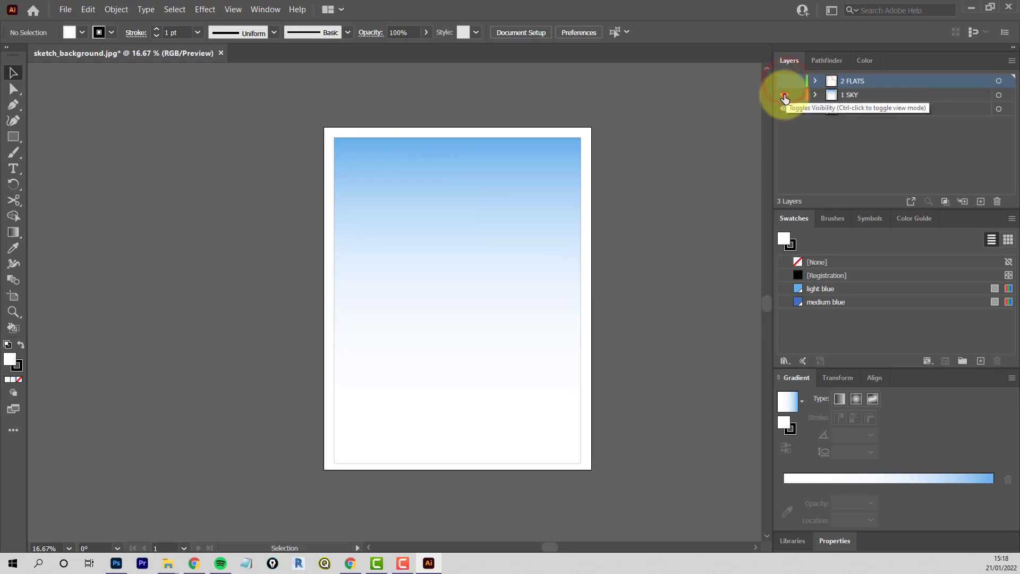
click(783, 96)
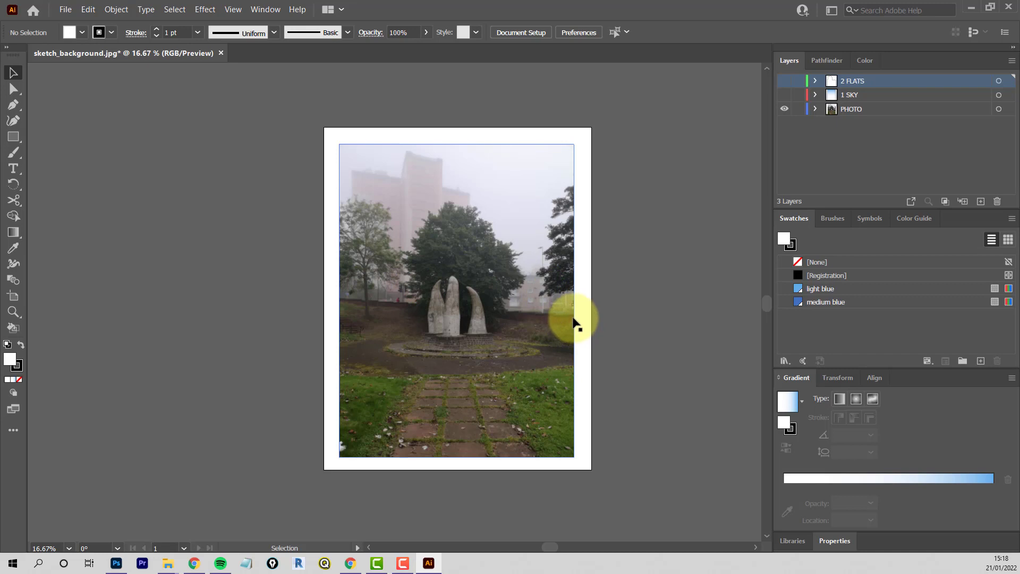
click(980, 202)
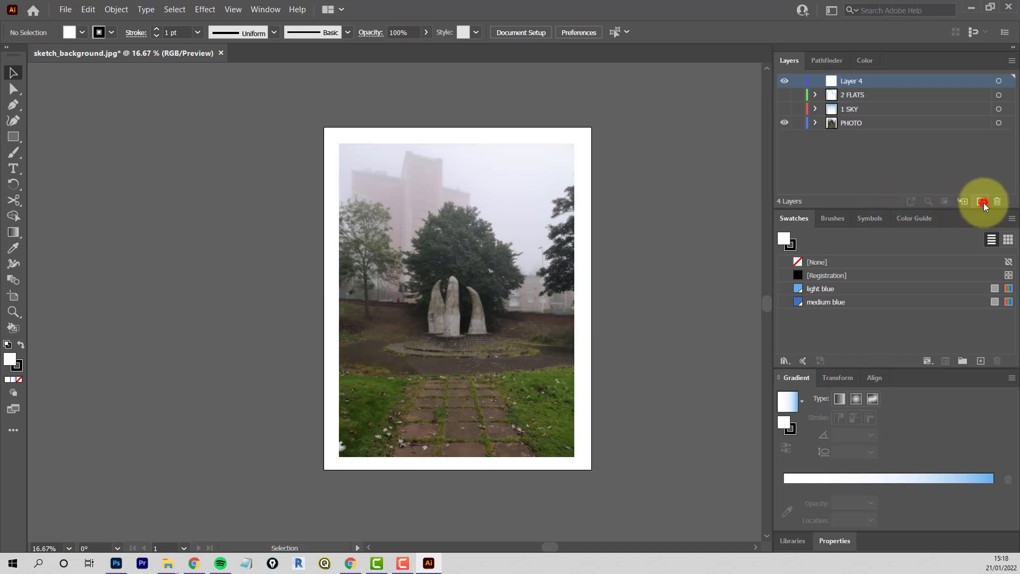
double_click(855, 82)
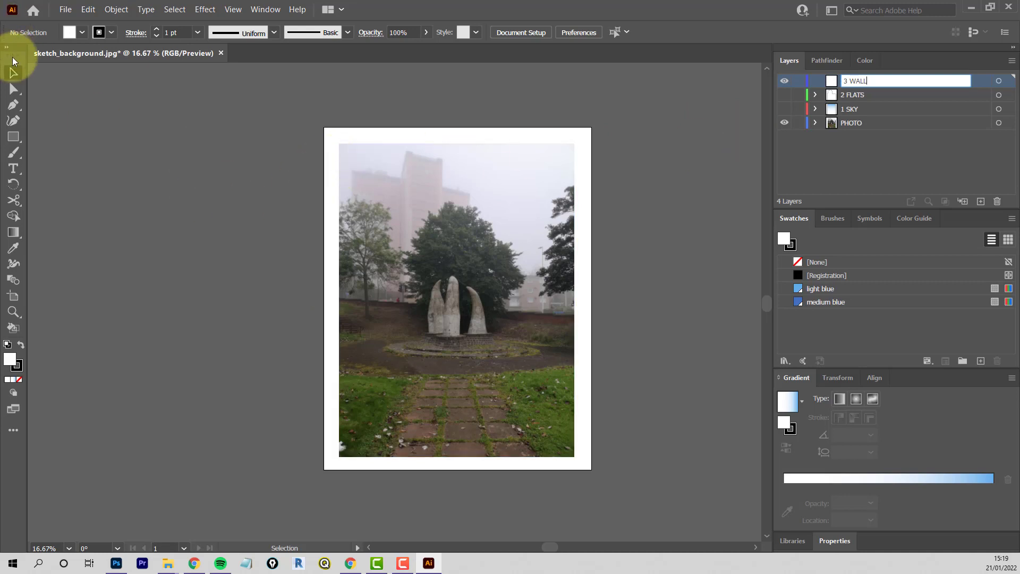
Step: Start a Pen path just outside the photo's left edge and trace the background wall's top edge to the step before the tree trunk
click(13, 104)
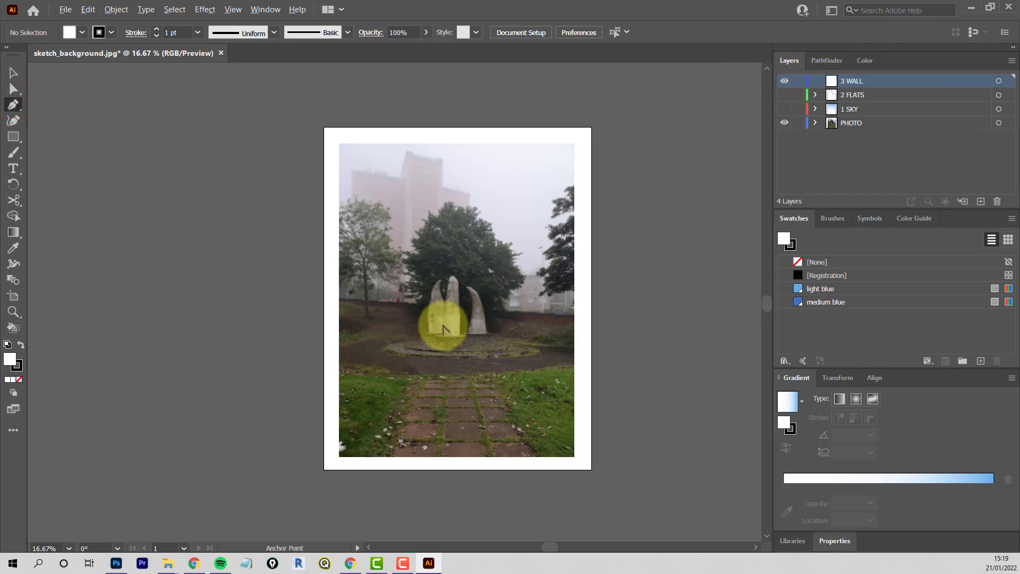
scroll(444, 318, up, 2)
scroll(205, 268, up, 2)
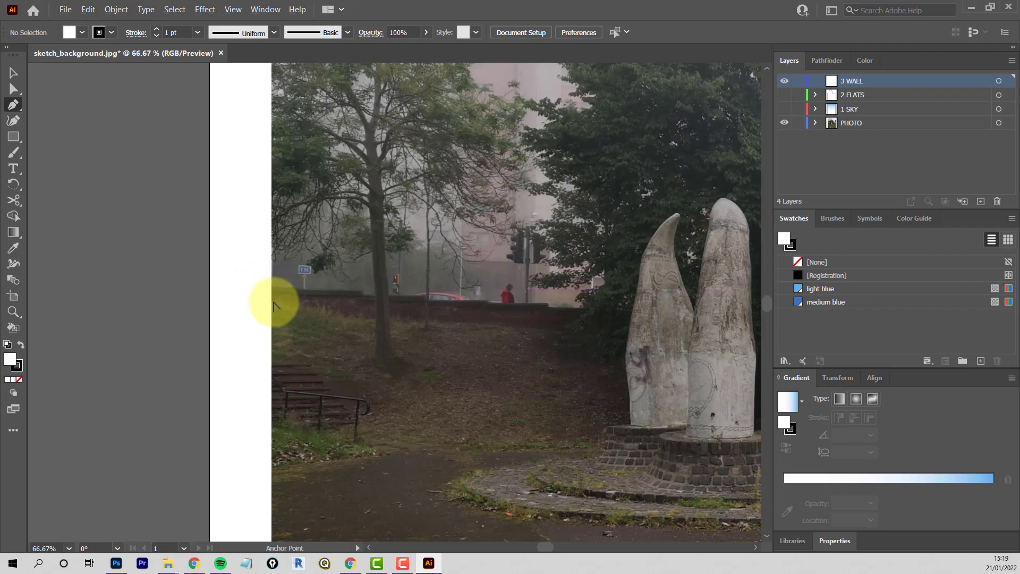
scroll(272, 296, up, 2)
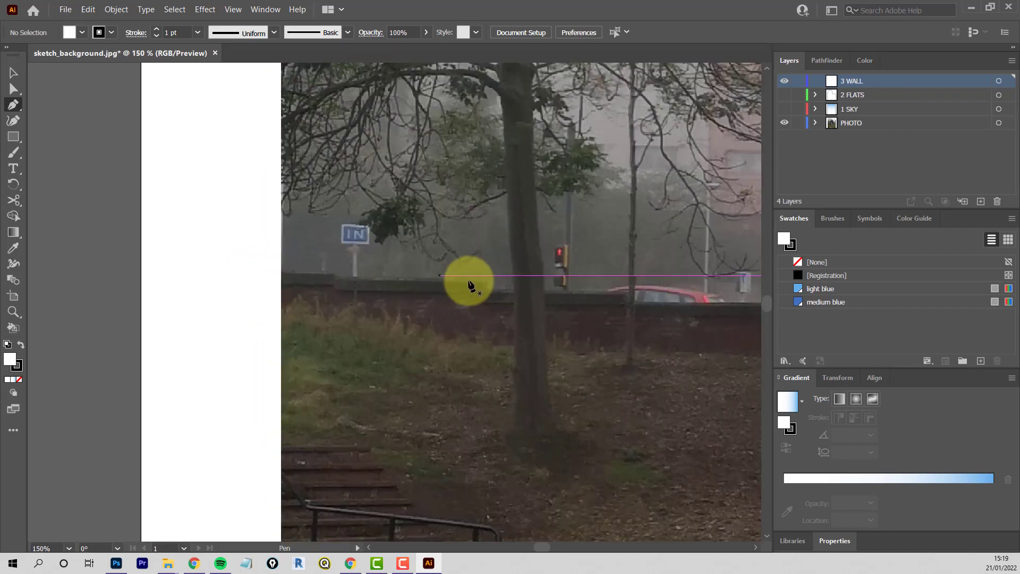
click(246, 275)
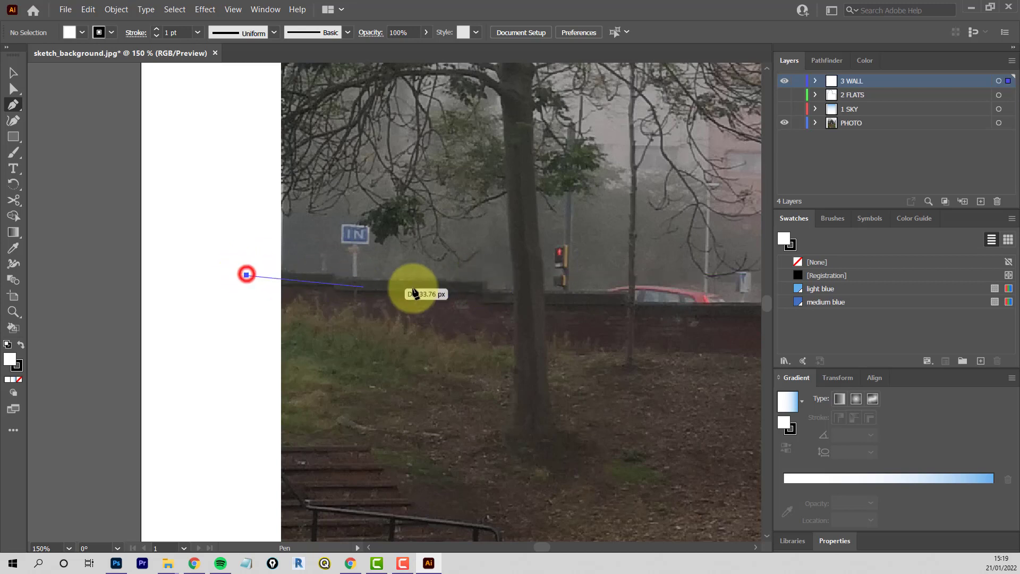
click(482, 281)
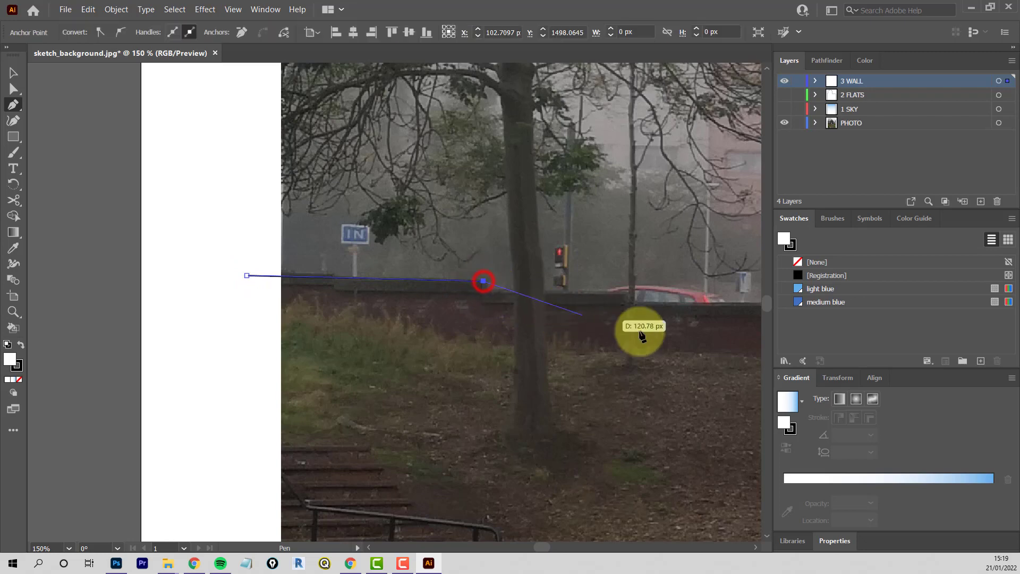
Step: Continue the Pen path along the background wall's top edge, past the figure in red, to just before the first stone tusk
drag(653, 335, 177, 266)
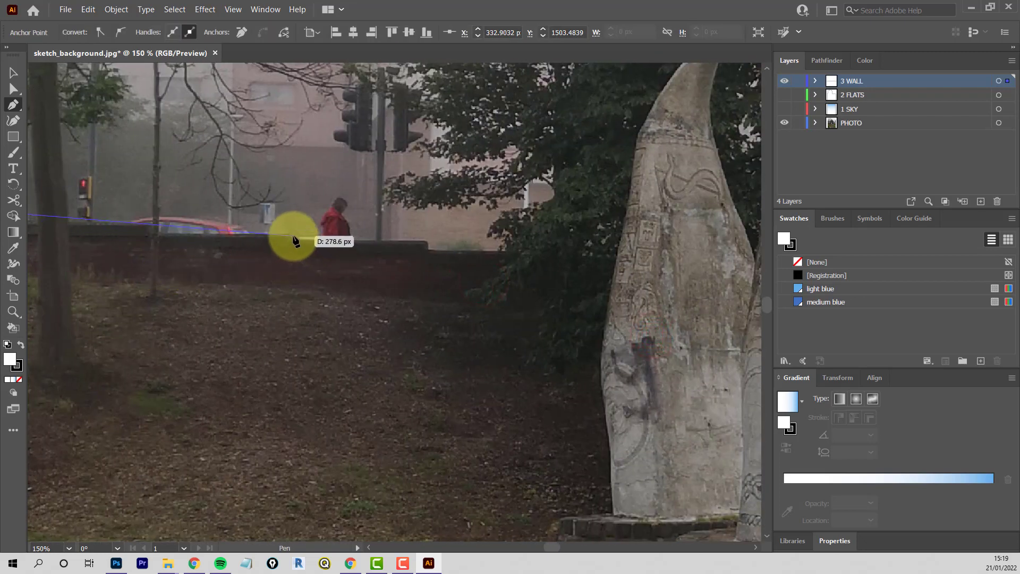
drag(276, 246, 364, 257)
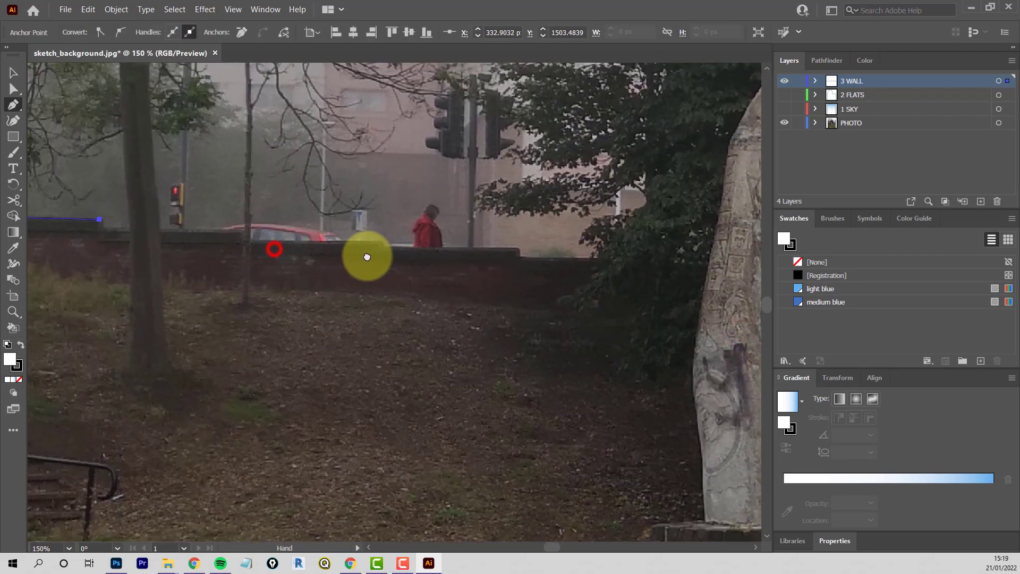
click(381, 241)
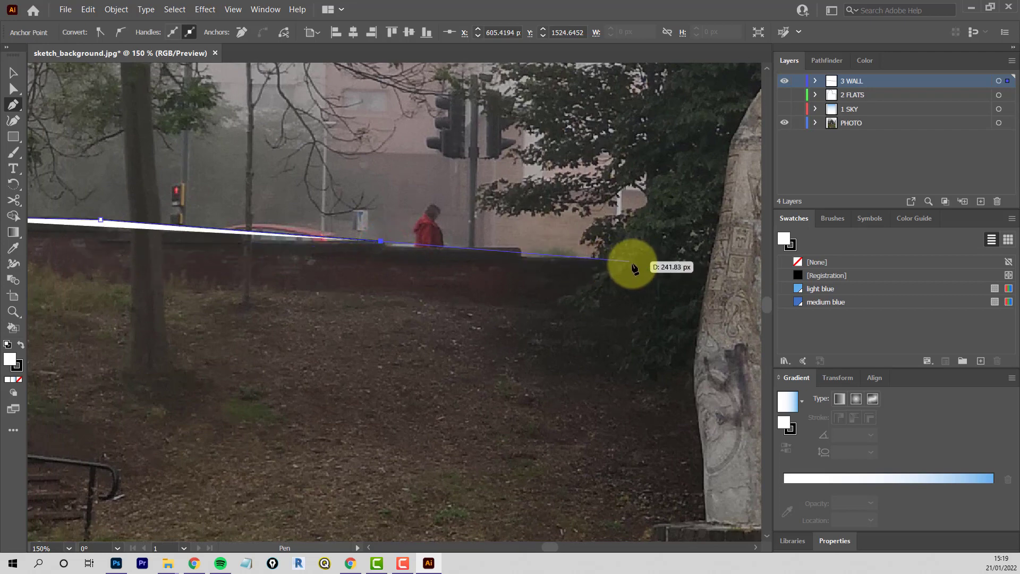
click(669, 257)
key(space)
drag(672, 322, 309, 298)
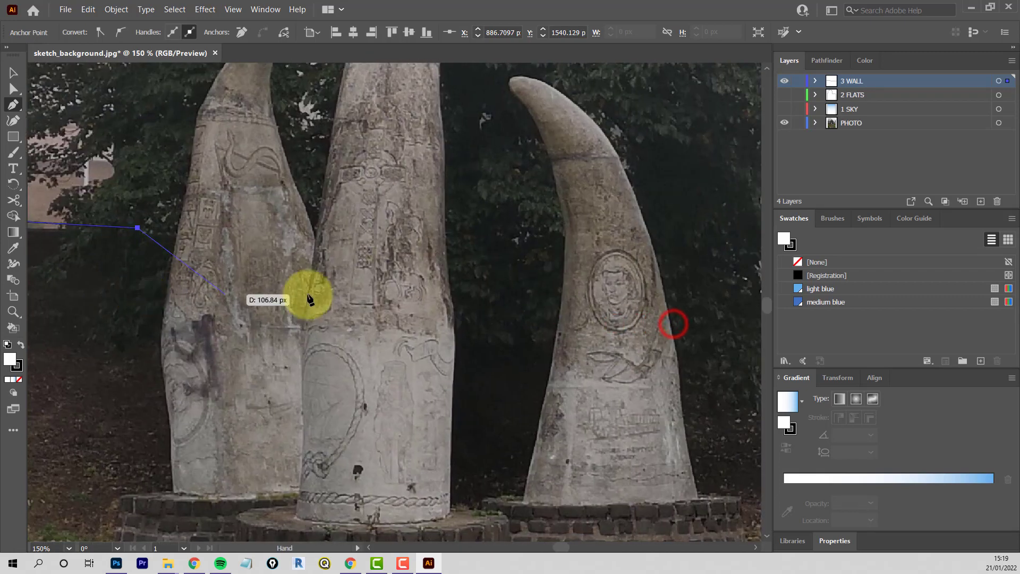
Step: Carry the wall's top edge straight behind the three tusks and along the brick wall to just outside the photo's right edge
scroll(338, 292, down, 1)
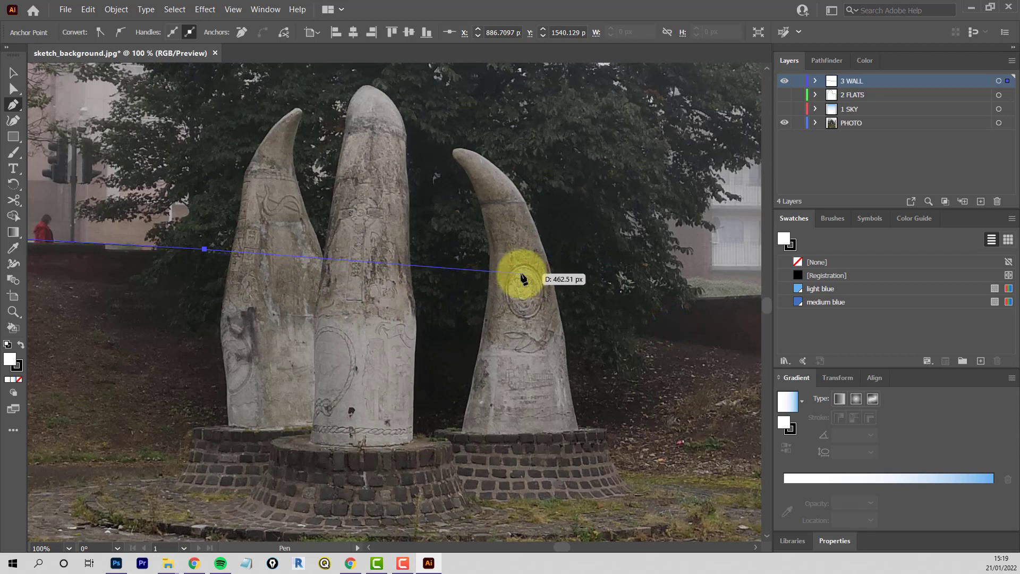
click(569, 286)
drag(629, 339, 423, 330)
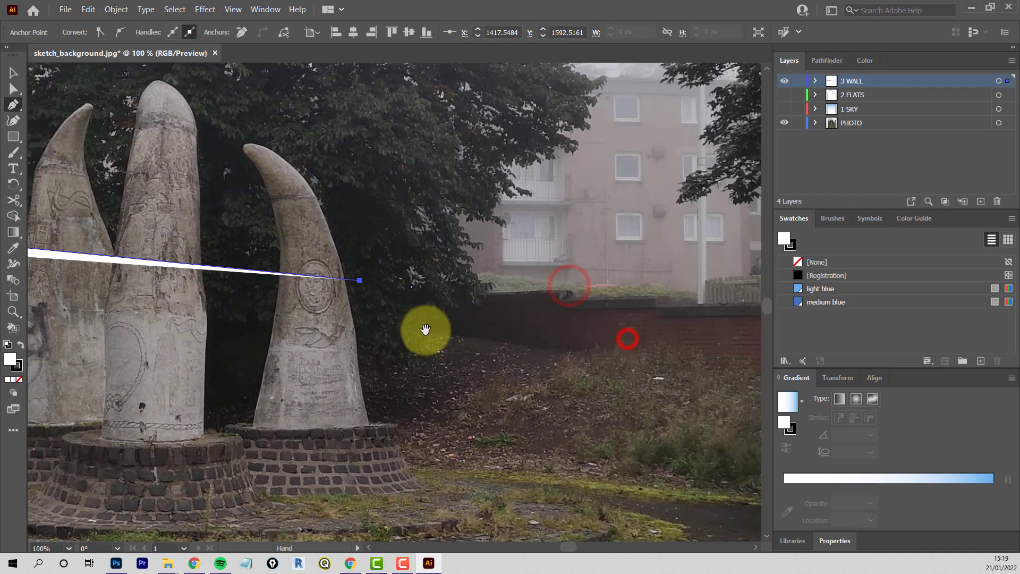
click(570, 291)
drag(622, 363, 237, 325)
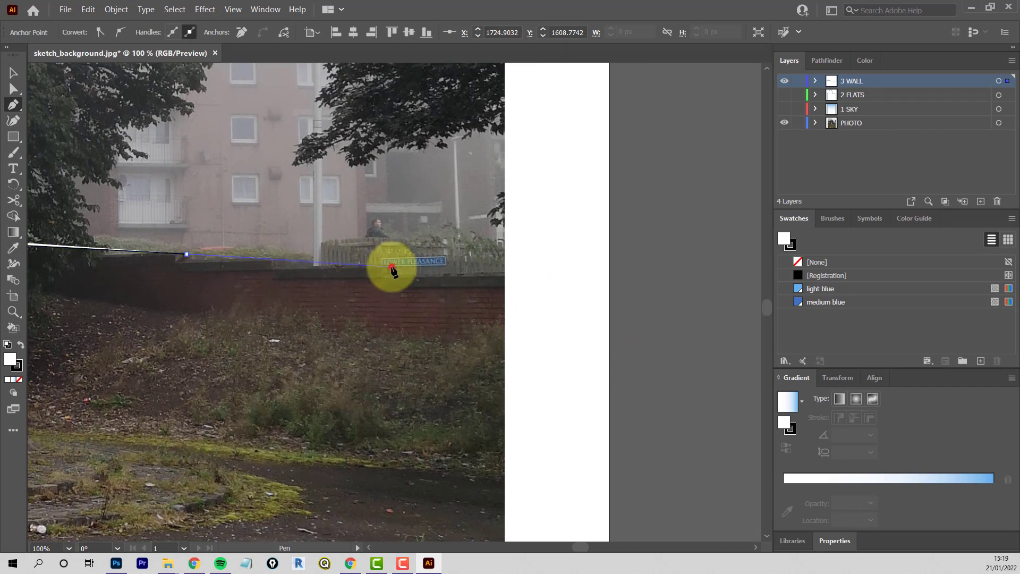
click(391, 266)
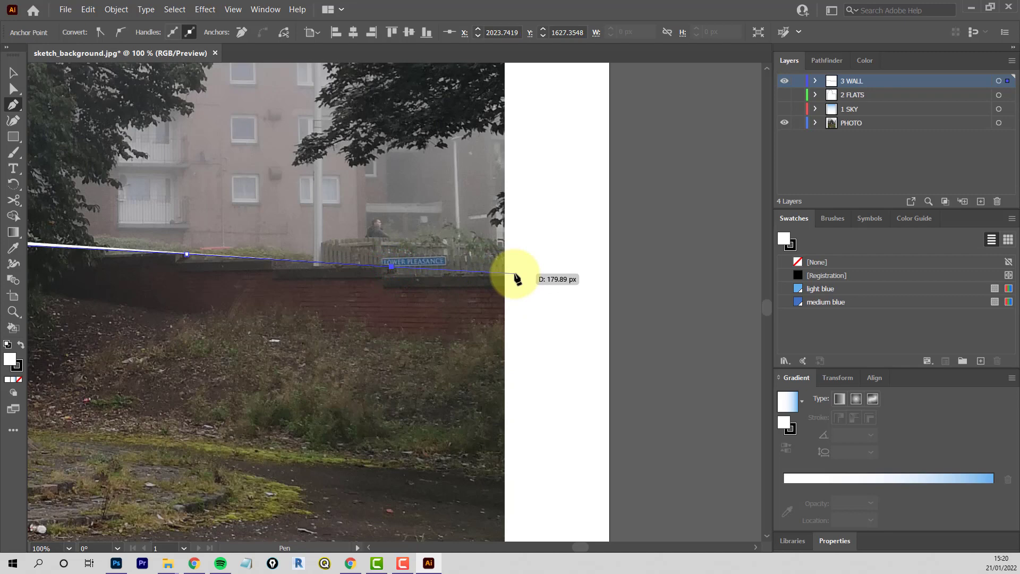
click(513, 273)
Step: Close the wall shape with two corners just below the photo's bottom edge, lined up with the path's outer ends
scroll(495, 341, down, 3)
scroll(498, 341, down, 3)
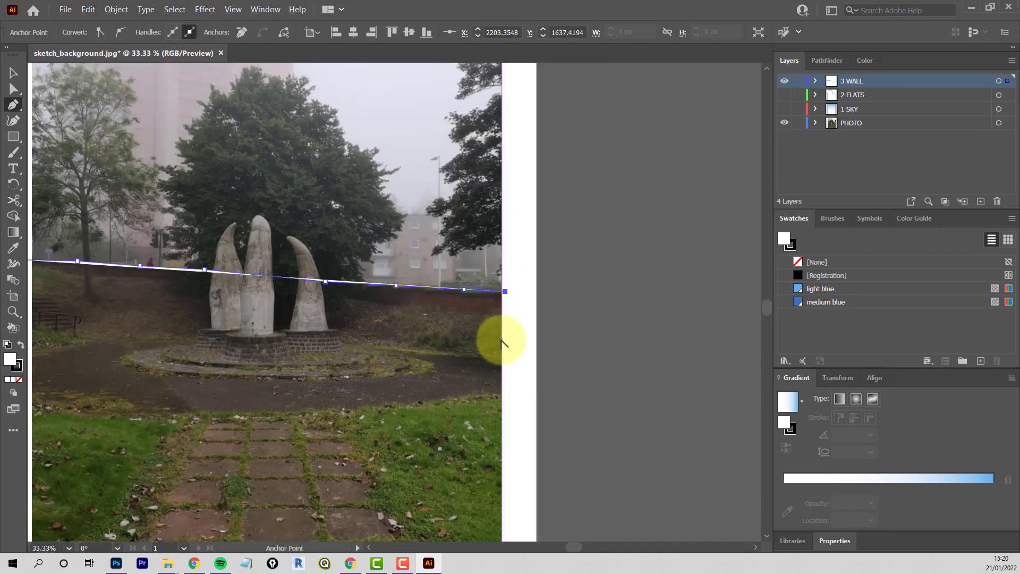
scroll(502, 341, down, 2)
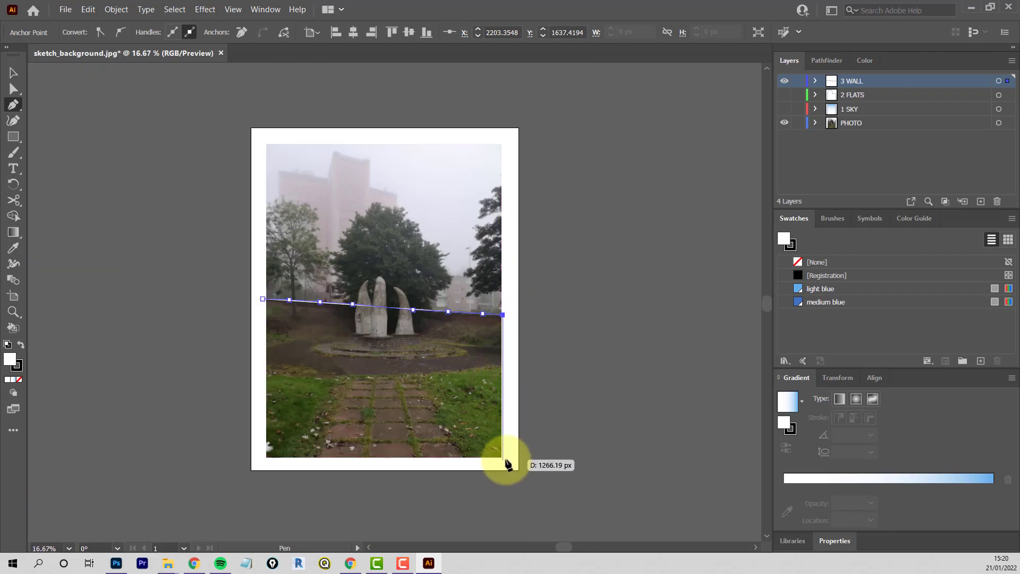
scroll(502, 467, up, 3)
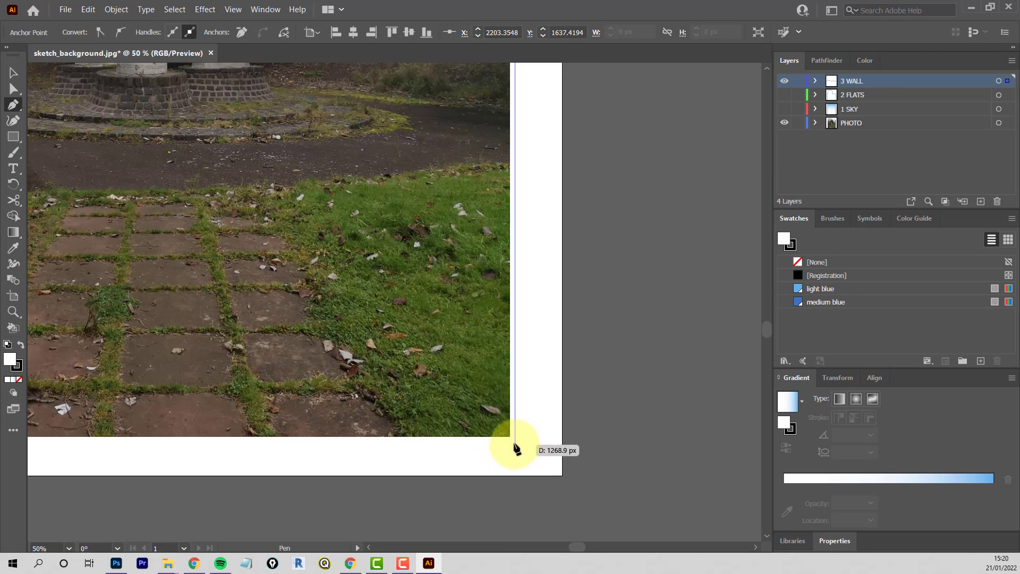
click(514, 443)
click(112, 449)
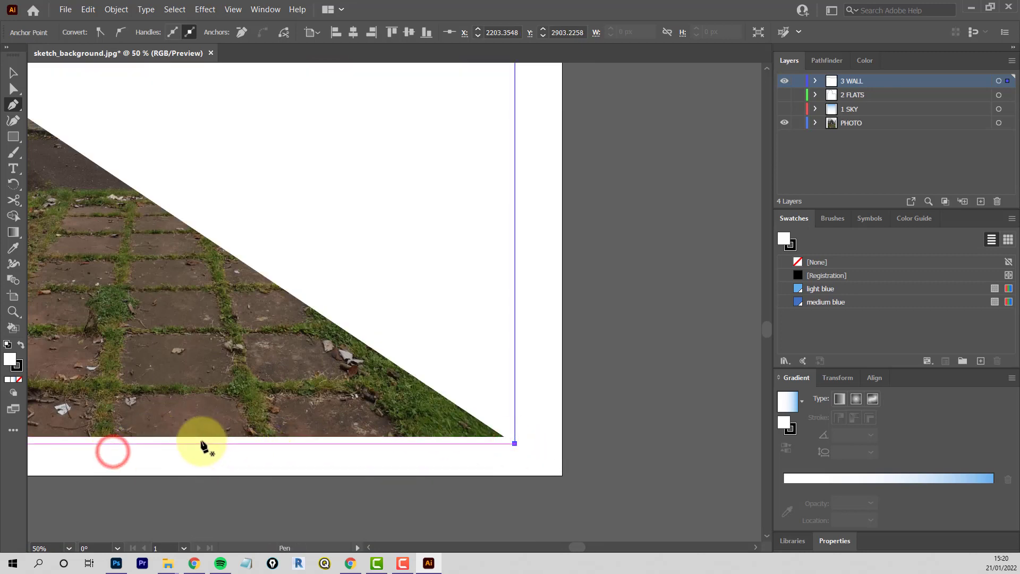
scroll(353, 441, down, 2)
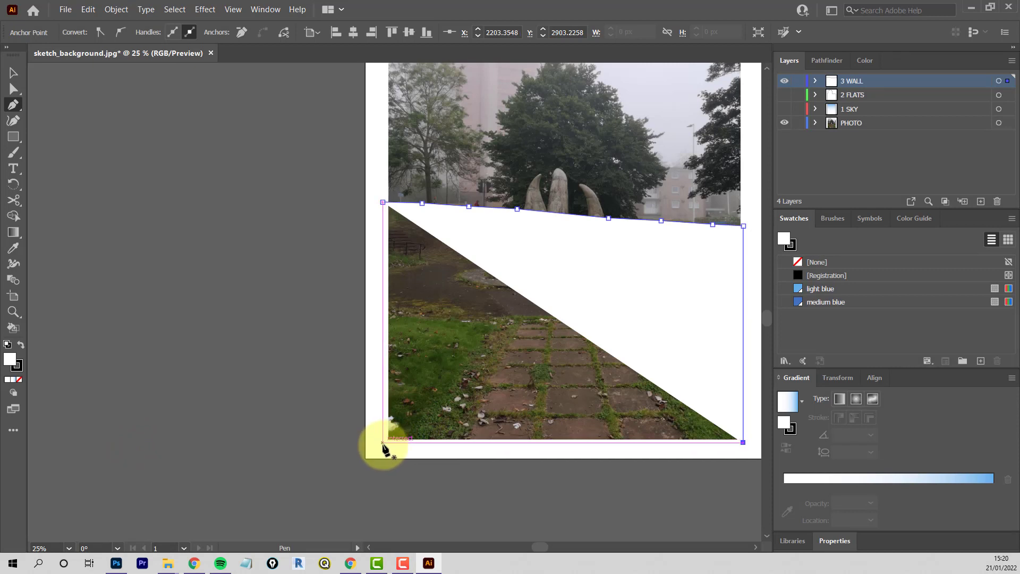
click(382, 442)
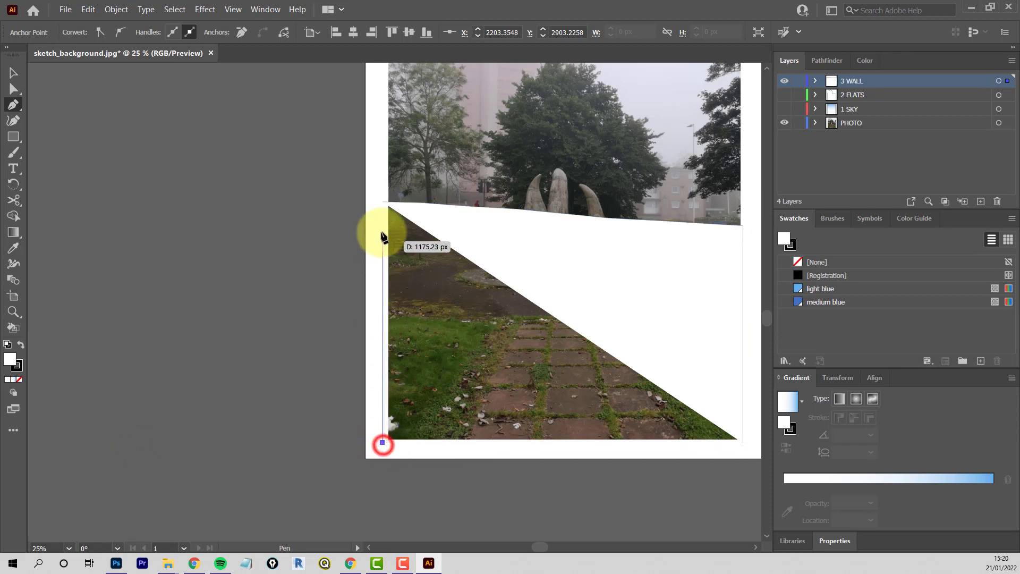
click(383, 203)
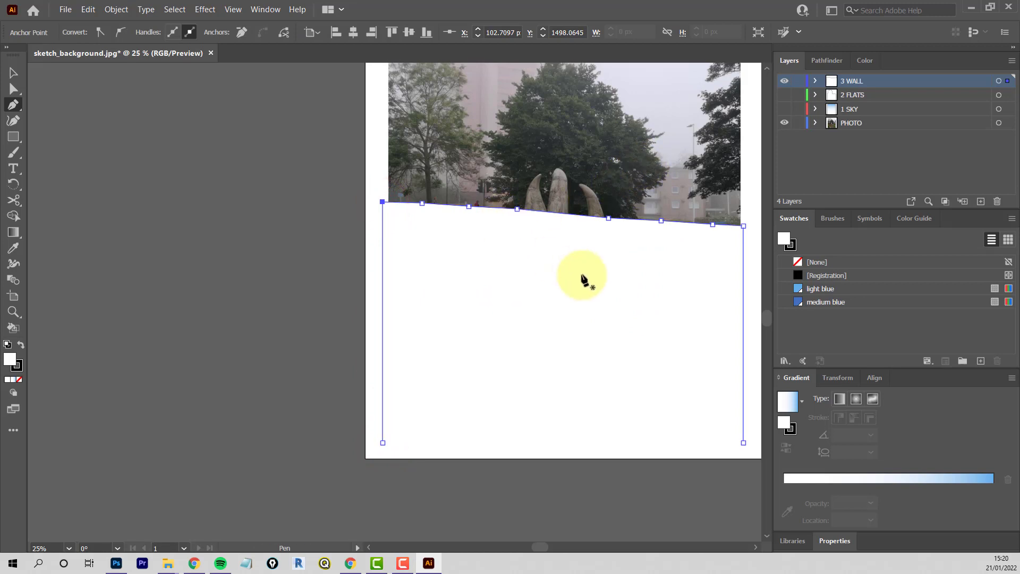
Step: Show the 2 FLATS and 1 SKY layers, deselect the wall shape, and check how the layers stack
click(783, 96)
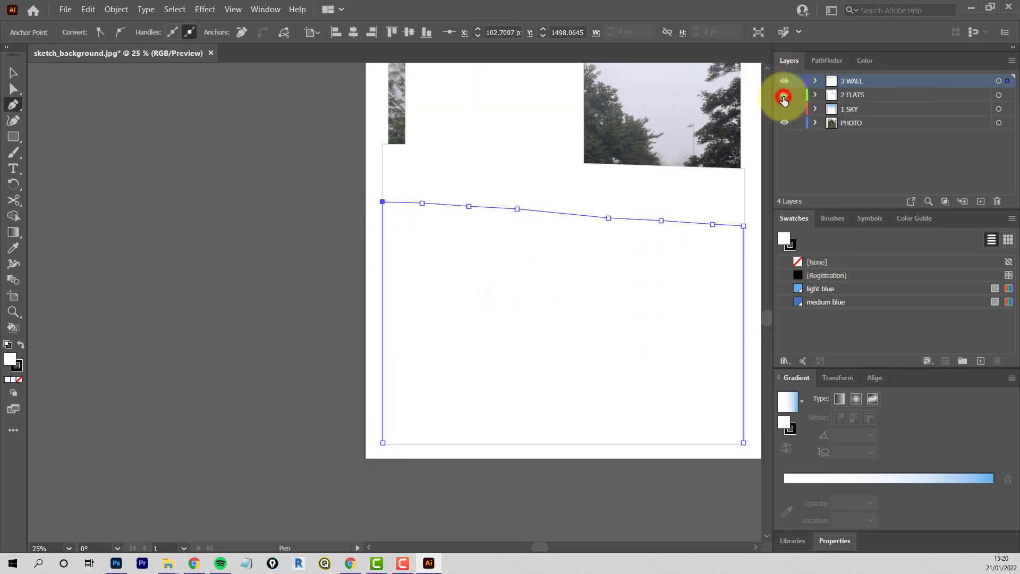
click(784, 109)
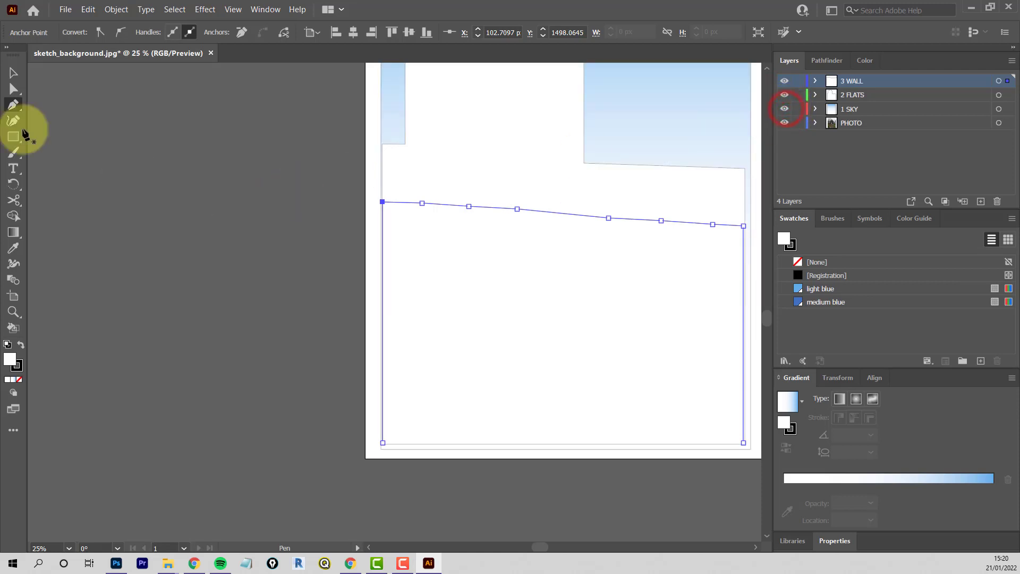
click(13, 72)
click(203, 183)
scroll(337, 235, down, 3)
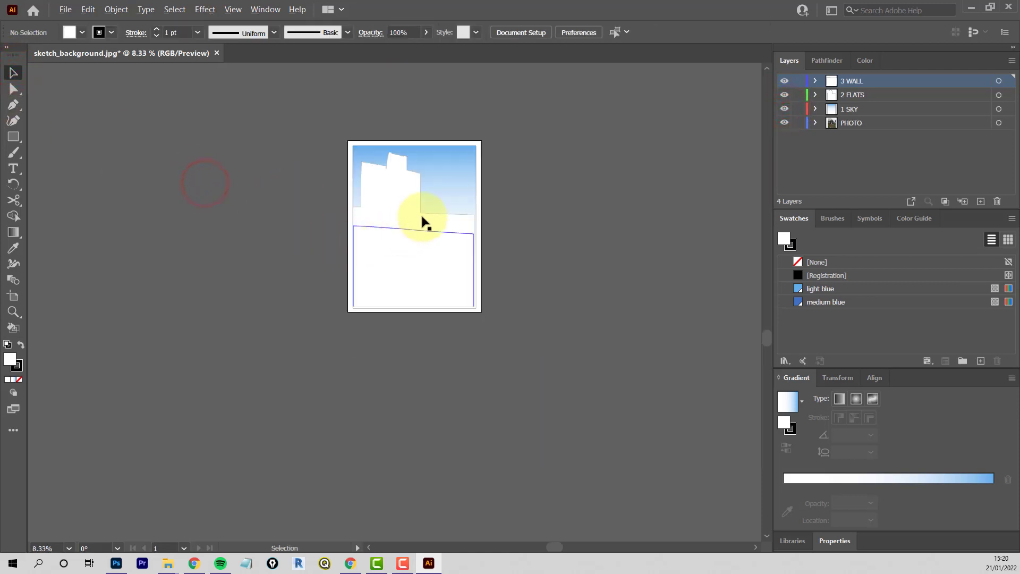
scroll(444, 181, up, 1)
scroll(444, 181, up, 1)
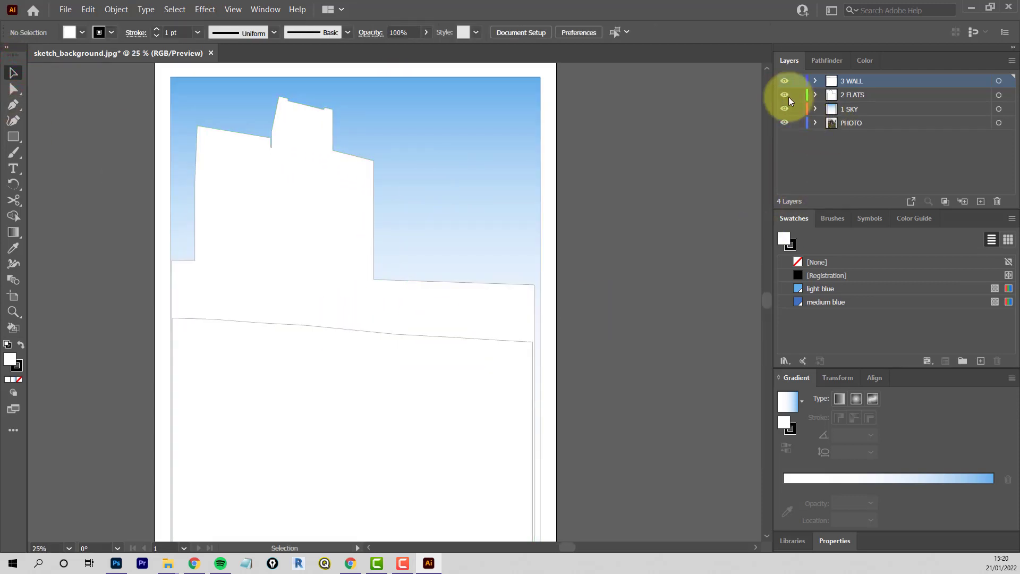
Step: Hide the 3 WALL, 2 FLATS and 1 SKY layers, and add a new top layer named 4 BANKING
click(783, 82)
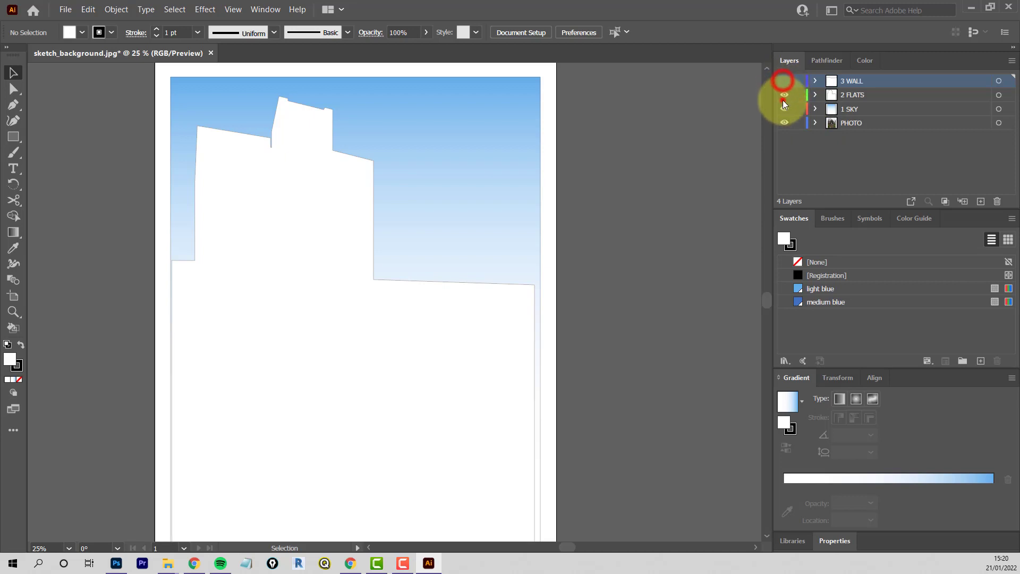
click(783, 95)
click(784, 109)
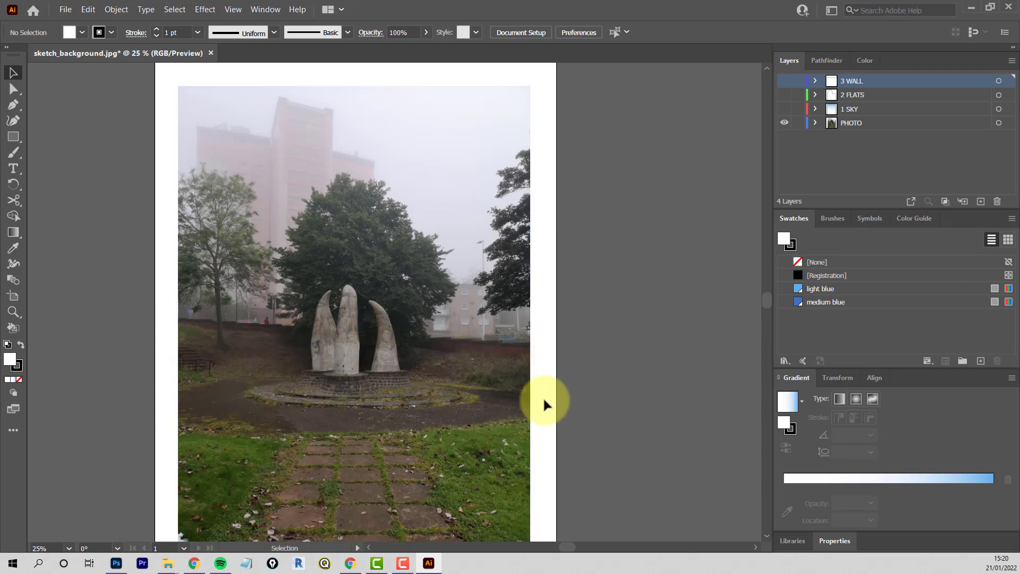
click(979, 202)
double_click(852, 80)
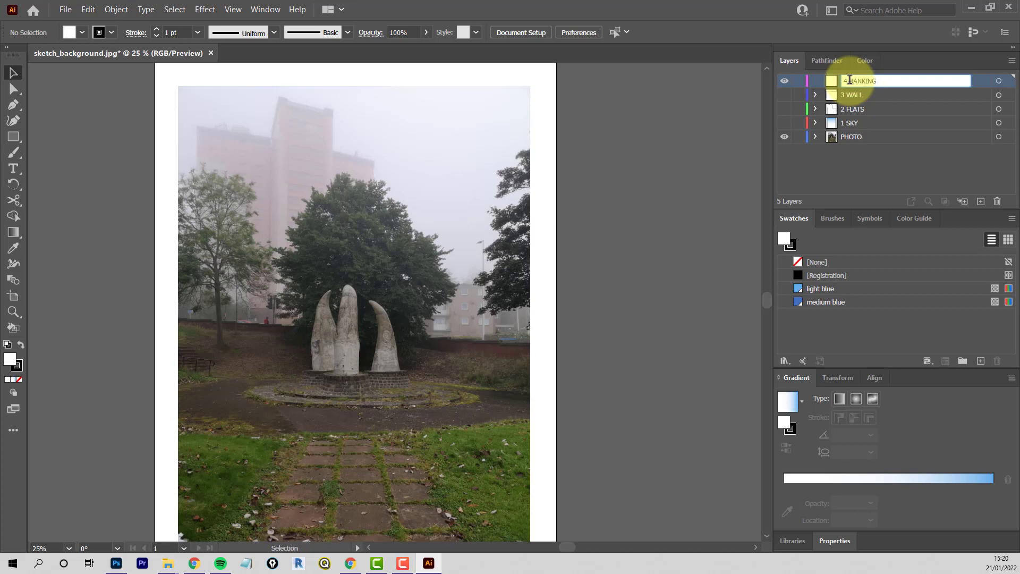
click(898, 176)
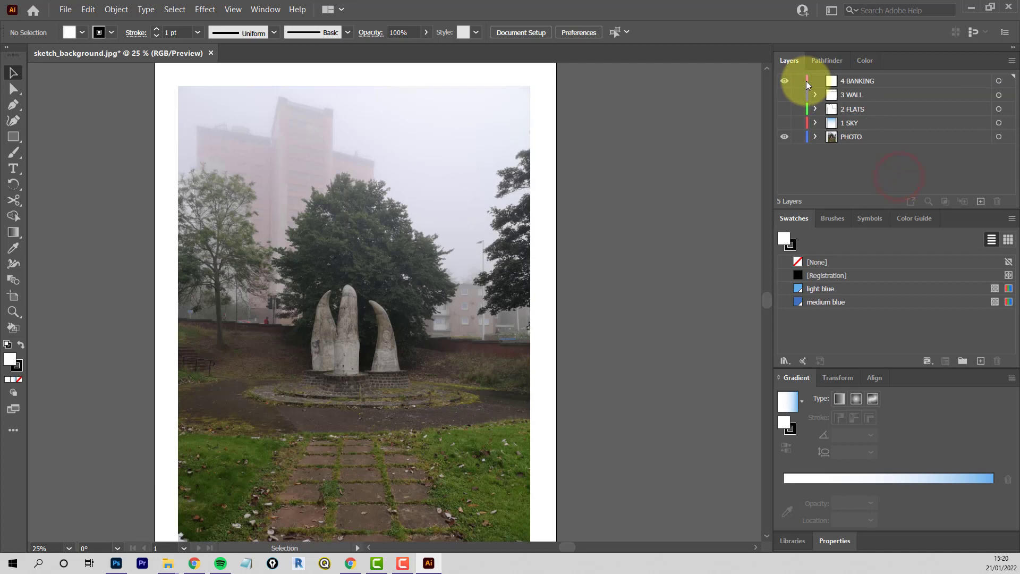
Step: Start a Pen path just outside the photo's left edge and trace the banking's top edge behind the tusks to just past the last one
scroll(136, 355, up, 3)
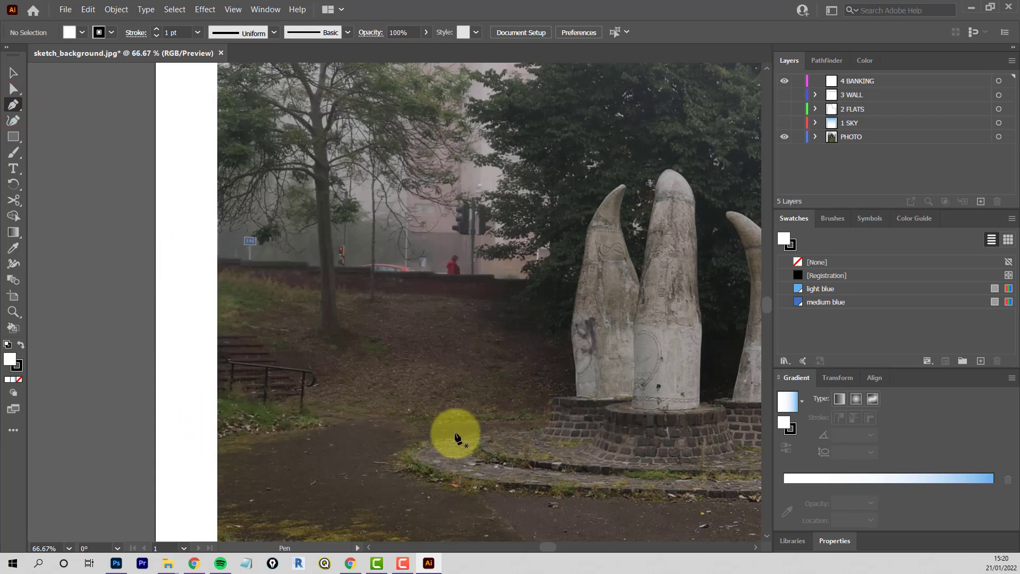
click(200, 277)
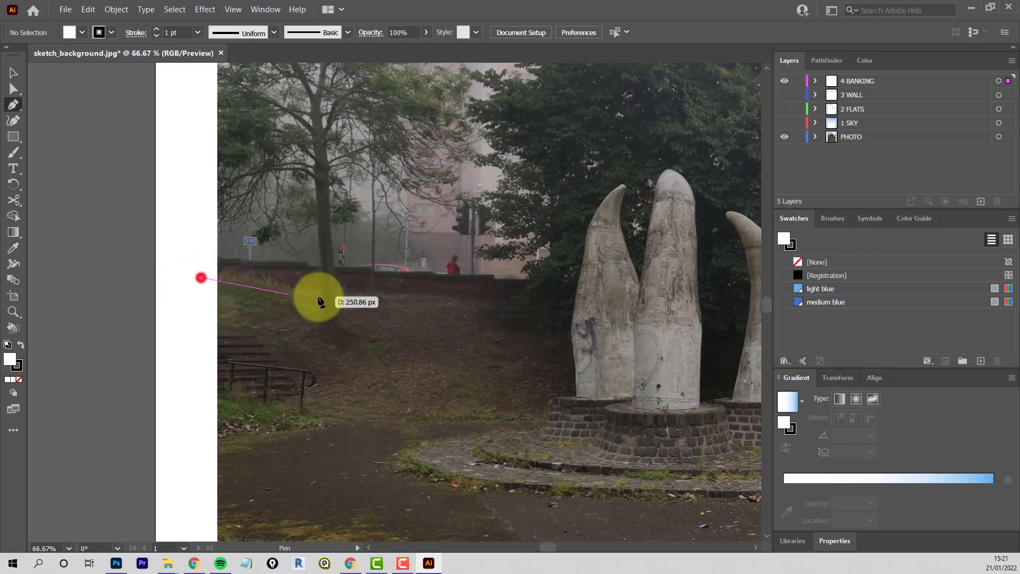
click(353, 292)
click(543, 303)
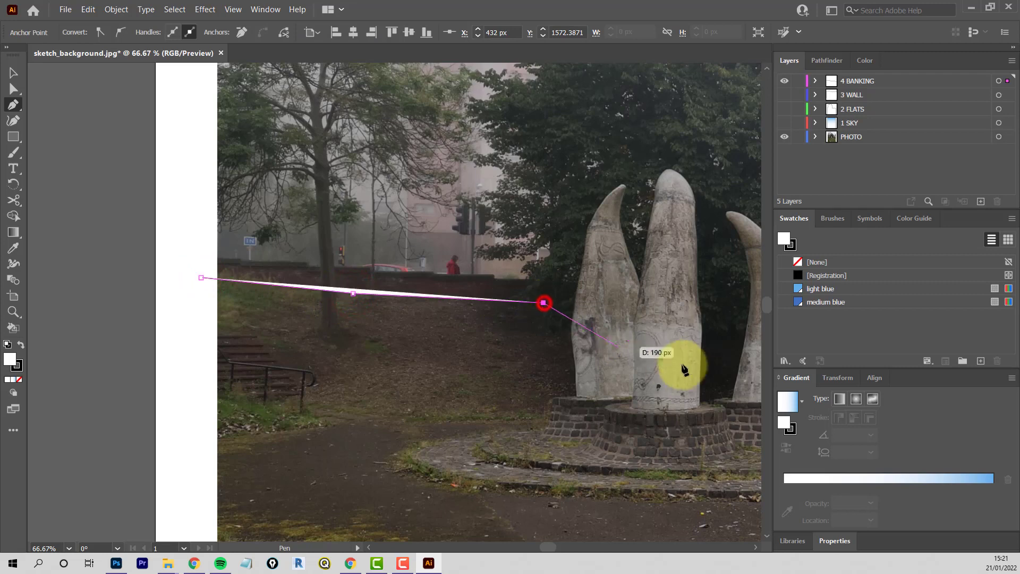
drag(690, 372, 404, 303)
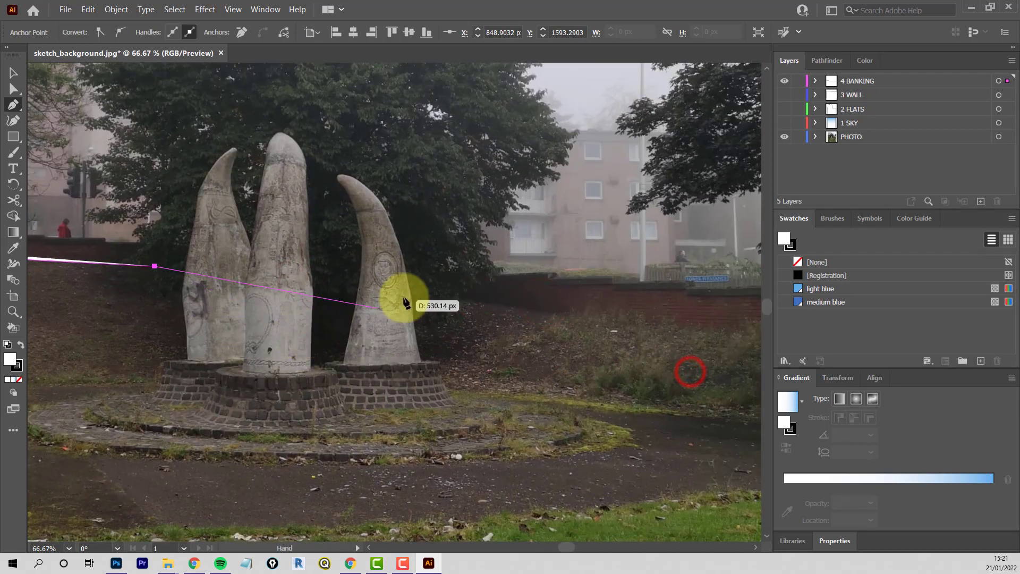
click(455, 299)
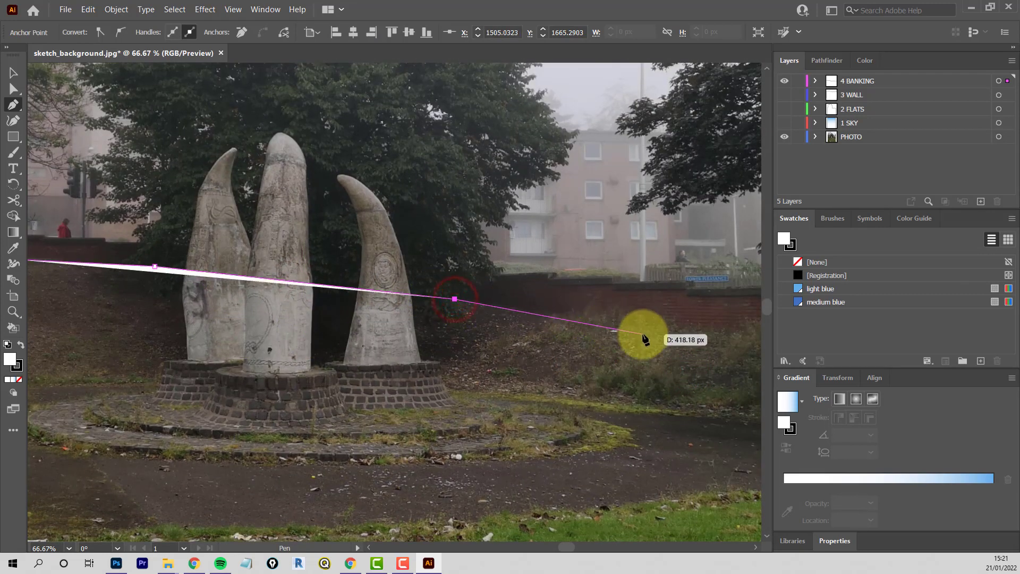
drag(630, 365, 393, 348)
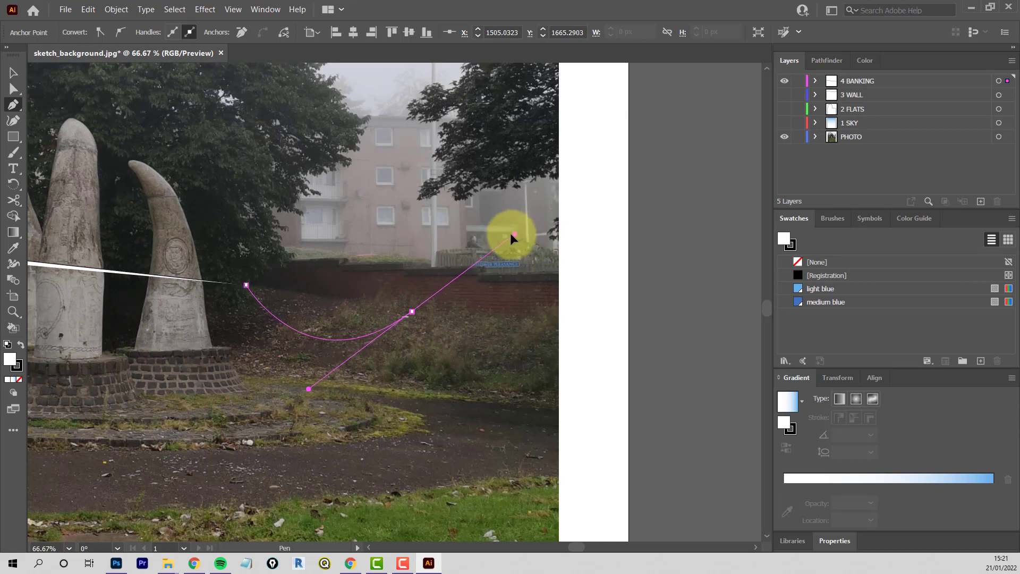
drag(431, 388, 603, 278)
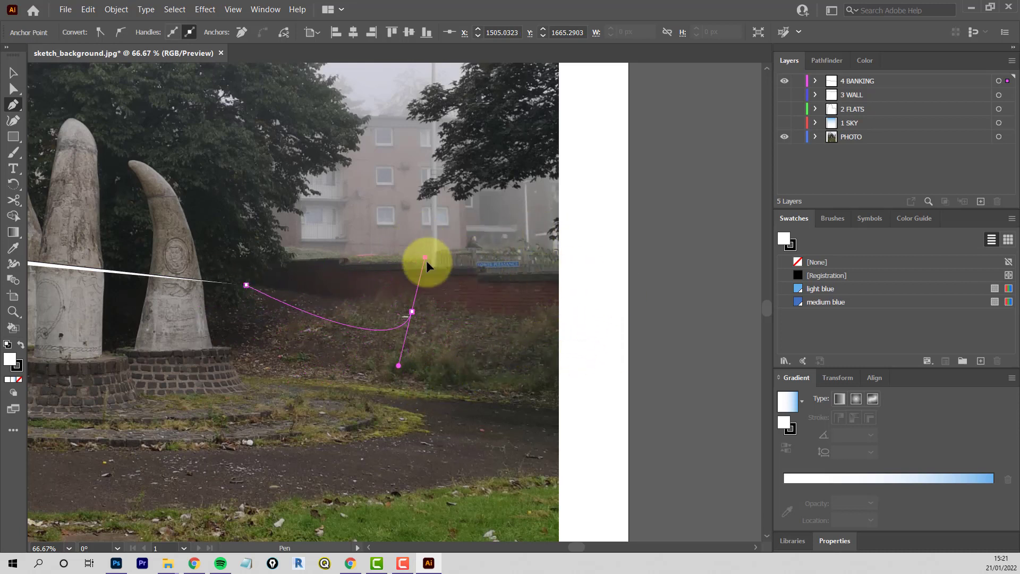
drag(509, 333, 427, 359)
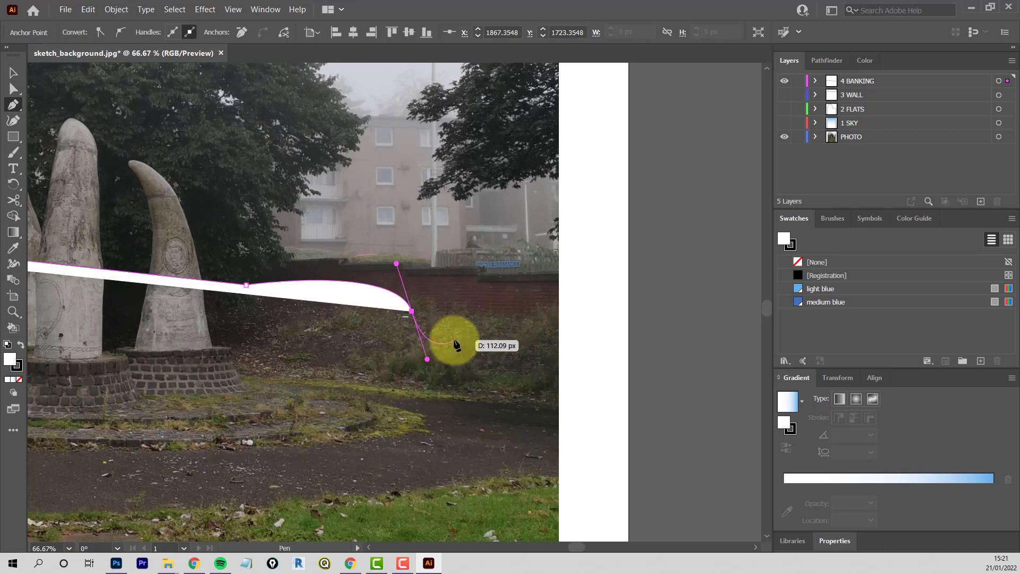
key(ctrl+z)
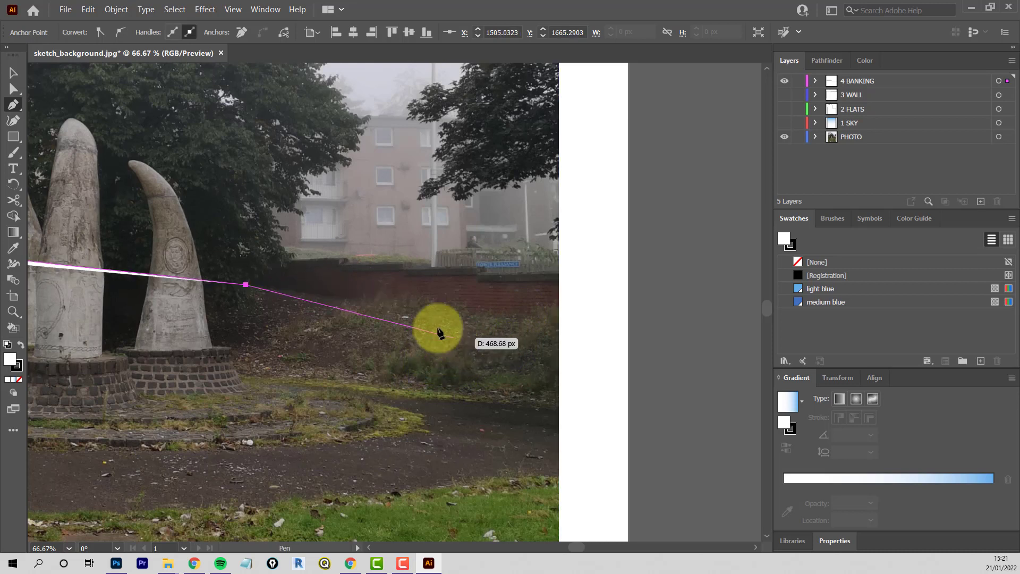
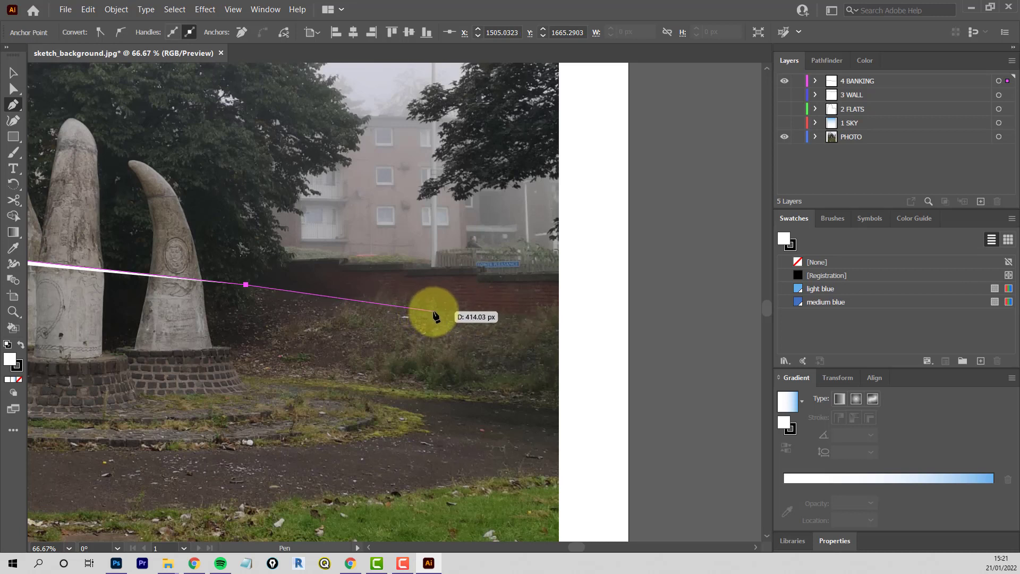
Step: Extend the banking's top edge with straight segments below the brick wall to just outside the photo's right edge
click(434, 311)
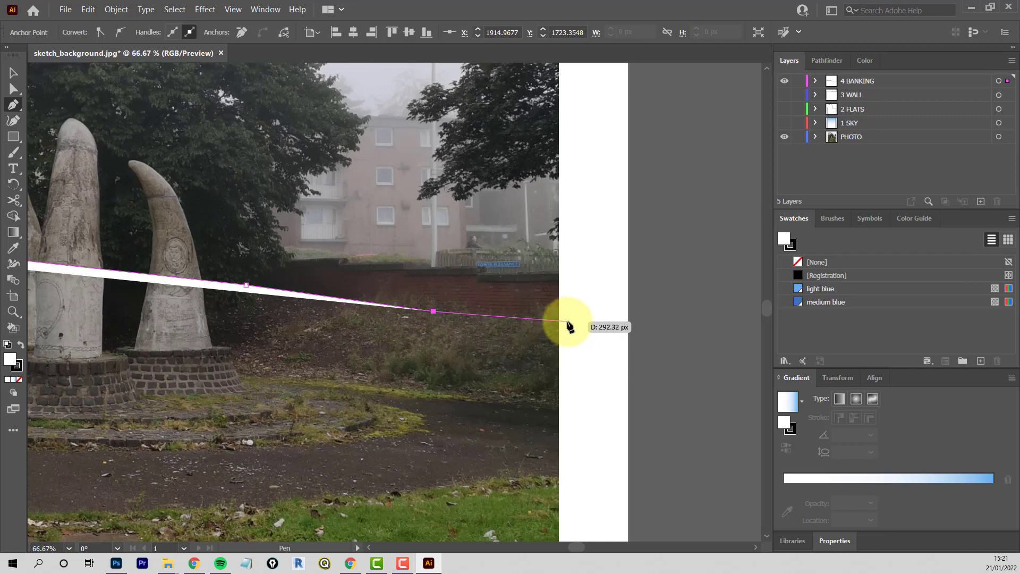
drag(566, 321, 575, 273)
key(space)
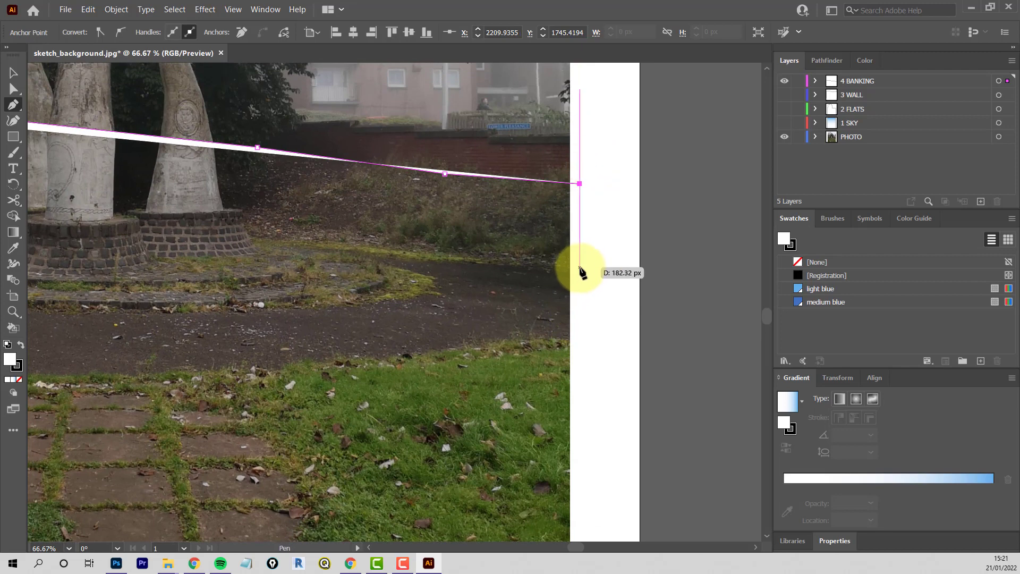
Step: Trace the banking's lower edge from outside the photo's right edge to outside its left edge, behind the tusks' plinth, and close the shape
click(579, 266)
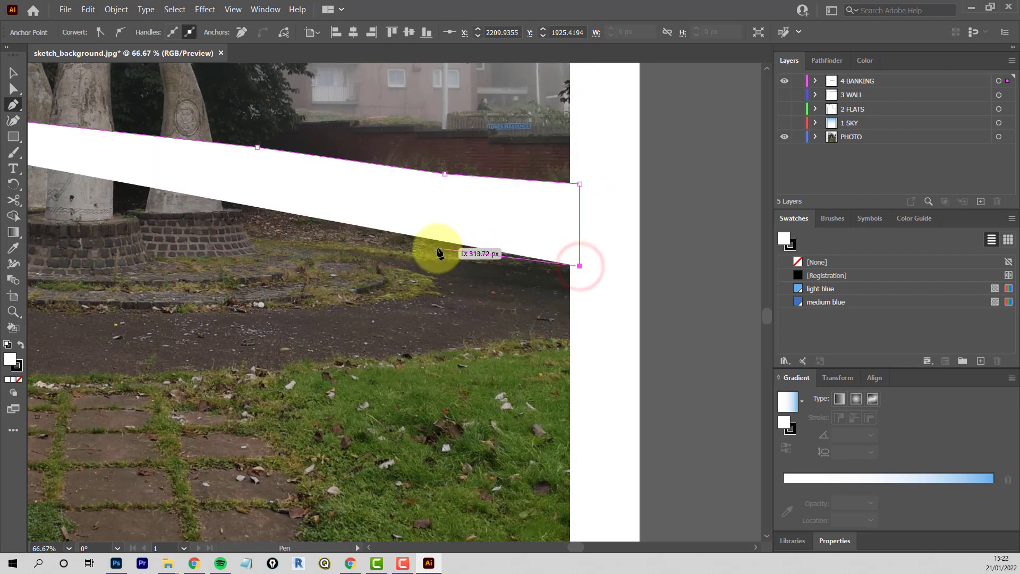
click(437, 248)
click(267, 235)
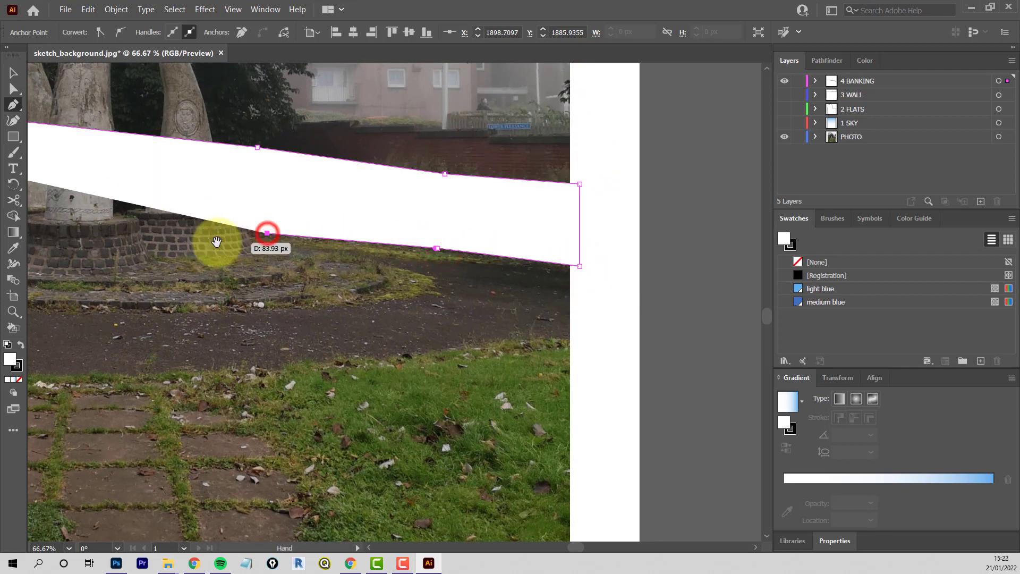
drag(215, 240, 645, 272)
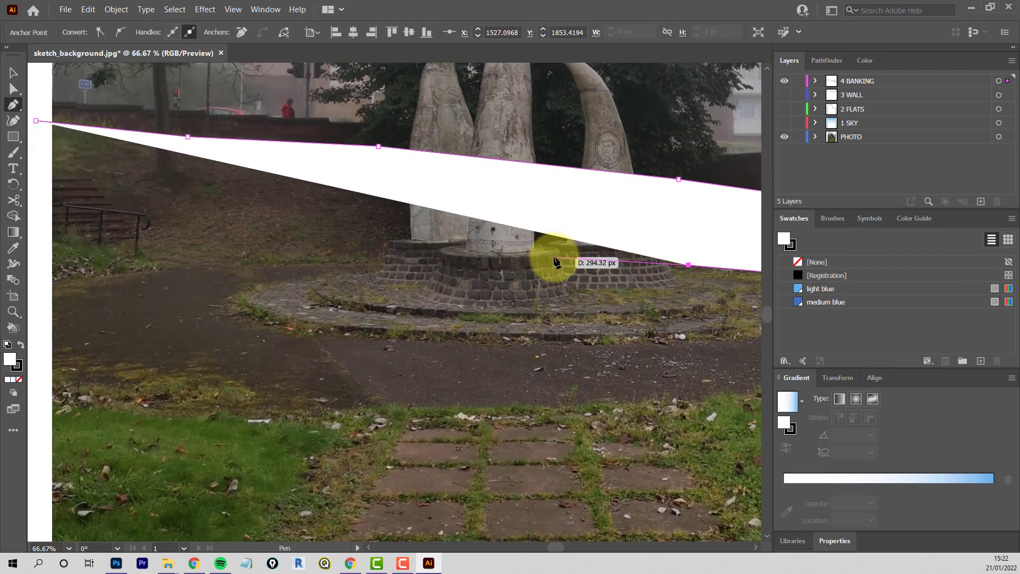
click(547, 257)
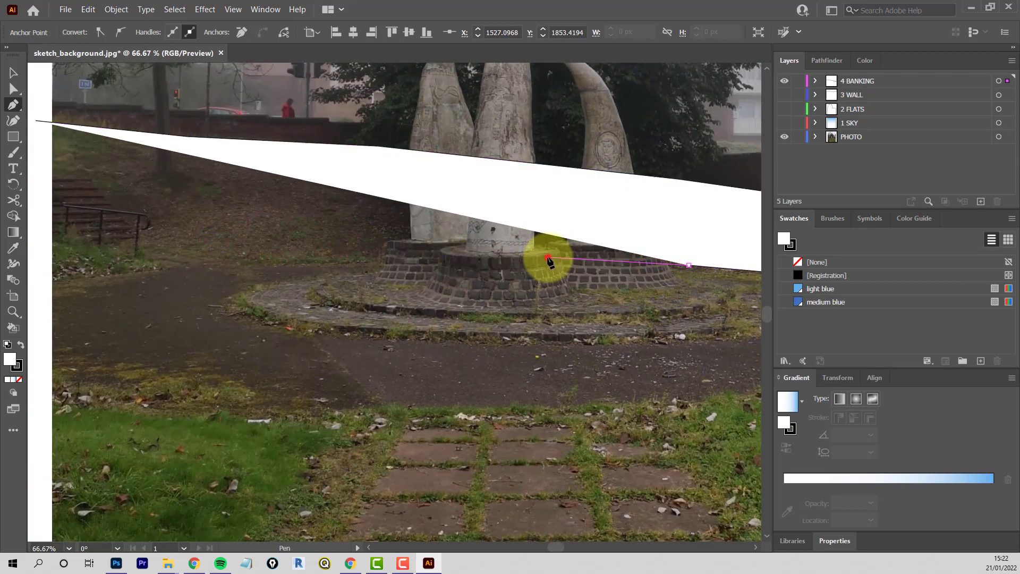
click(381, 257)
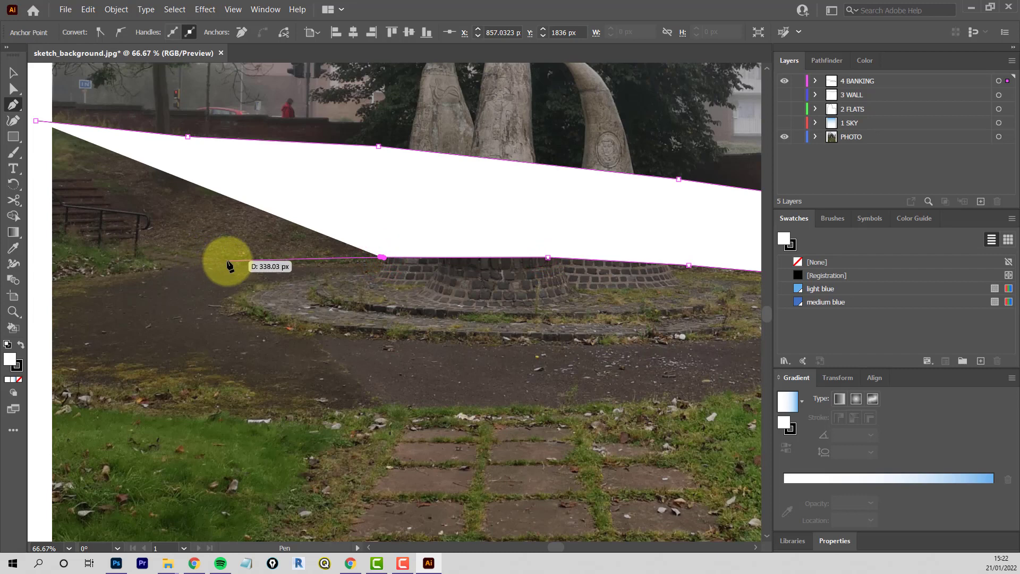
click(226, 260)
drag(217, 304, 576, 304)
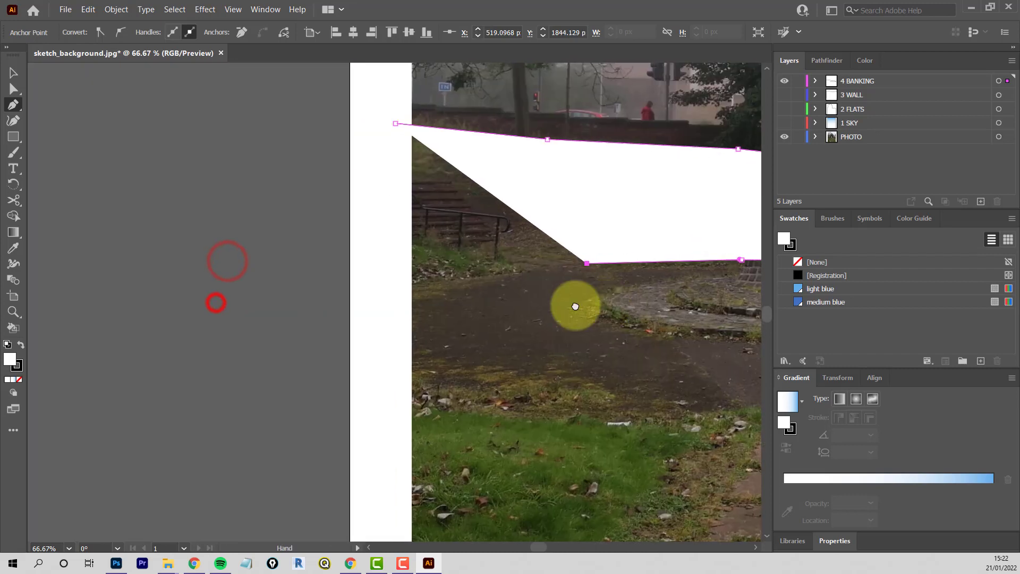
click(493, 271)
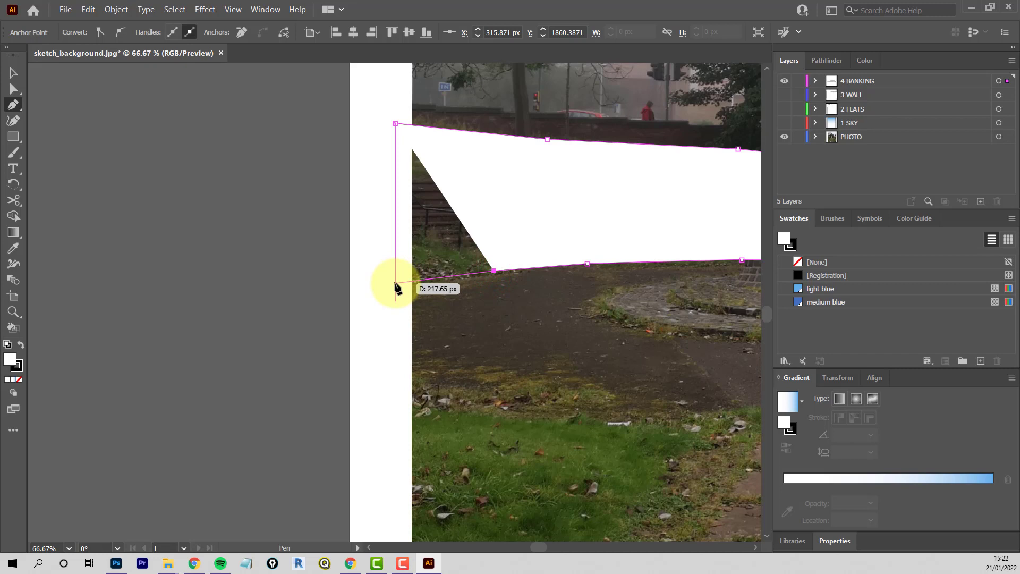
click(395, 283)
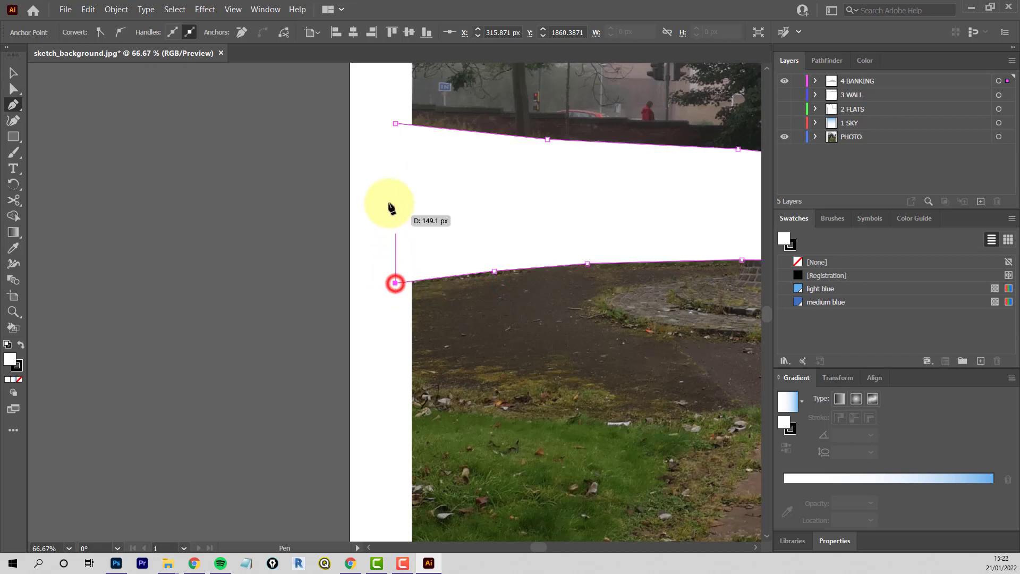
click(396, 124)
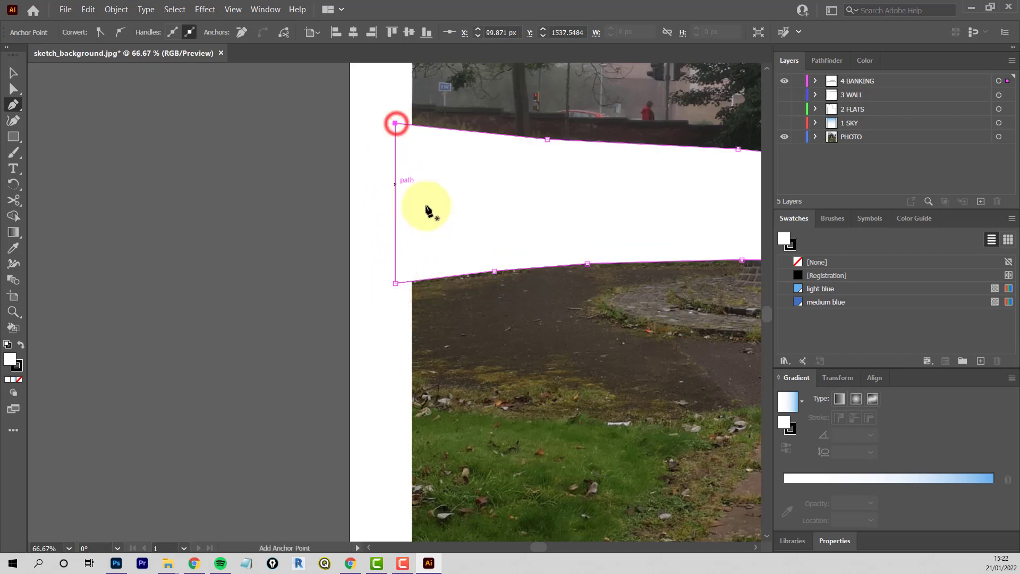
Step: Hide the 4 BANKING layer and add a new top layer named TREES
scroll(535, 287, down, 2)
drag(687, 340, 323, 289)
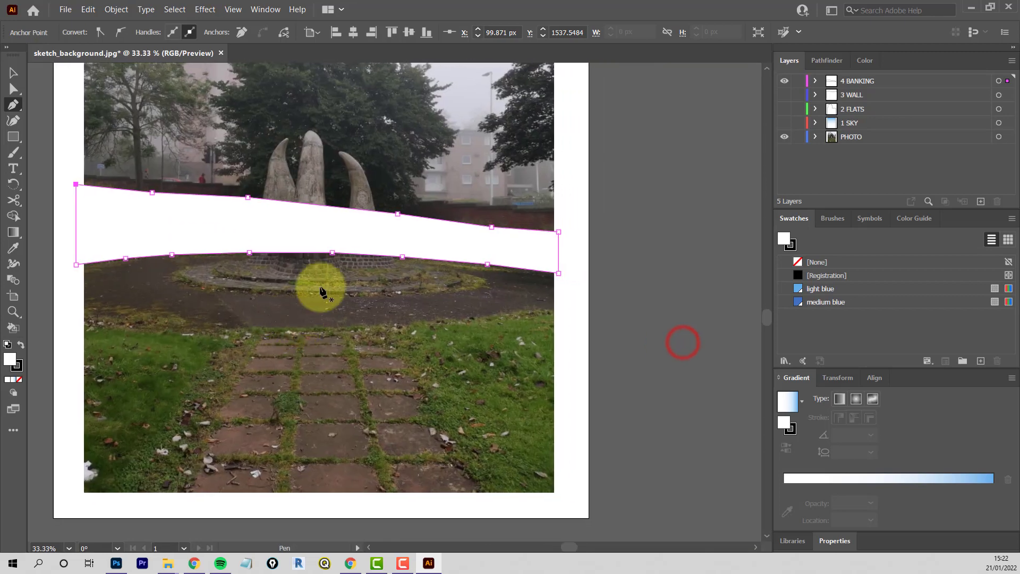
click(784, 80)
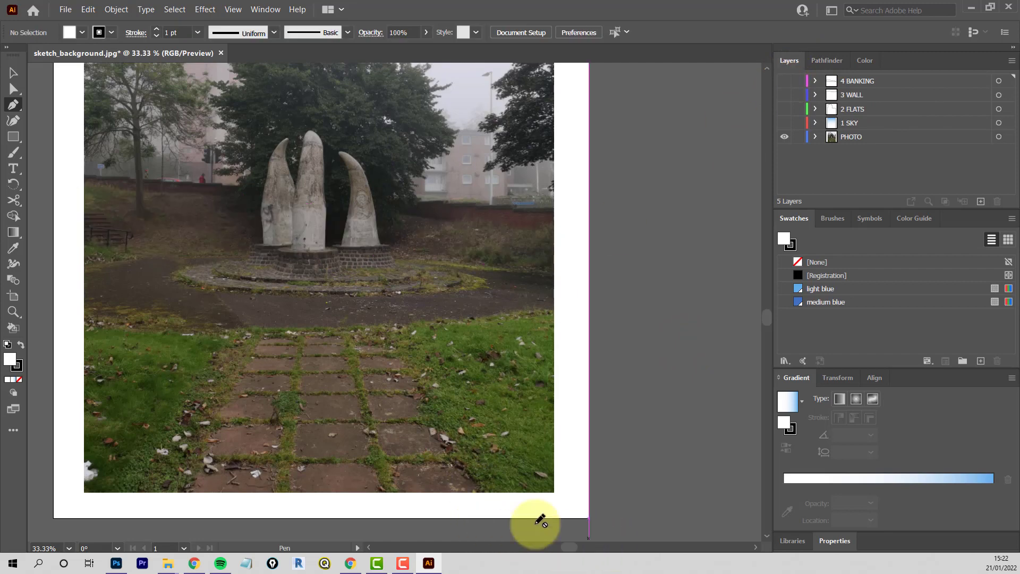
drag(325, 285, 509, 439)
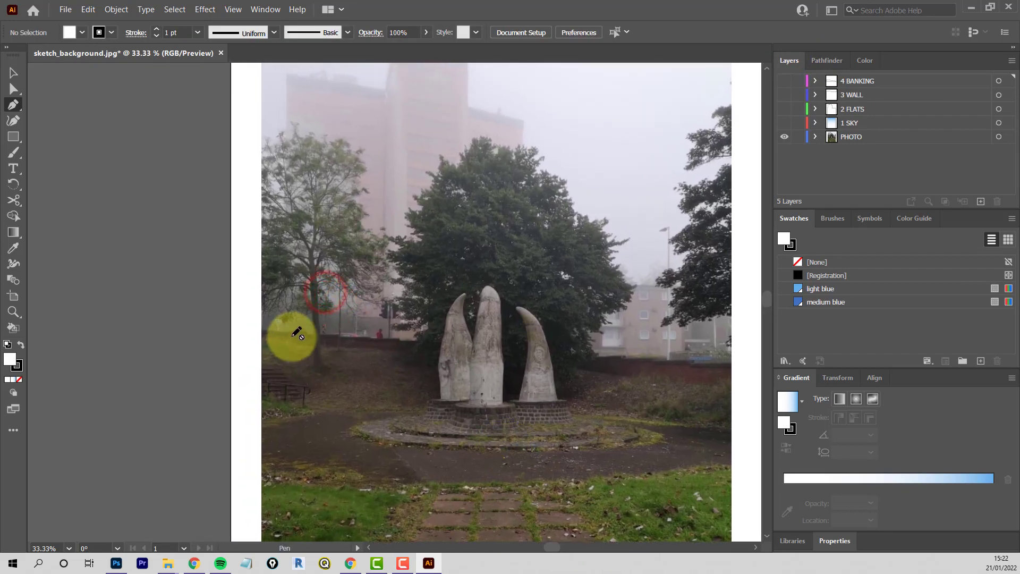
scroll(277, 289, up, 1)
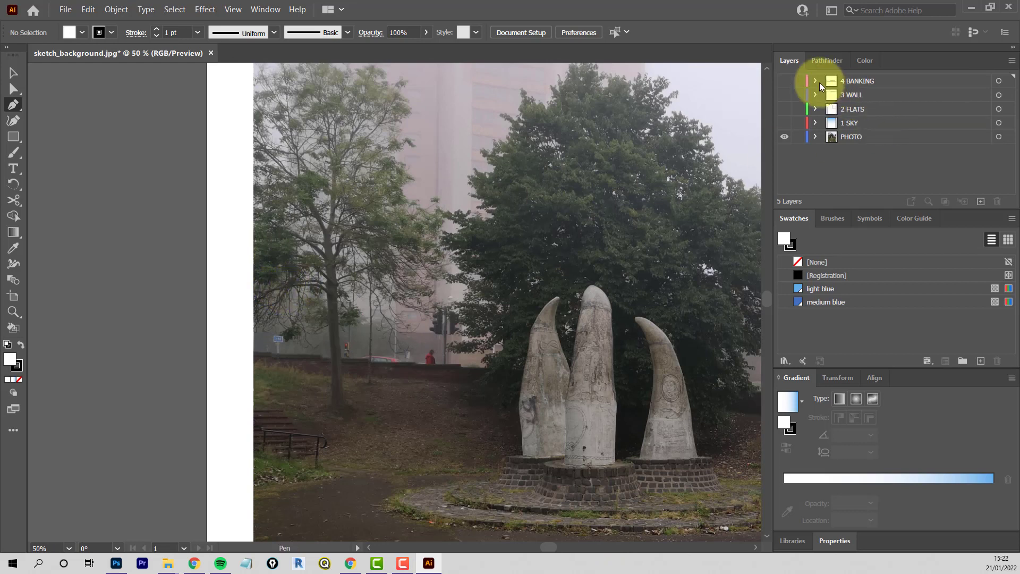
click(980, 201)
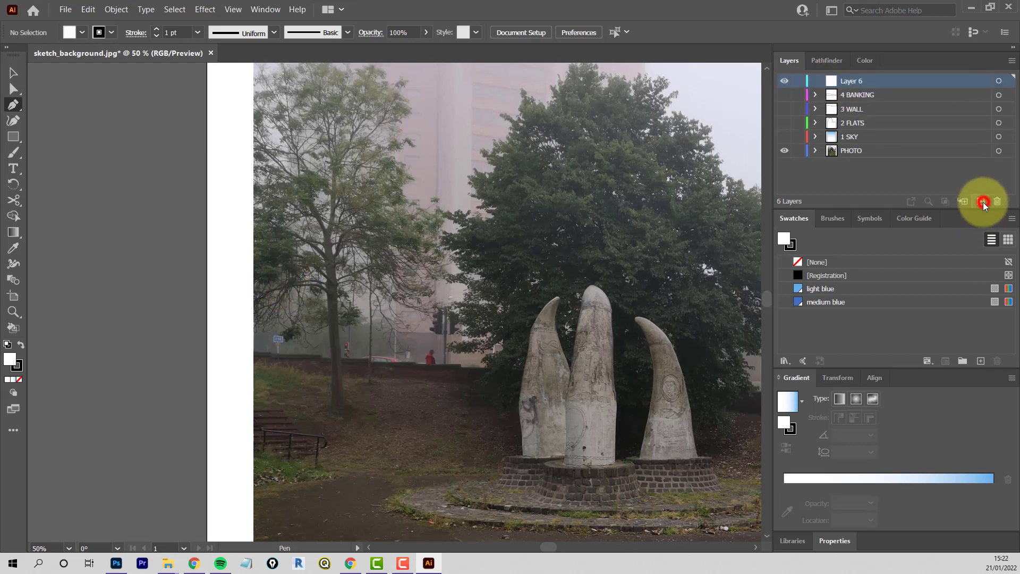
double_click(853, 81)
text(tree)
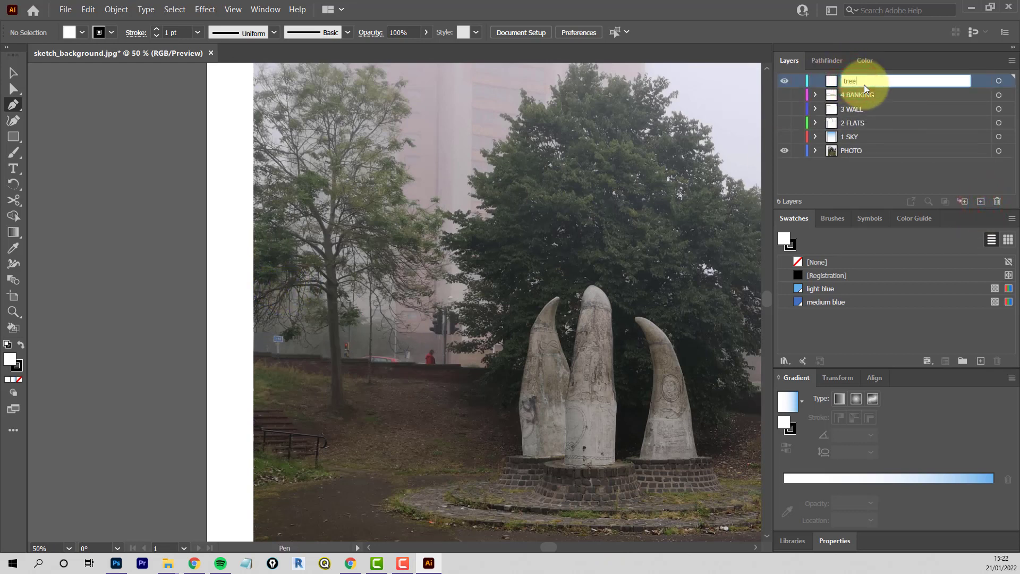
text(s)
drag(866, 78, 836, 87)
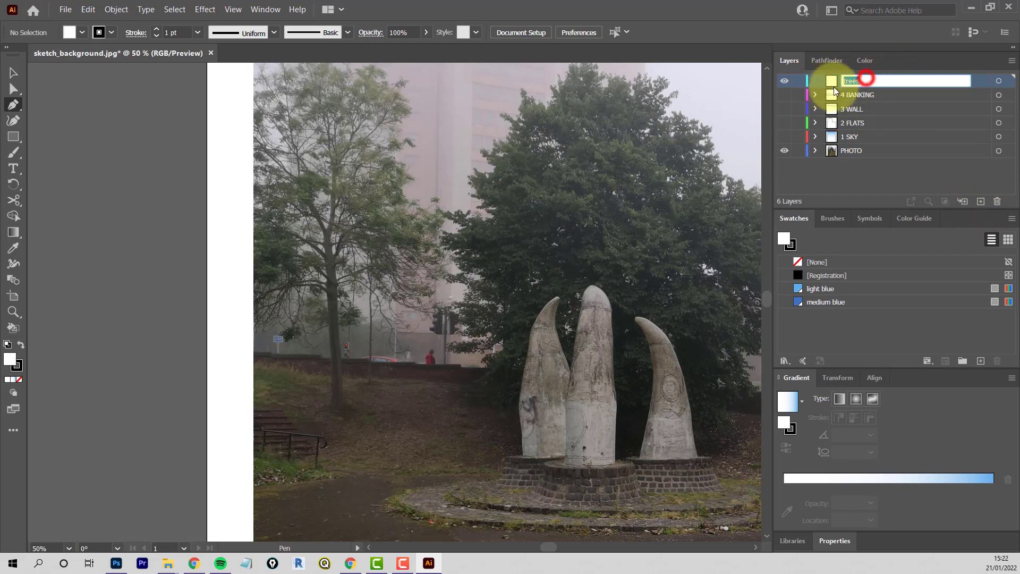
text(TREES)
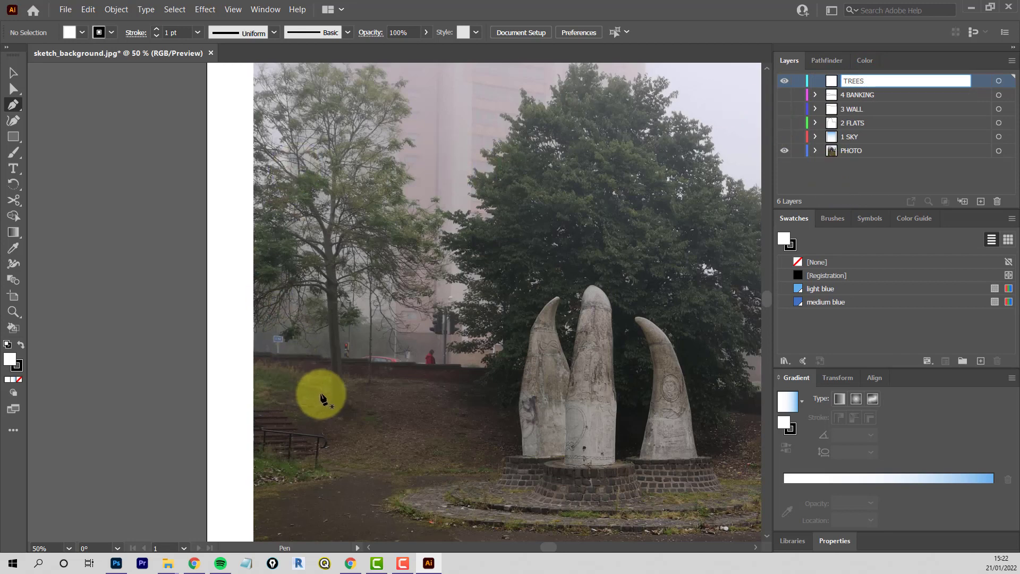
Step: Start a Pen path on the right side of the left tree's trunk and trace down and around its flared base to the left root tip
scroll(330, 321, up, 2)
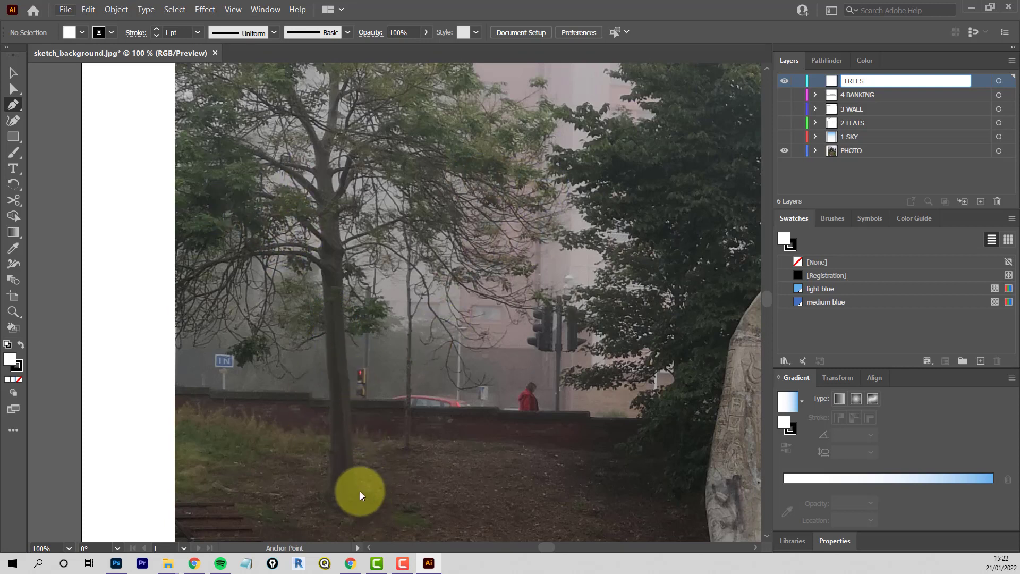
click(10, 108)
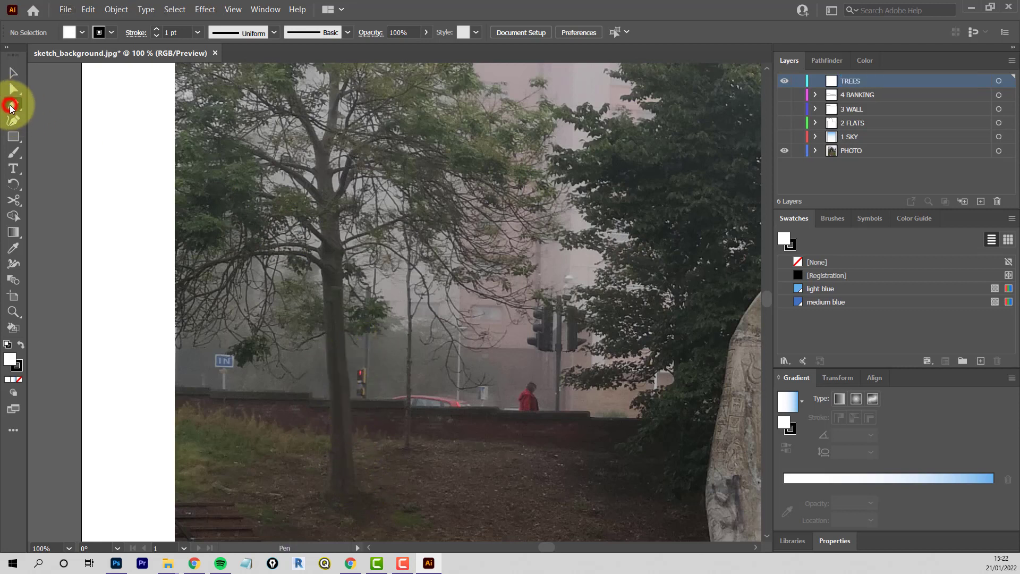
click(348, 373)
scroll(358, 474, up, 2)
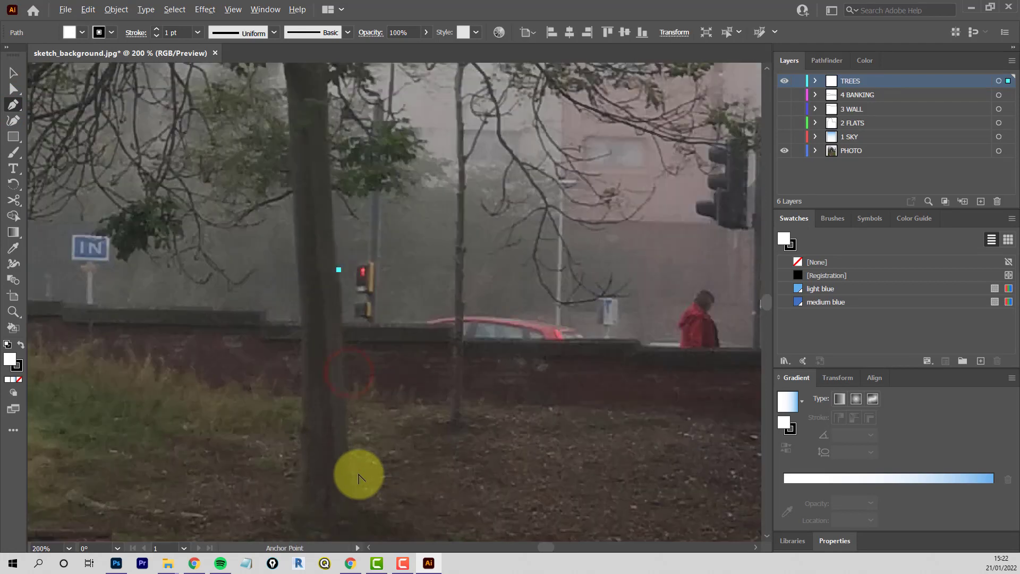
click(346, 447)
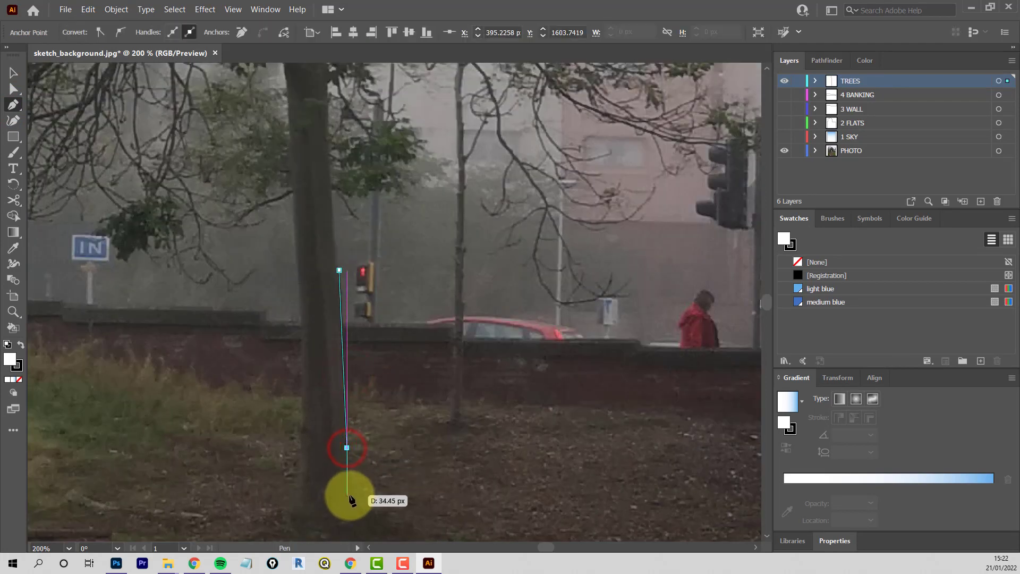
click(349, 494)
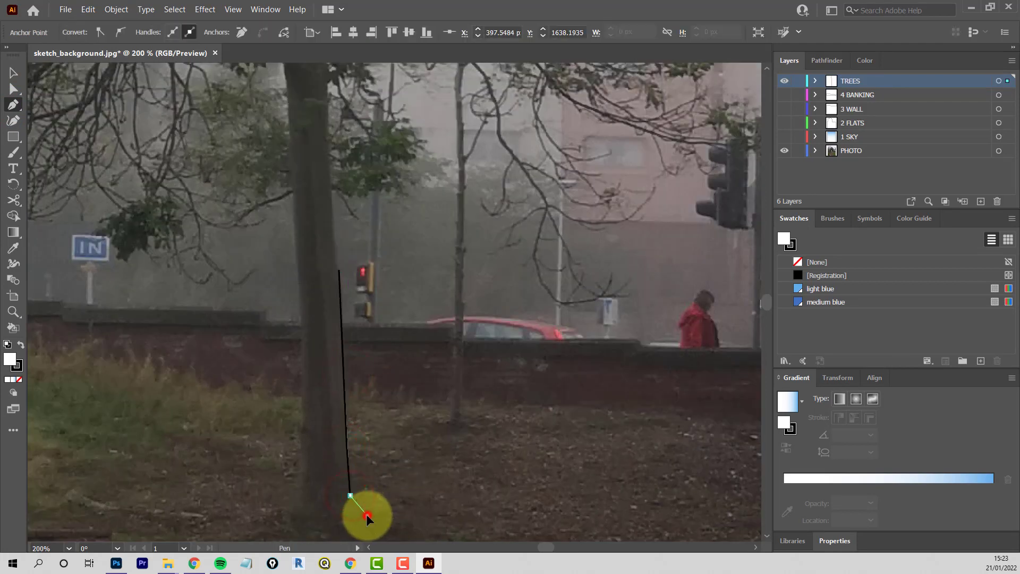
click(367, 514)
click(389, 524)
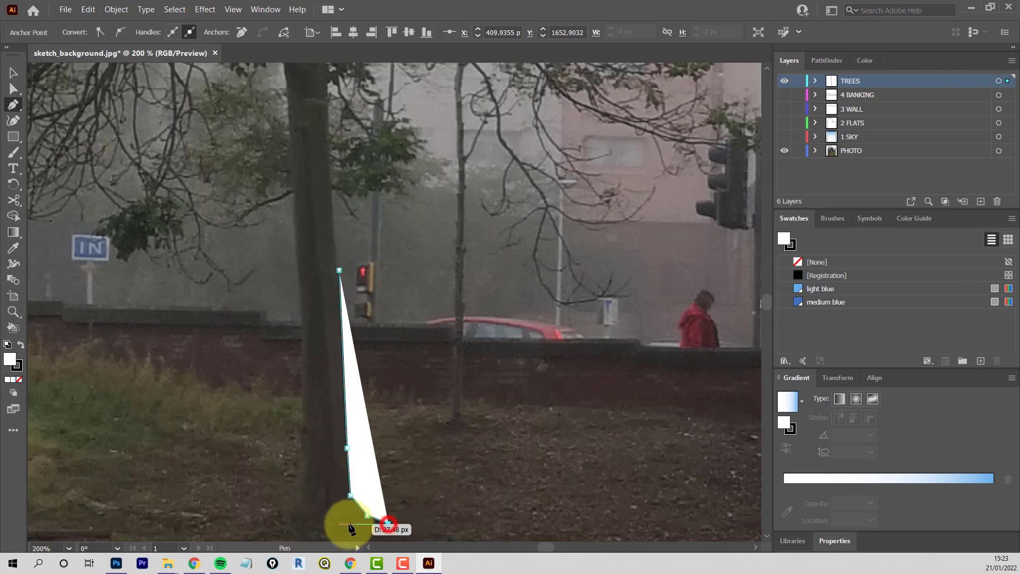
click(348, 528)
click(299, 527)
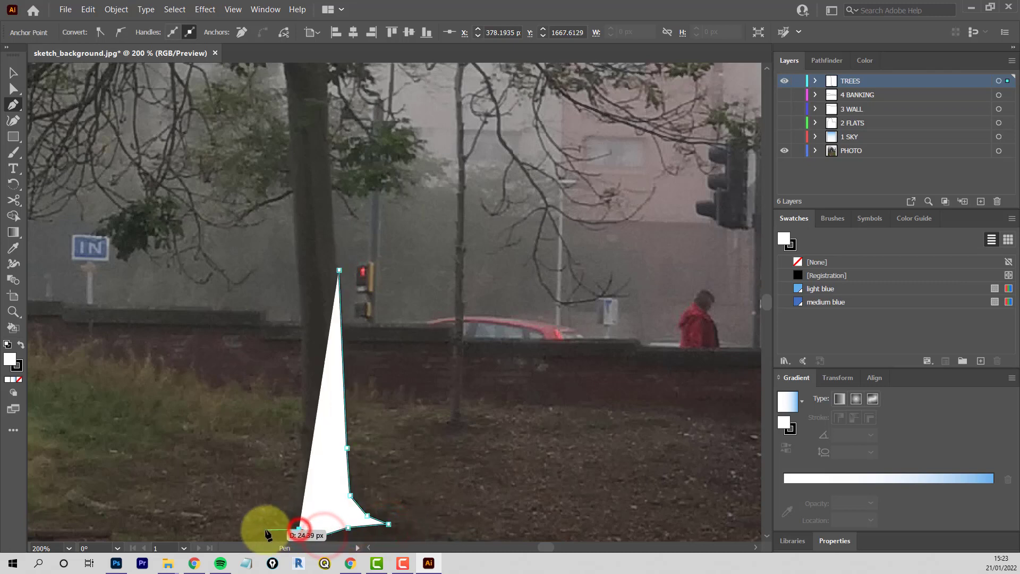
click(246, 530)
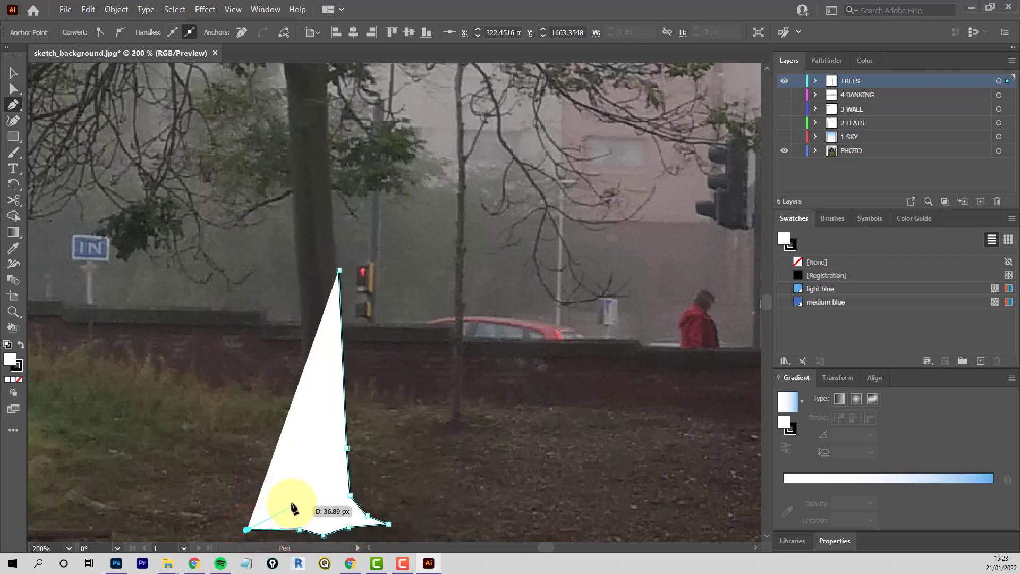
Step: Set the tree path's fill to None and trace up the trunk's left side to the lowest foliage
click(18, 378)
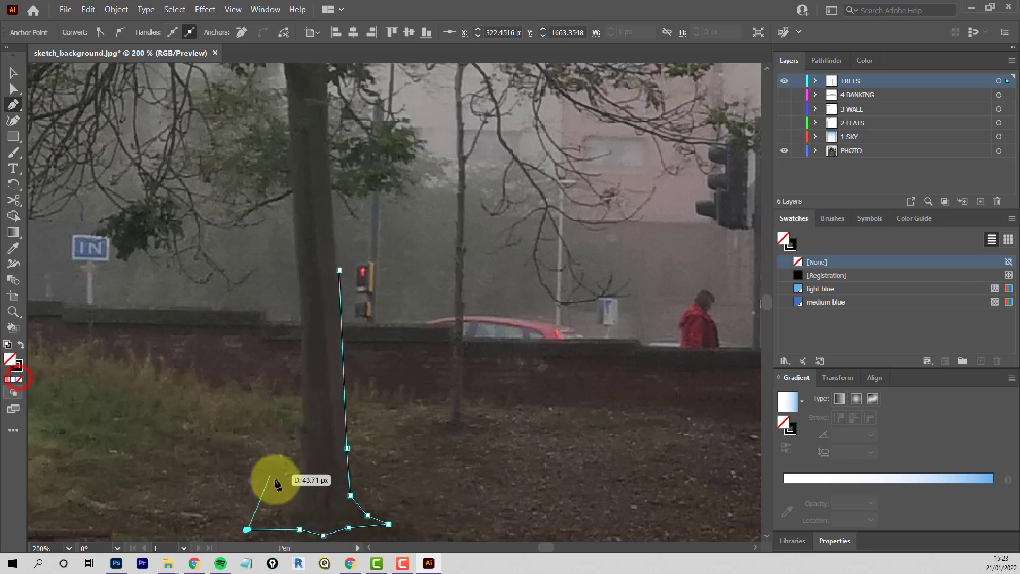
click(288, 512)
click(297, 496)
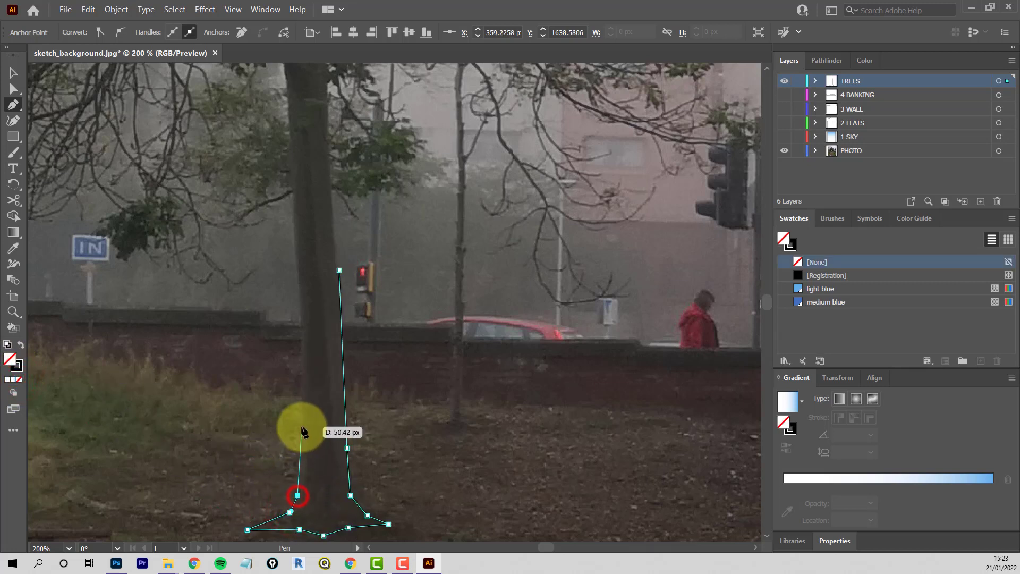
click(303, 425)
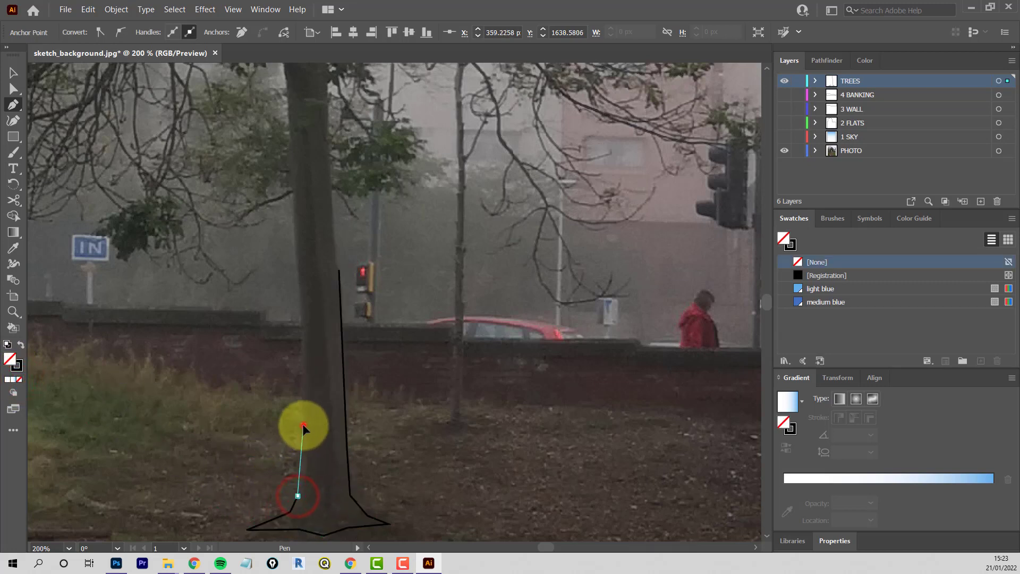
click(301, 303)
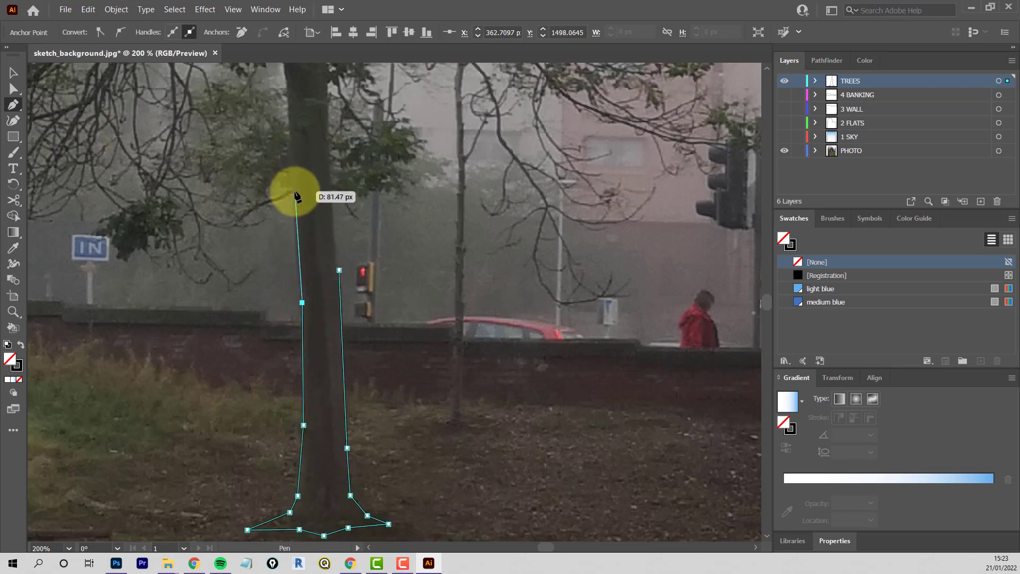
click(295, 192)
Step: Continue the tree outline with a jagged edge along the underside of the low foliage left of the trunk, around the clump by the IN sign
click(269, 191)
click(260, 208)
click(235, 197)
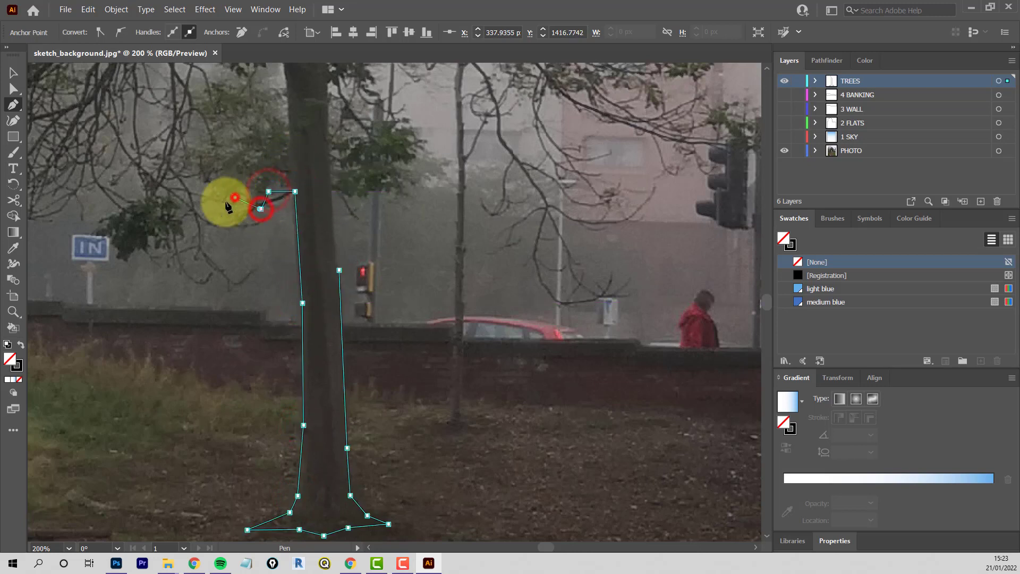
click(215, 208)
click(198, 191)
click(176, 205)
click(184, 230)
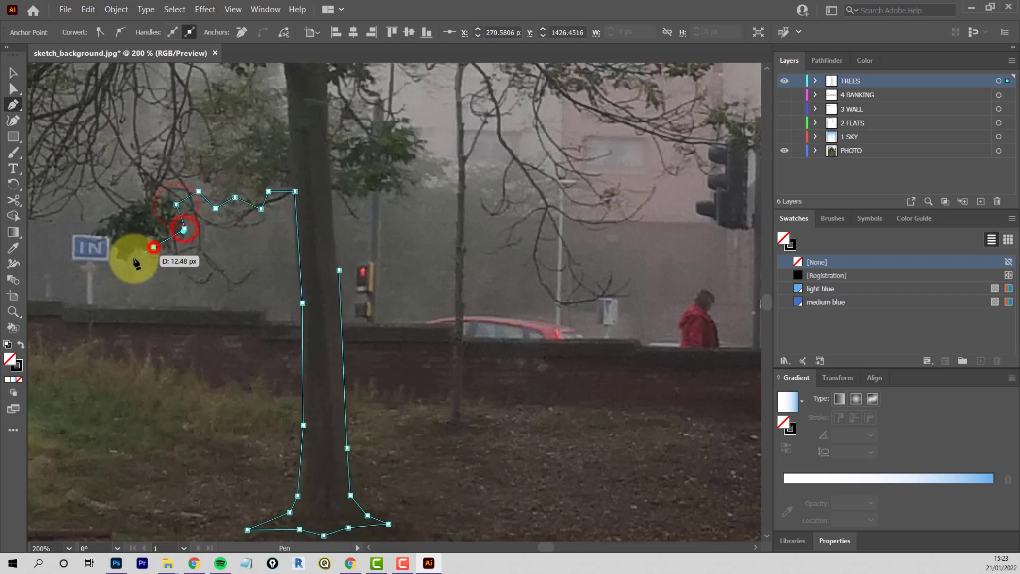
click(132, 259)
click(109, 240)
click(95, 228)
Step: Continue the tree outline from the clump by the IN sign with a jagged upper edge up to the foliage left of the trunk
click(128, 201)
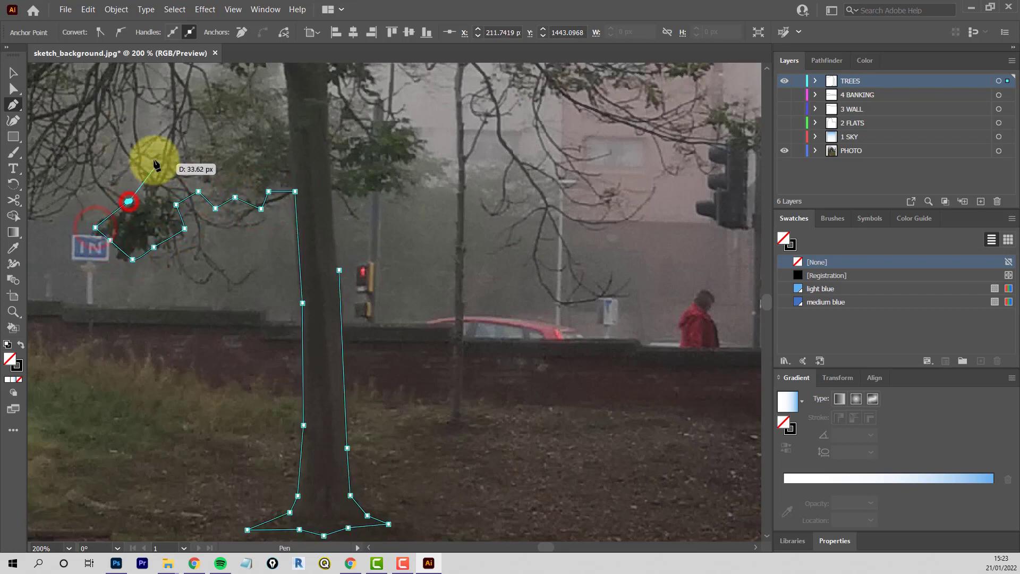
click(154, 158)
click(129, 143)
click(175, 123)
click(206, 129)
click(213, 97)
click(232, 85)
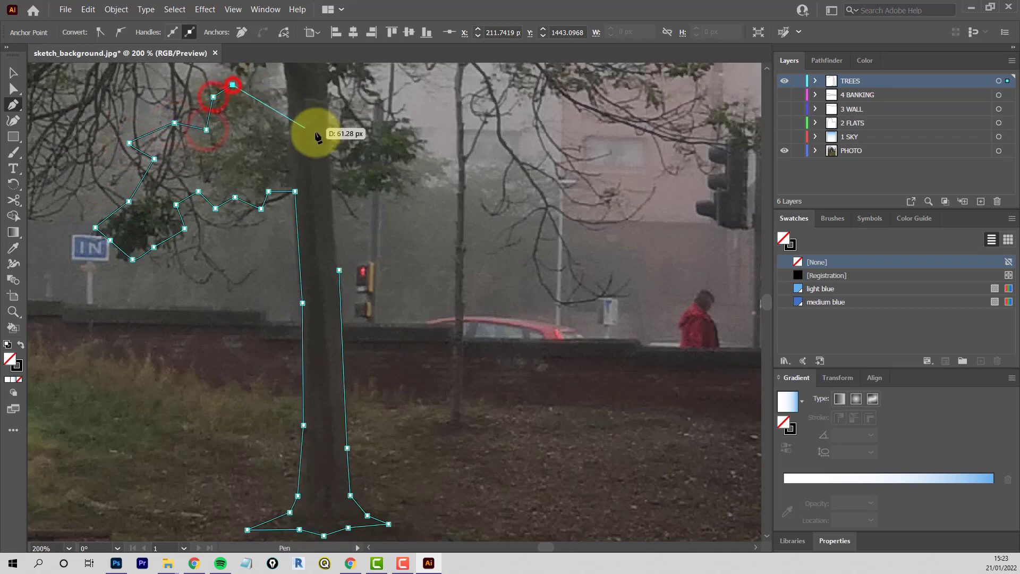
Step: Carry the tree outline across the upper trunk and down around the outer edge of the foliage on the trunk's right side
drag(323, 140, 381, 259)
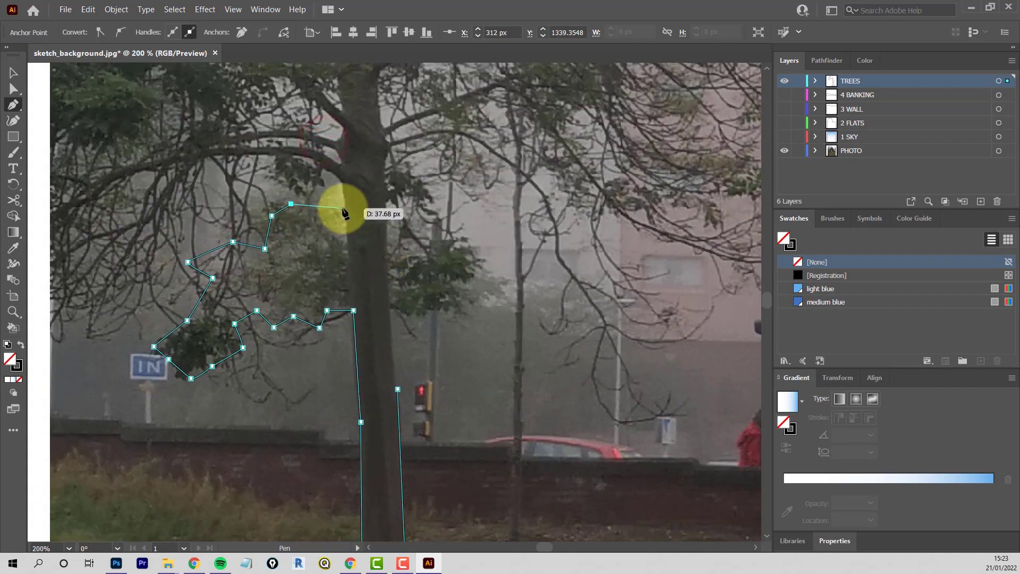
click(342, 209)
click(416, 197)
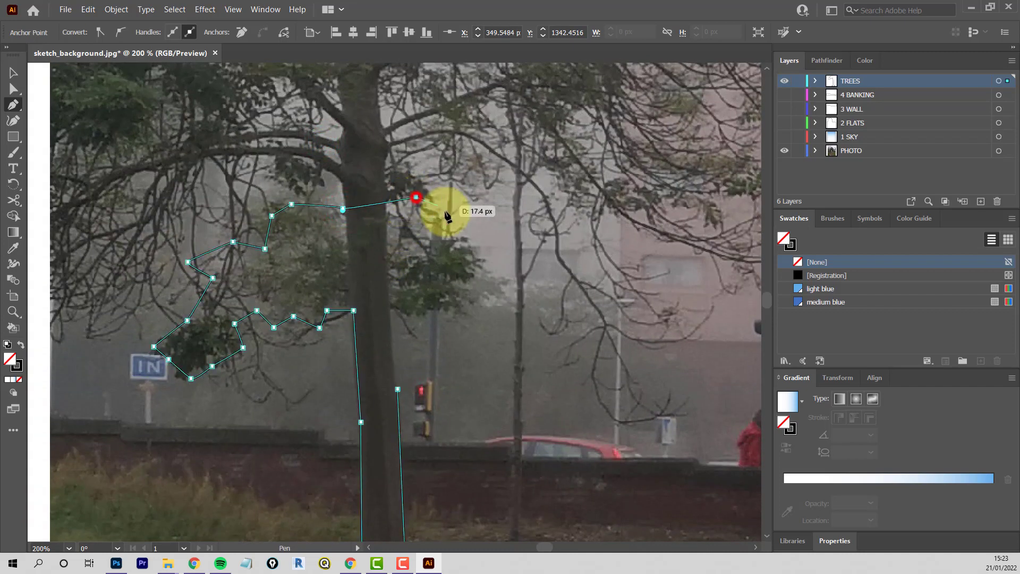
click(450, 221)
click(476, 245)
click(482, 274)
click(455, 295)
click(451, 317)
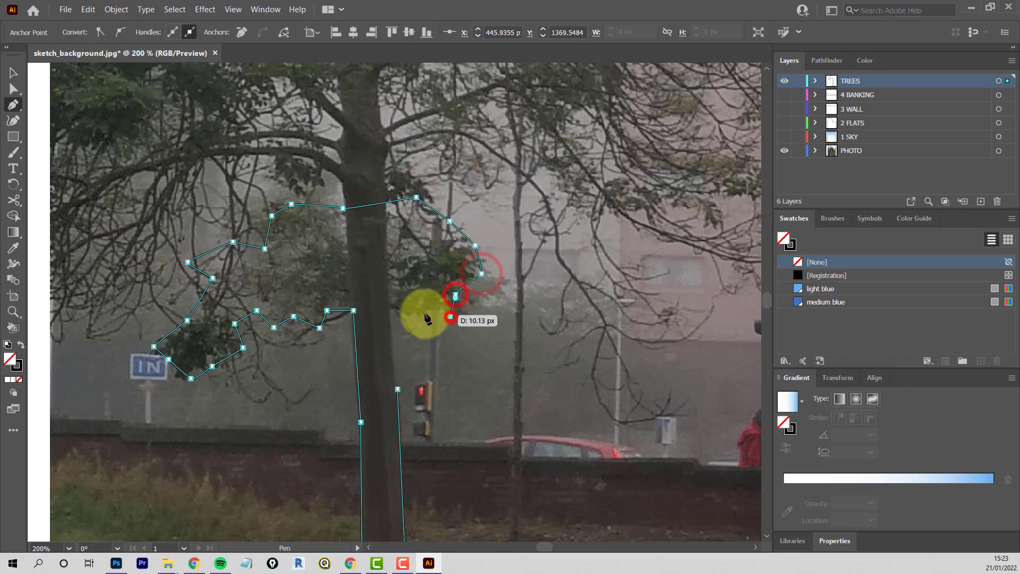
Step: Trace the underside of the right-hand foliage back to the trunk and close the path at its starting anchor
click(425, 314)
click(408, 321)
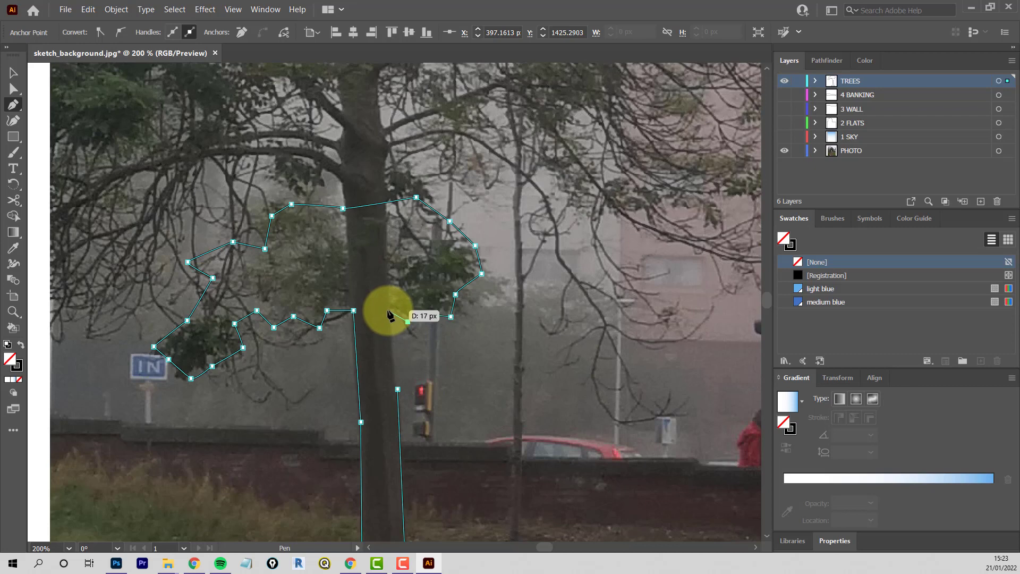
click(388, 310)
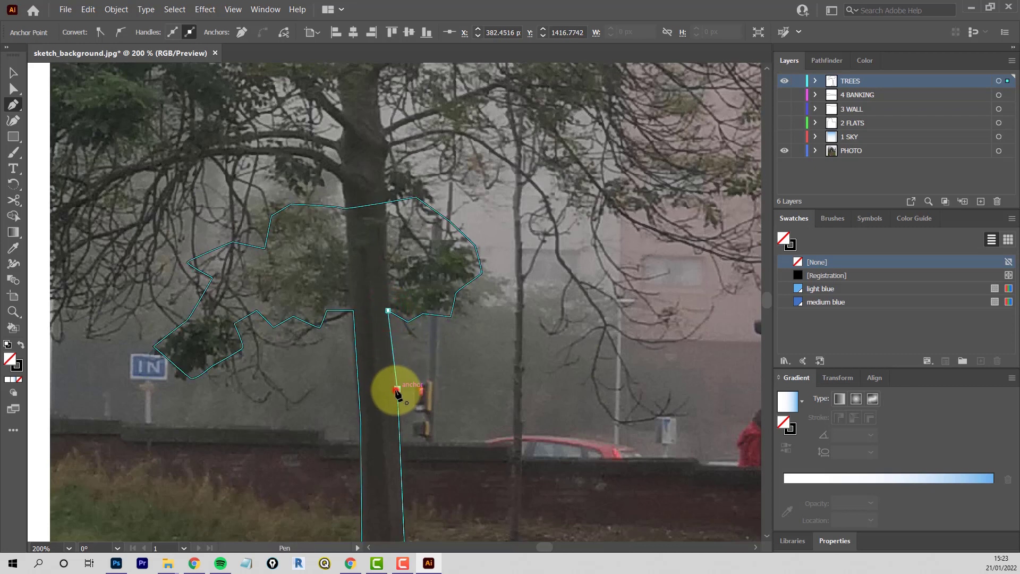
click(397, 390)
Step: Replace the anchor midway up the trunk's right edge, then move it and the anchor below the foliage outward to follow the trunk
scroll(401, 423, up, 3)
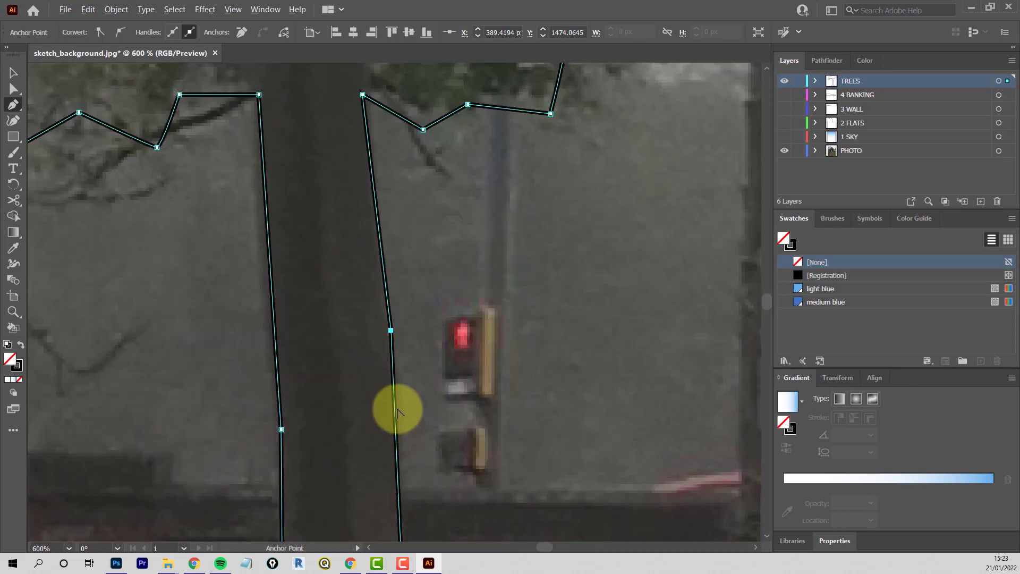
click(391, 331)
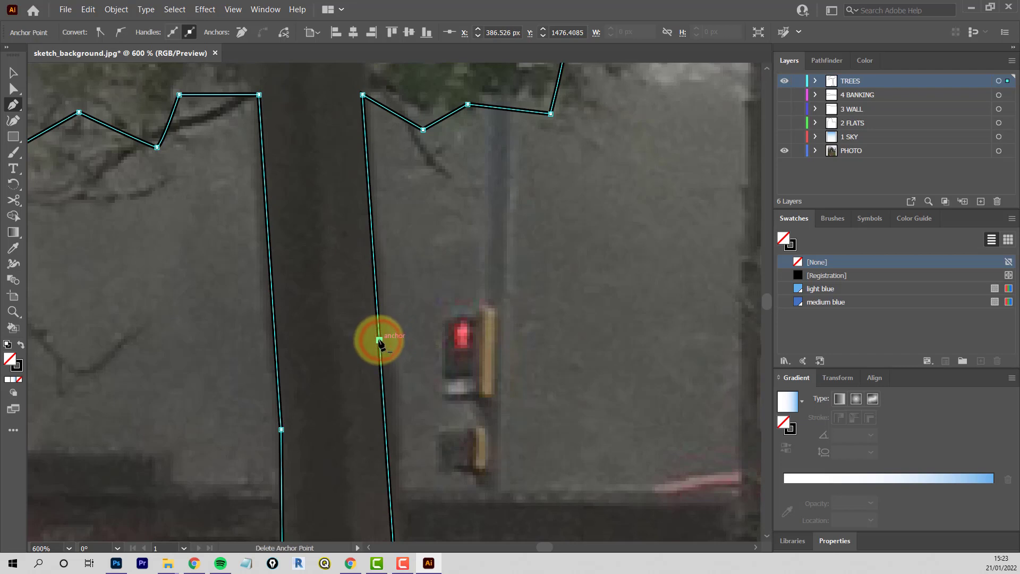
drag(379, 339, 389, 337)
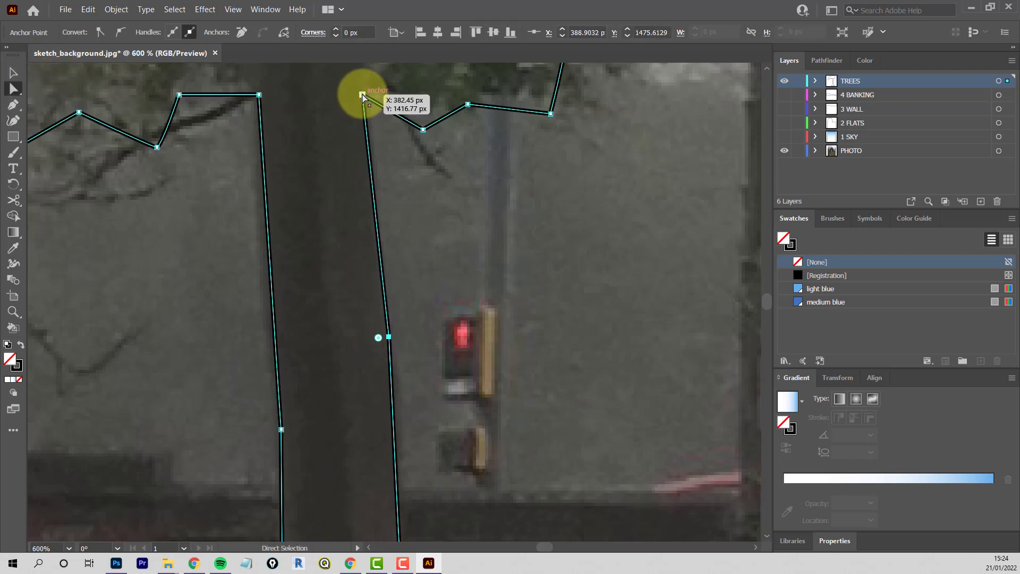
mouse_move(363, 95)
mouse_down()
mouse_move(371, 107)
mouse_move(358, 153)
mouse_move(368, 94)
mouse_up()
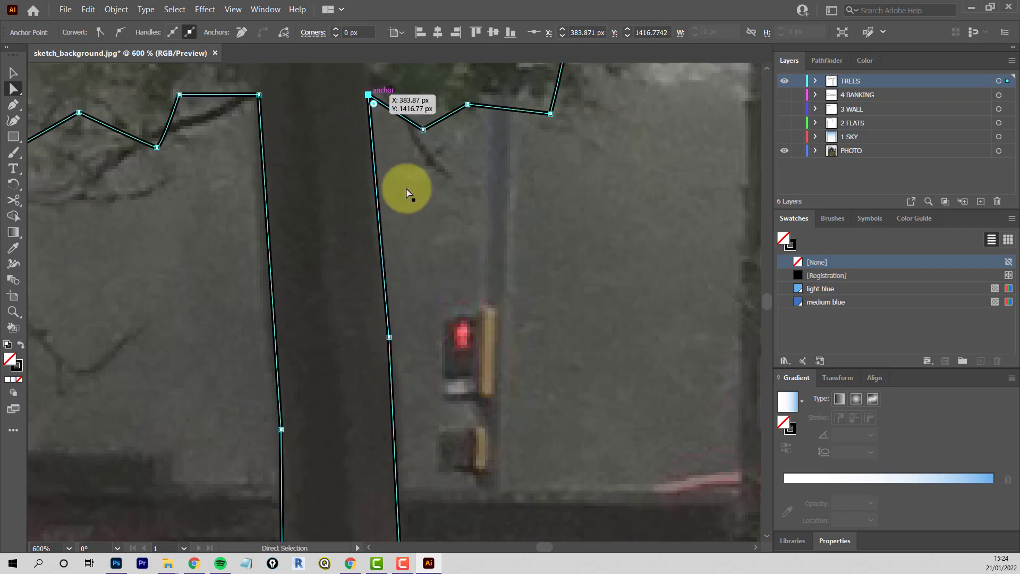
scroll(448, 269, down, 2)
scroll(449, 274, down, 3)
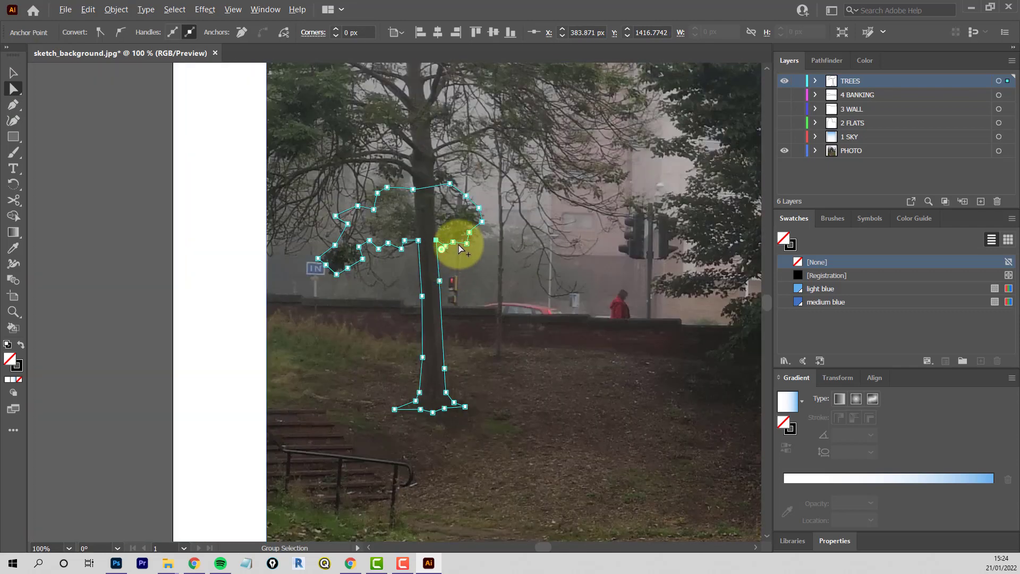
Step: Deselect the finished tree outline and switch to the Selection tool
click(479, 285)
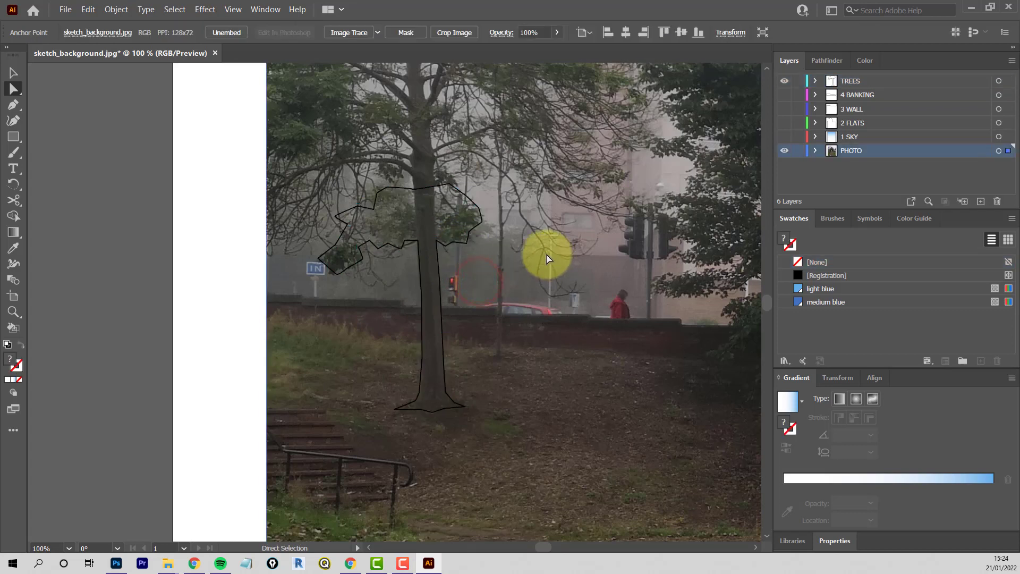
click(445, 240)
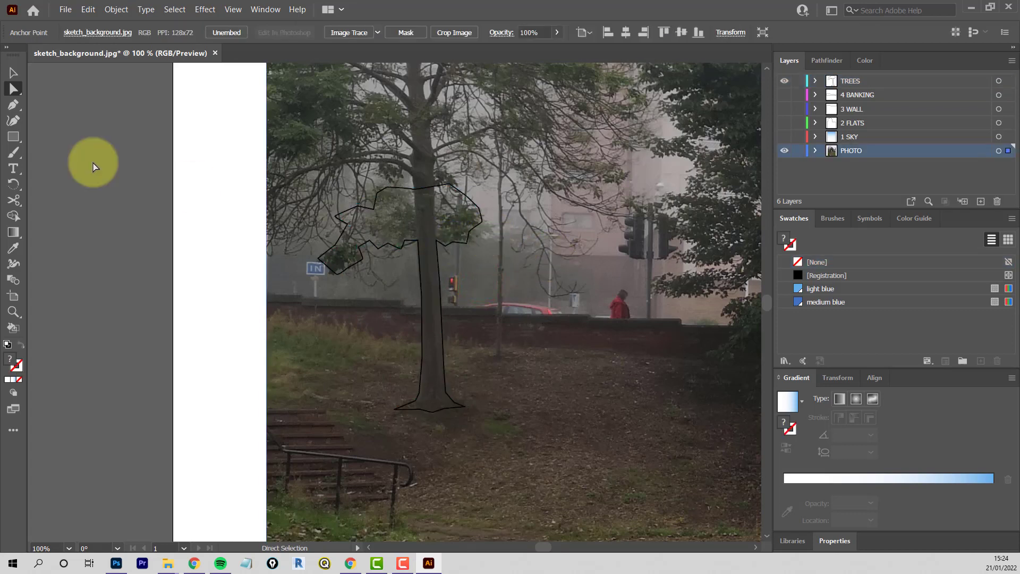
click(12, 74)
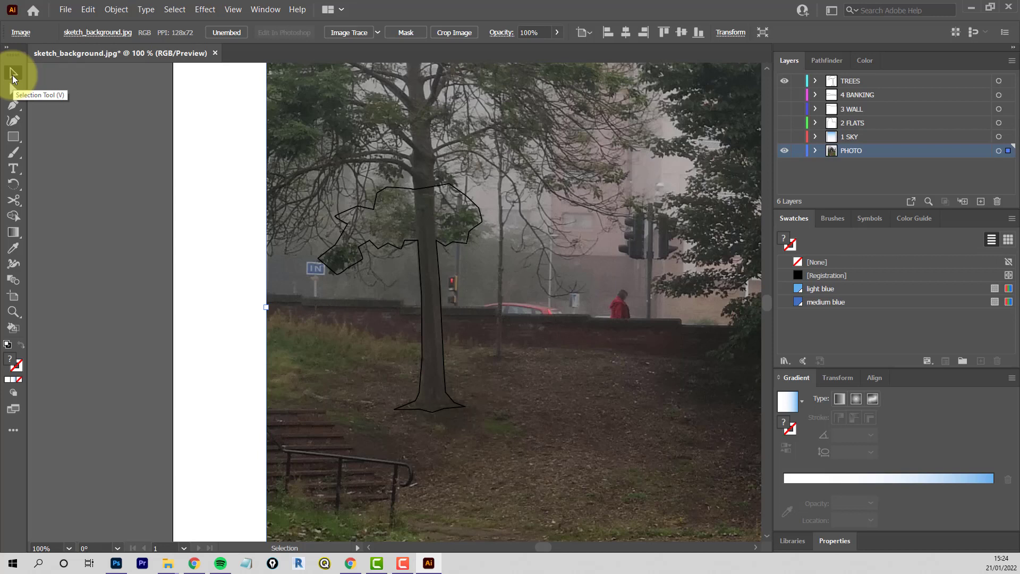
Step: Apply the default white fill and black stroke to the traced tree outline
click(398, 190)
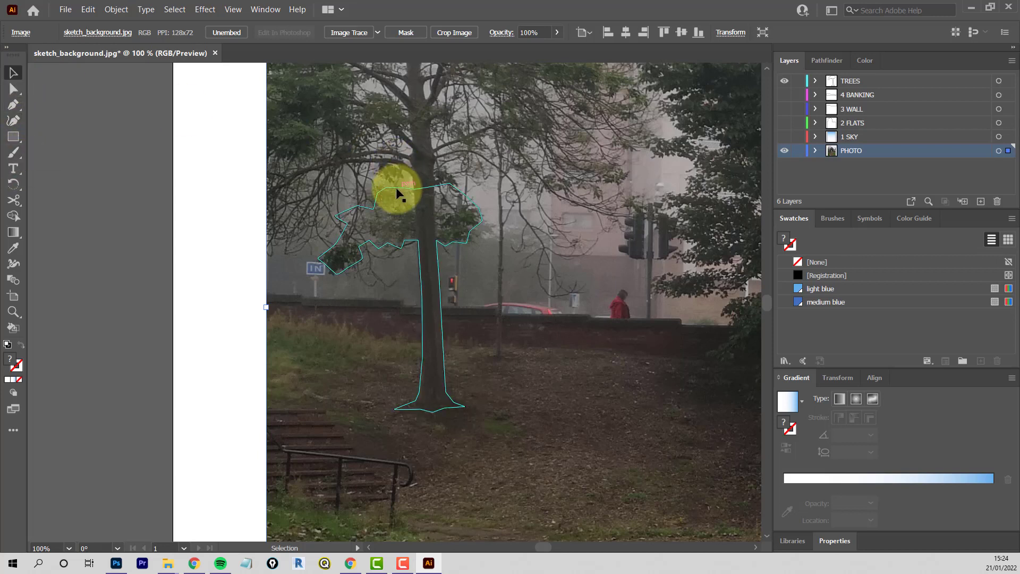
click(398, 189)
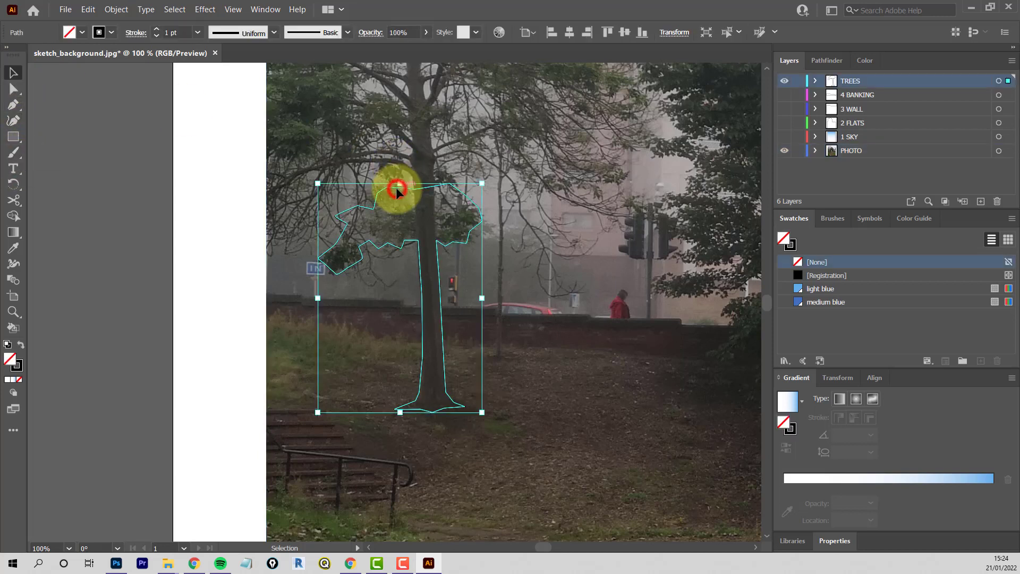
click(7, 346)
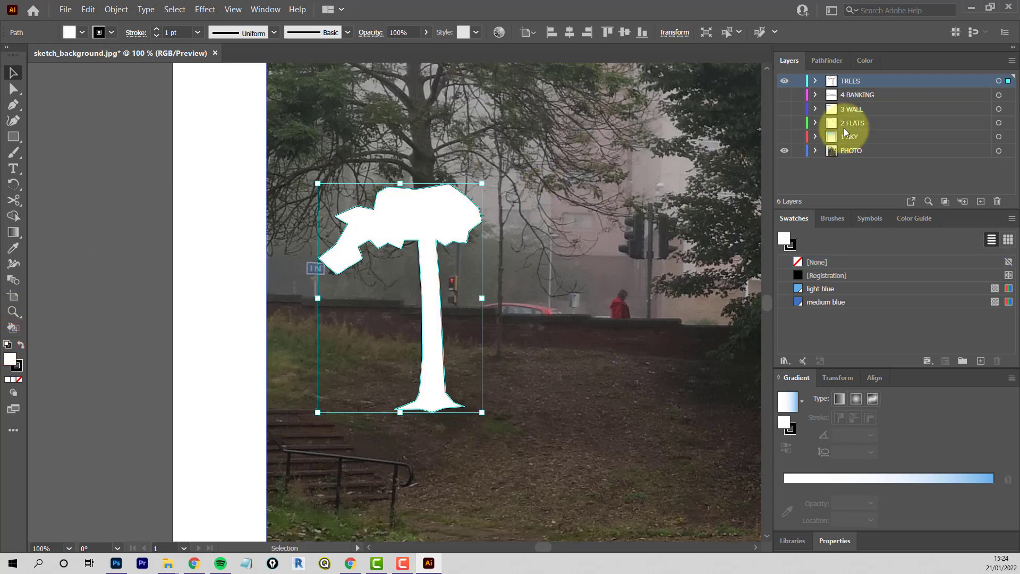
Step: Show the 4 BANKING, 3 WALL, 2 FLATS and 1 SKY layers again and deselect the tree outline
drag(785, 94, 780, 137)
click(118, 250)
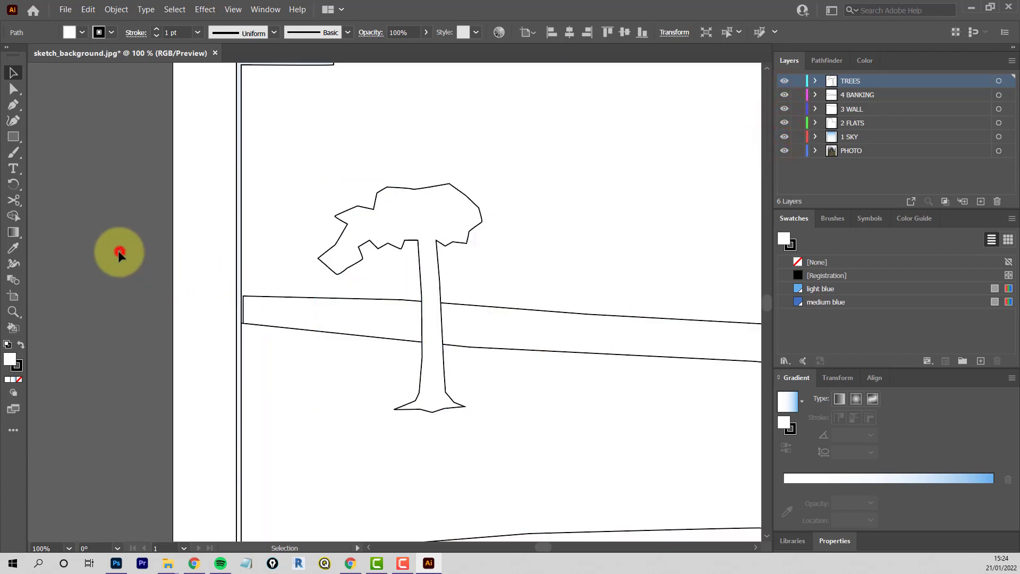
scroll(410, 337, down, 4)
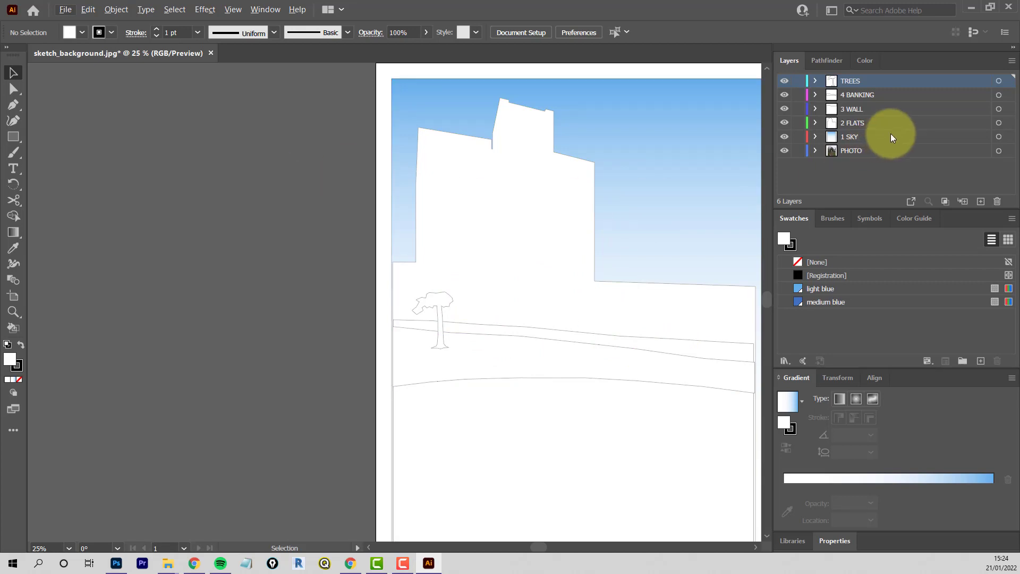
Step: Rename the TREES layer as 5 TREES
double_click(840, 82)
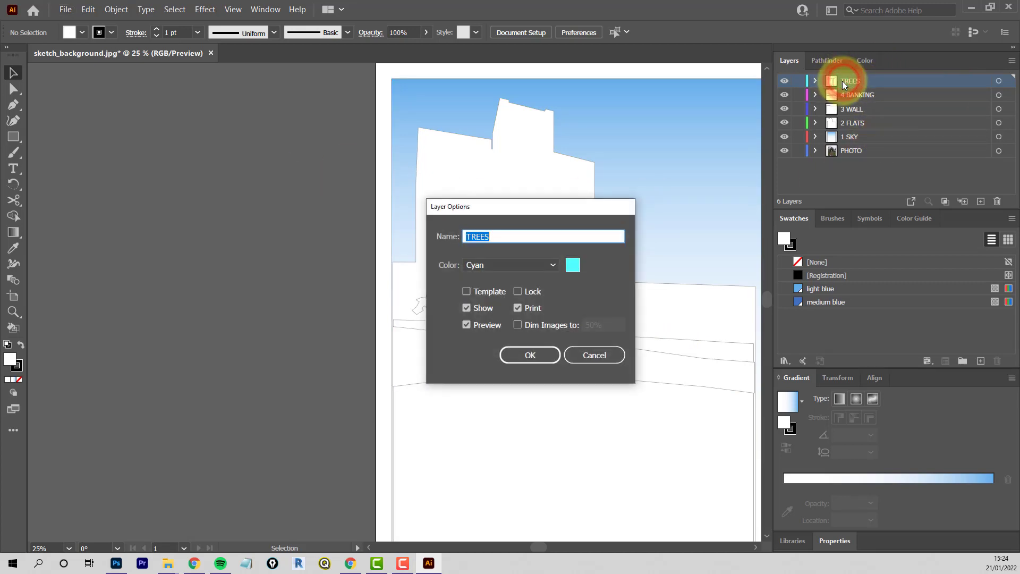
click(467, 235)
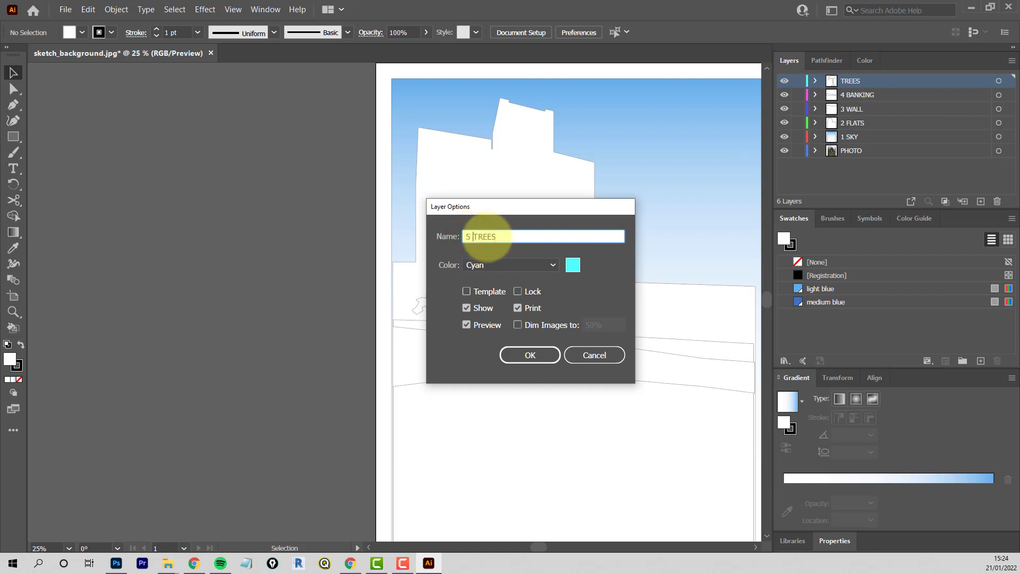
click(535, 355)
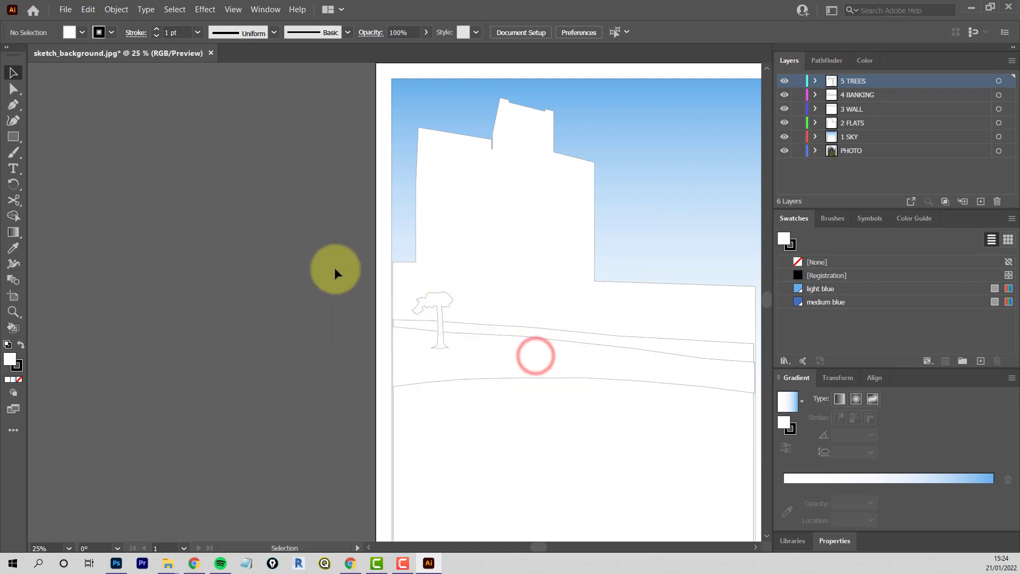
Step: Open the file 1 trees complete.ai from the Desktop folder
drag(294, 253, 159, 243)
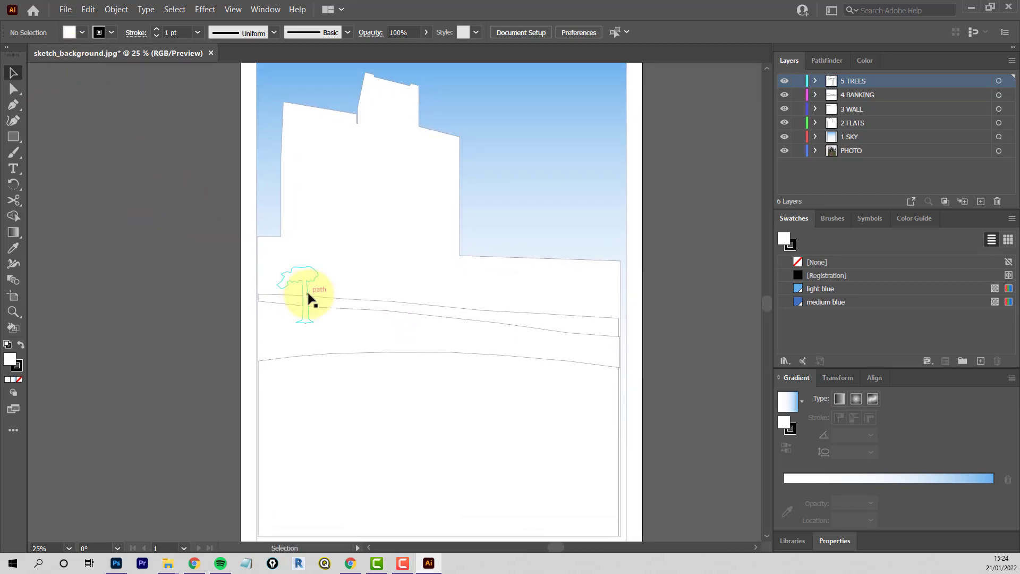
click(66, 10)
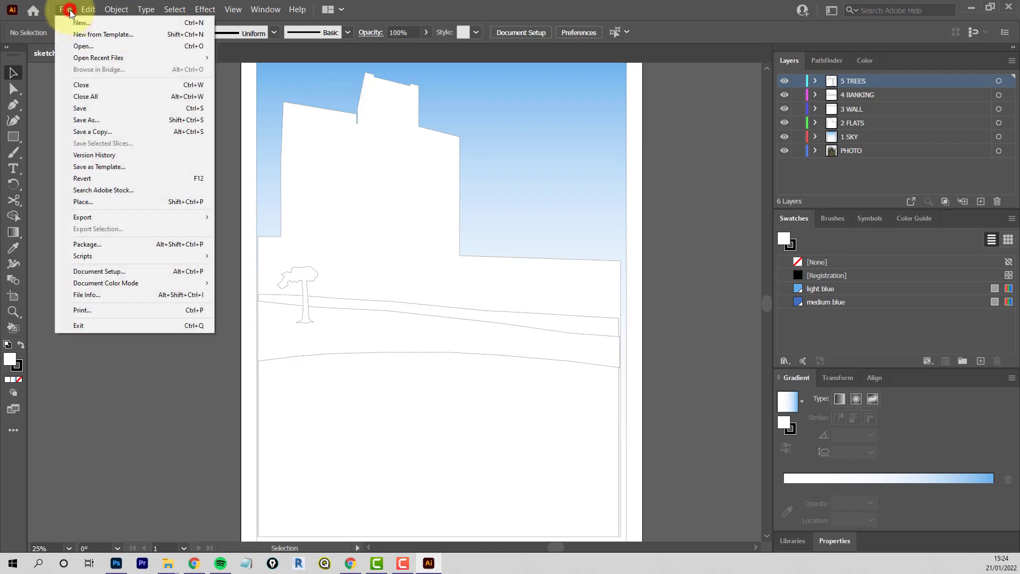
click(88, 47)
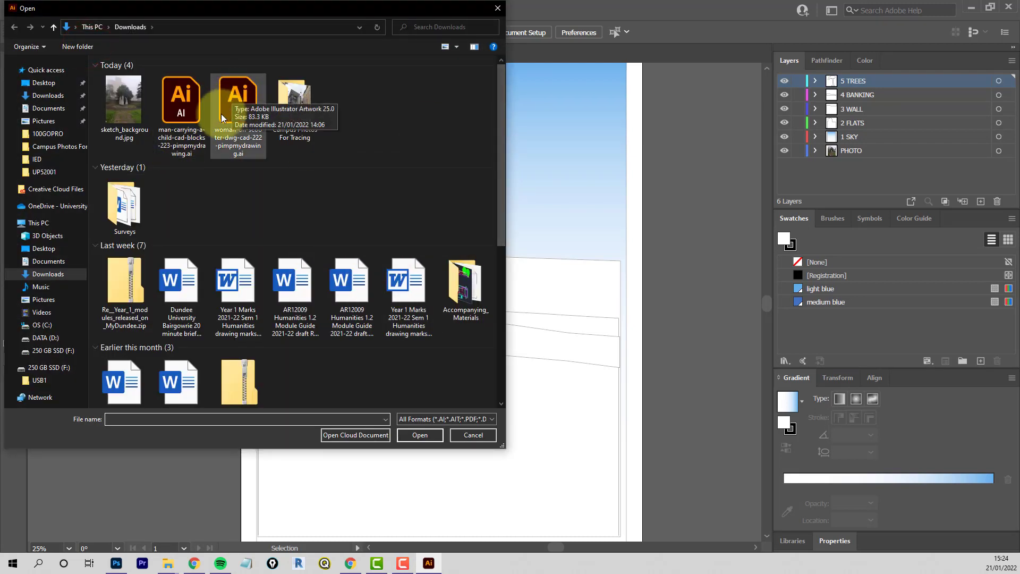
click(42, 82)
click(271, 372)
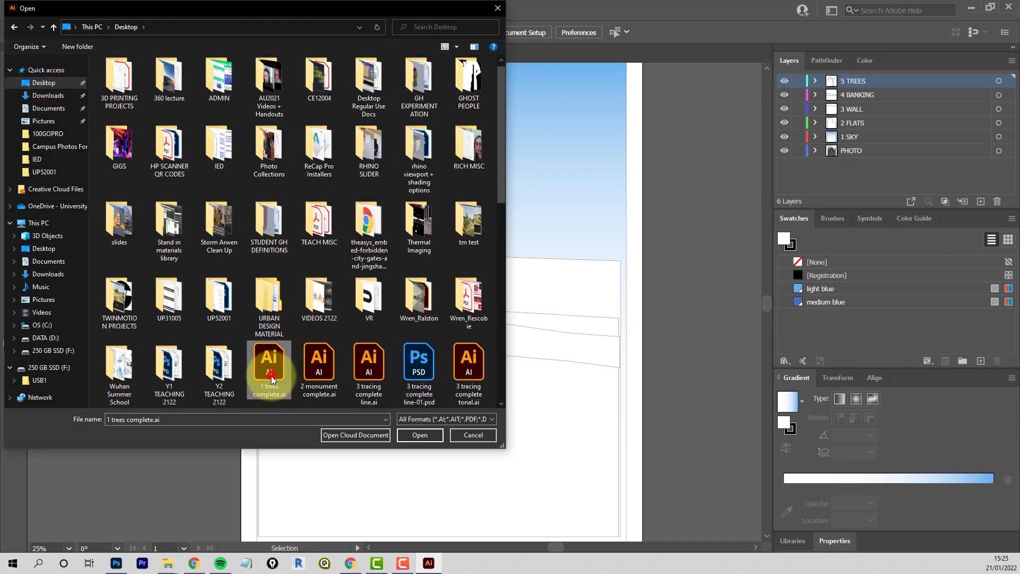
click(420, 435)
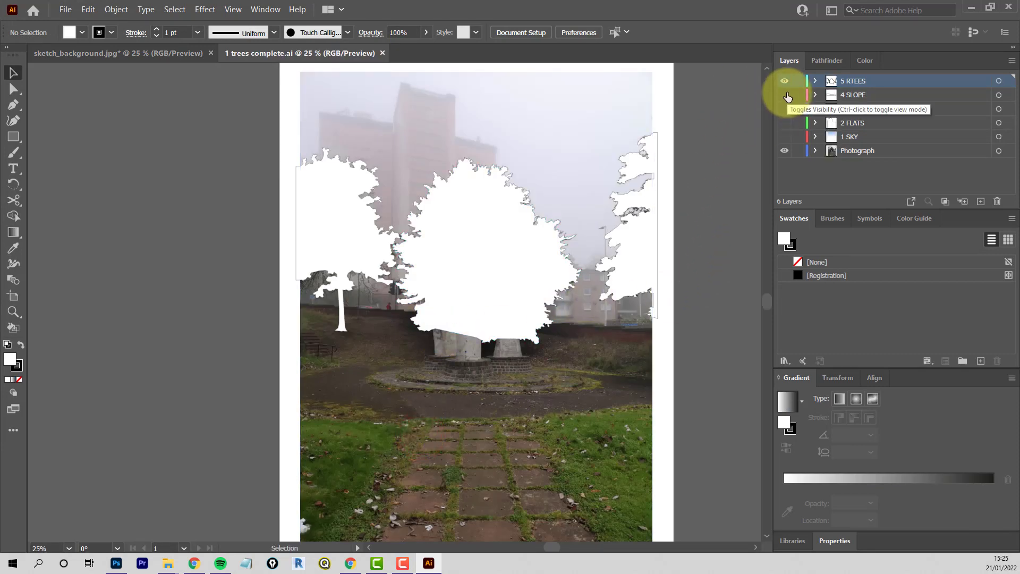
Step: Add a new layer above 5 RTEES and name it 6 MONUMENT
scroll(467, 228, up, 6)
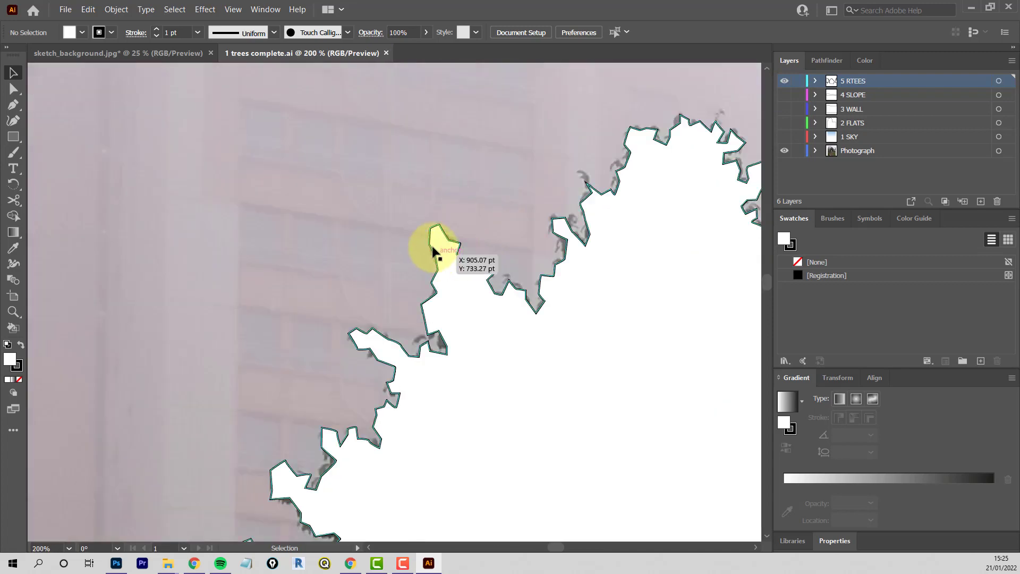
scroll(455, 255, down, 6)
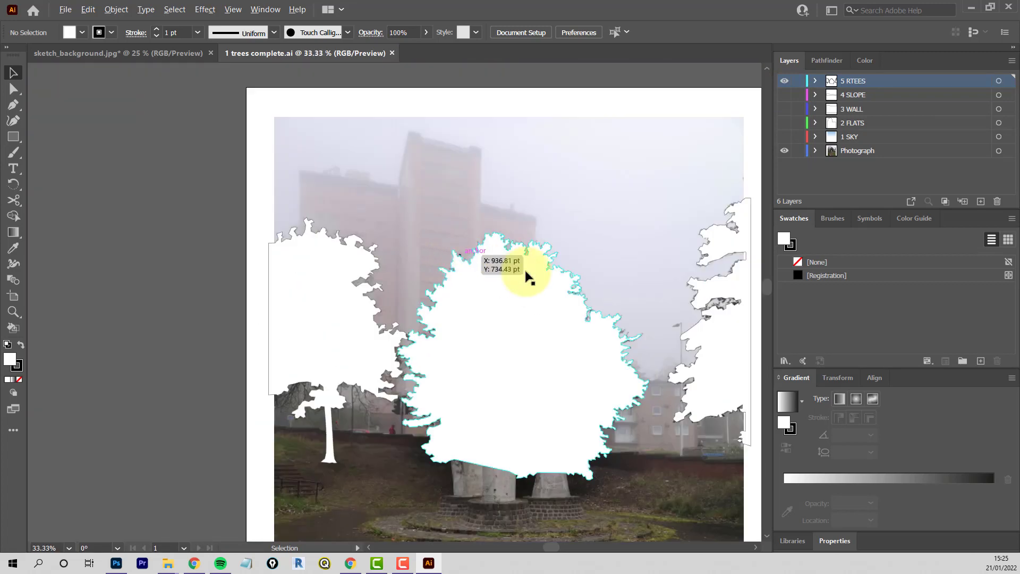
click(978, 202)
click(849, 81)
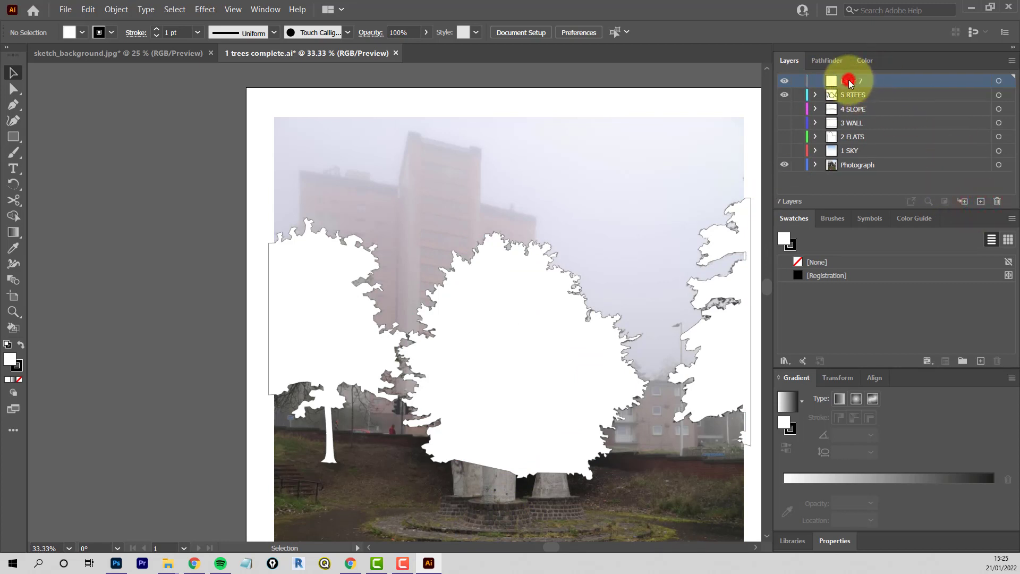
click(849, 81)
text(MONUM)
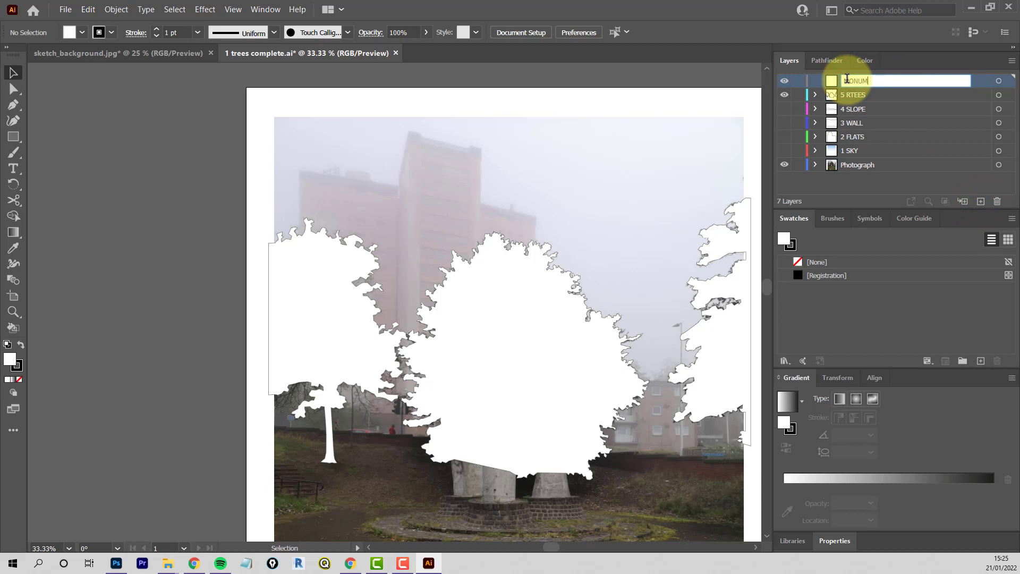
text(ENT)
click(843, 79)
click(205, 269)
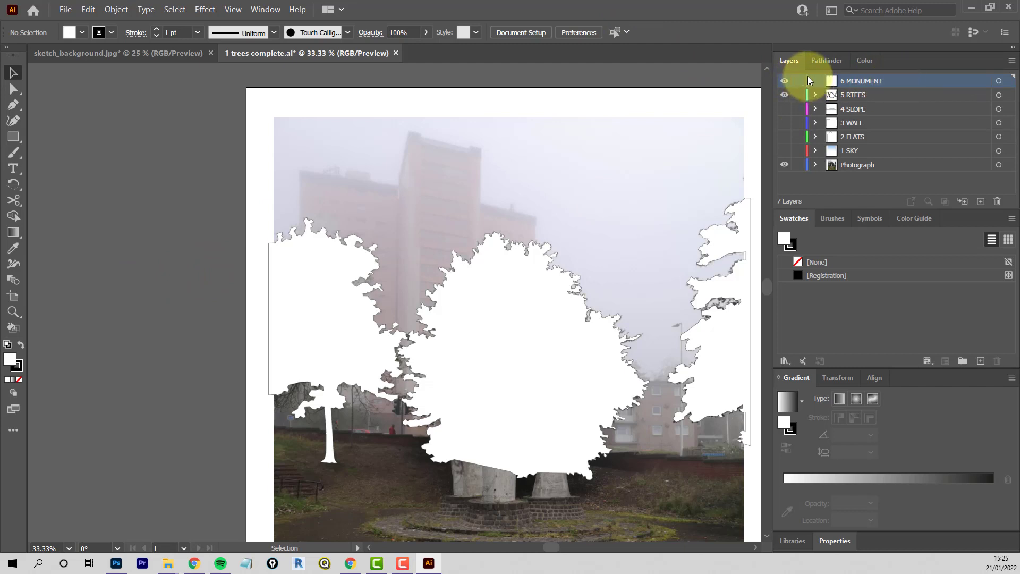
Step: Change the 6 MONUMENT layer's identification colour to yellow (RGB 255, 255, 0)
double_click(913, 81)
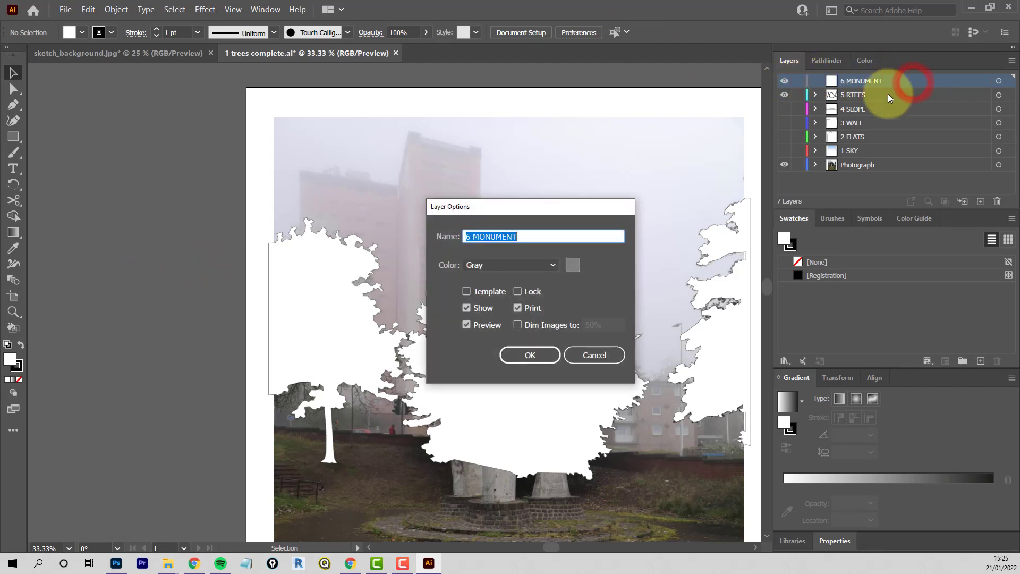
click(573, 265)
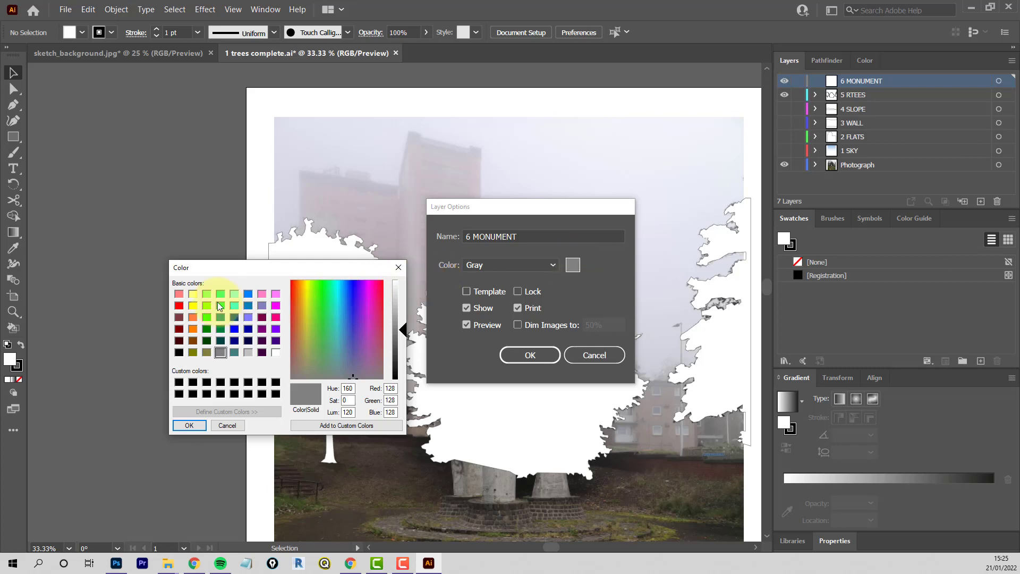
click(192, 306)
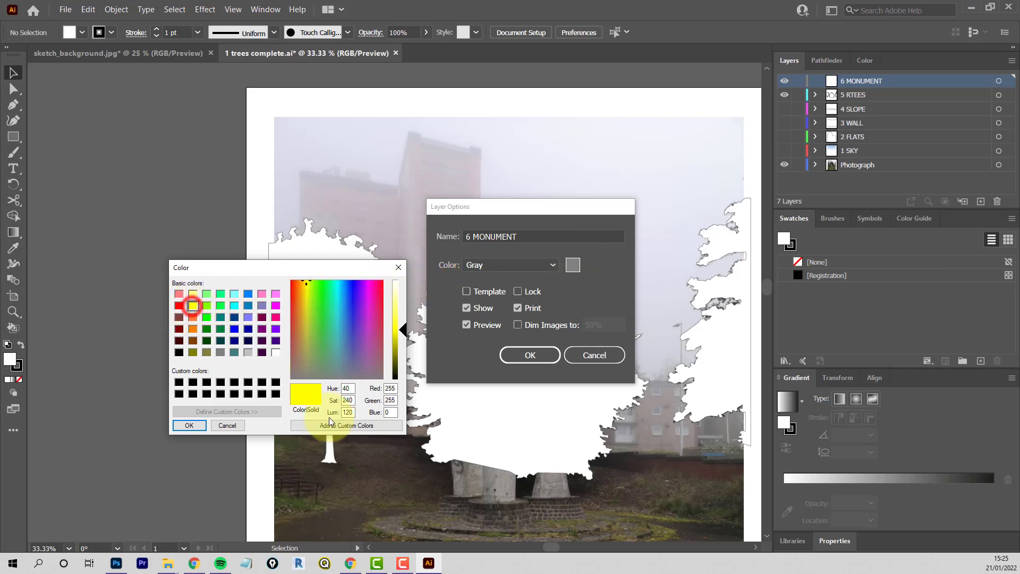
click(189, 425)
click(525, 354)
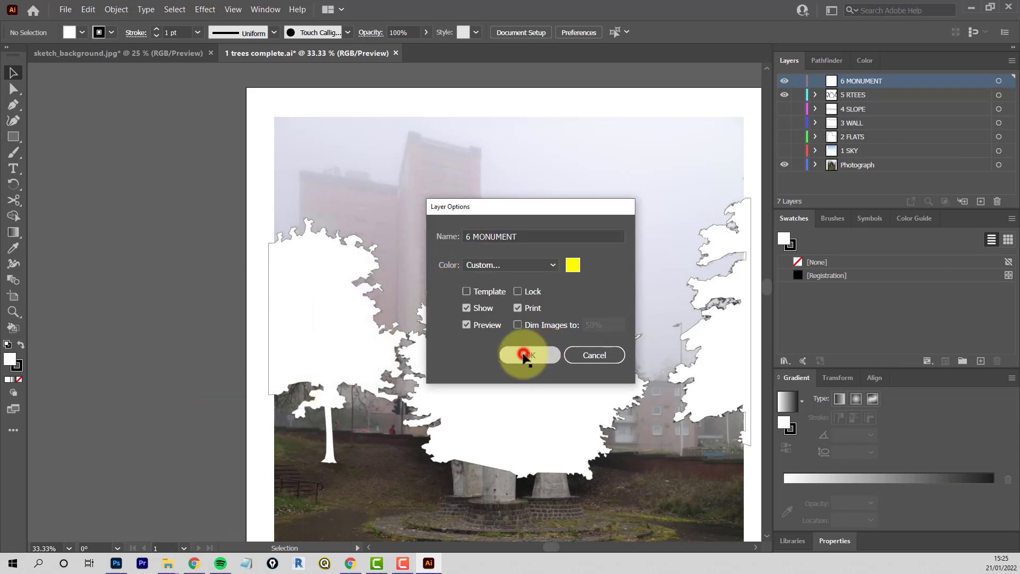
Step: Hide the 5 RTEES layer and trace the lower right edge of the rightmost monument stone with four Pen anchor points
click(784, 95)
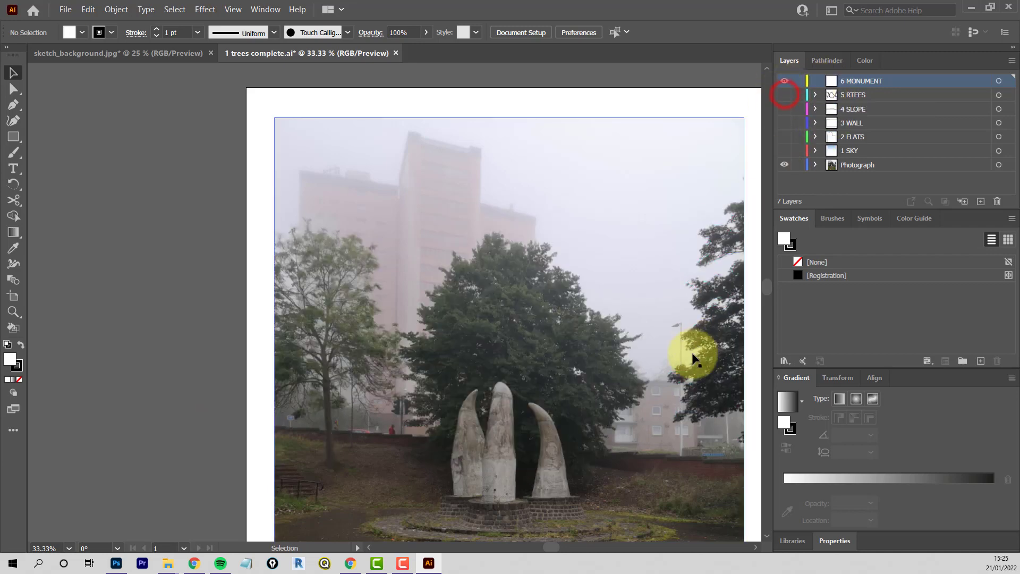
scroll(521, 512, up, 4)
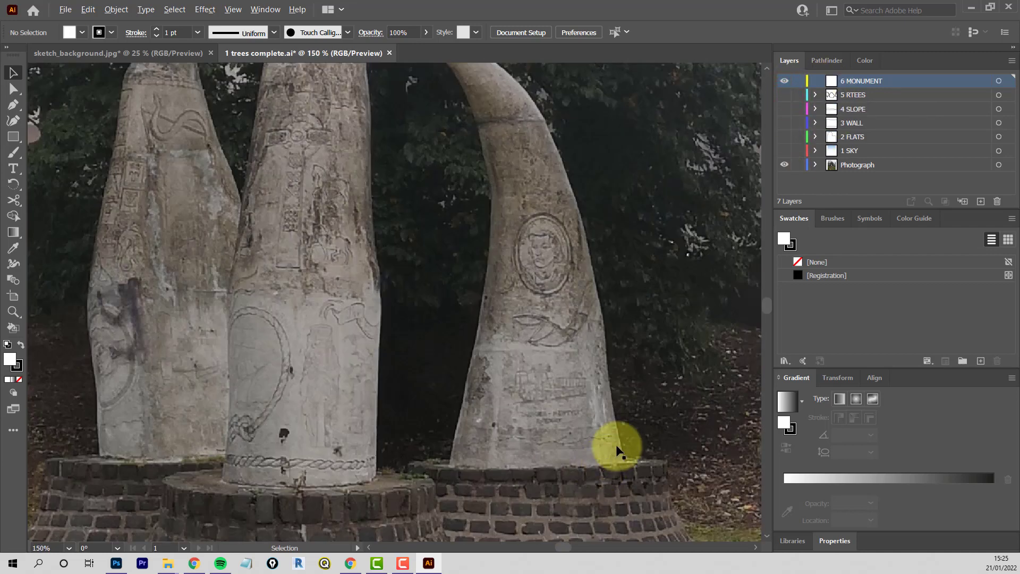
scroll(763, 306, up, 3)
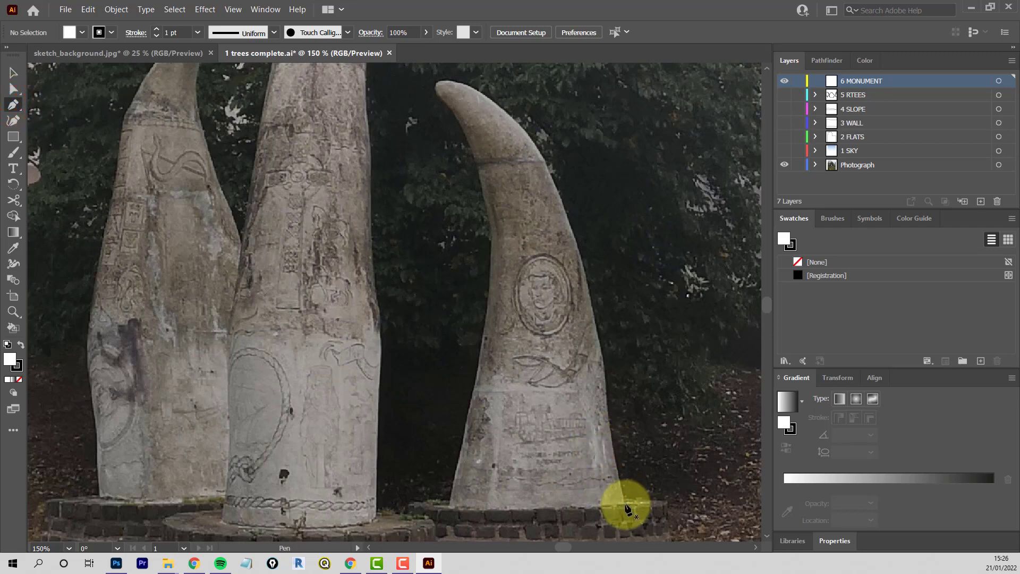
scroll(627, 509, up, 3)
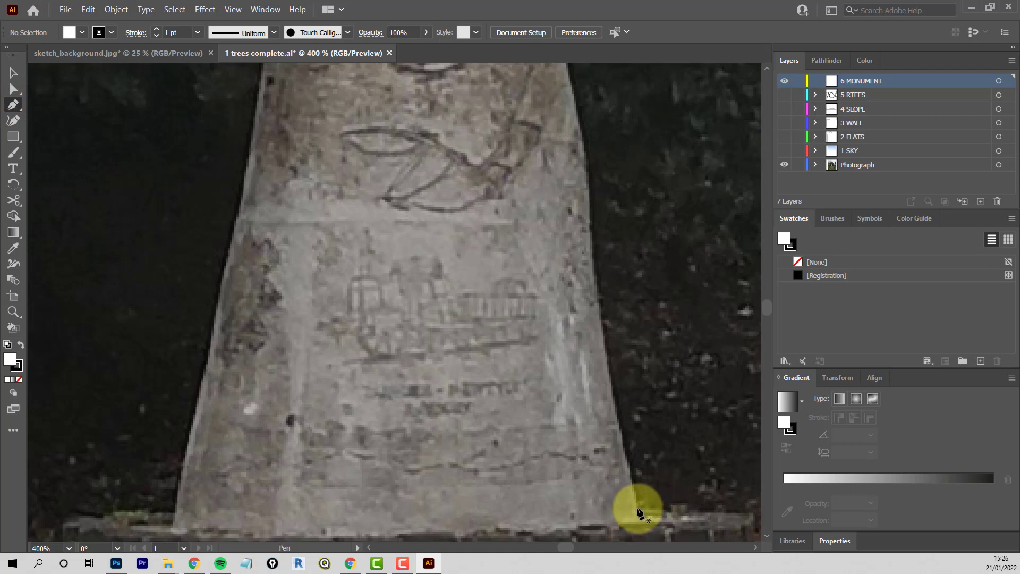
click(637, 509)
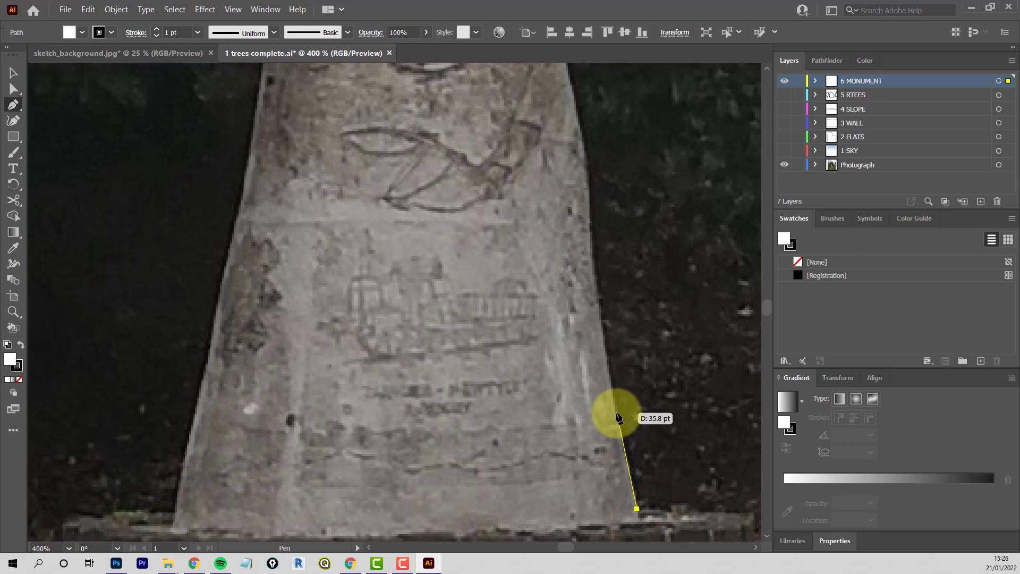
click(615, 412)
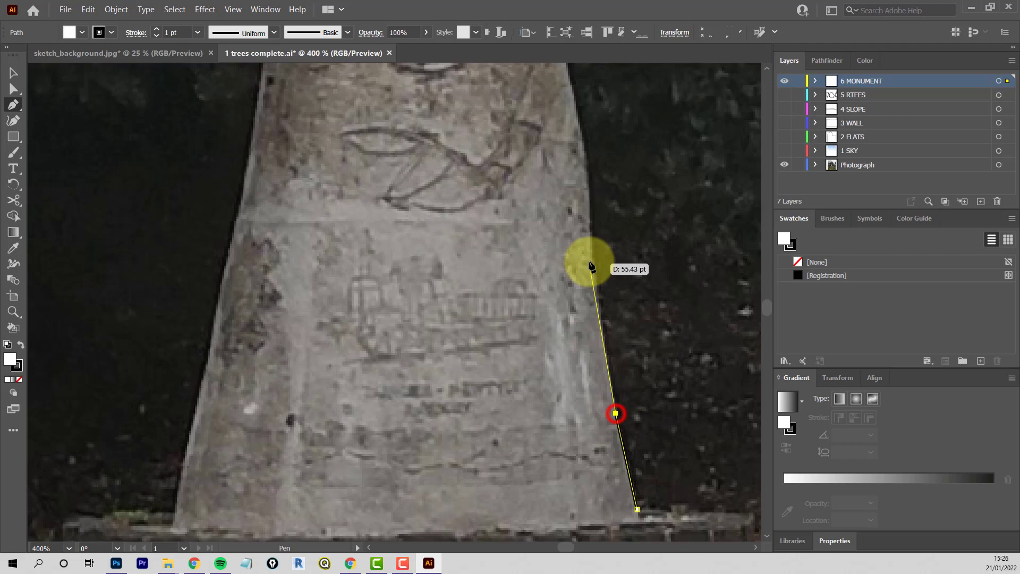
click(600, 320)
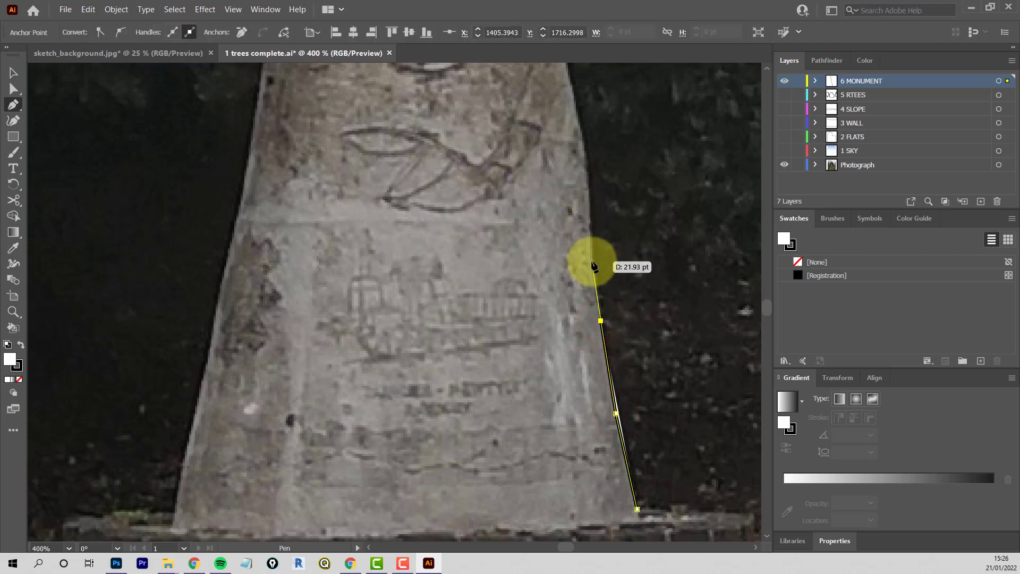
click(592, 259)
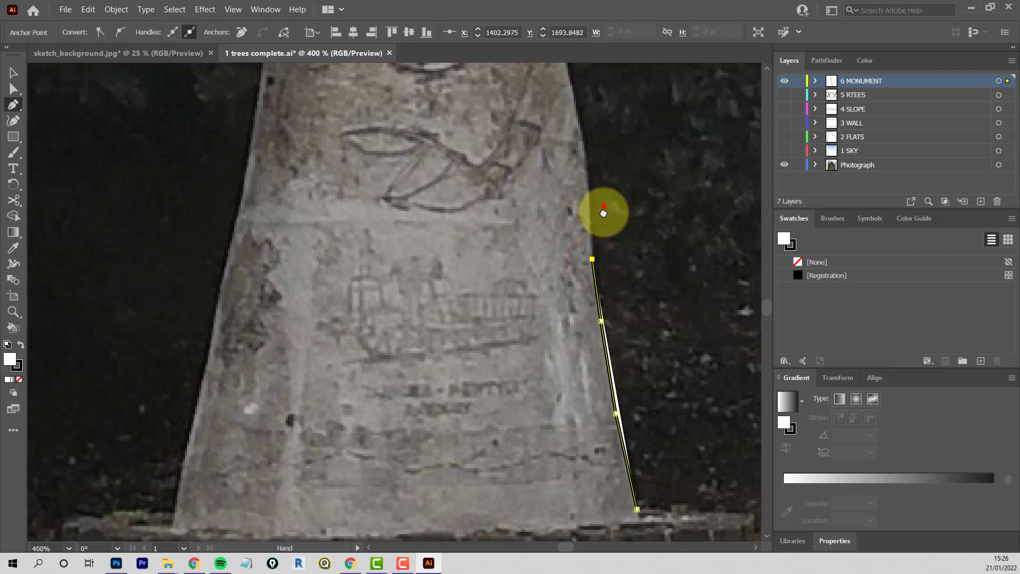
Step: Set the path's fill to None and extend the stone's right edge upward with a curved anchor below the oval portrait
drag(603, 213, 602, 263)
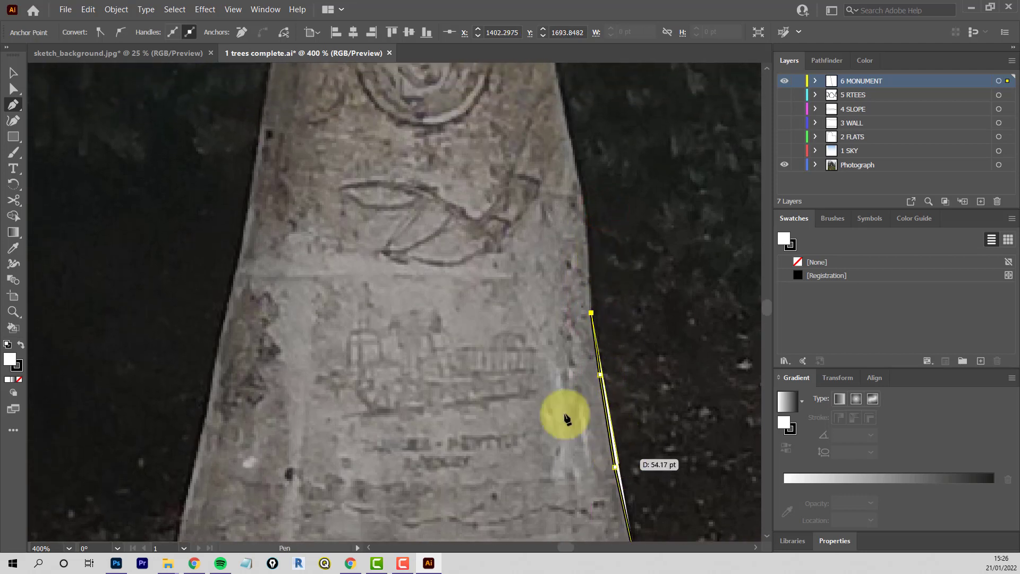
click(18, 380)
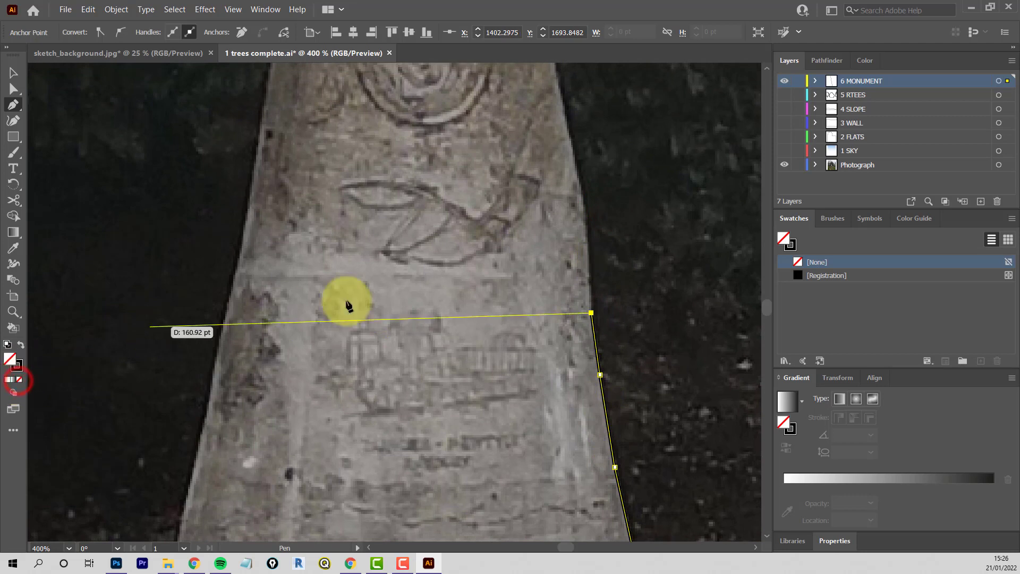
click(562, 107)
drag(557, 105, 538, 92)
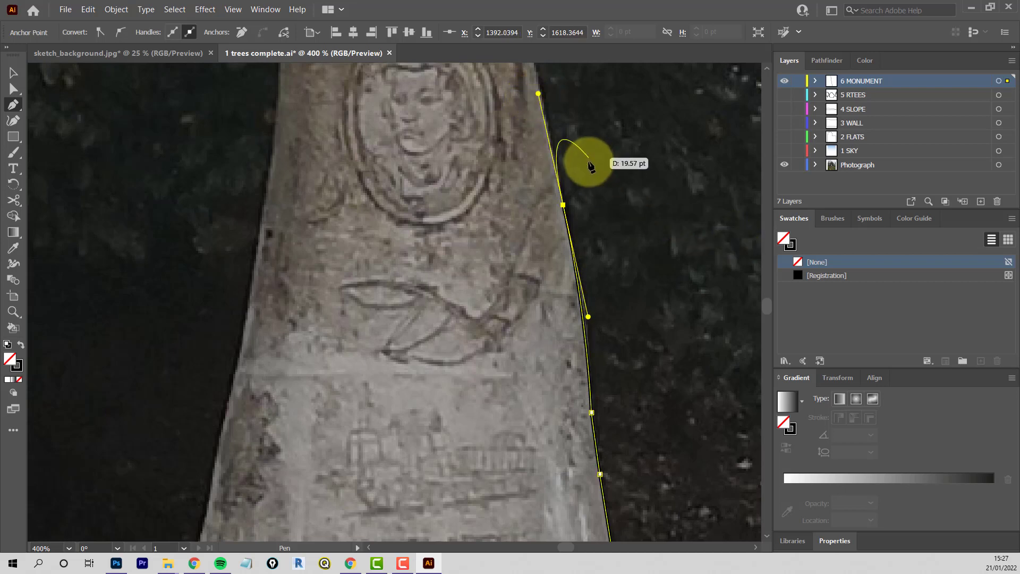
Step: Continue the right edge past the oval portrait with a corner anchor and a curved anchor at the horizontal joint
drag(581, 159, 571, 368)
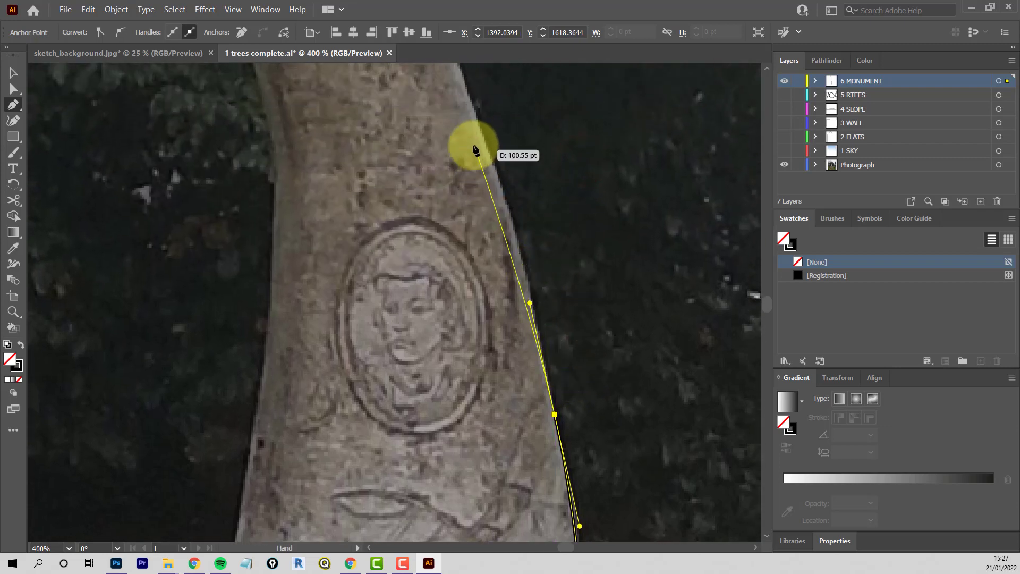
scroll(438, 155, down, 2)
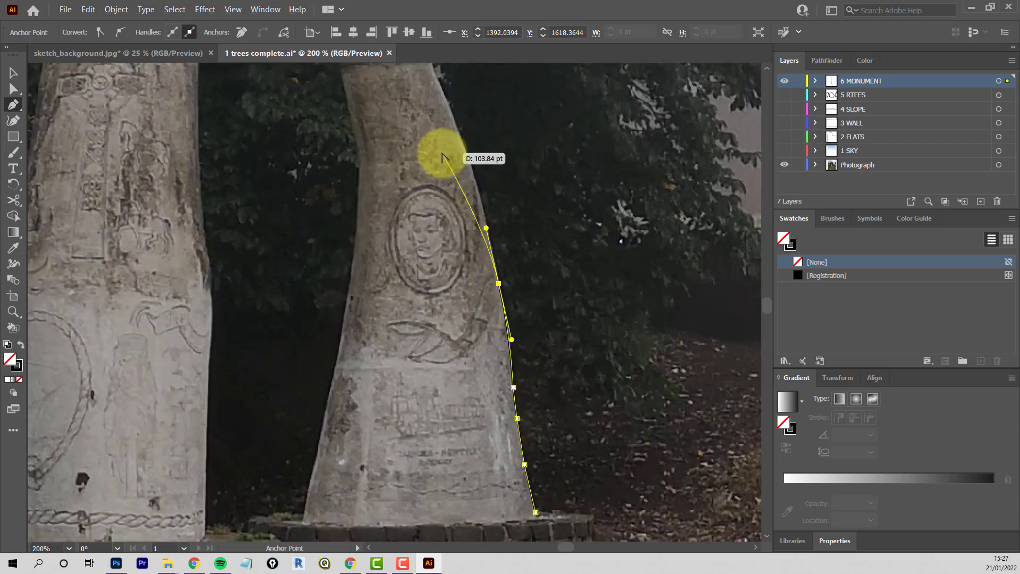
drag(422, 146, 439, 239)
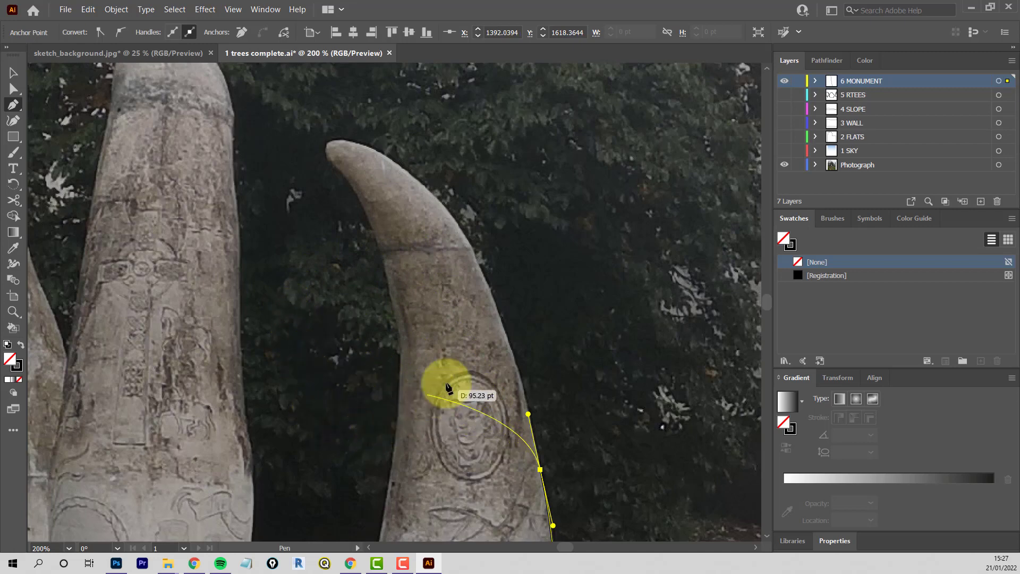
scroll(531, 435, up, 1)
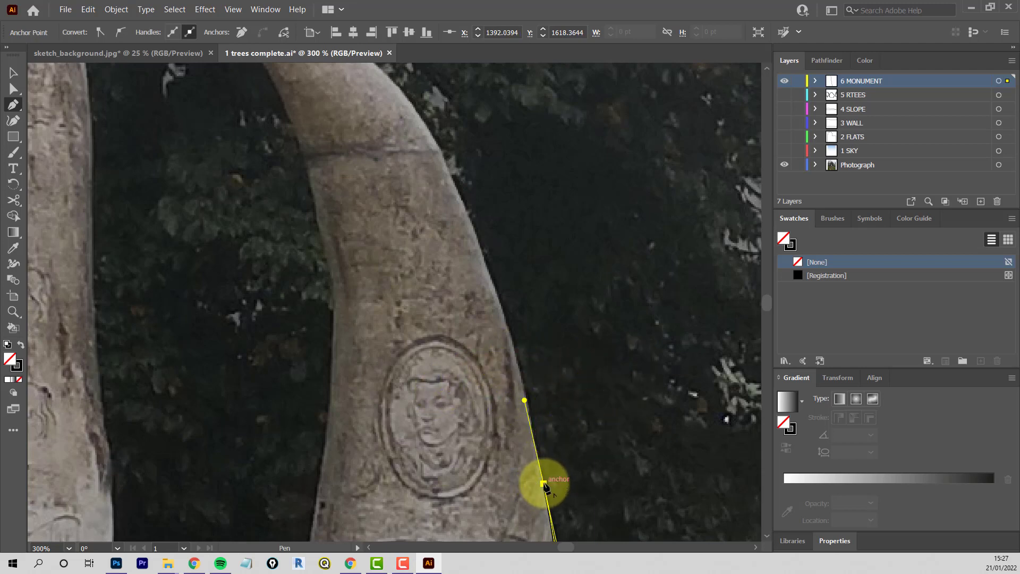
drag(544, 484, 526, 394)
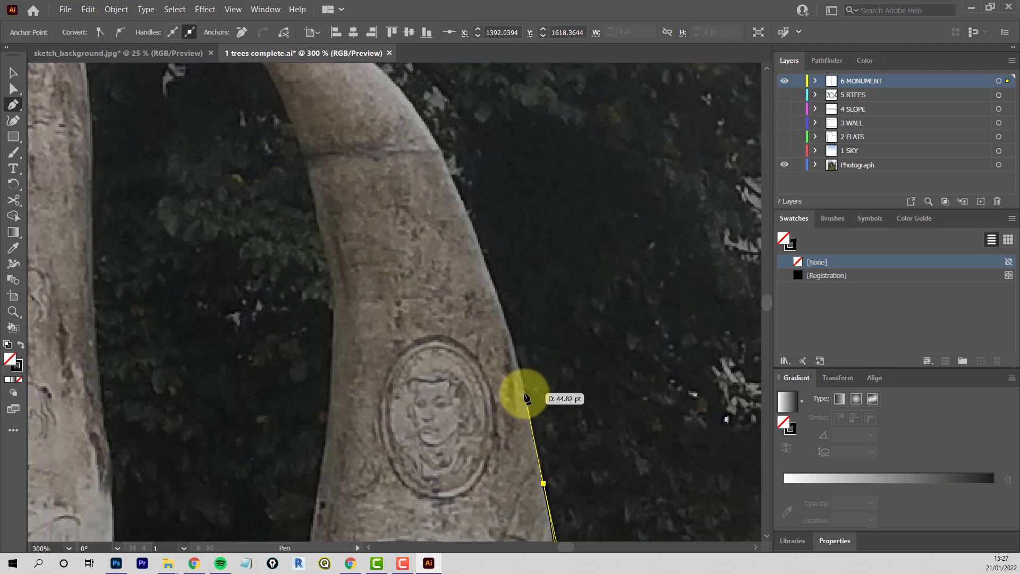
click(524, 394)
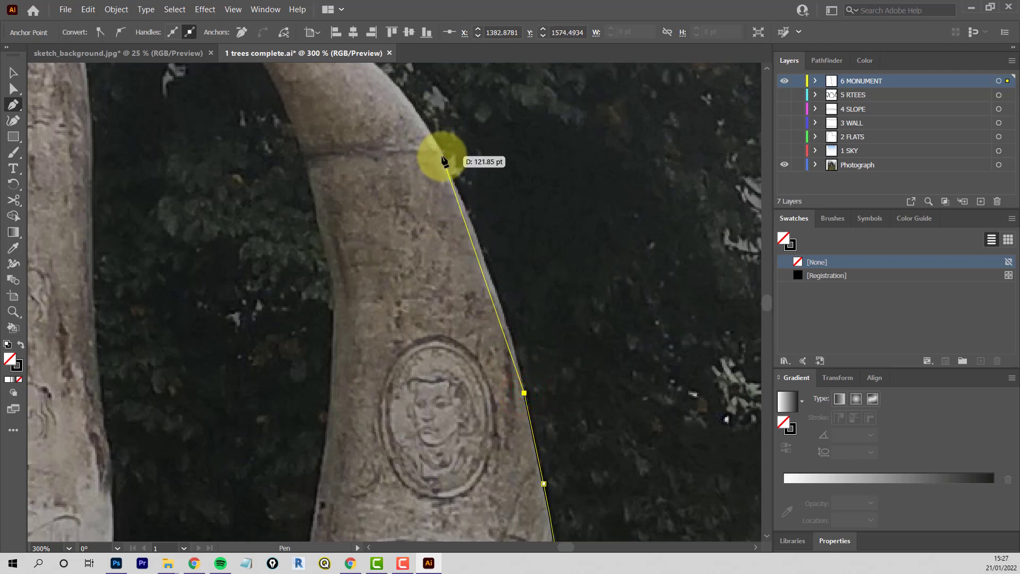
drag(443, 158, 400, 75)
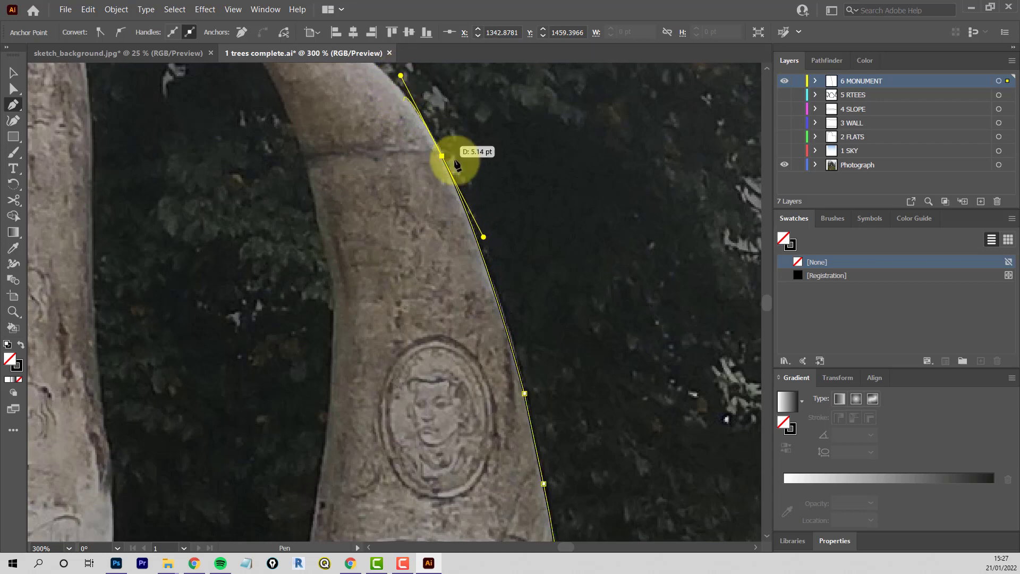
Step: Trace the stone's upper right edge from the joint to near the tip, removing the outgoing curve handles
drag(485, 165, 597, 404)
scroll(511, 359, up, 2)
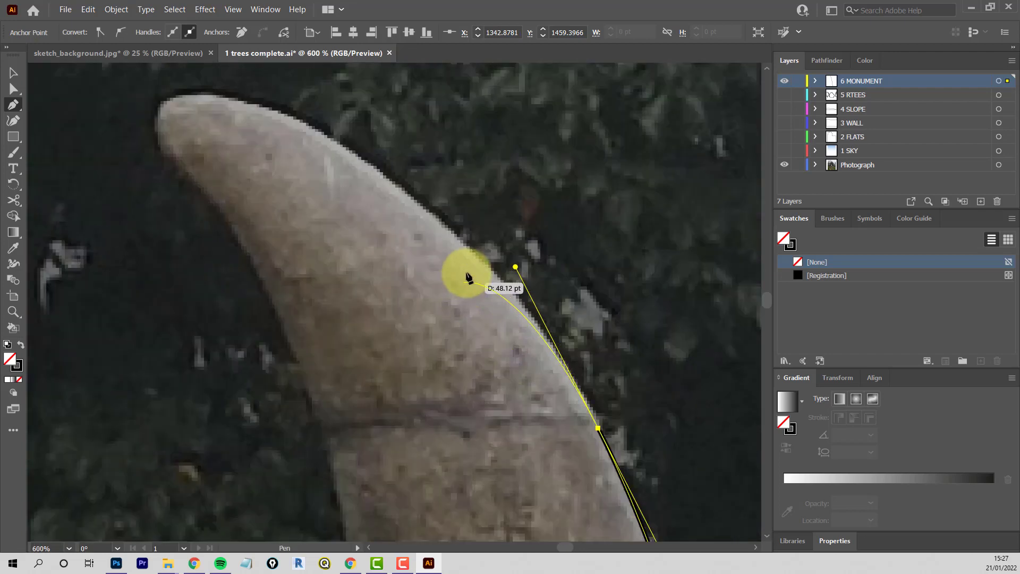
drag(333, 139, 502, 315)
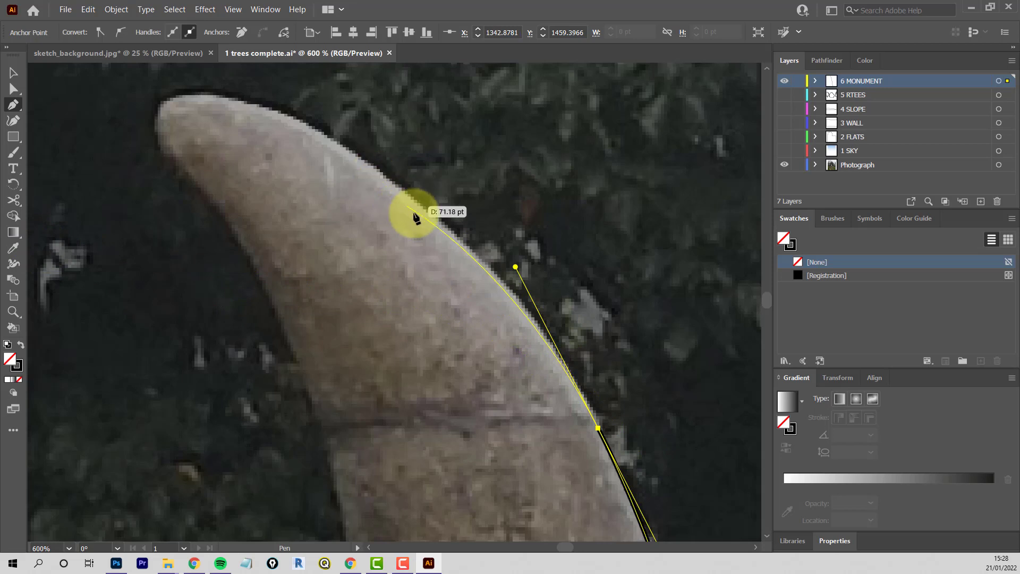
click(598, 429)
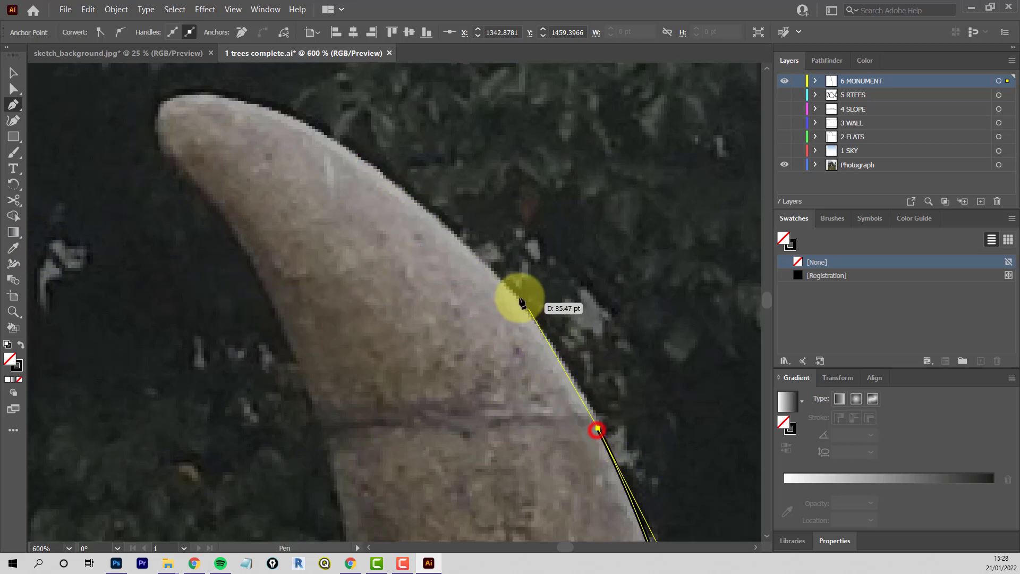
click(566, 373)
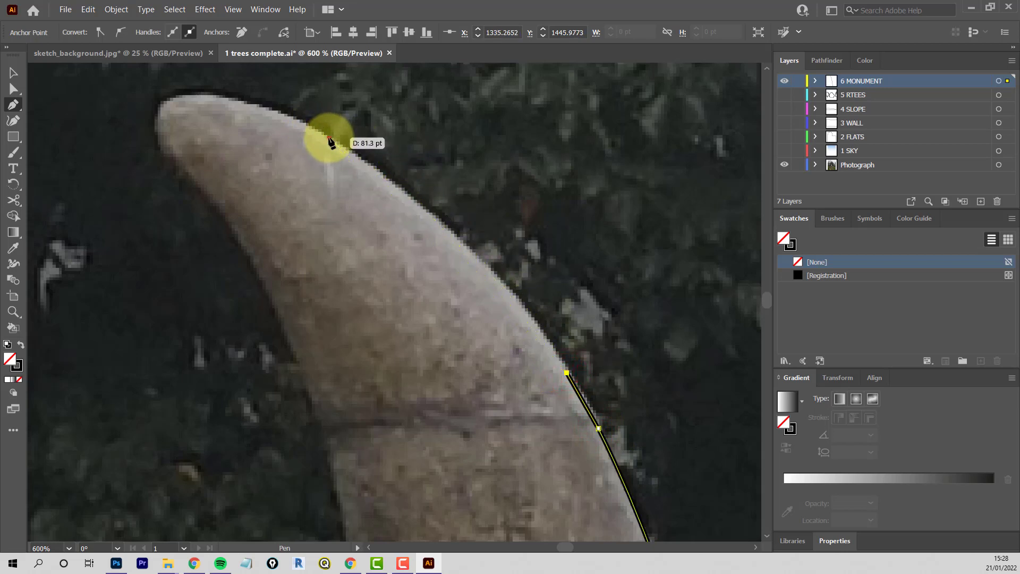
drag(330, 142, 198, 293)
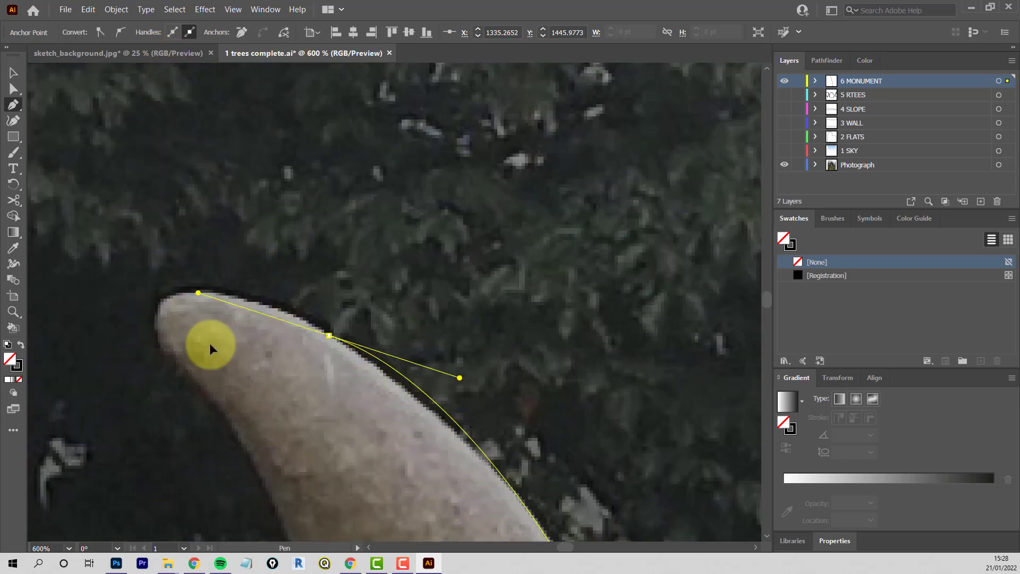
drag(209, 343, 148, 164)
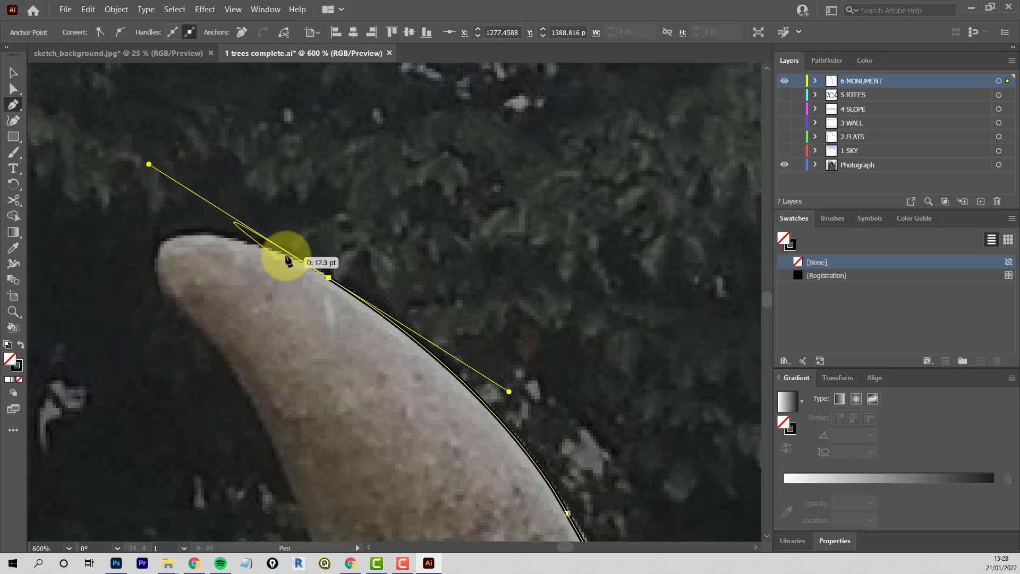
click(329, 277)
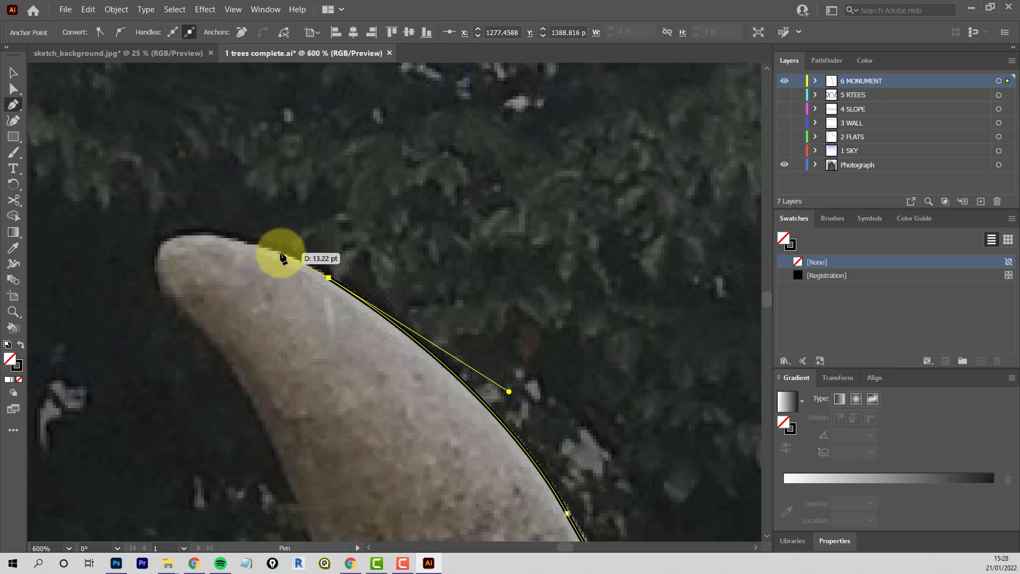
Step: Outline the stone's rounded tip with two corner anchors and a curved anchor on its underside
click(278, 252)
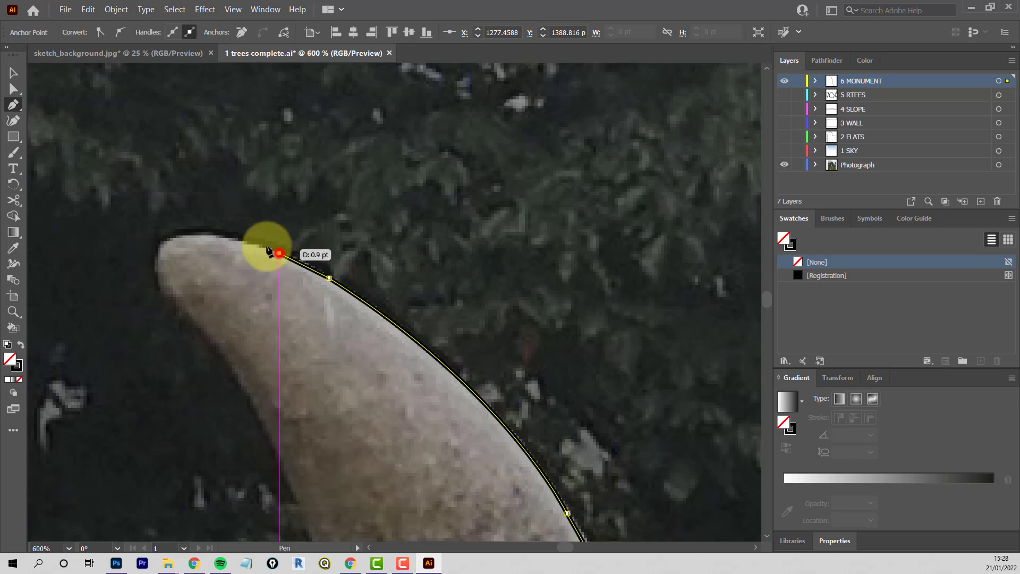
click(224, 239)
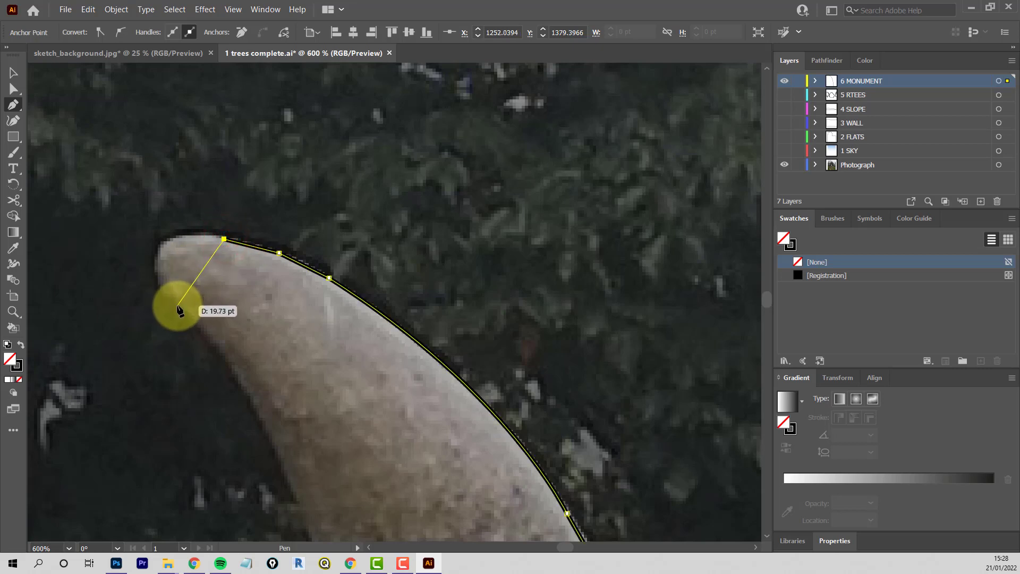
drag(177, 302, 207, 338)
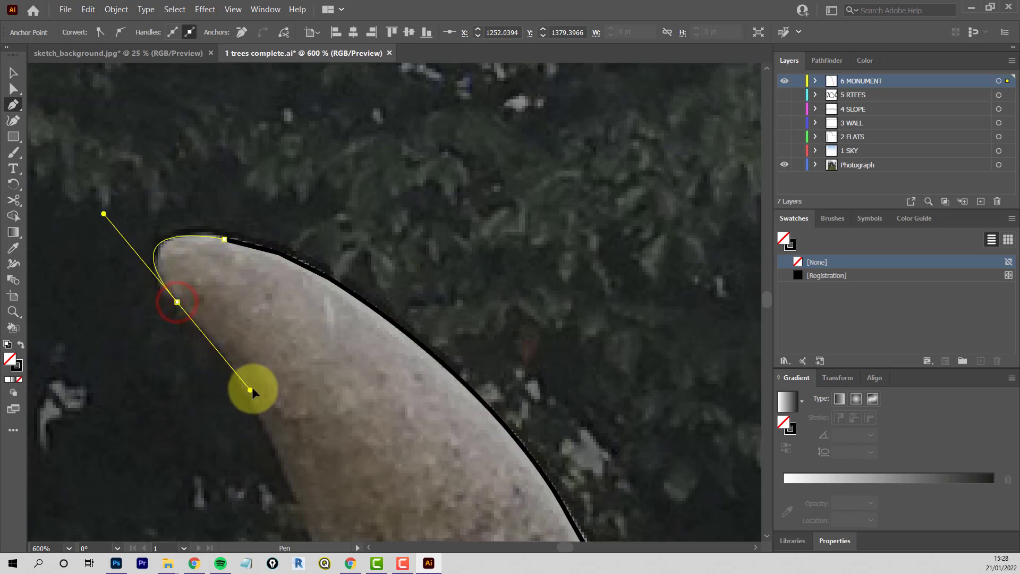
mouse_move(251, 390)
mouse_down()
mouse_move(237, 391)
mouse_move(245, 387)
mouse_up()
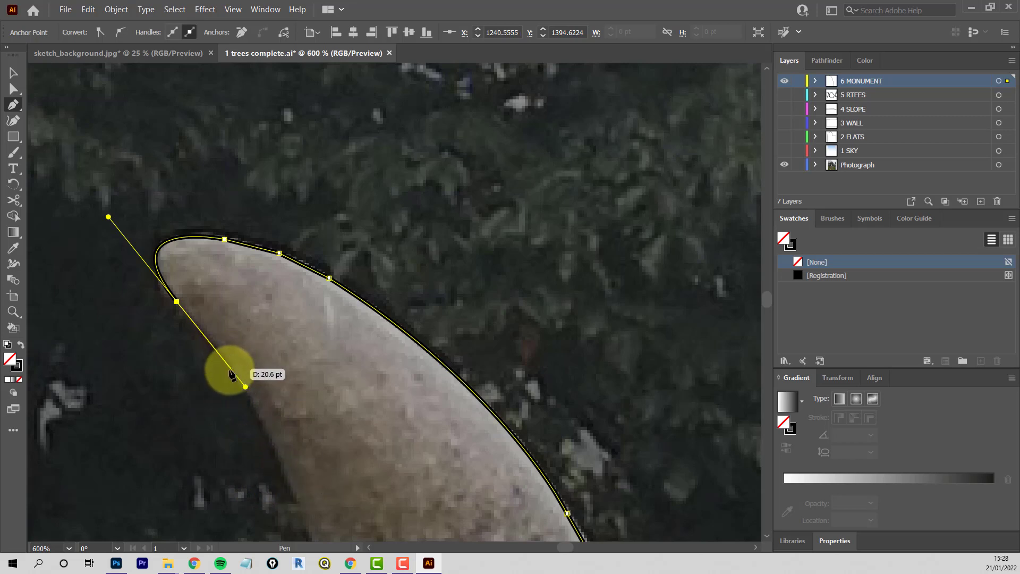
Step: Trace the inner left edge from the tip down past the joint with a corner anchor and a curved anchor
click(259, 414)
drag(373, 435, 338, 167)
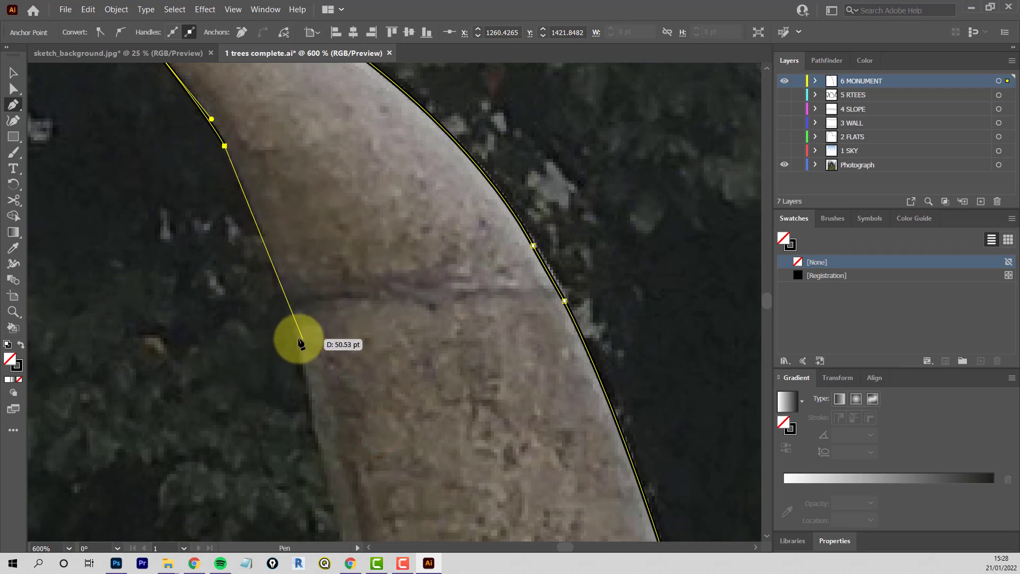
click(305, 376)
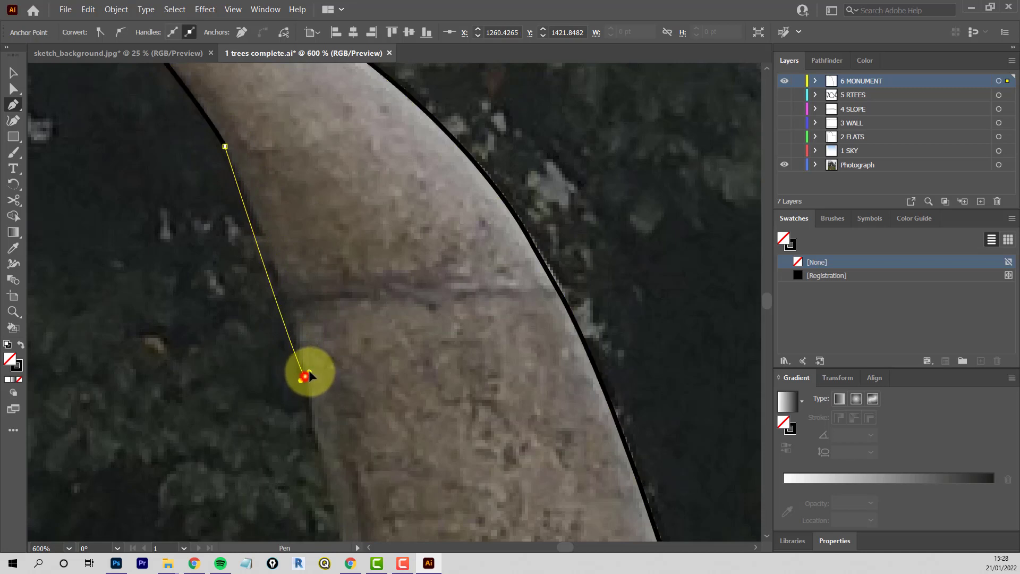
drag(320, 478, 321, 480)
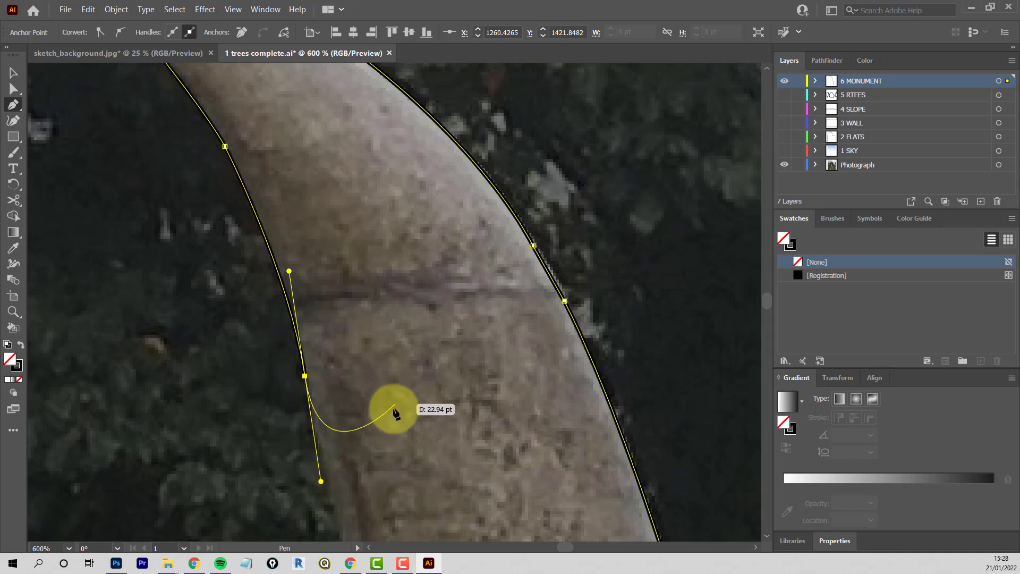
Step: Remove the last anchor's outgoing handle and curve the left edge down to an anchor beside the bird carving
drag(393, 420, 376, 180)
scroll(375, 201, down, 2)
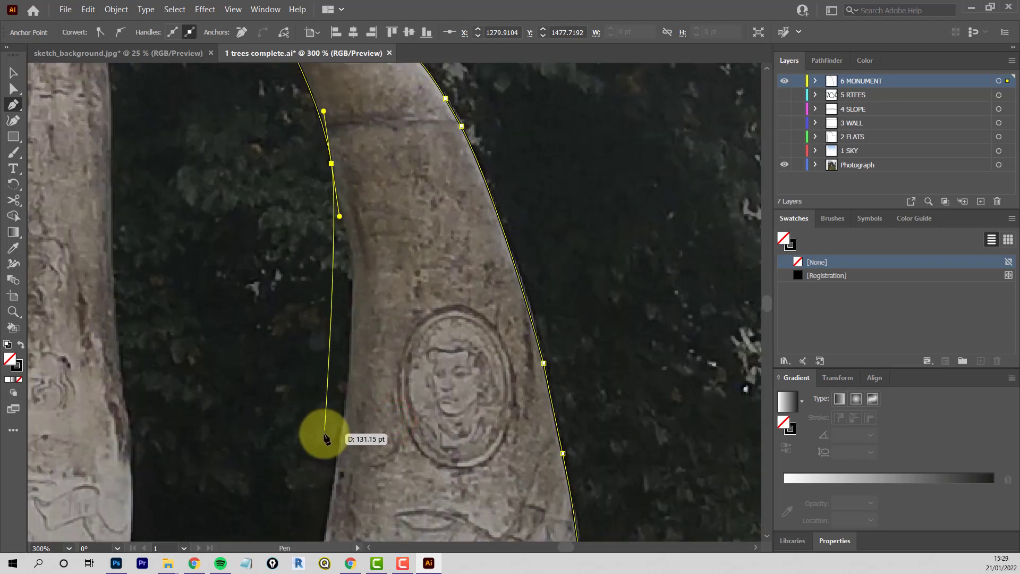
click(295, 453)
drag(283, 372, 271, 284)
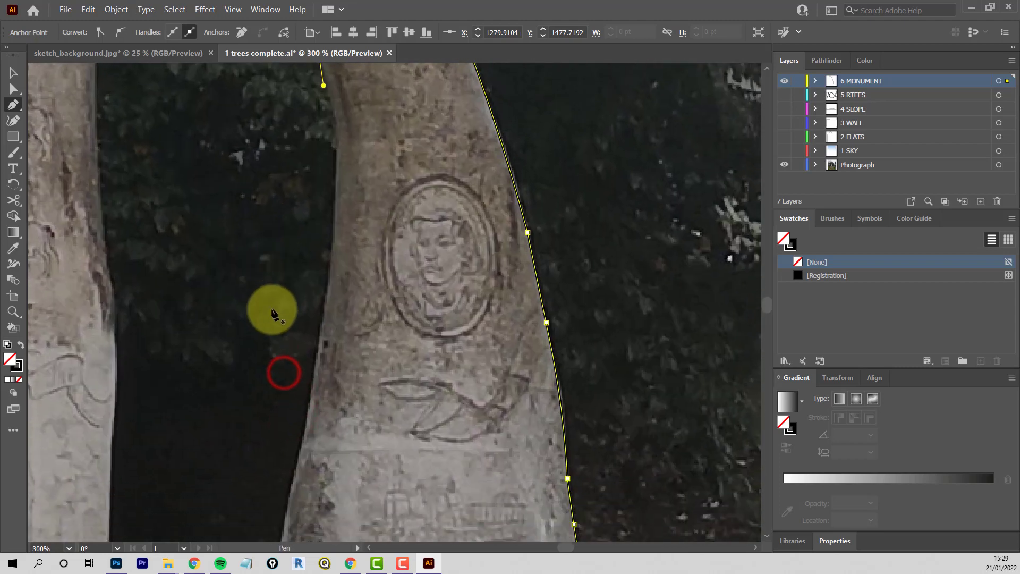
scroll(264, 333, down, 1)
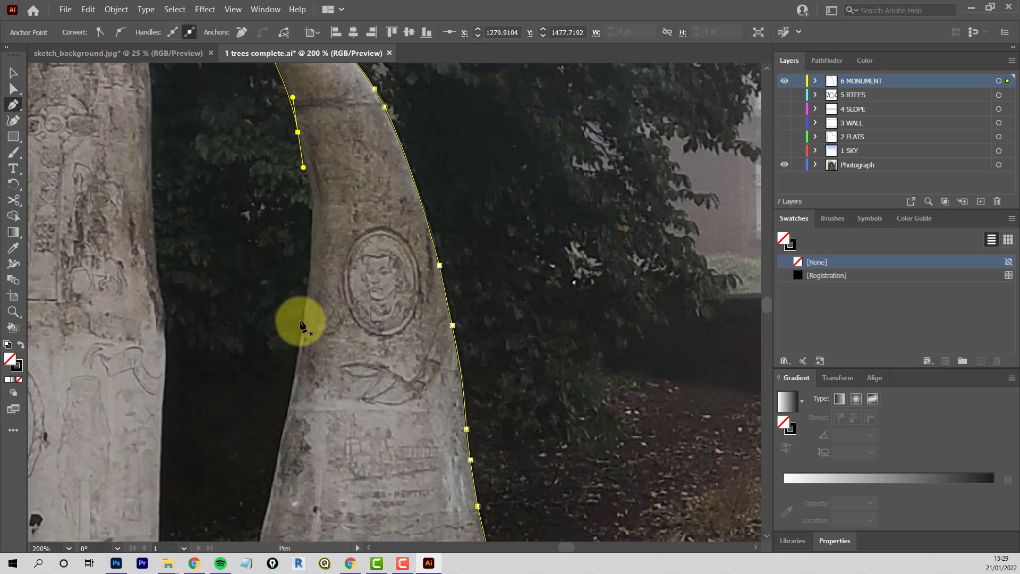
click(298, 132)
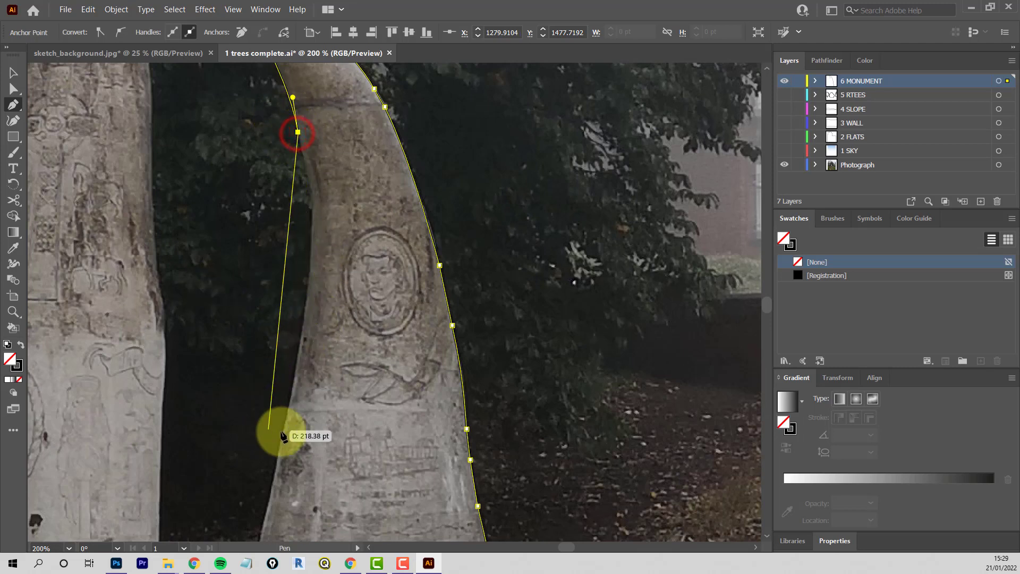
click(295, 368)
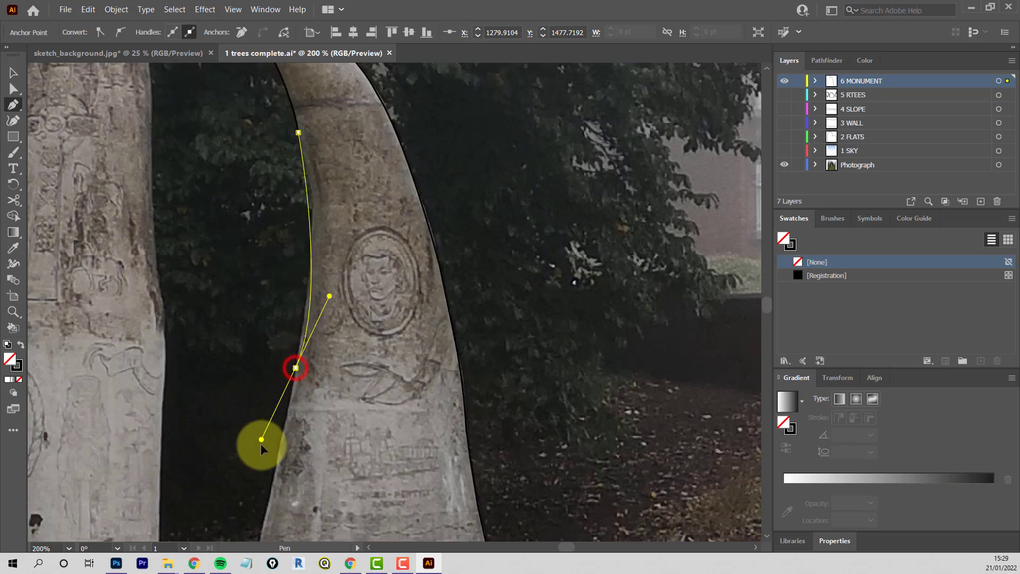
drag(261, 444, 264, 533)
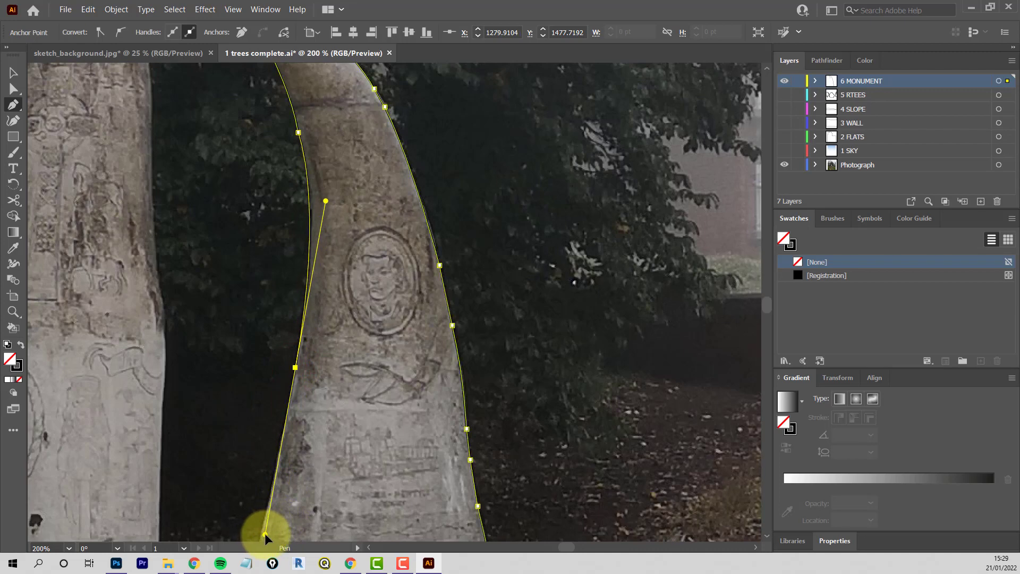
Step: Continue the rightmost stone's left edge down to its base corner, with one intermediate anchor above the plinth
key(space)
drag(321, 427, 388, 221)
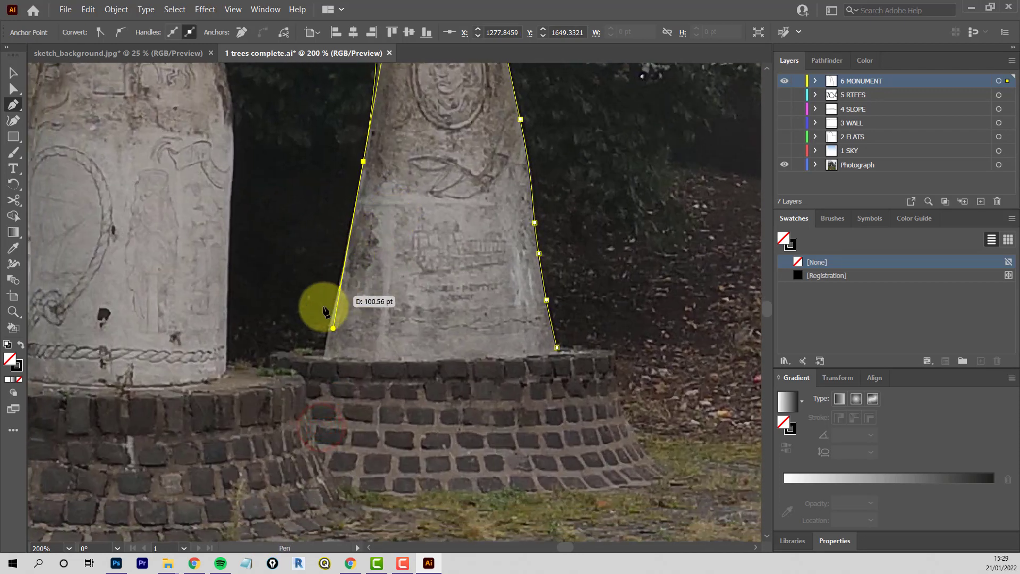
scroll(326, 348, up, 1)
scroll(325, 352, up, 5)
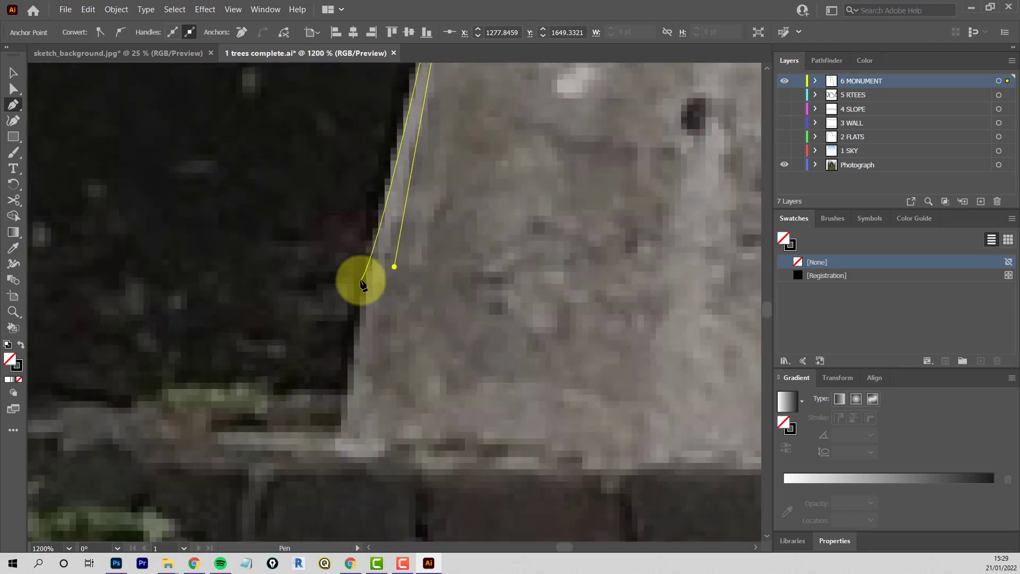
scroll(397, 265, down, 3)
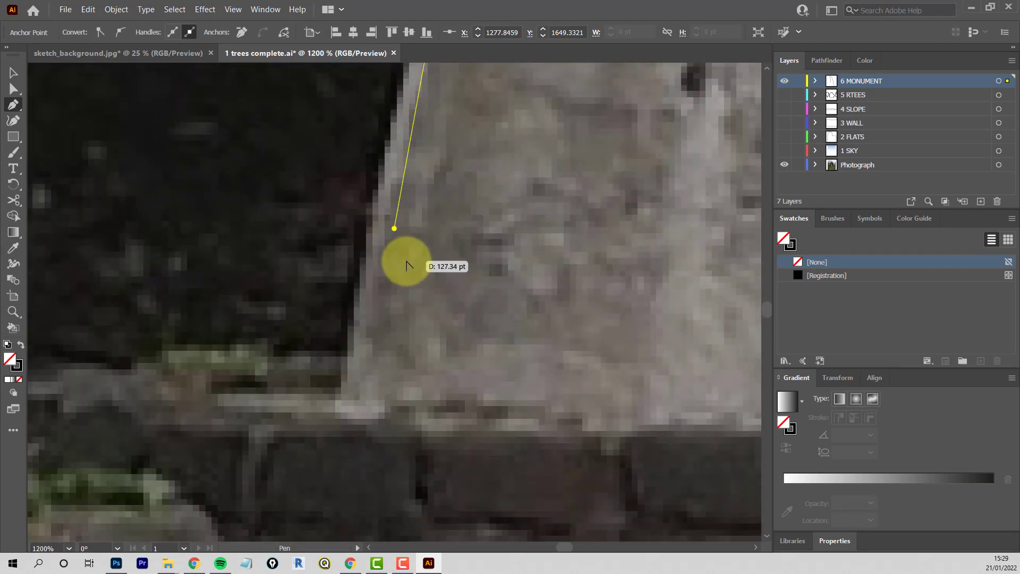
scroll(406, 264, down, 5)
drag(445, 79, 407, 269)
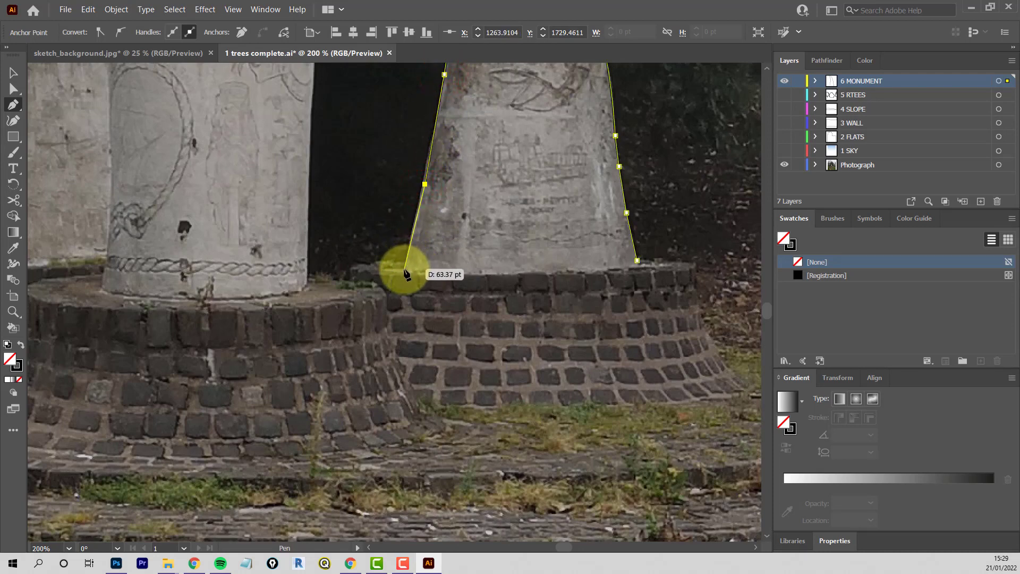
click(404, 269)
Step: Trace the stone's bottom edge along the plinth with two anchors and close the outline at the base's right corner
click(473, 274)
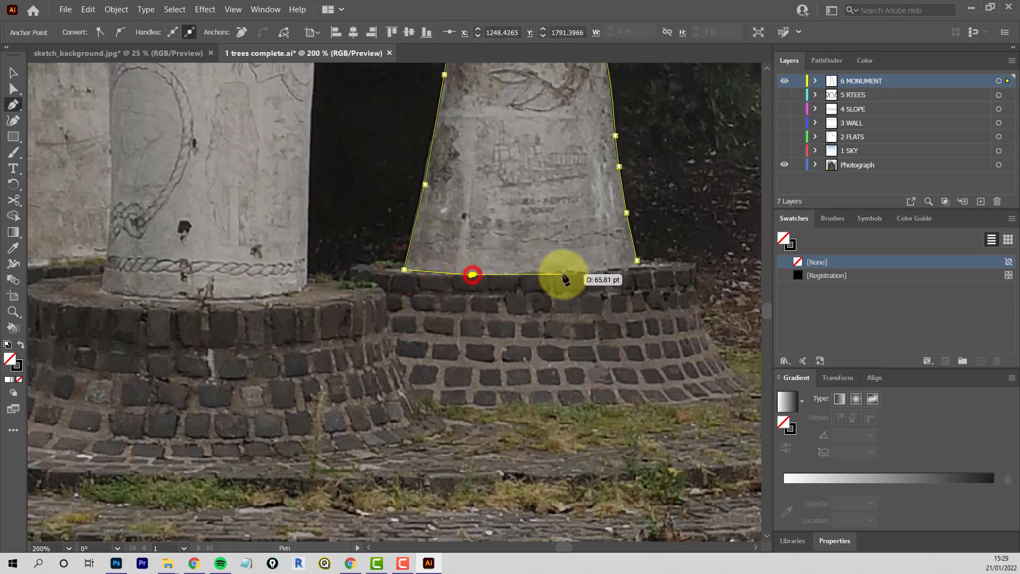
click(563, 271)
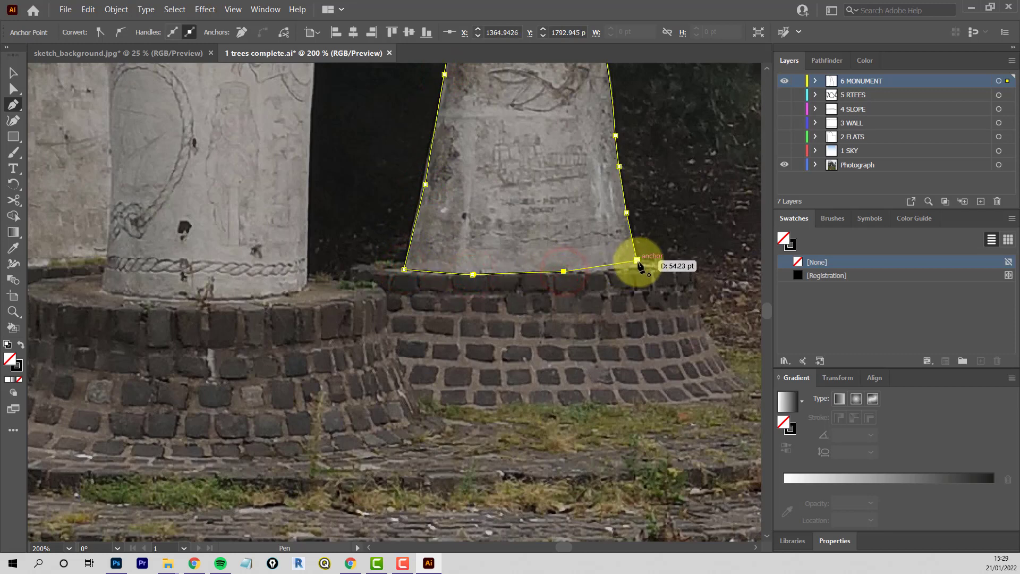
click(638, 260)
scroll(568, 212, down, 2)
scroll(568, 175, down, 5)
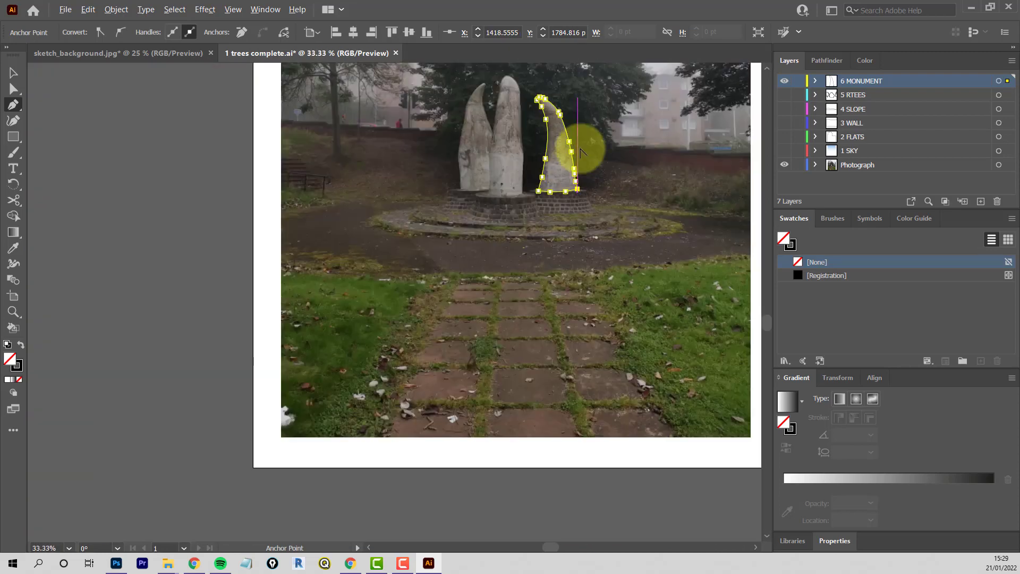
scroll(610, 103, up, 5)
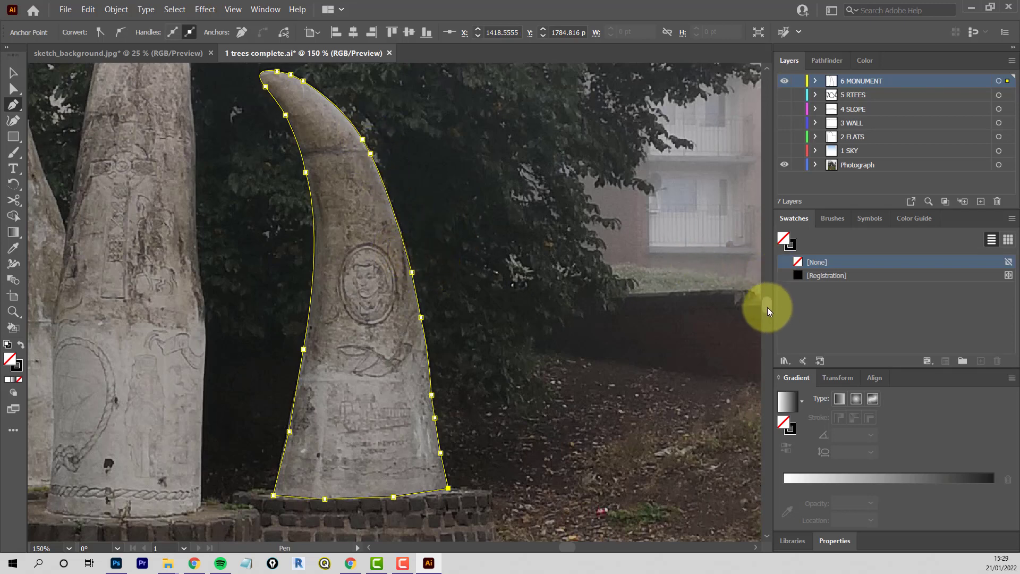
Step: Select the closed stone outline, apply the default white fill and black stroke, and deselect it
click(13, 77)
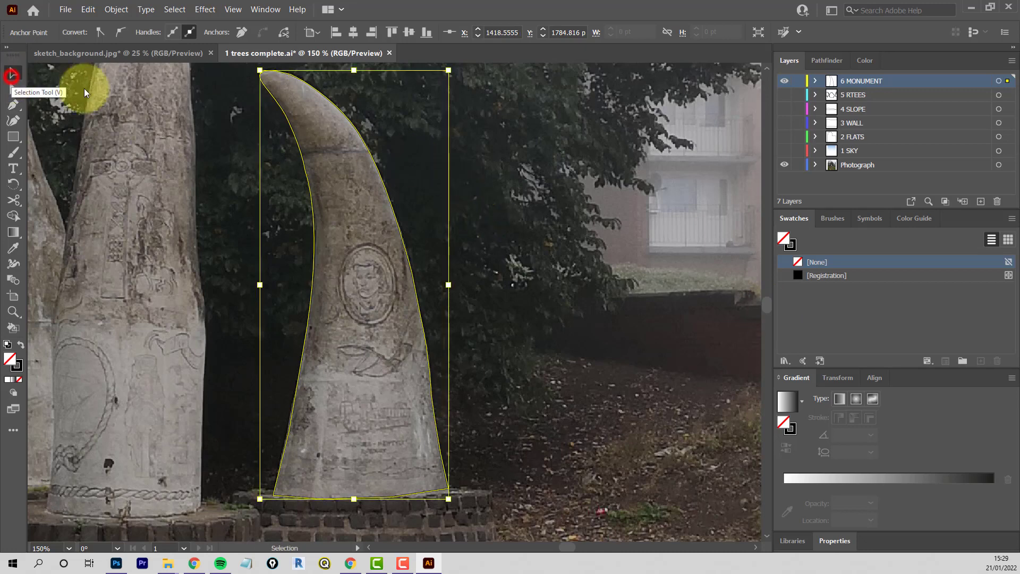
click(515, 203)
click(383, 177)
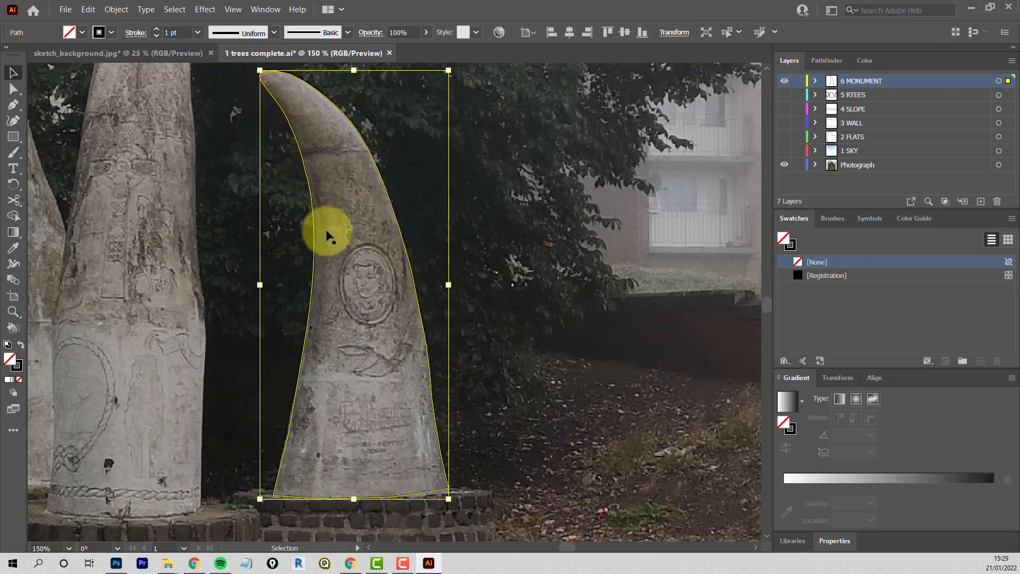
click(545, 228)
scroll(545, 228, down, 3)
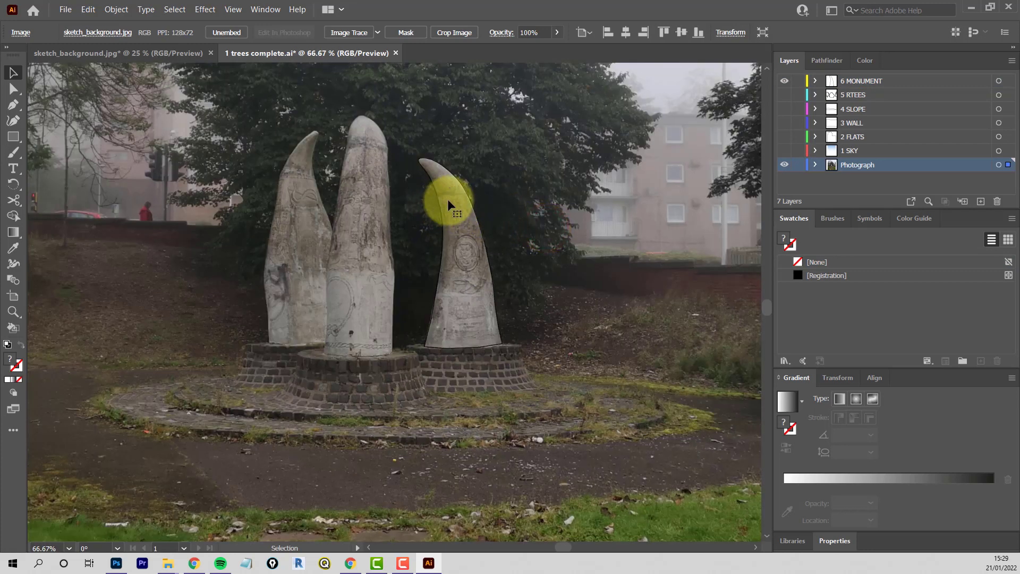
click(441, 206)
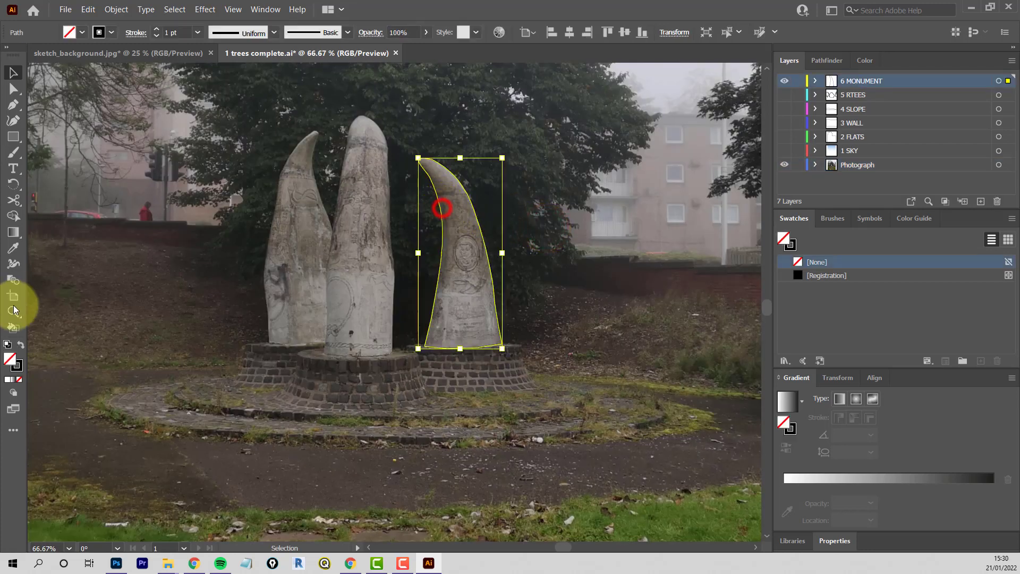
click(8, 345)
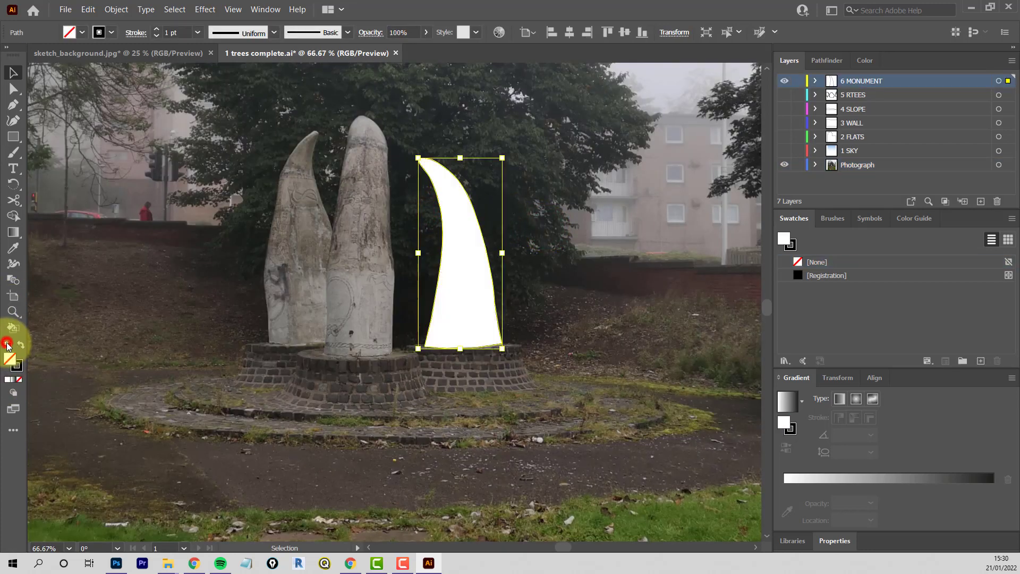
click(220, 287)
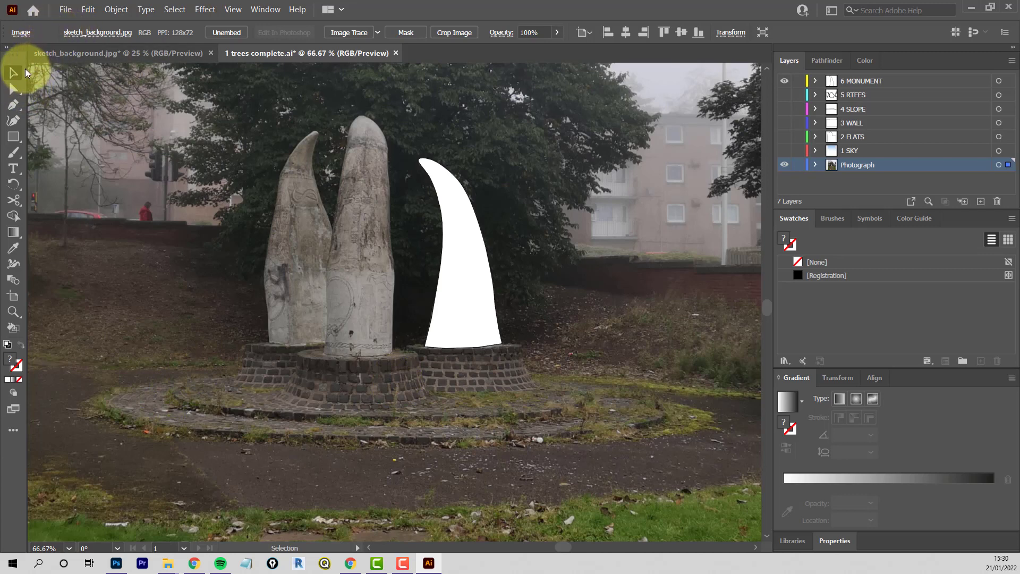
Step: Open the file 2 monument complete.ai from the Desktop
click(65, 11)
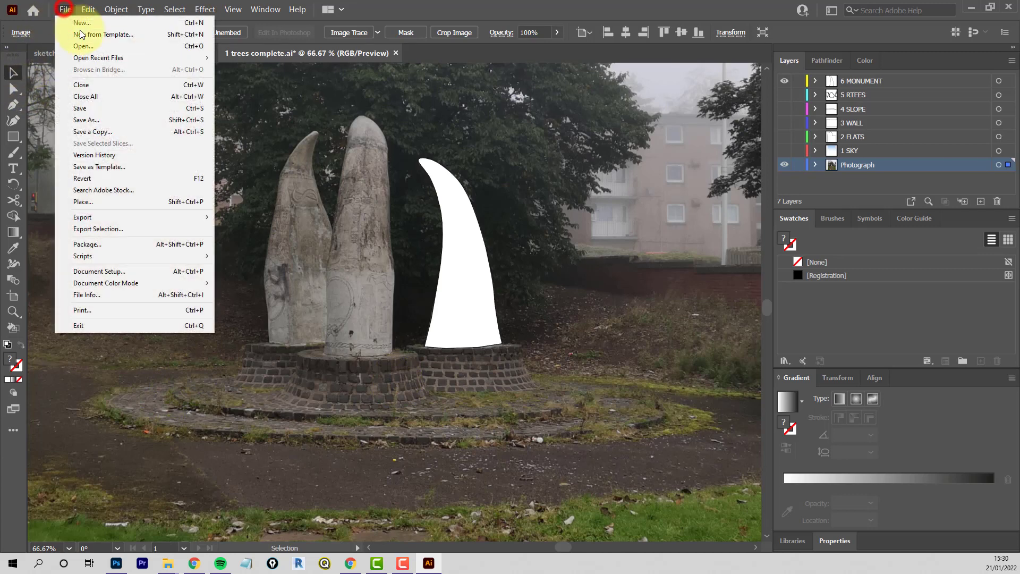
click(80, 46)
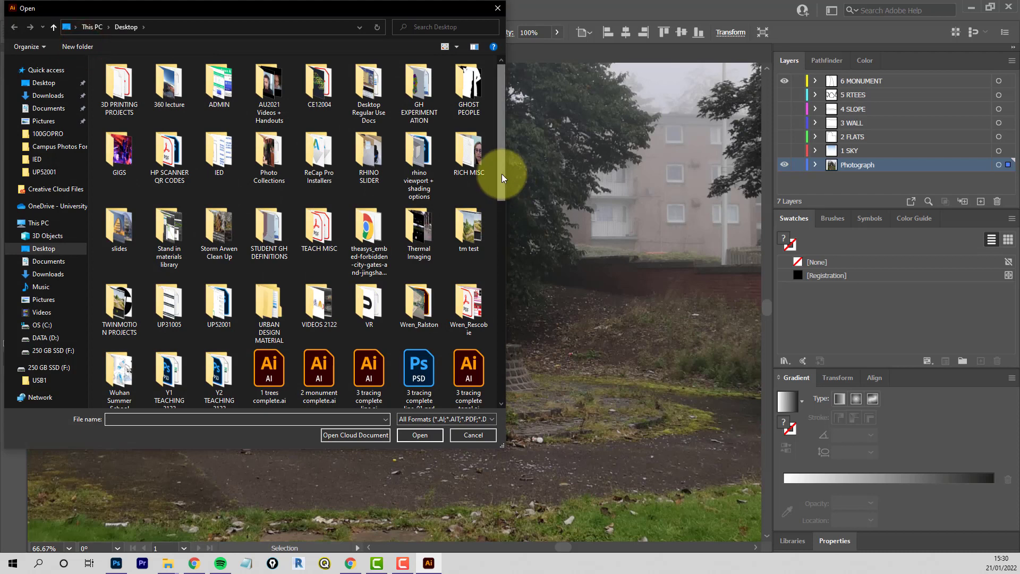
drag(501, 174, 502, 214)
click(342, 275)
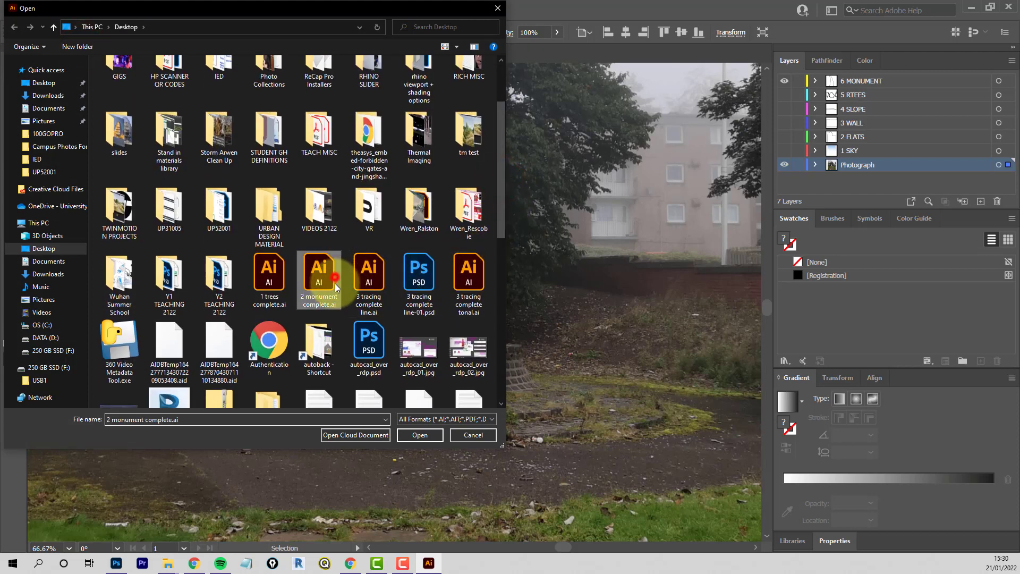
click(422, 435)
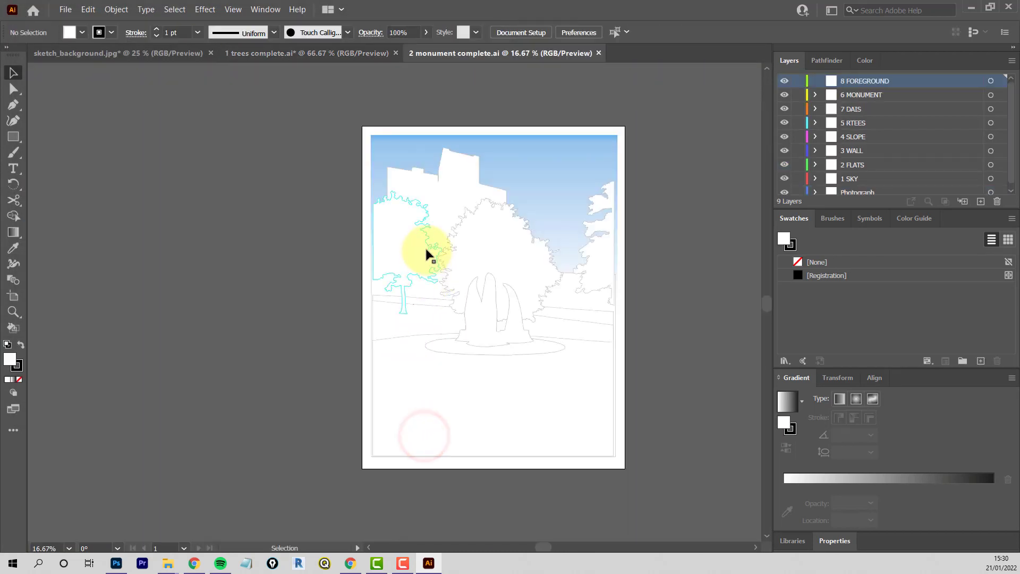
Step: Examine the completed monument and dais outlines and the empty foreground area of the drawing
scroll(658, 267, up, 1)
scroll(639, 276, up, 3)
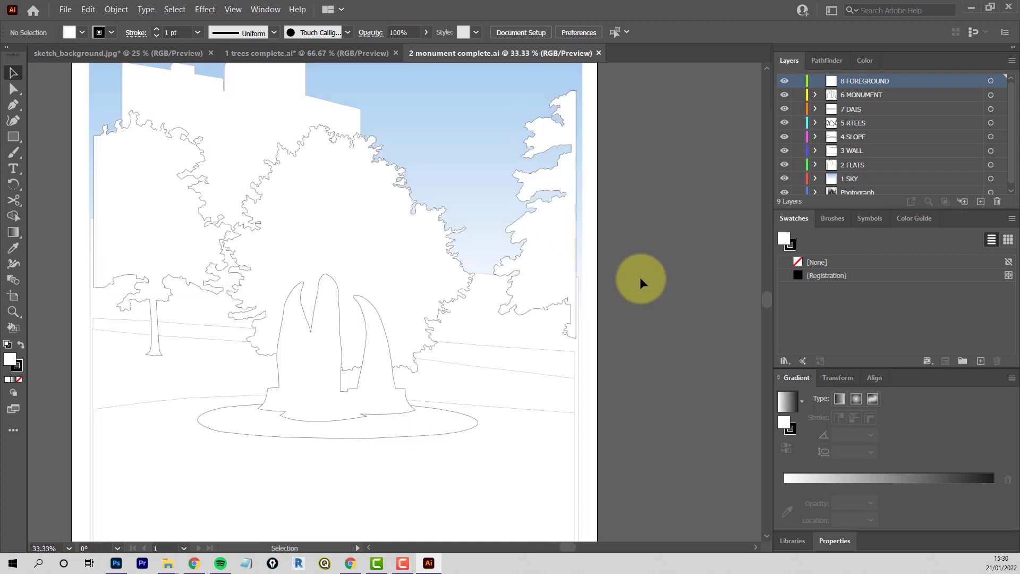
scroll(639, 277, down, 2)
scroll(519, 288, down, 1)
scroll(328, 346, up, 3)
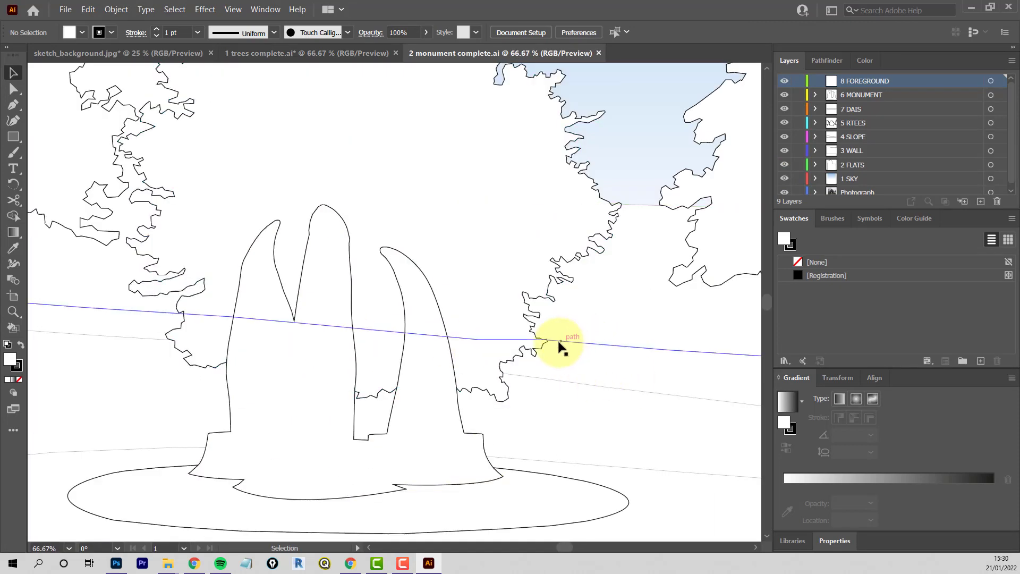
scroll(558, 350, down, 4)
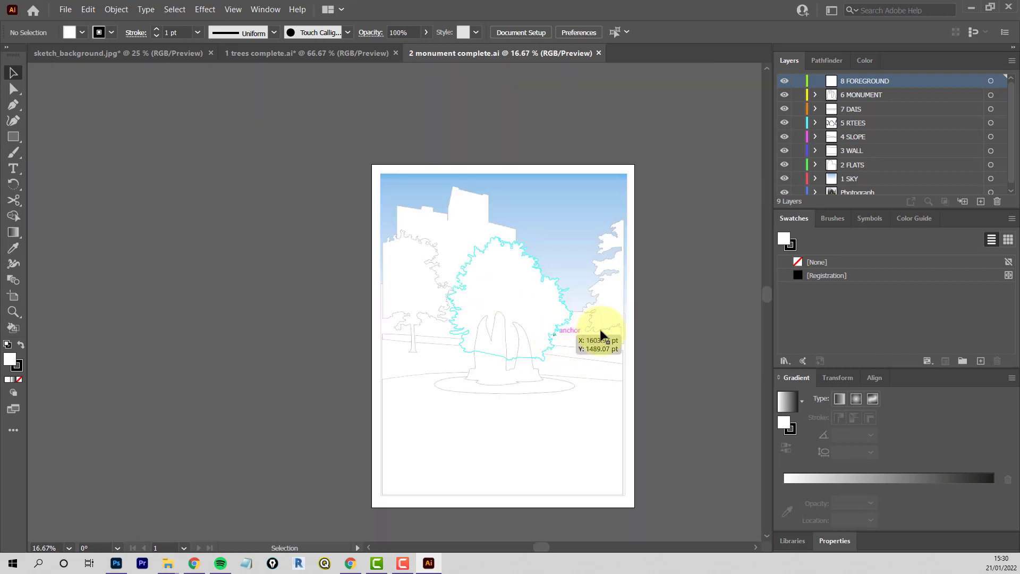
scroll(656, 349, up, 1)
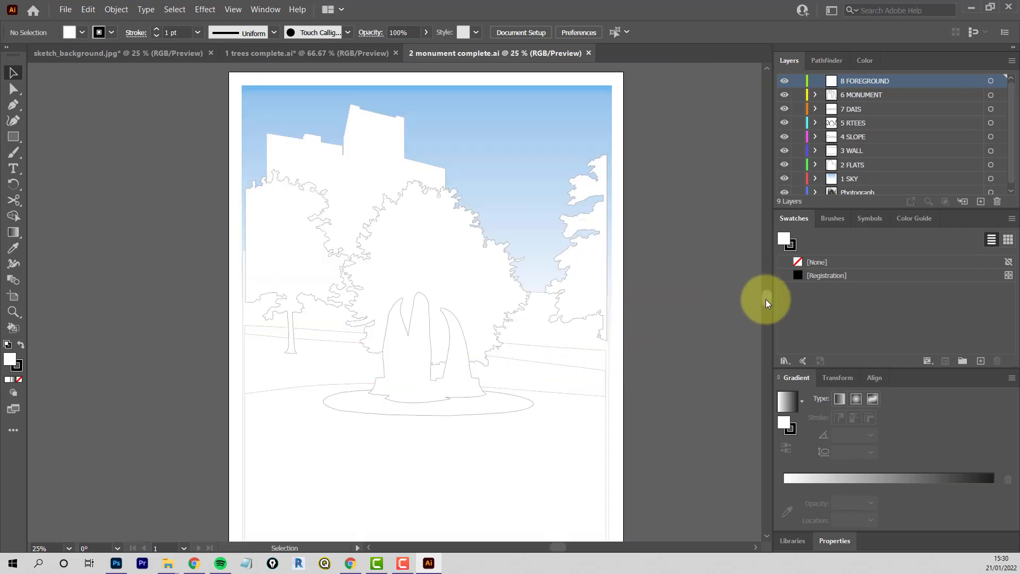
drag(765, 298, 766, 318)
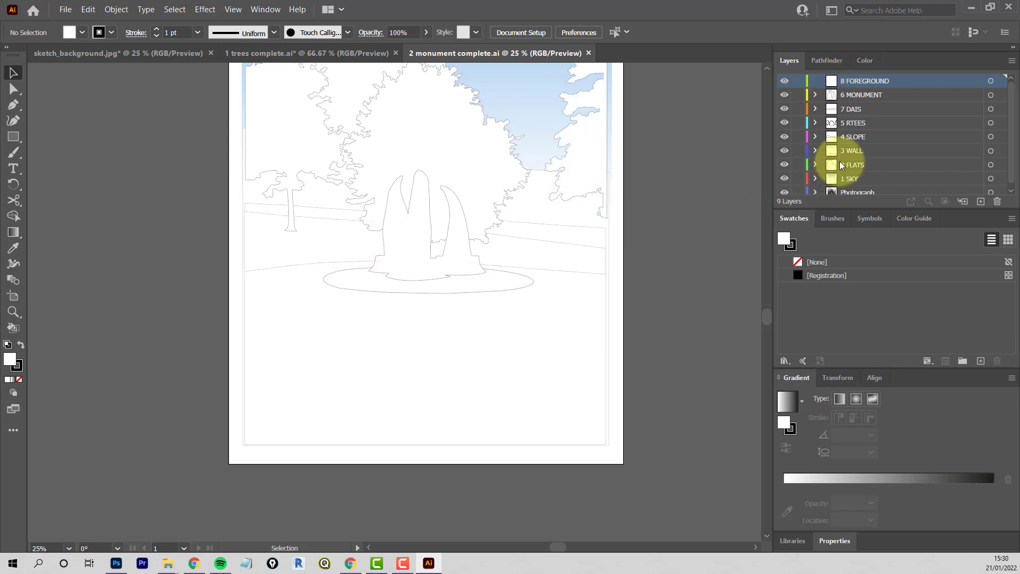
Step: Hide the 6 MONUMENT, 7 DAIS, 5 RTEES, 4 SLOPE, 3 WALL, 2 FLATS and 1 SKY layers
click(784, 95)
click(784, 108)
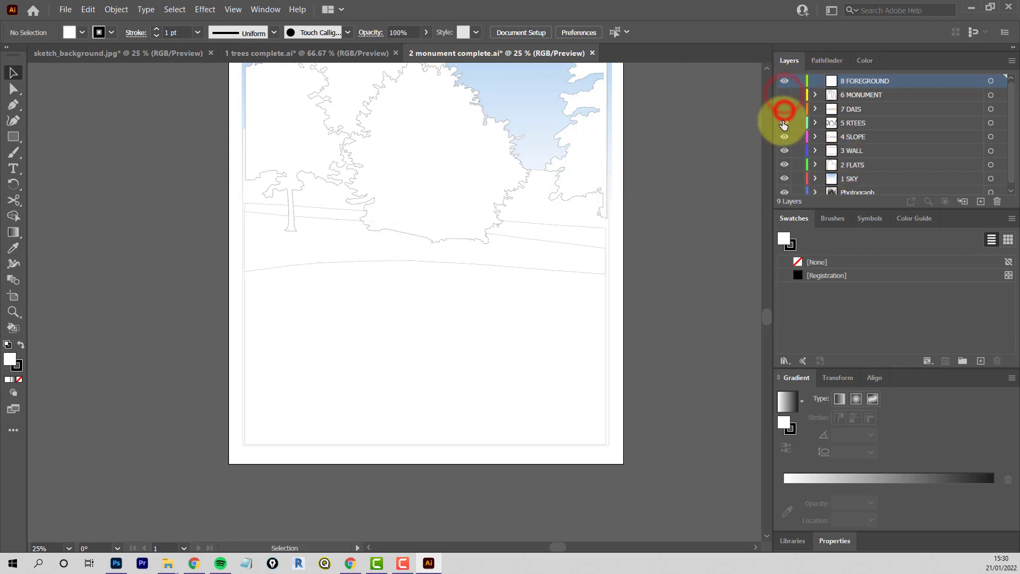
click(784, 122)
click(784, 151)
click(784, 165)
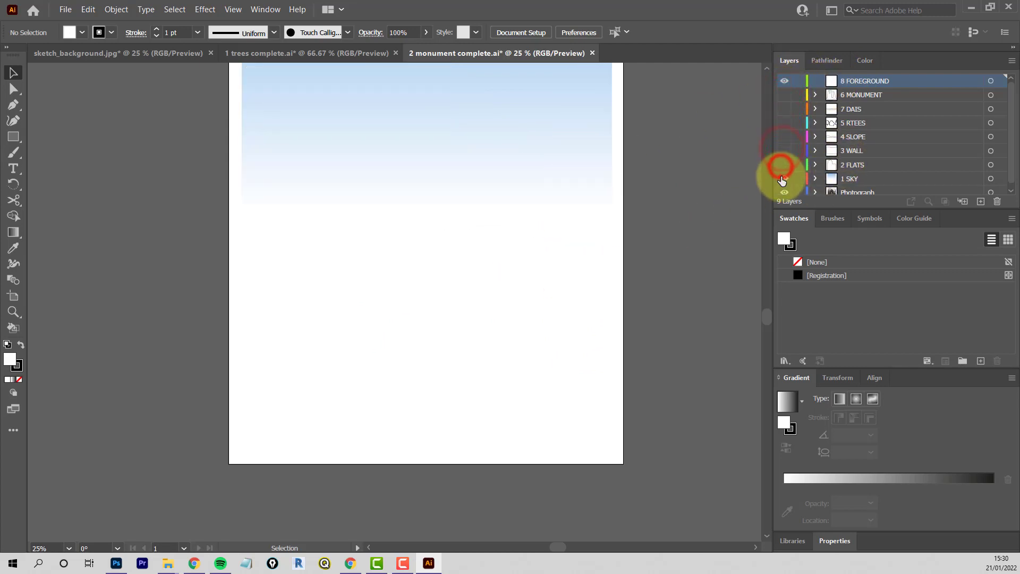
click(784, 178)
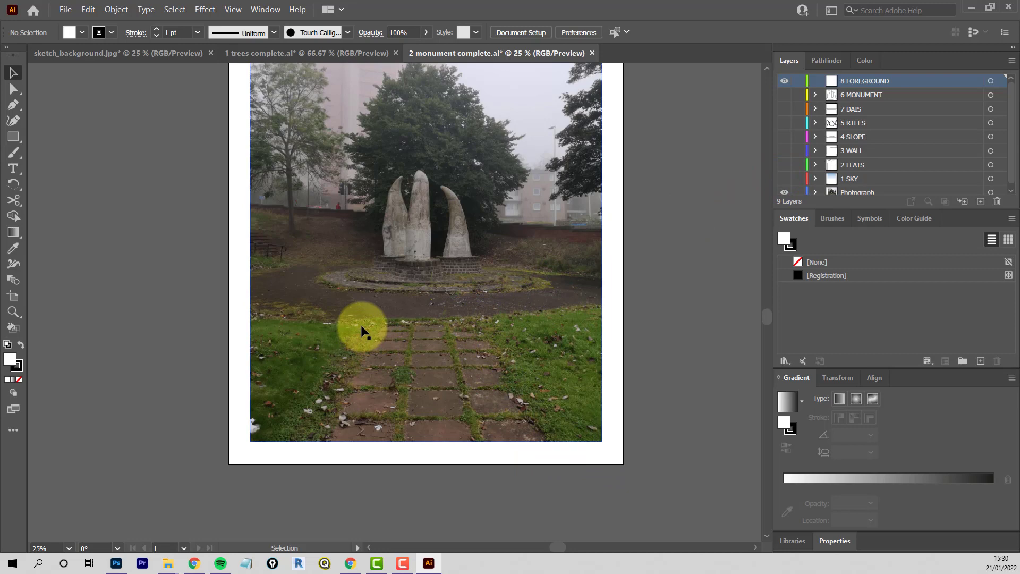
Step: On the 8 FOREGROUND layer, trace the right lawn's upper edge with the Pen tool from just outside the photograph to the paved path
scroll(505, 359, up, 1)
scroll(519, 365, up, 1)
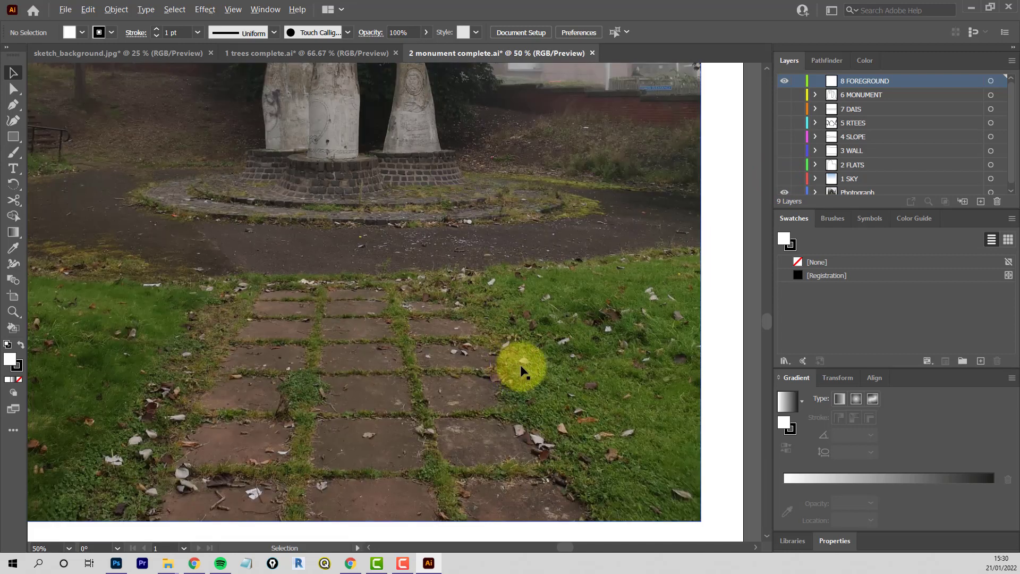
scroll(531, 359, down, 1)
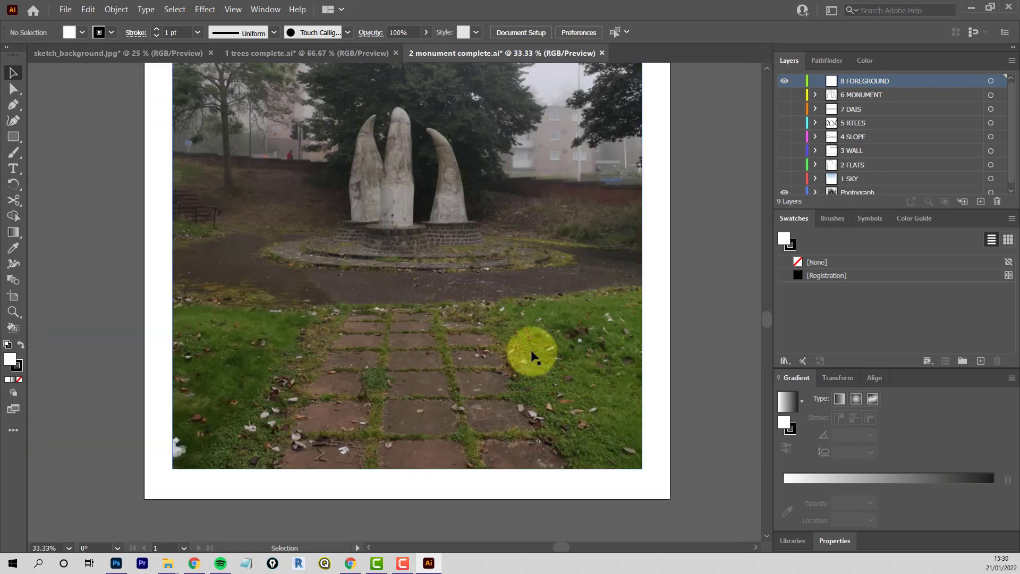
click(13, 105)
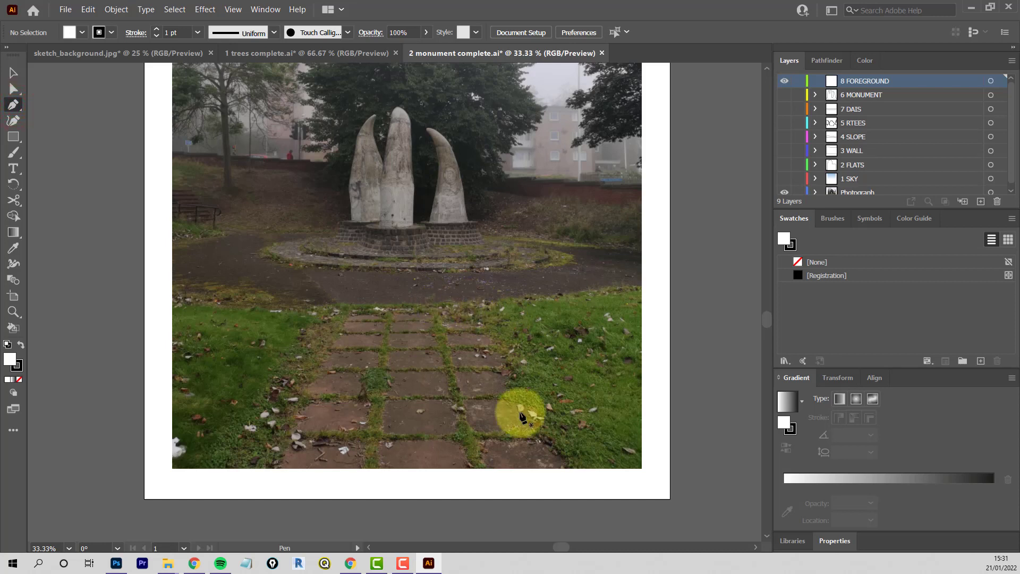
click(647, 281)
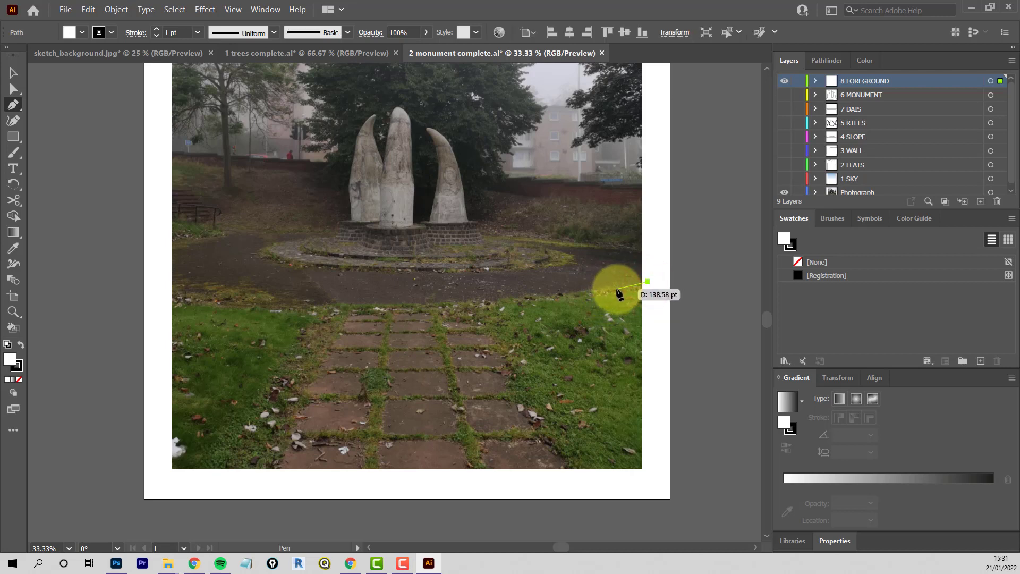
click(616, 289)
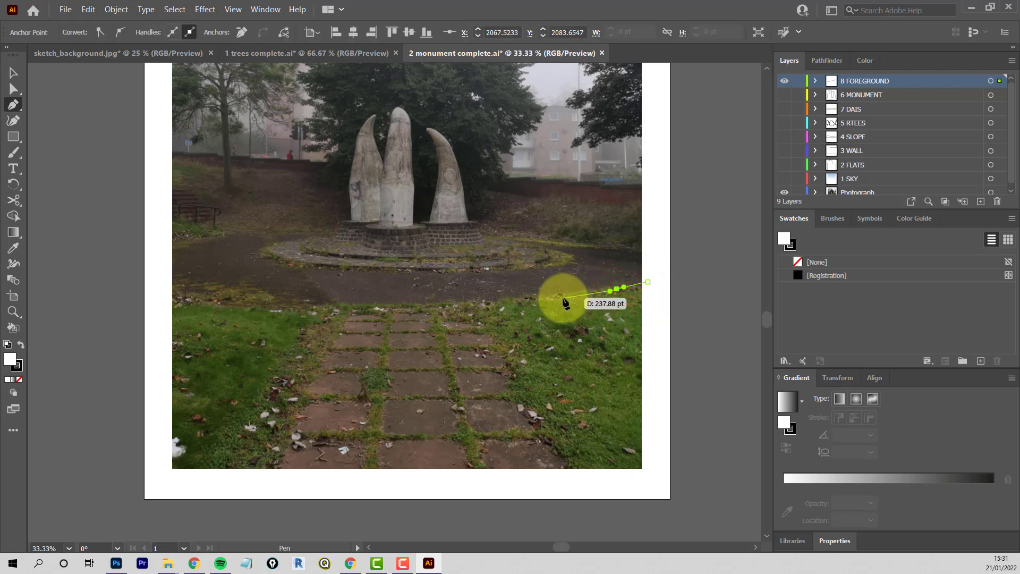
click(516, 301)
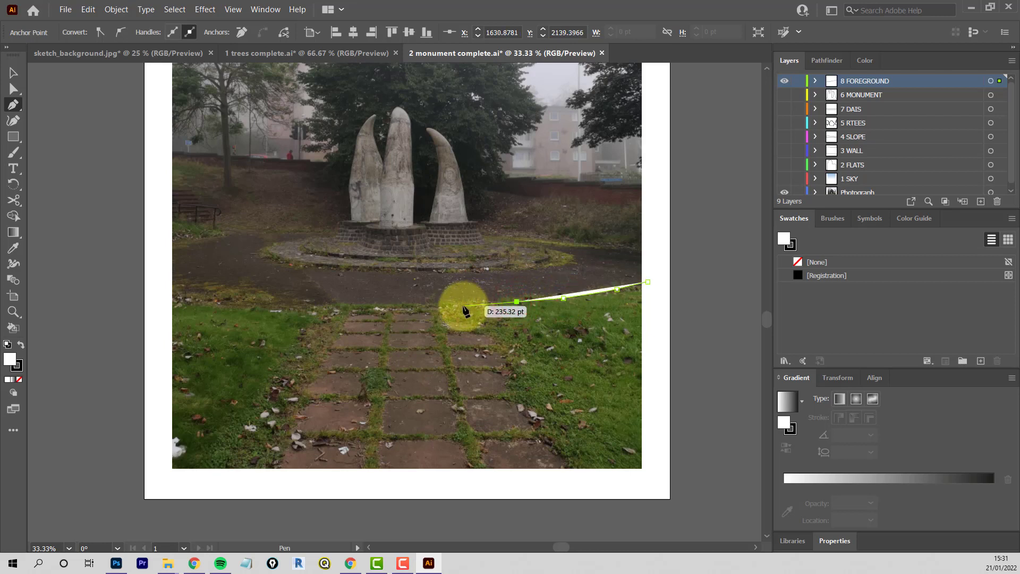
click(463, 305)
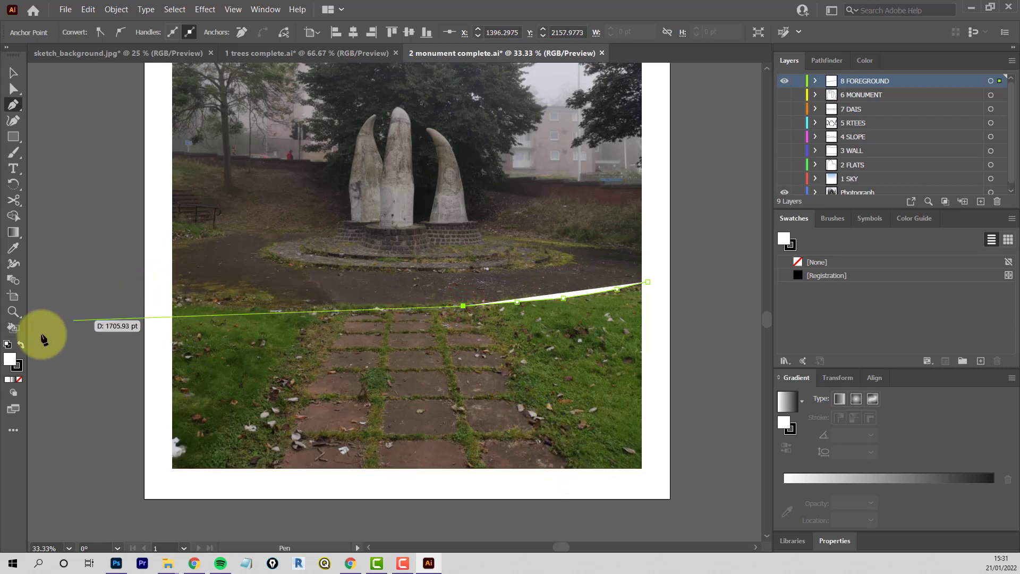
Step: Remove the fill from the right lawn path and close its outline along the path edge and just outside the photograph's lower corner
click(19, 378)
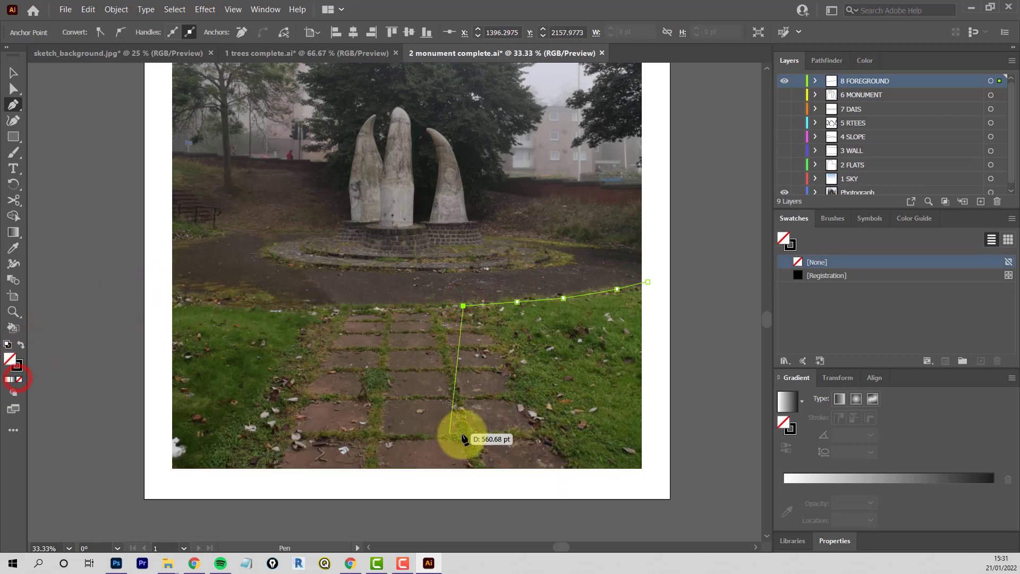
click(573, 474)
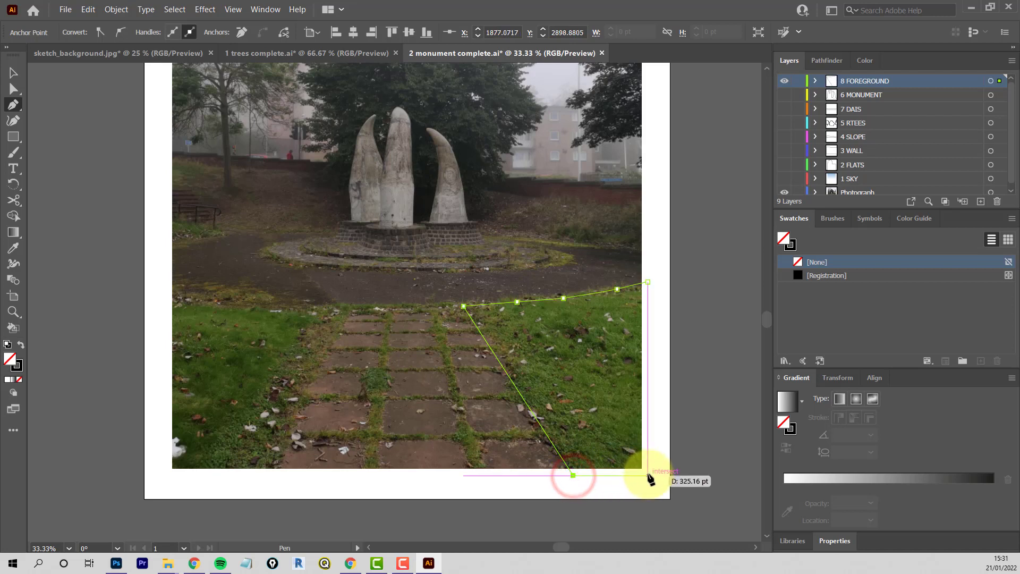
click(648, 474)
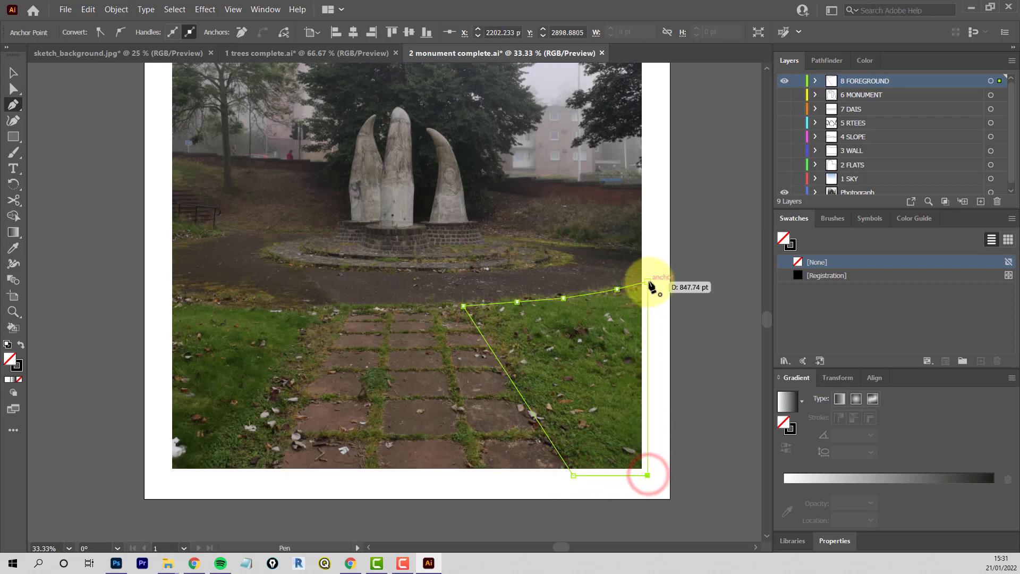
click(648, 282)
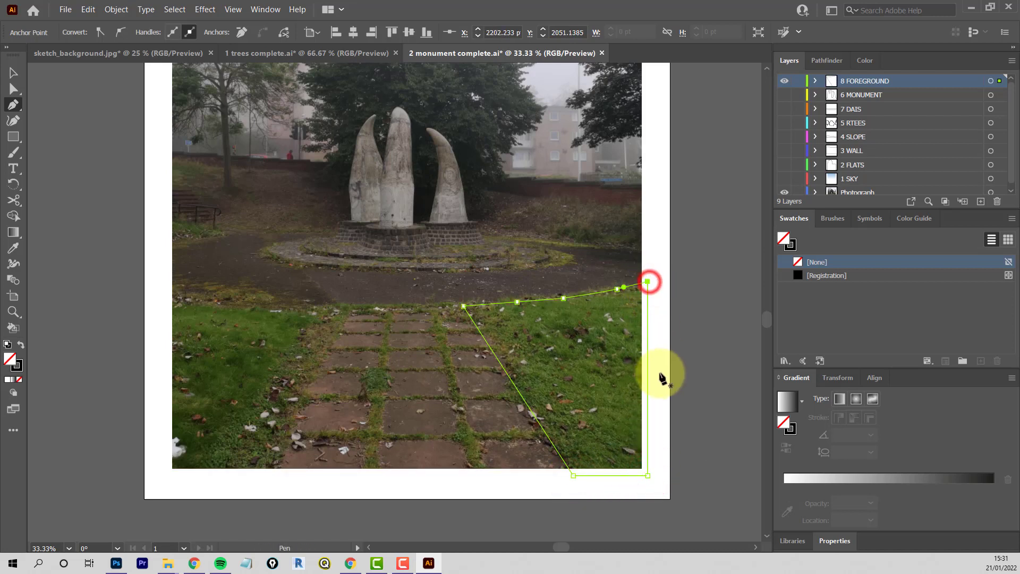
Step: Trace the left lawn as a closed Pen outline along the paved path, outside the photograph's edges and along the lawn's curved upper edge
click(354, 307)
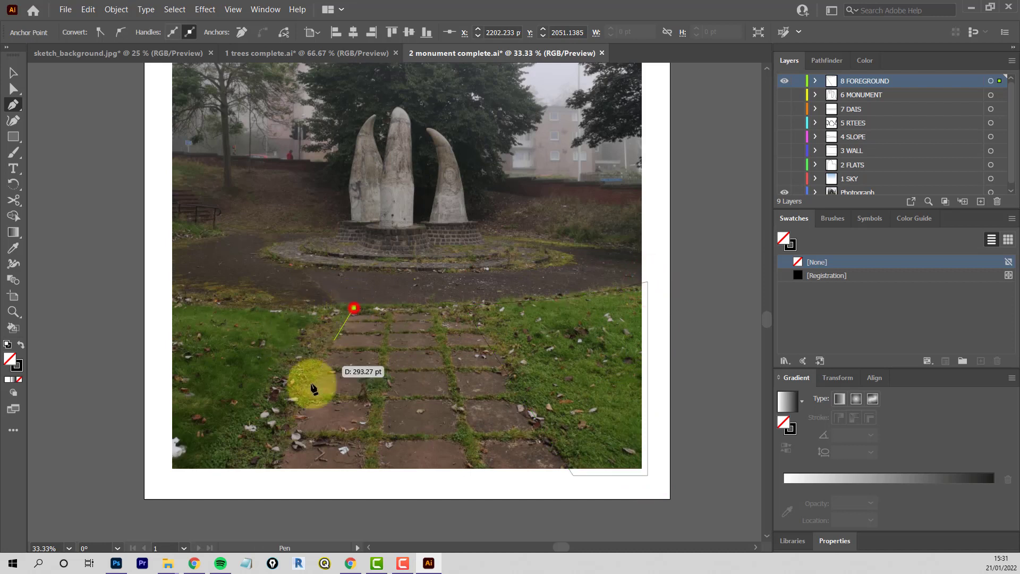
click(265, 475)
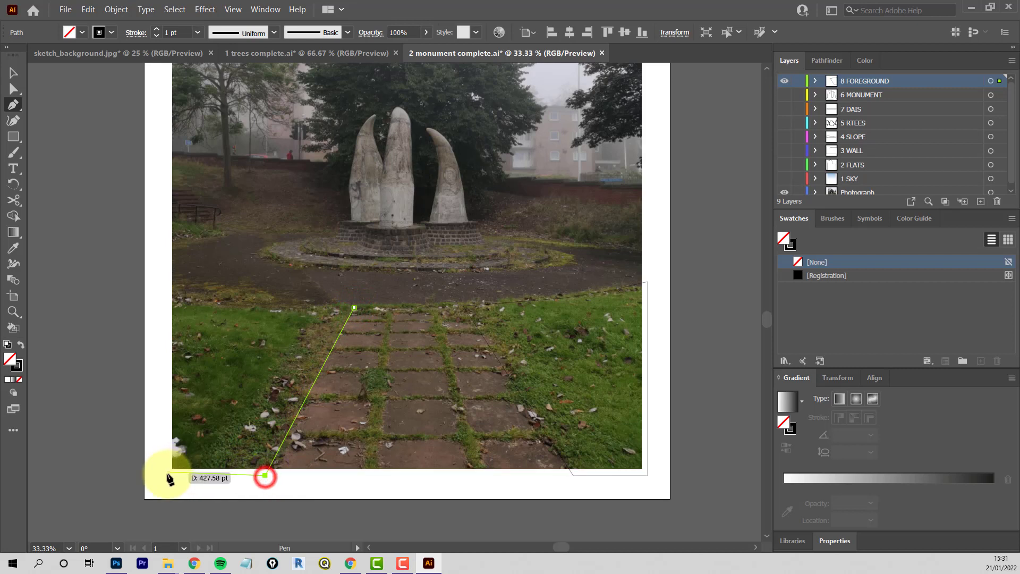
click(165, 475)
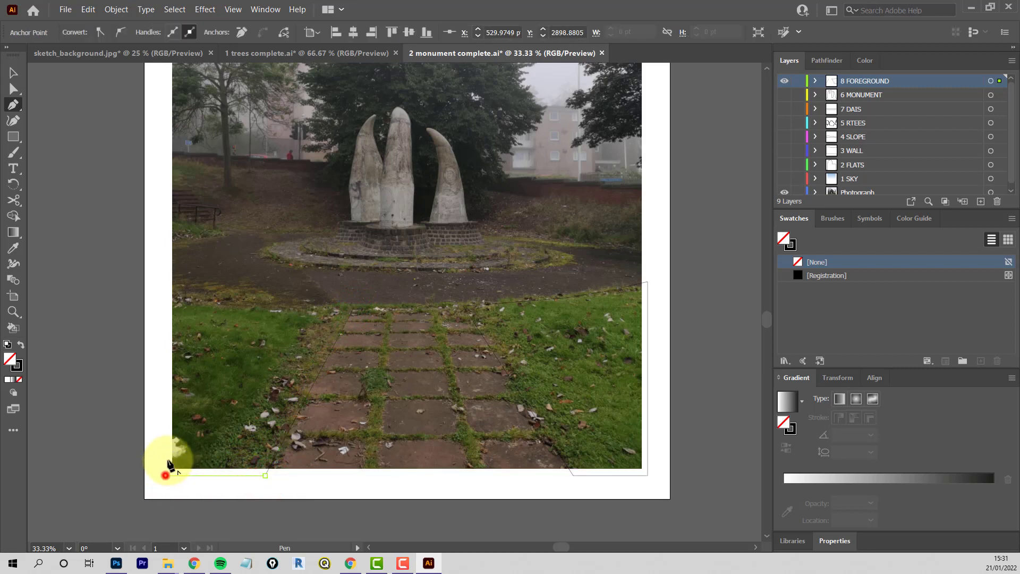
click(166, 291)
click(206, 301)
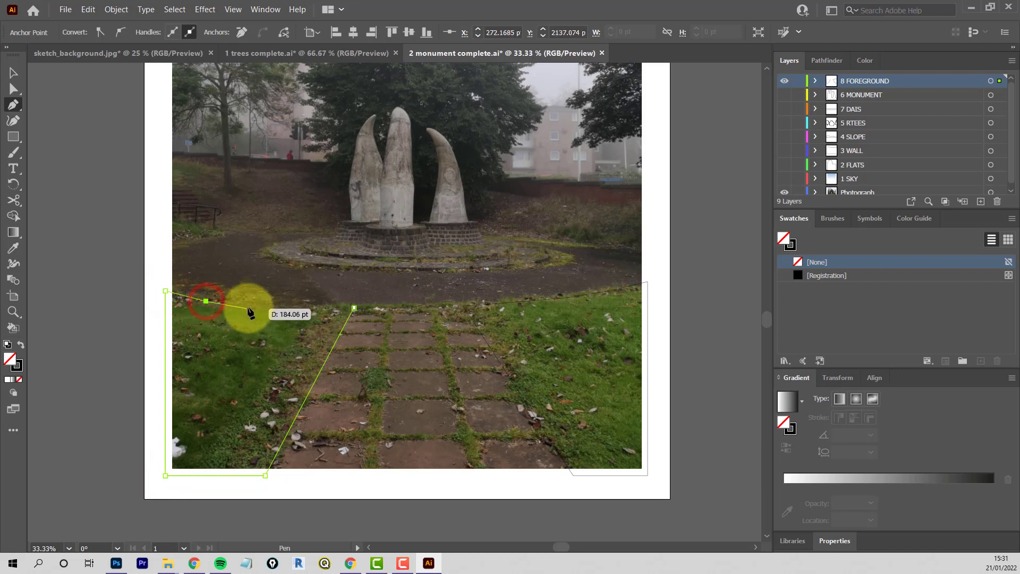
click(248, 307)
click(290, 308)
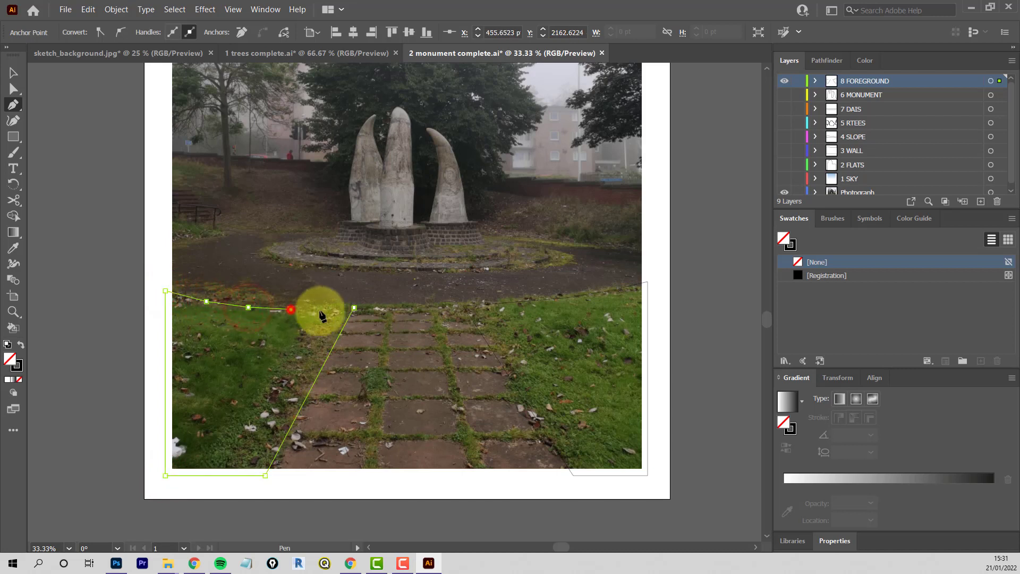
click(354, 308)
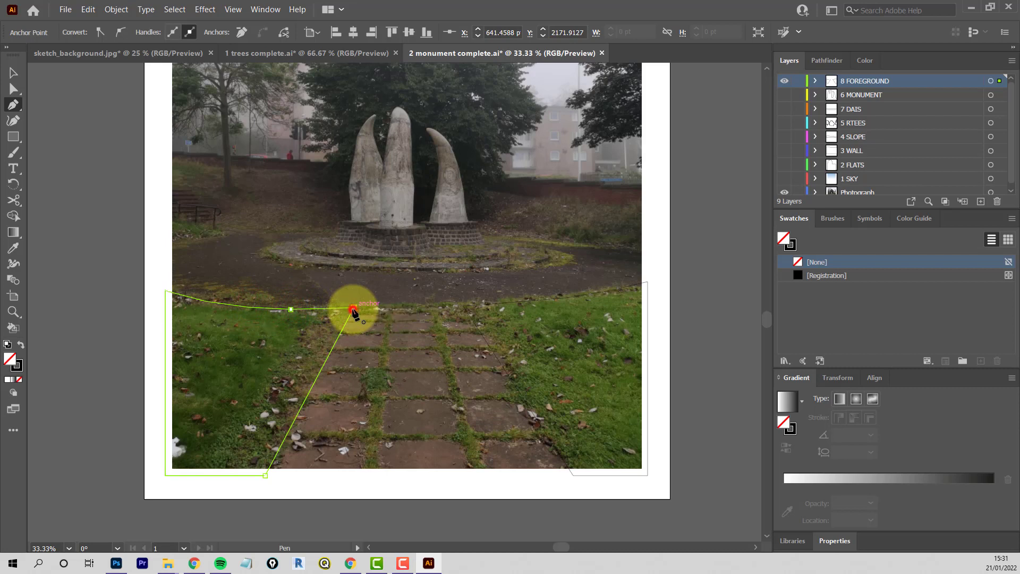
click(45, 99)
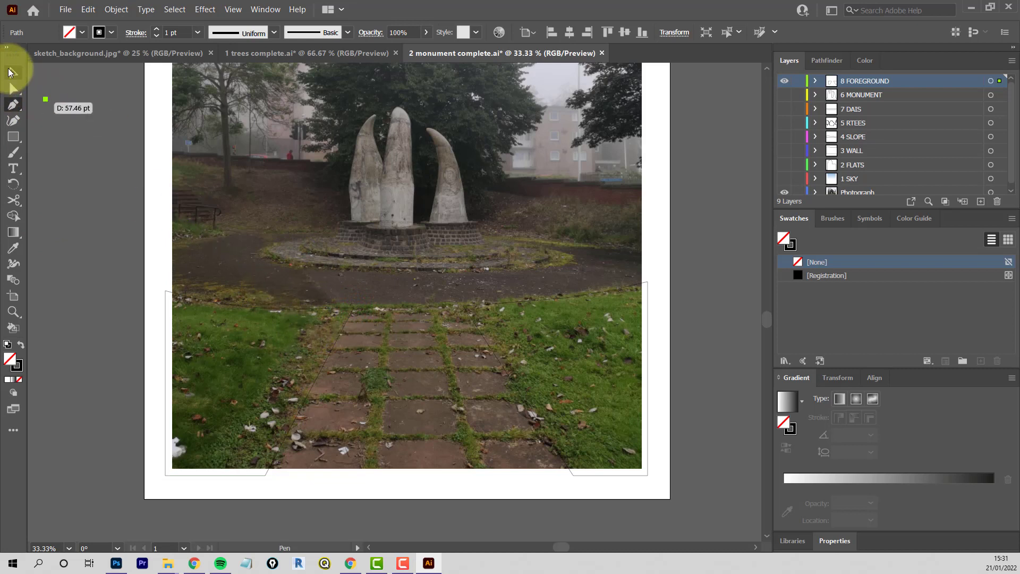
Step: Select the left and right lawn outlines together and group them
click(14, 74)
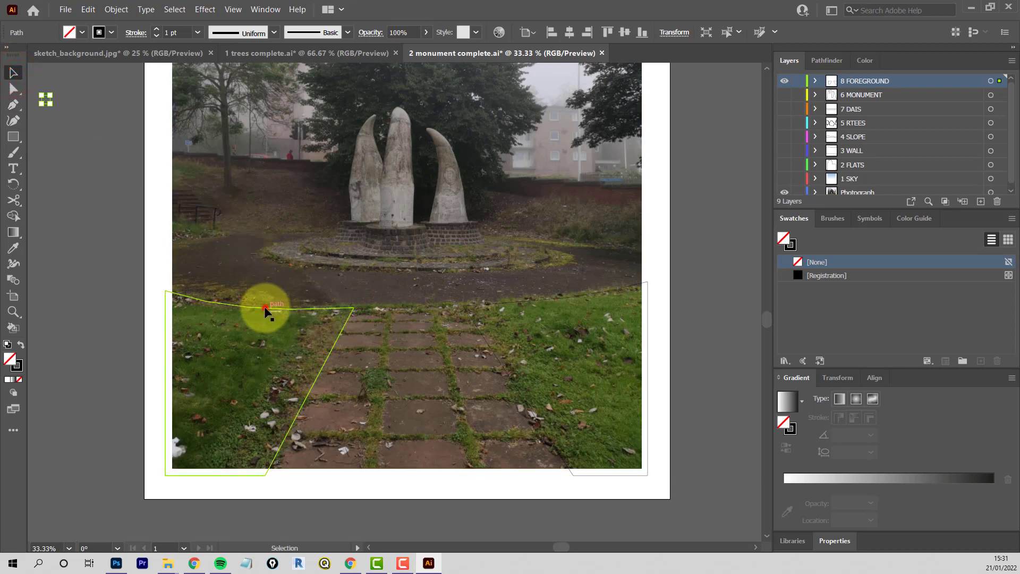
click(265, 306)
click(90, 363)
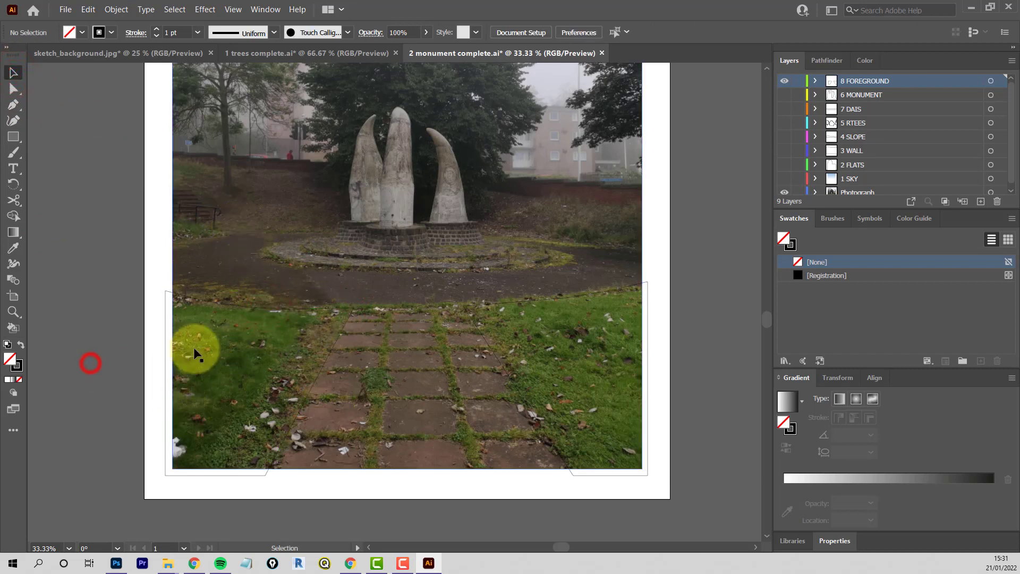
click(514, 303)
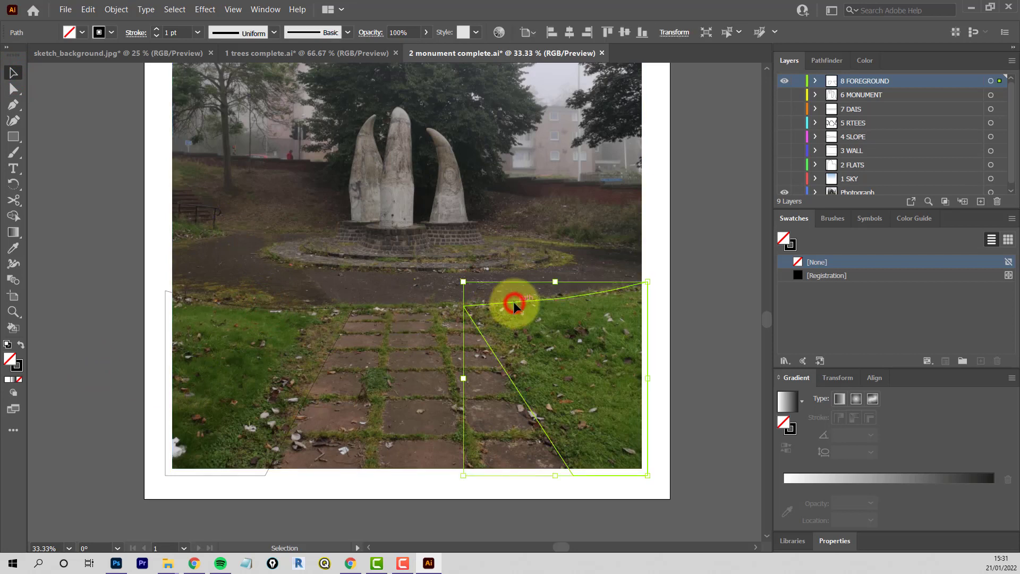
shift+click(283, 310)
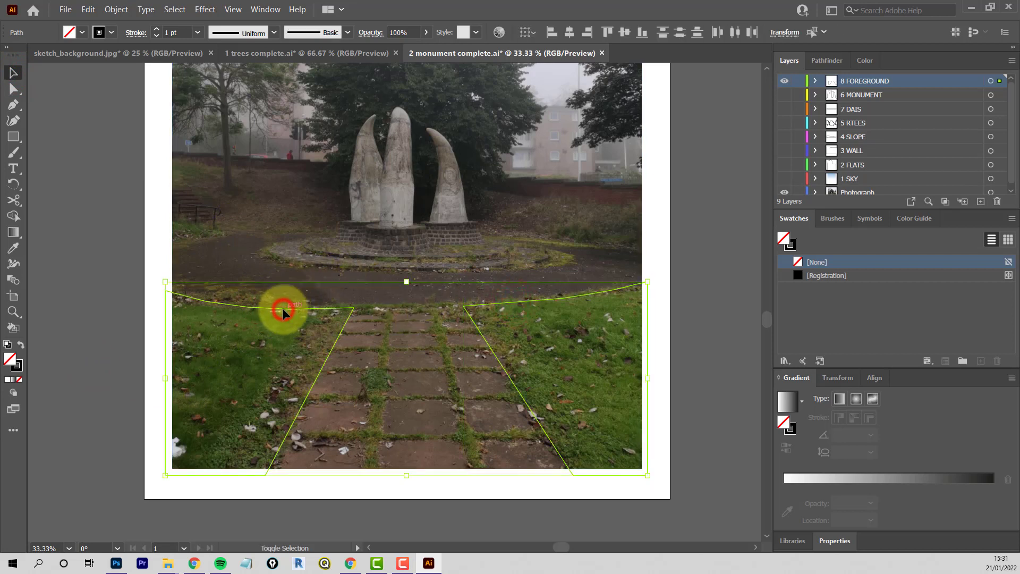
click(116, 9)
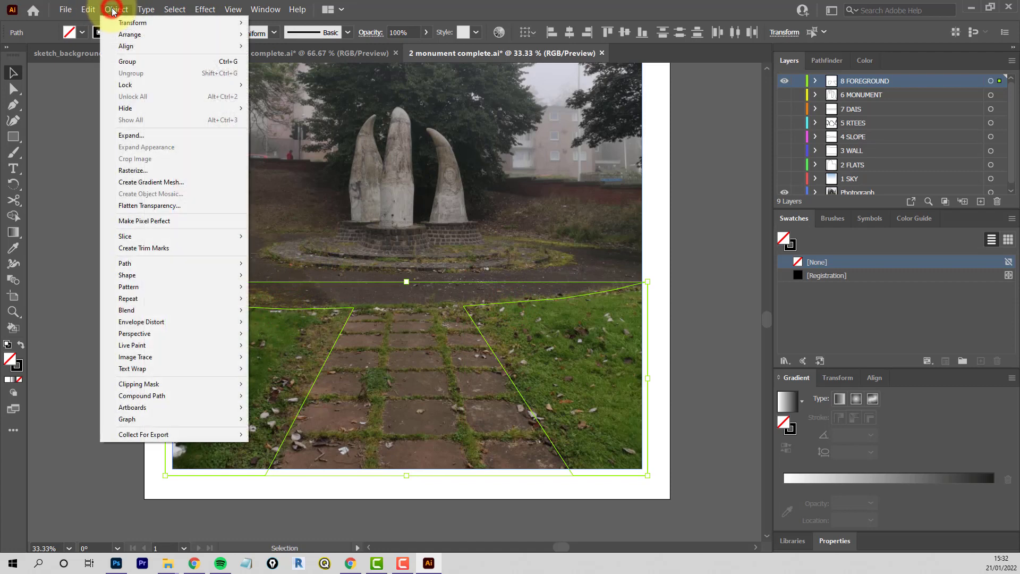
click(128, 62)
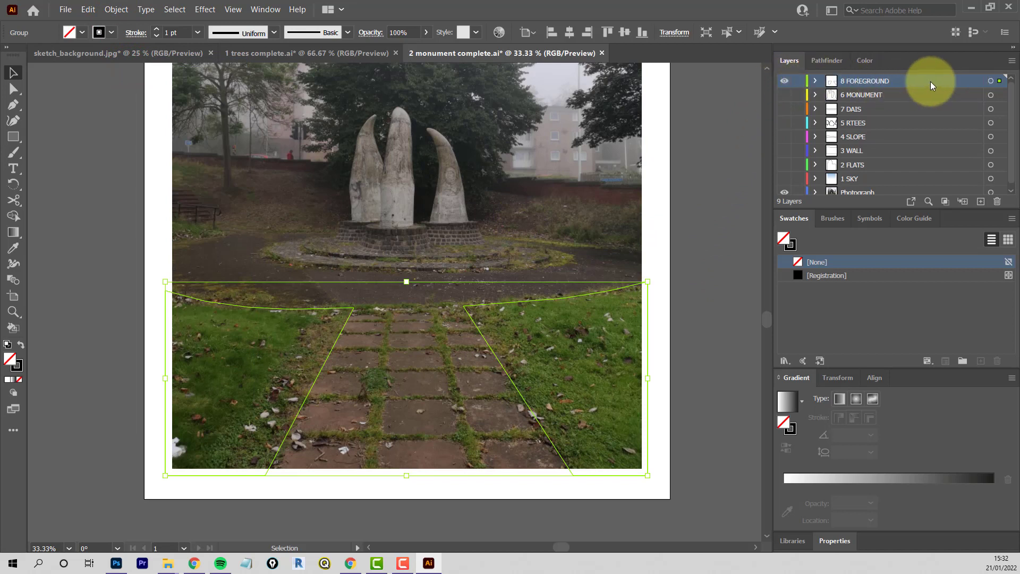
Step: Expand the 8 FOREGROUND layer and delete the stray path above the lawn group
click(815, 84)
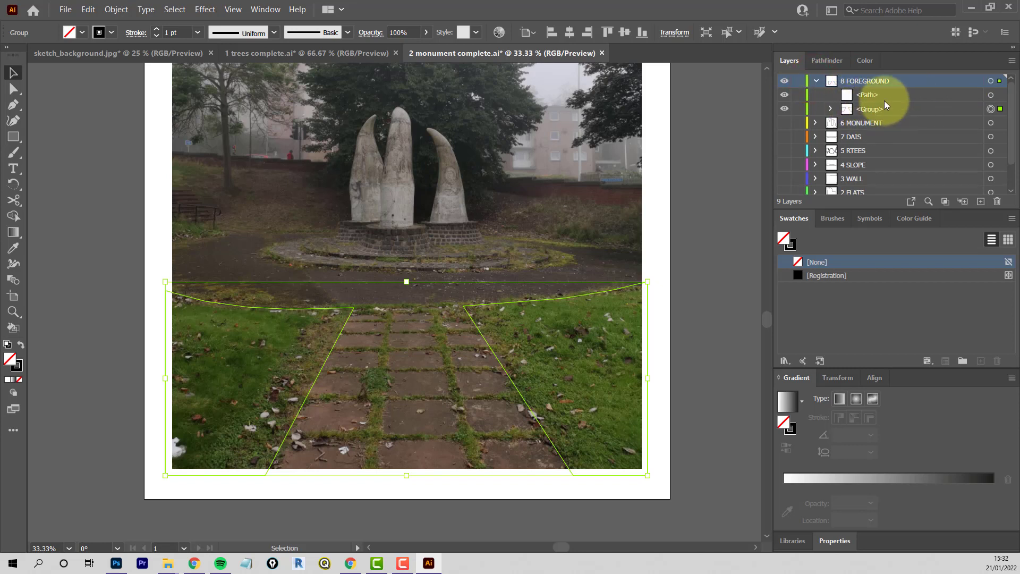
click(903, 95)
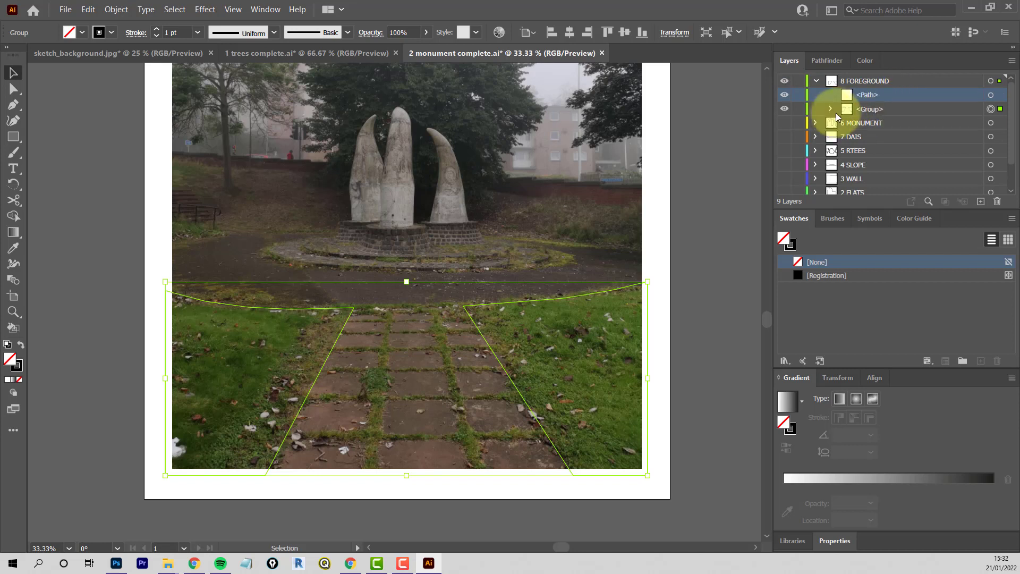
click(784, 96)
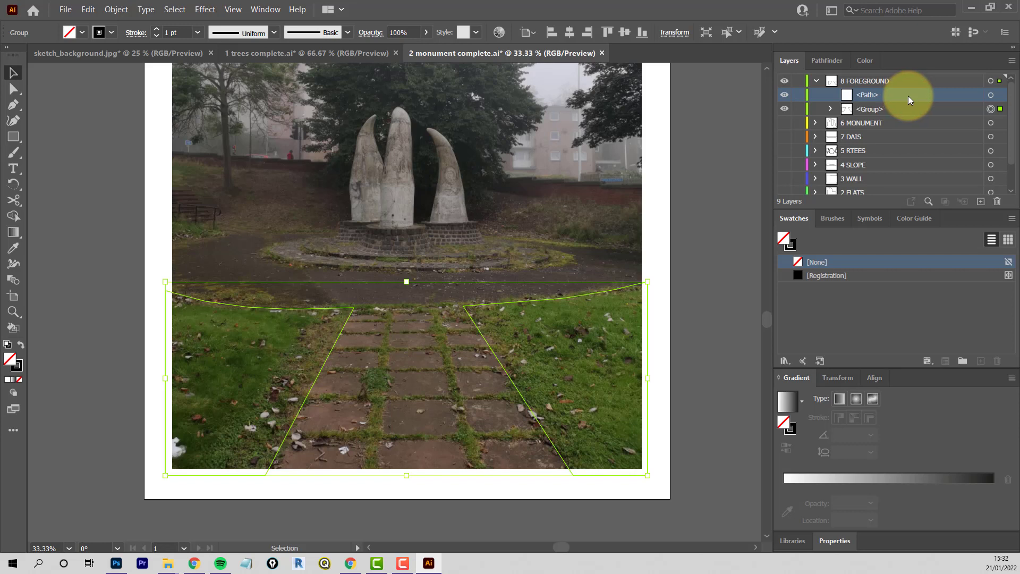
drag(910, 95, 997, 200)
scroll(881, 113, up, 1)
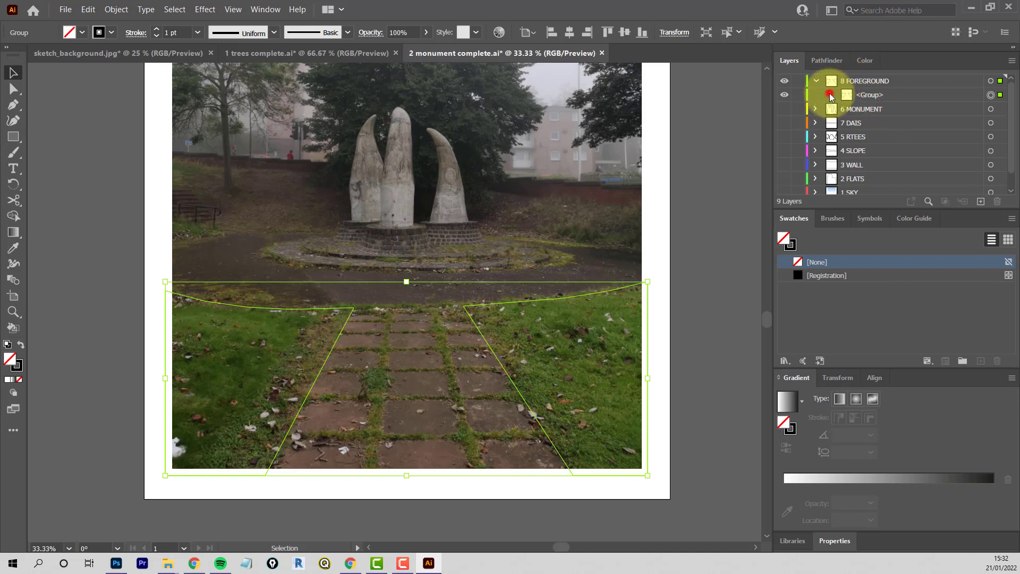
Step: Expand the lawn group and switch each of its two paths off and on to check which lawn it outlines
click(830, 94)
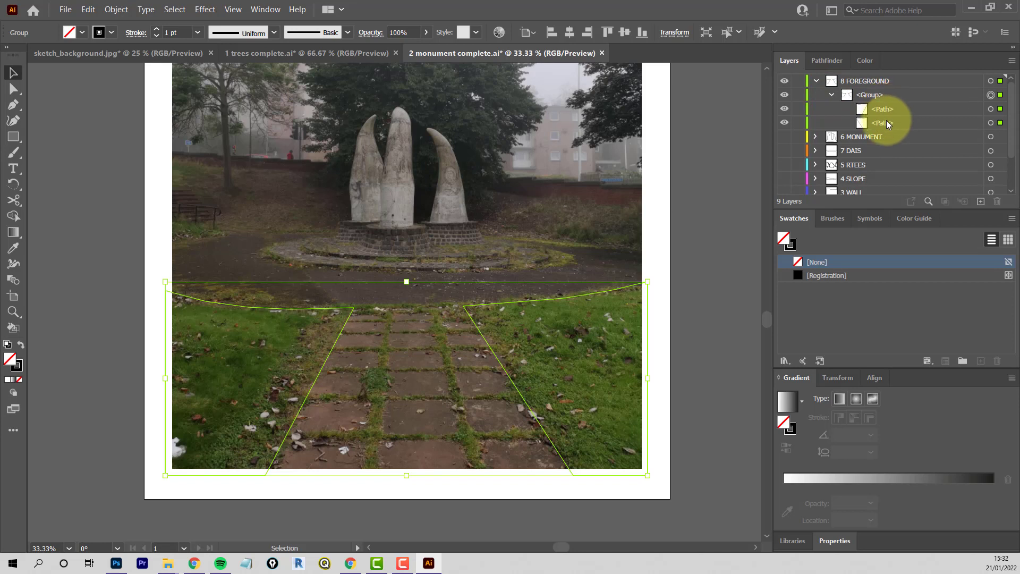
click(784, 109)
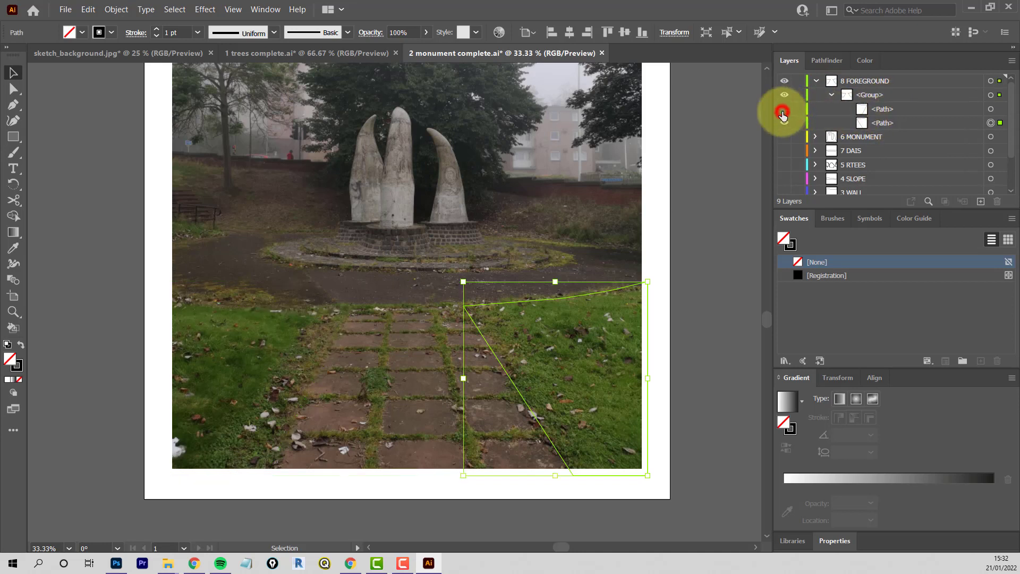
click(784, 123)
click(784, 109)
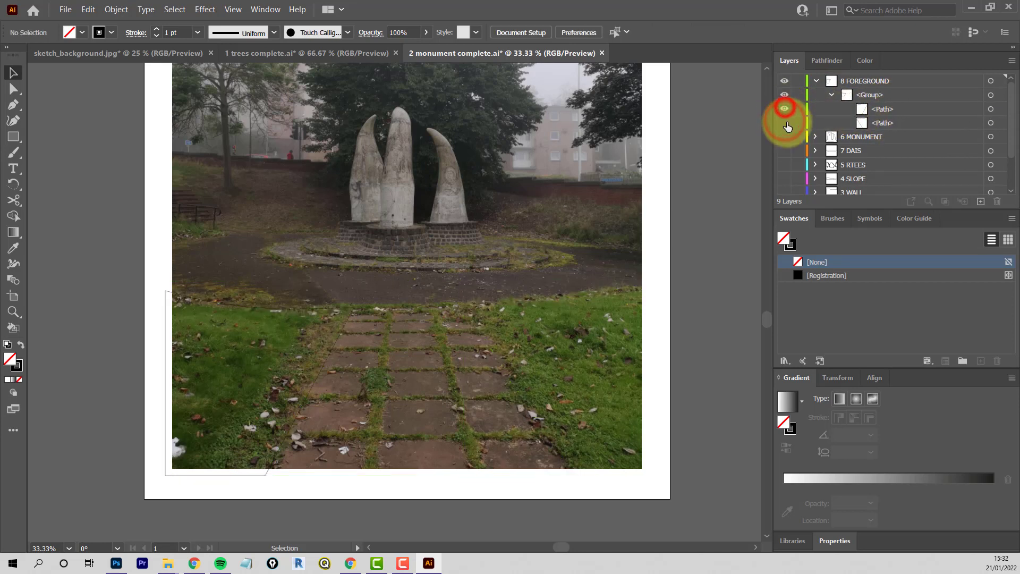
click(785, 123)
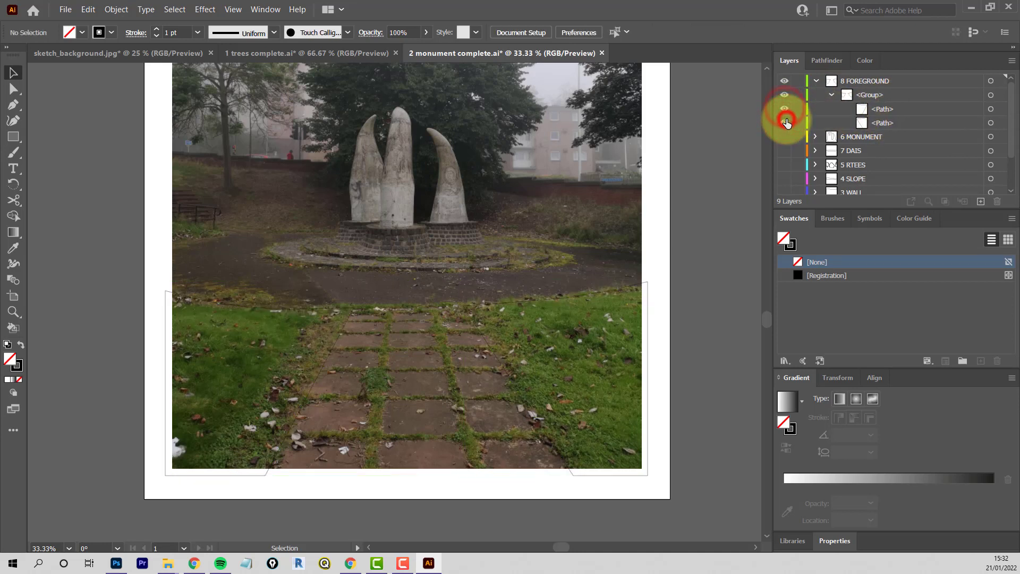
Step: Apply the default white fill and black stroke to the grouped lawns, then deselect them
click(563, 298)
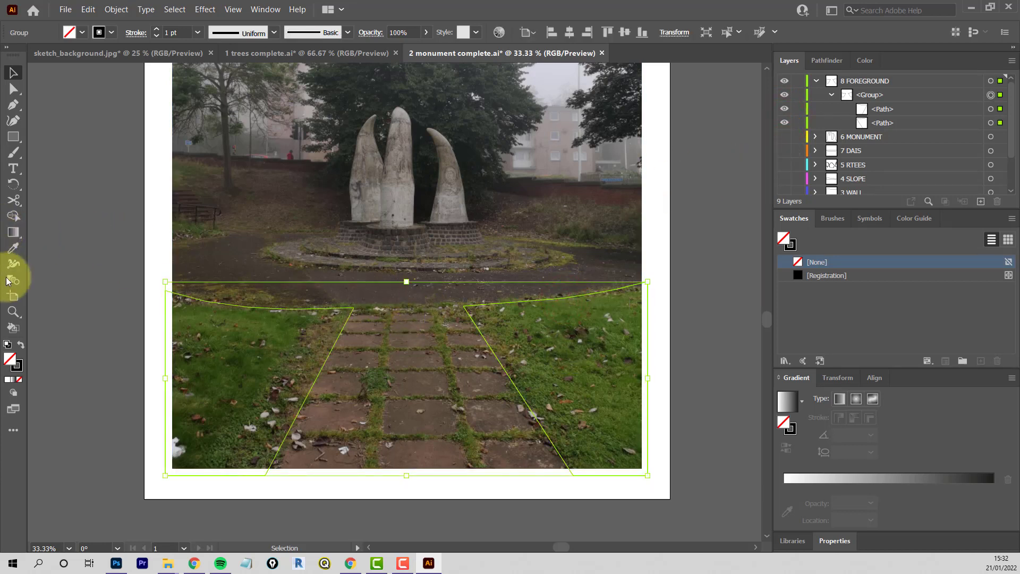
click(7, 346)
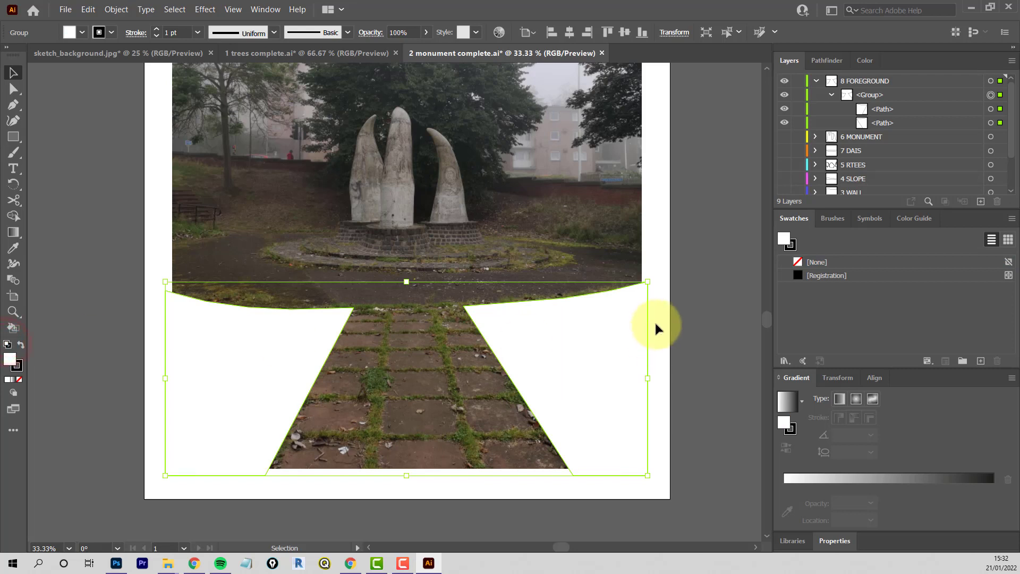
click(746, 299)
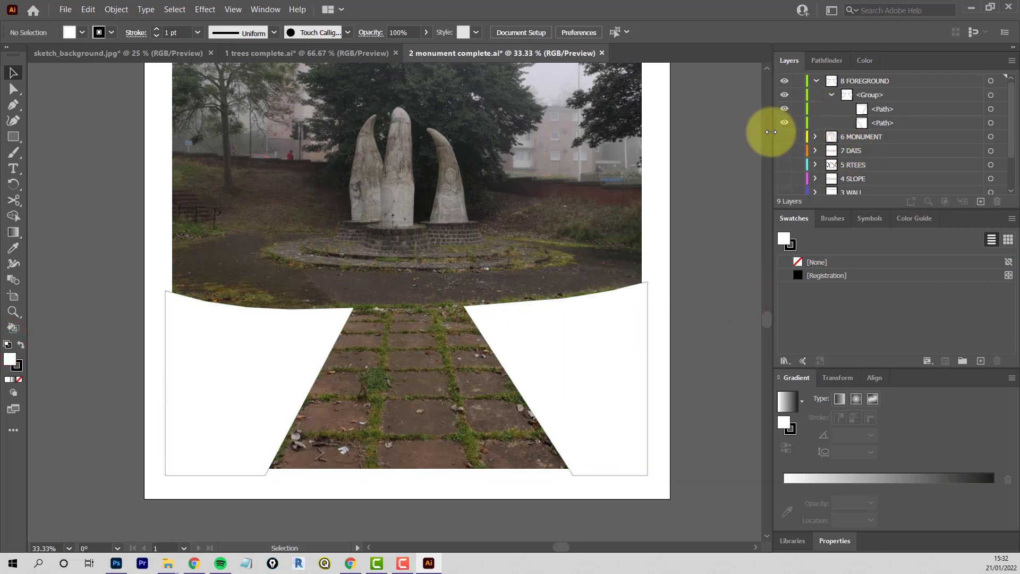
Step: Collapse the 8 FOREGROUND layer and show the 6 MONUMENT, 7 DAIS, 5 RTEES, 4 SLOPE, 3 WALL, 2 FLATS and 1 SKY layers again
click(816, 81)
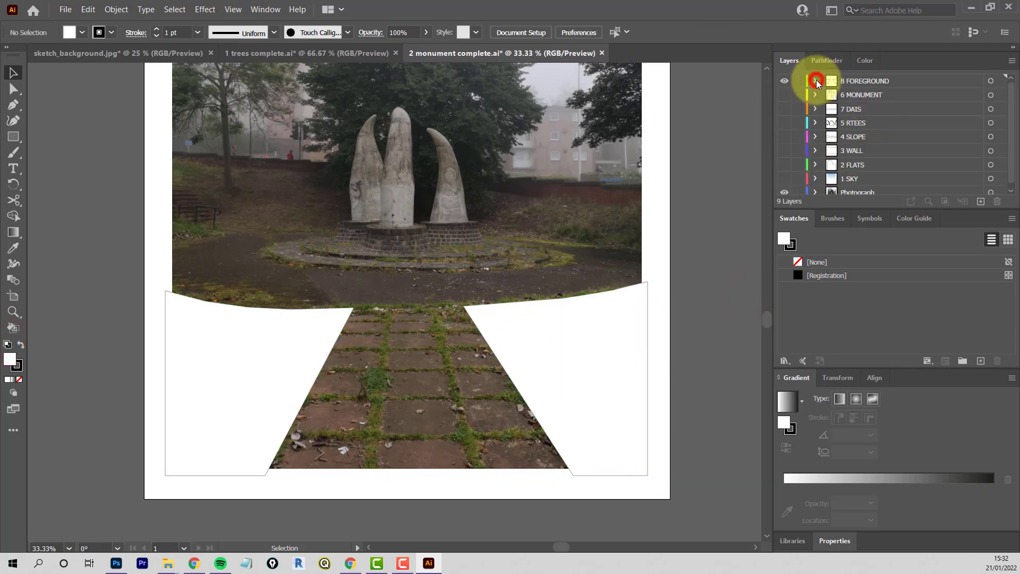
click(784, 95)
click(784, 108)
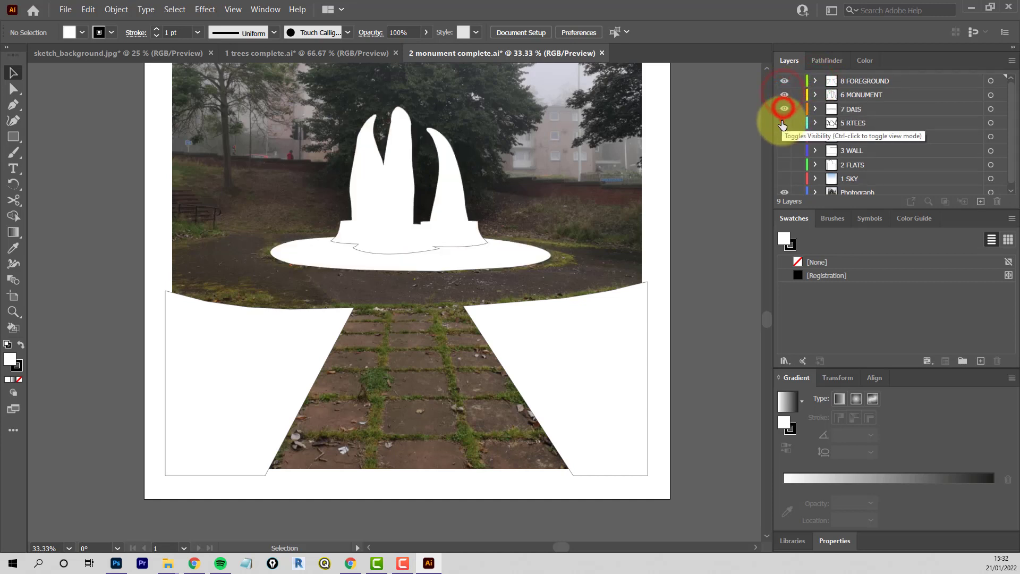
click(784, 122)
click(782, 136)
click(782, 151)
click(782, 165)
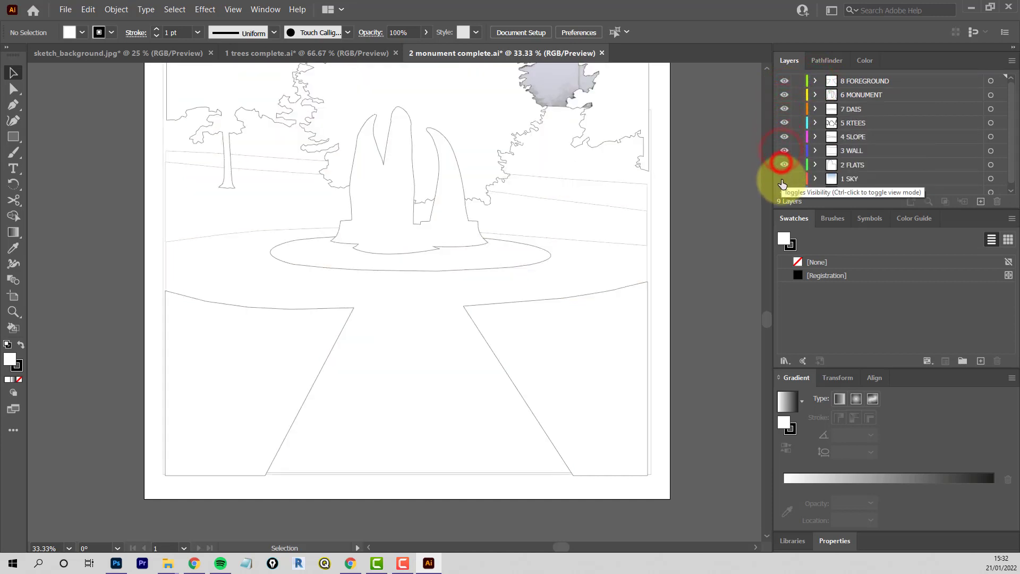
click(782, 179)
Step: Select the flats outline on the 2 FLATS layer and check its stroke weight among the available weights
drag(766, 323, 764, 295)
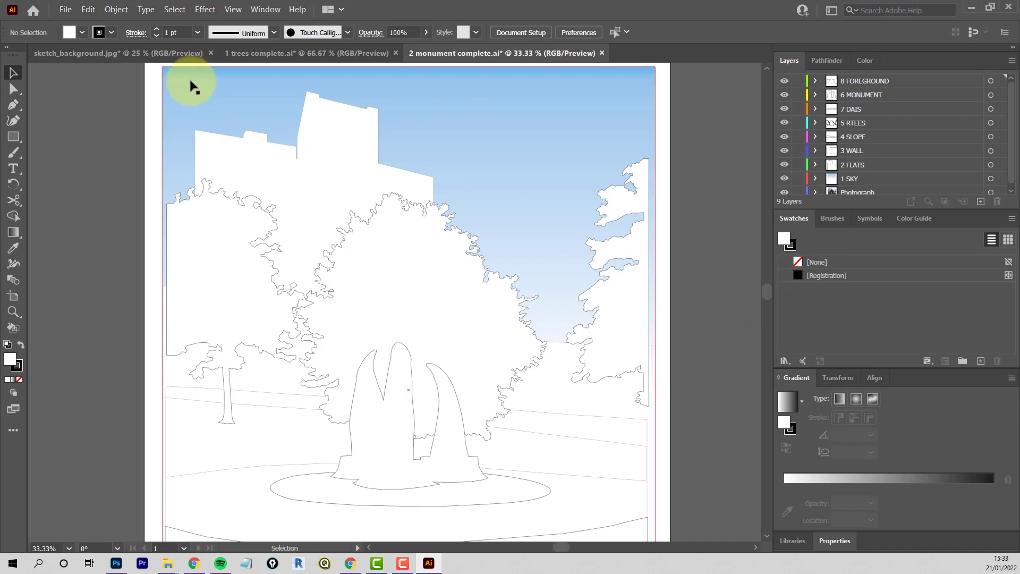
click(209, 137)
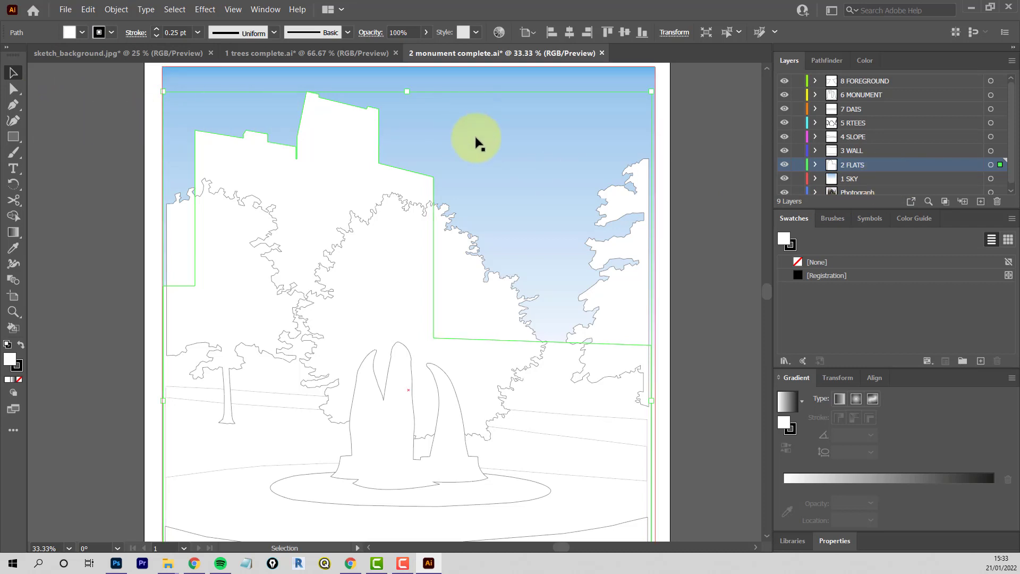
click(198, 33)
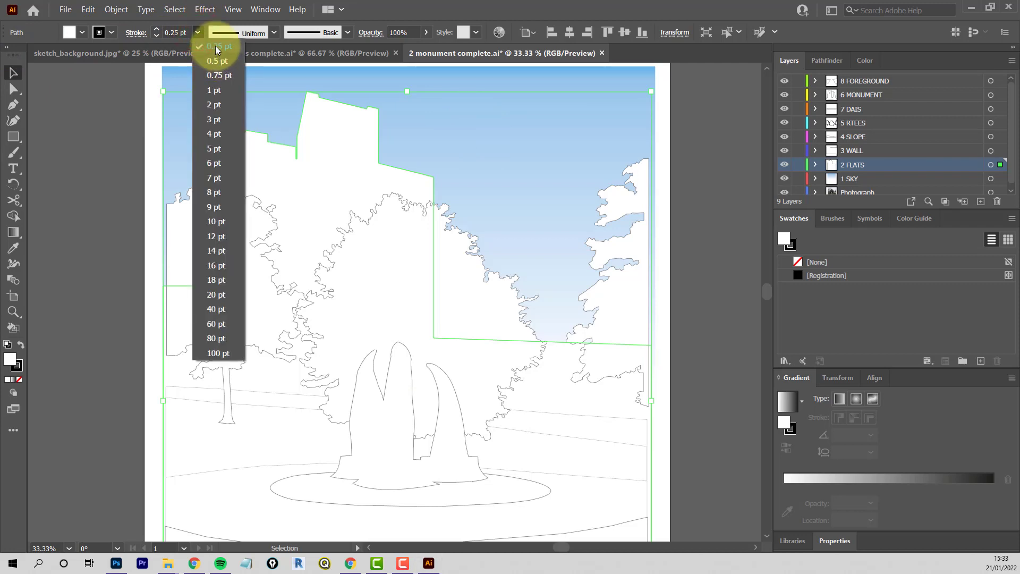
click(100, 145)
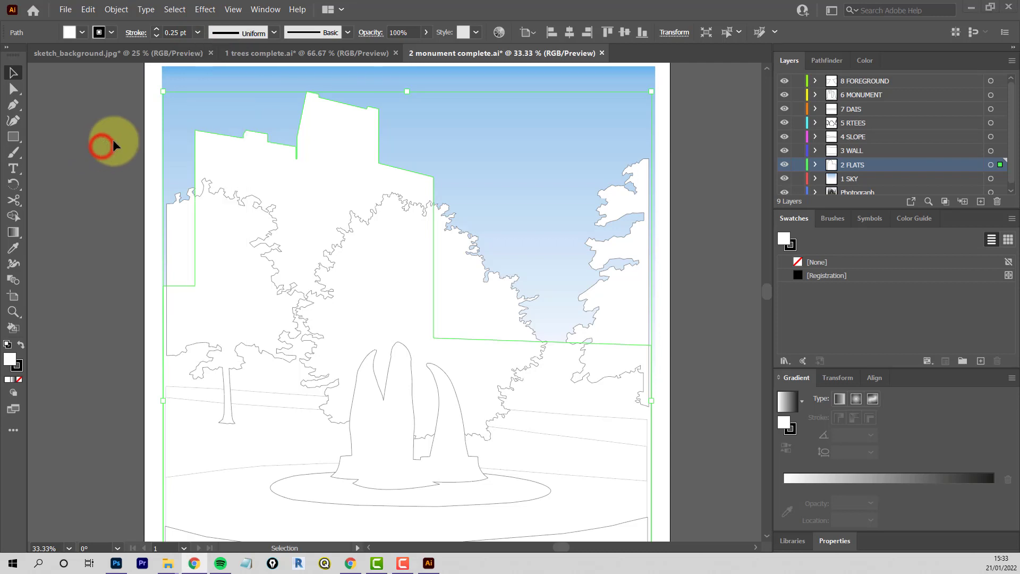
Step: Set the stroke weight of the outline on the 3 WALL layer to 0.5 pt and deselect it
click(261, 396)
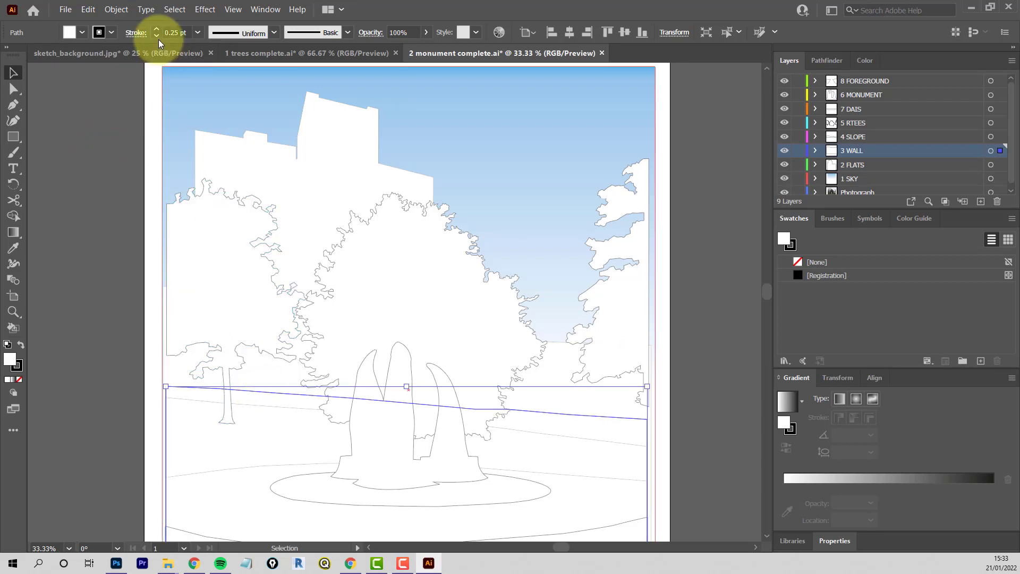
click(197, 33)
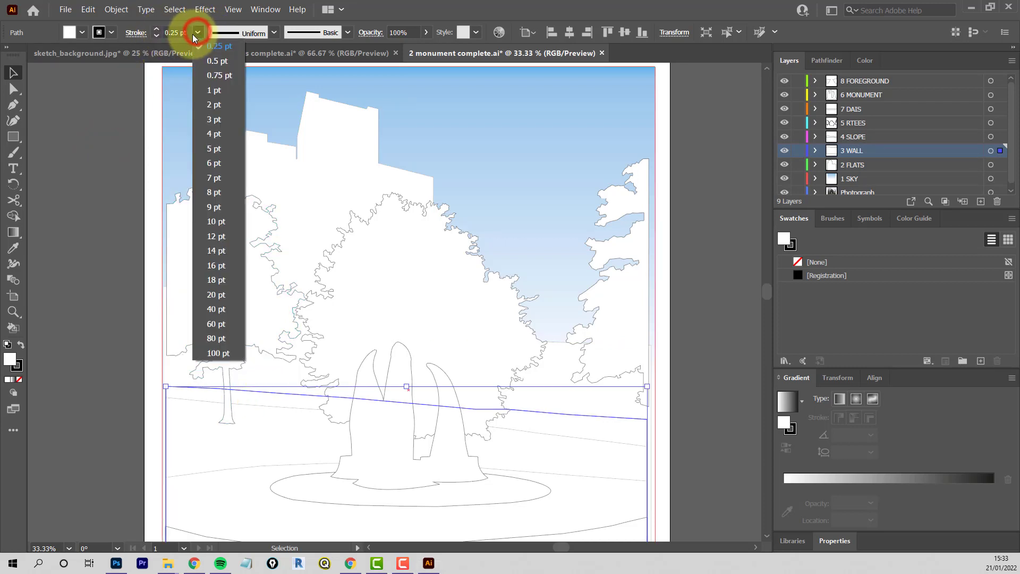
click(217, 61)
click(83, 434)
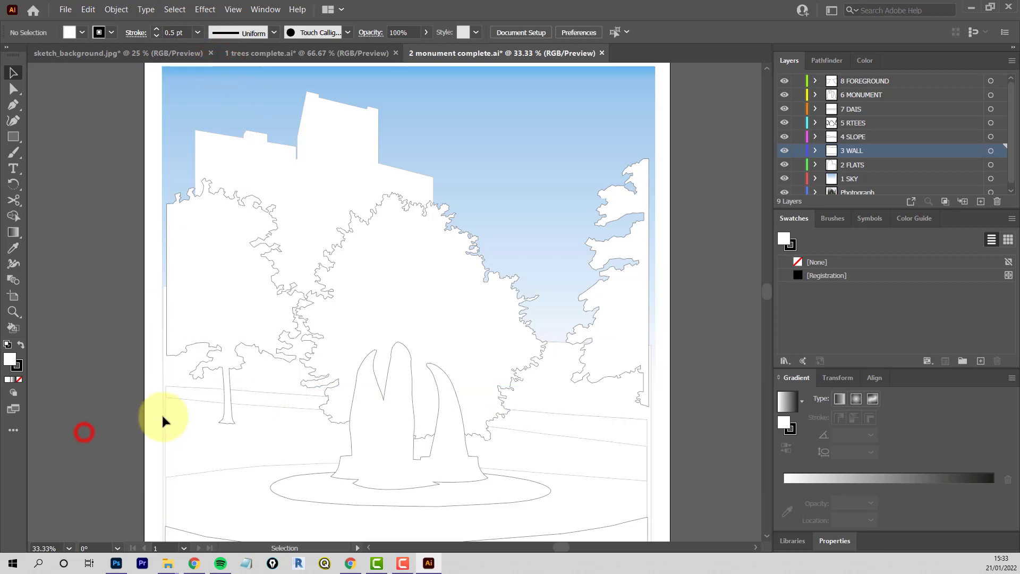
Step: Select the slope outline together with the three tree outlines, set their stroke weight to 1 pt and deselect them
click(253, 407)
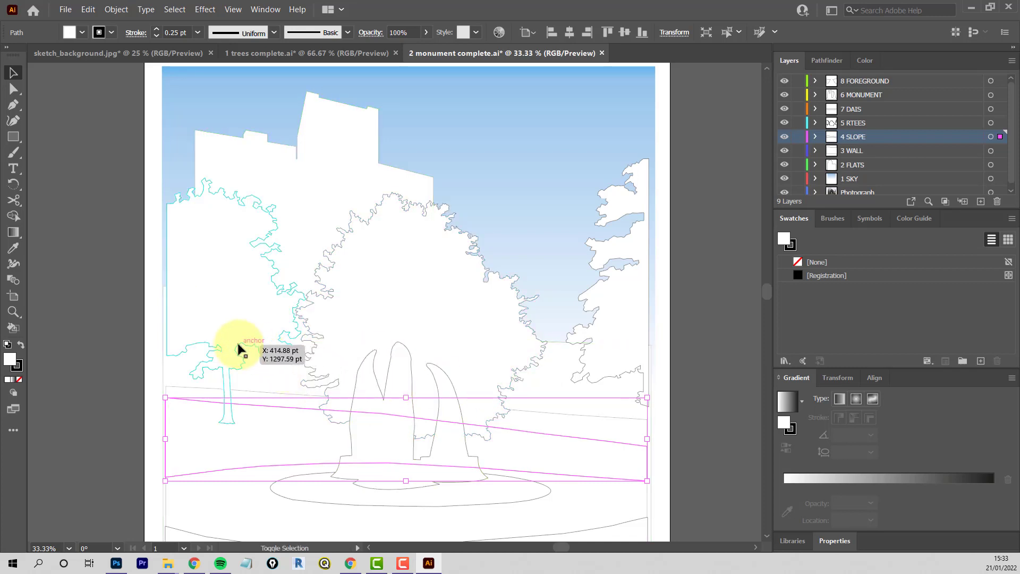
shift+click(238, 344)
shift+click(327, 254)
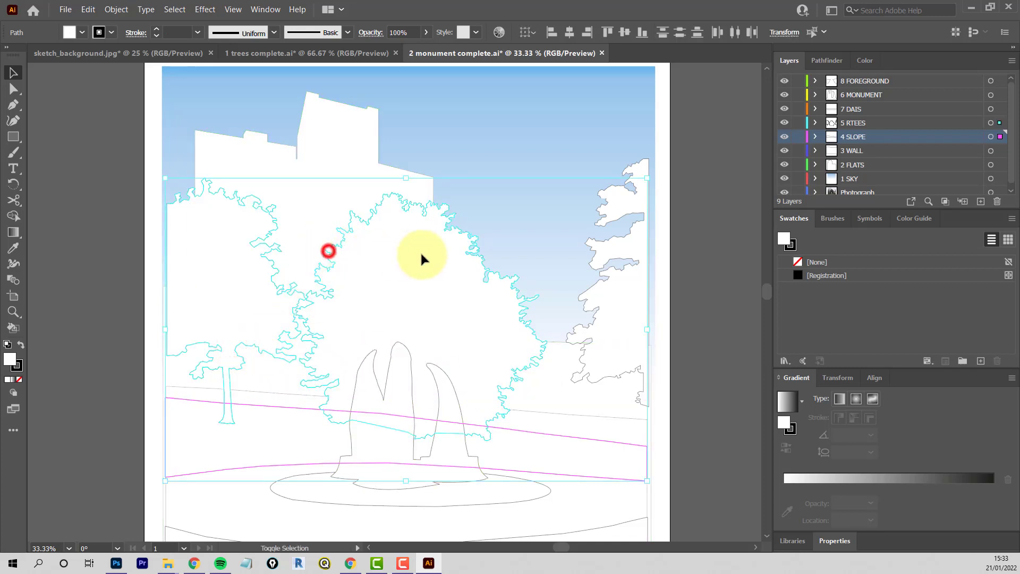
shift+click(618, 260)
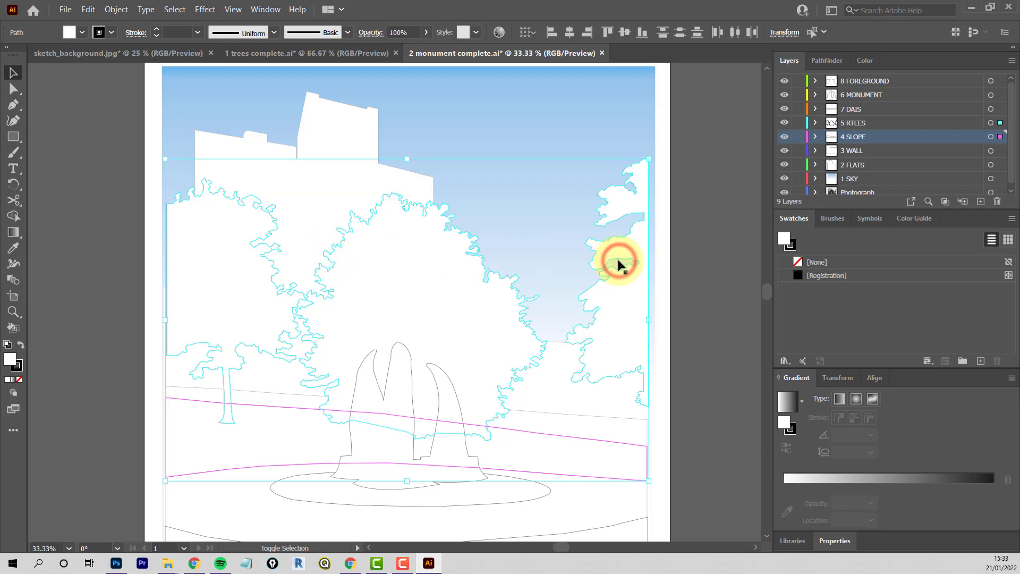
click(197, 33)
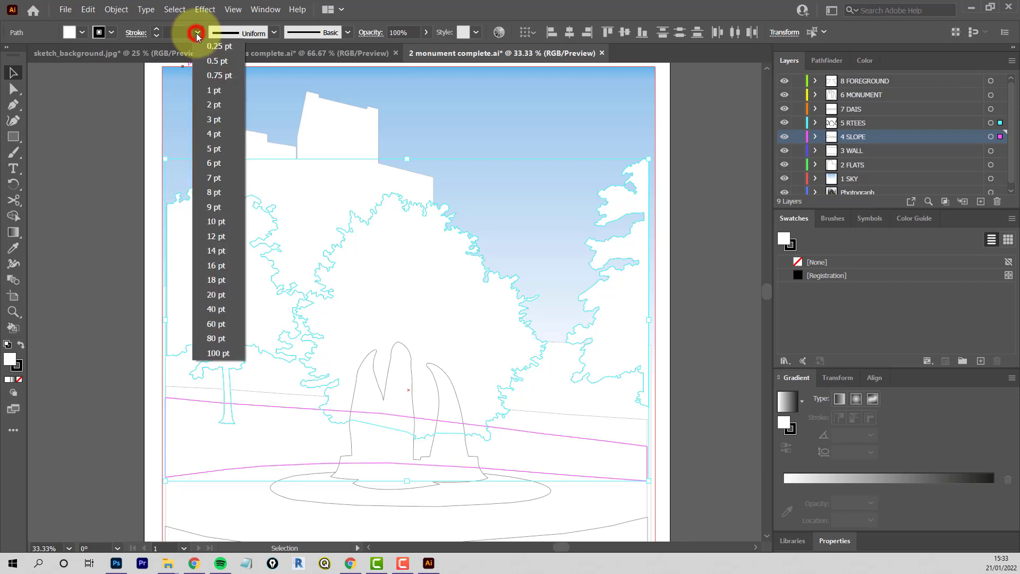
click(214, 90)
click(94, 289)
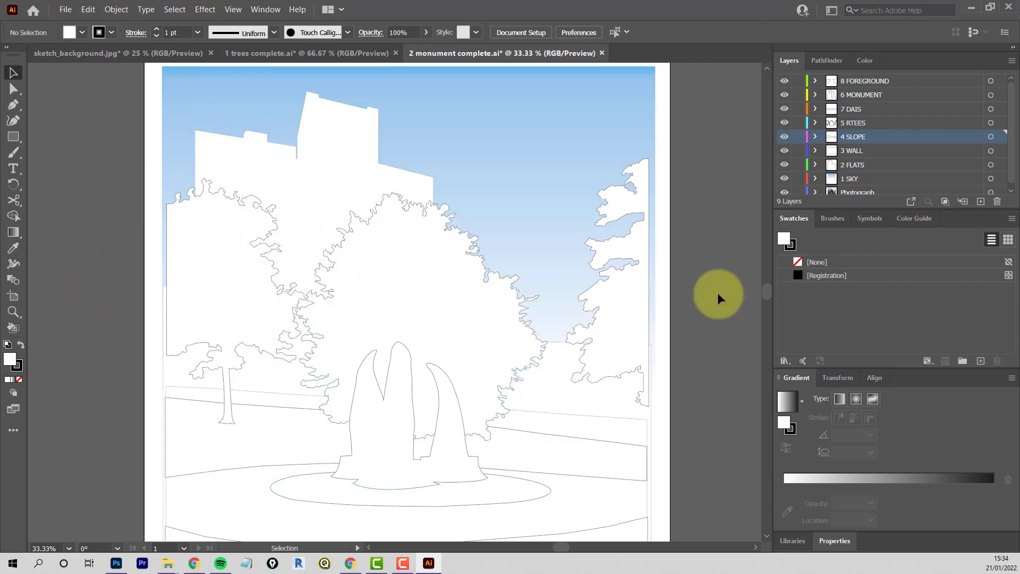
Step: Select the monument and the oval dais outlines, set their stroke weight to 2 pt and deselect them
drag(769, 291, 769, 310)
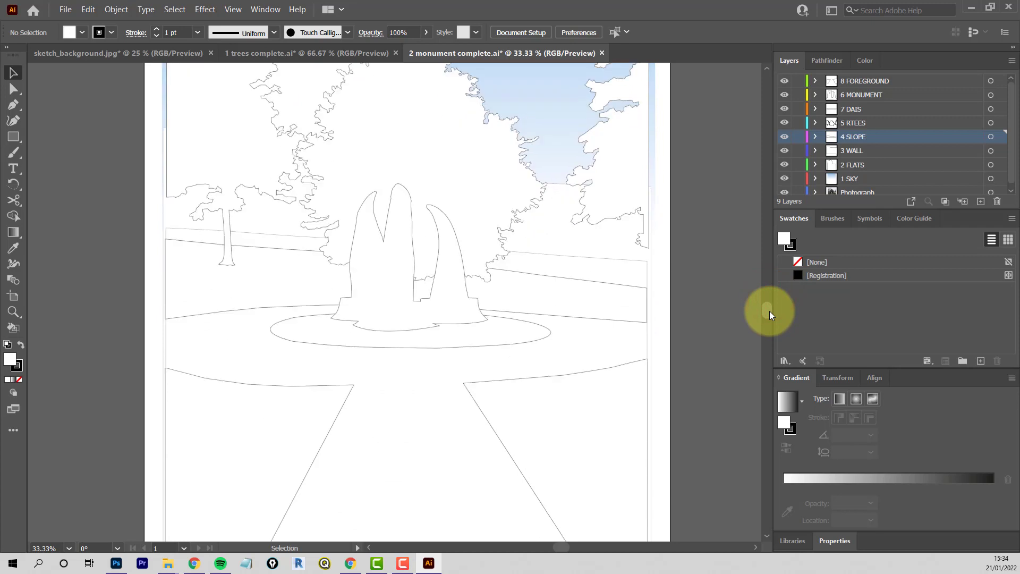
click(432, 325)
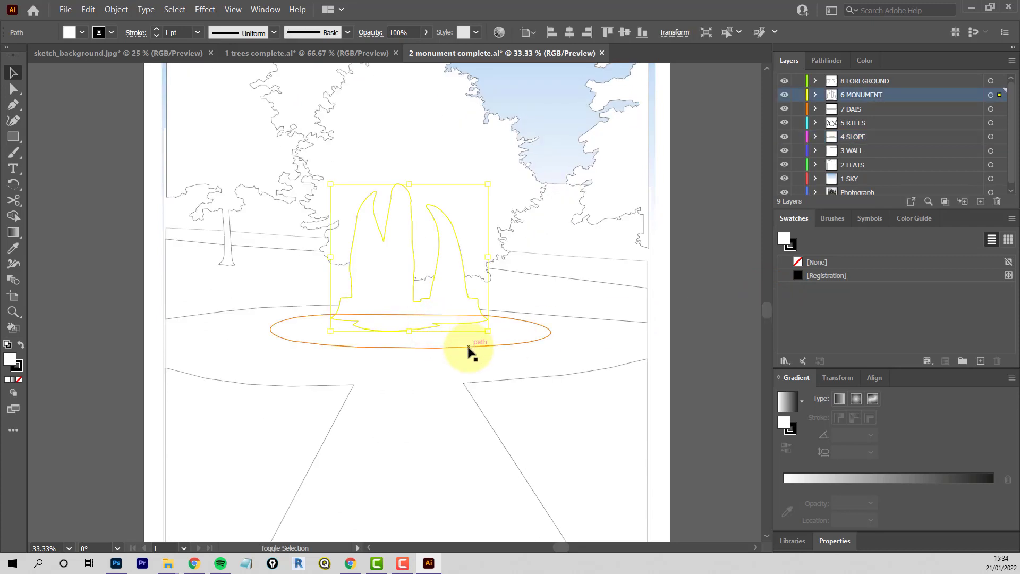
shift+click(469, 348)
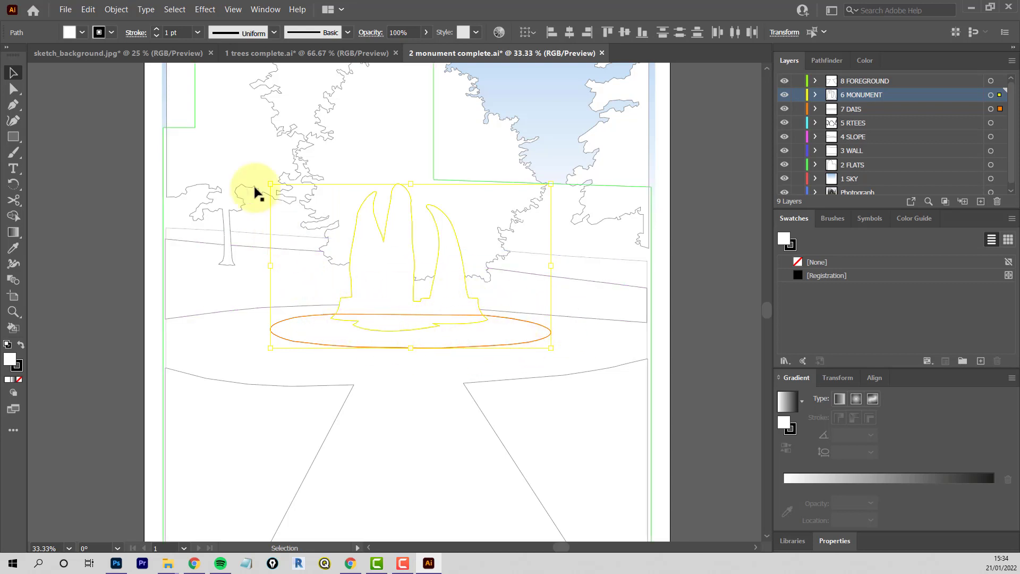
click(199, 33)
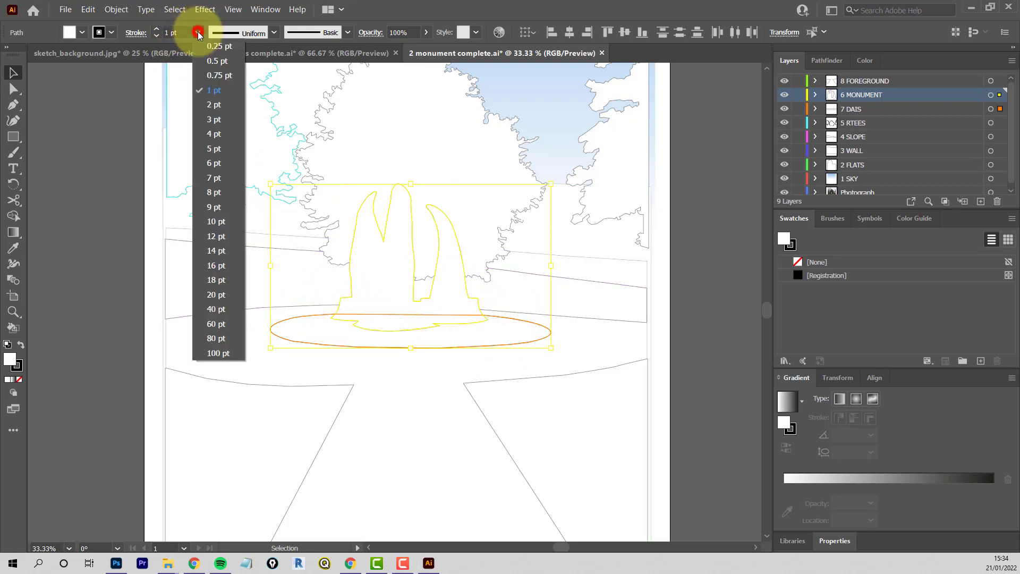
click(208, 104)
click(75, 168)
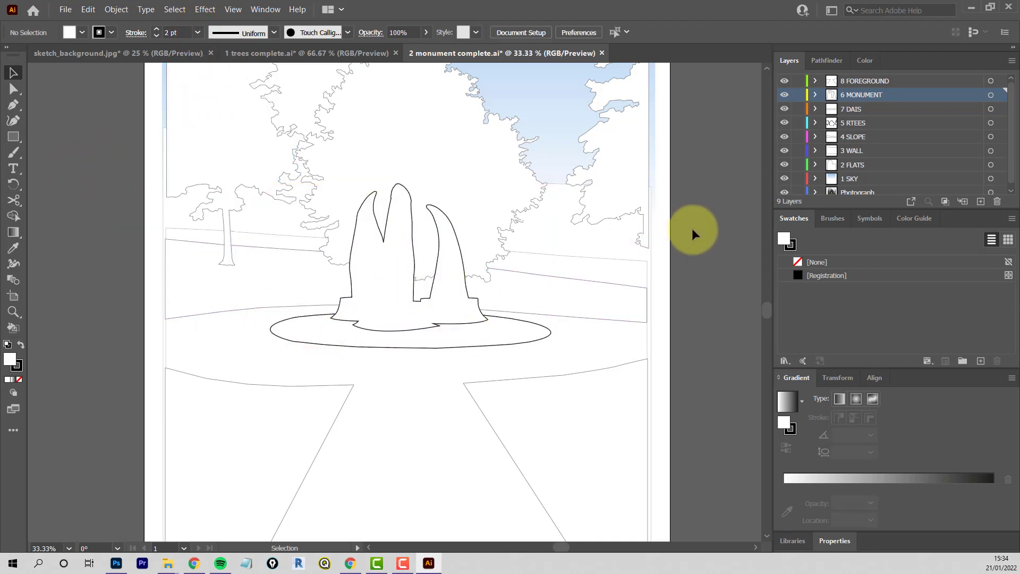
Step: Set the stroke weight of the grouped foreground lawns to 4 pt and deselect them
click(515, 379)
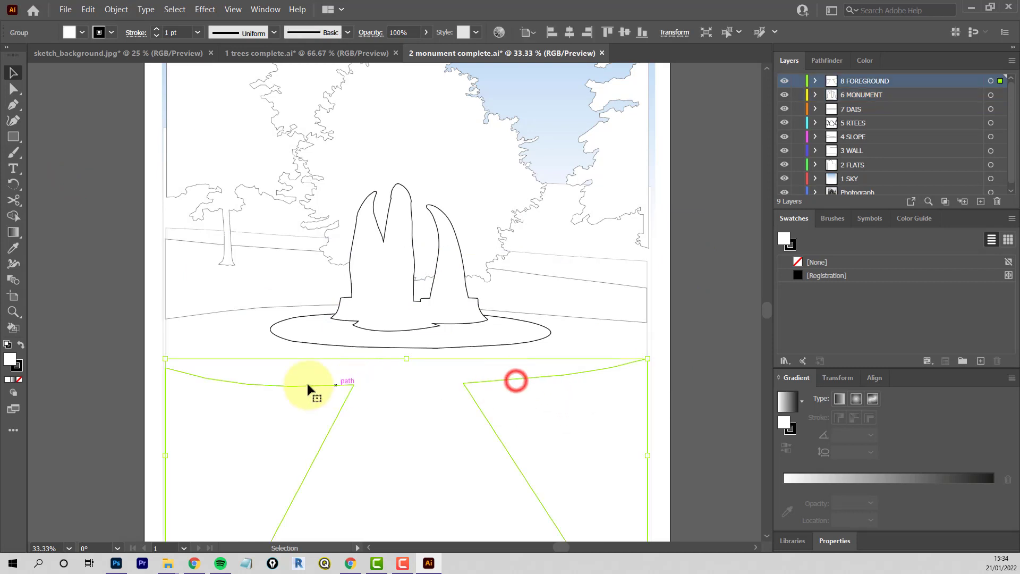
click(196, 33)
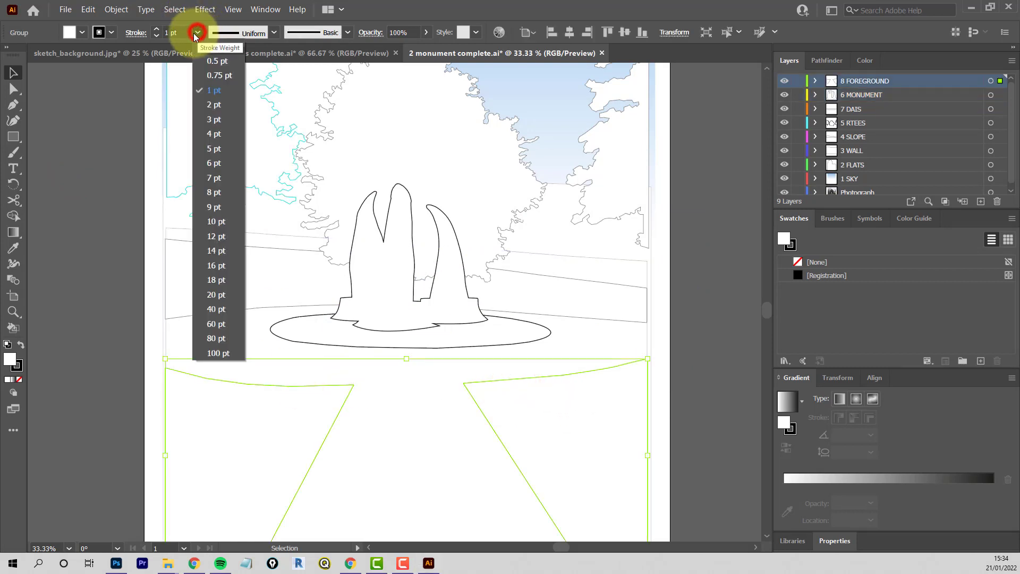
click(212, 133)
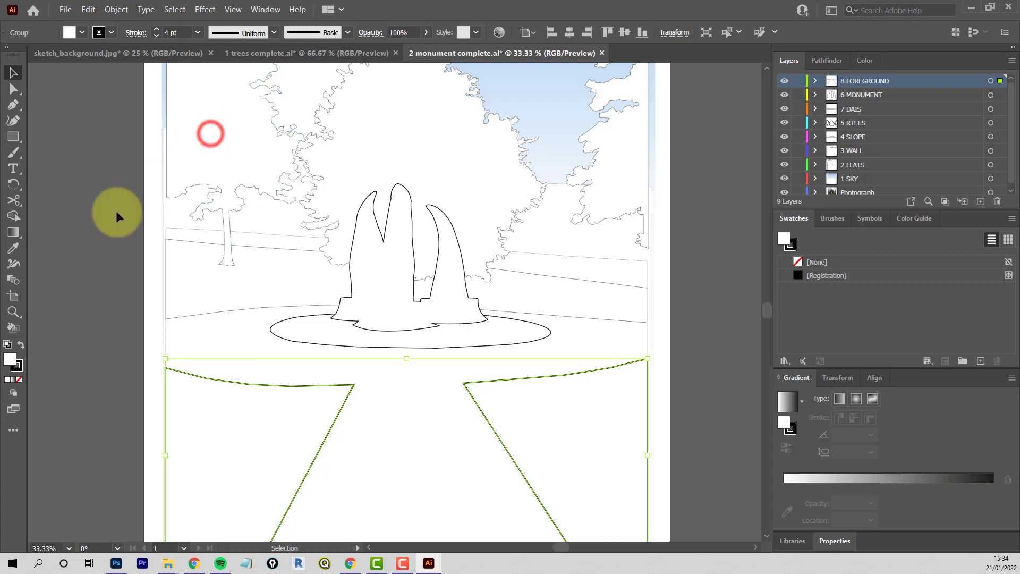
click(99, 222)
key(ctrl+minus)
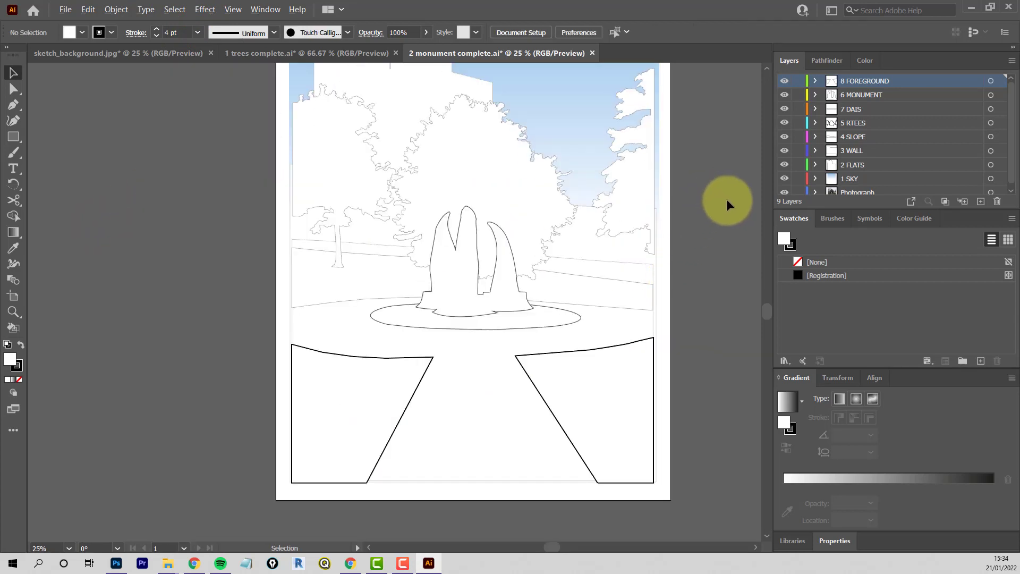
drag(766, 313, 769, 299)
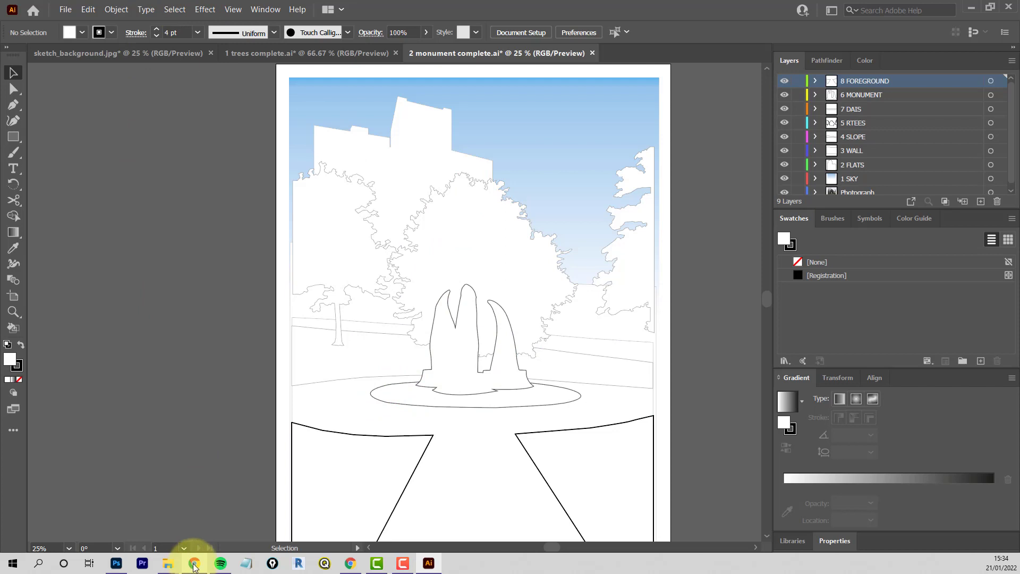
Step: Switch to Chrome, open the Pimp My Drawing site from the course document and download the roller skater drawing as ai
click(352, 565)
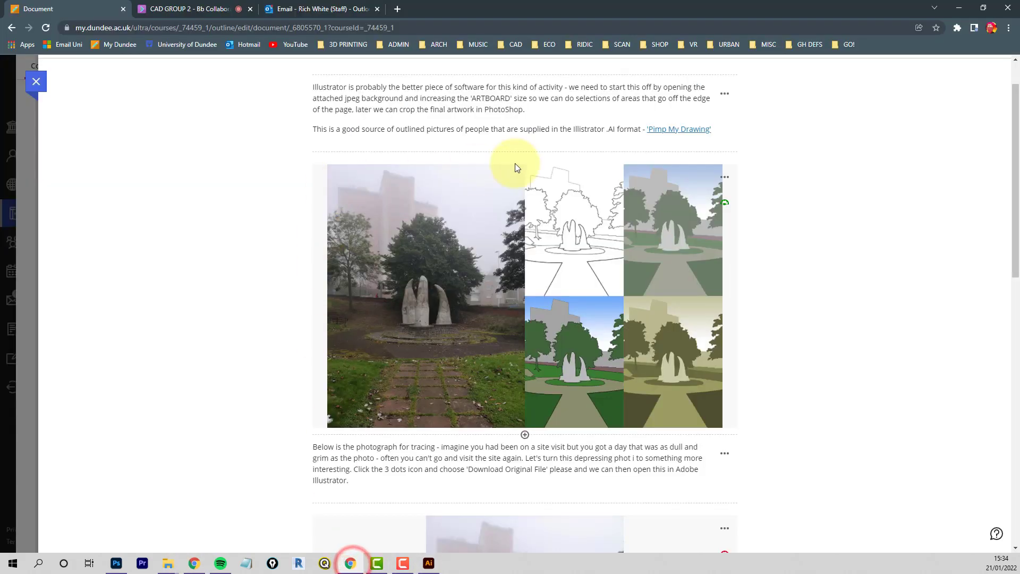
click(673, 131)
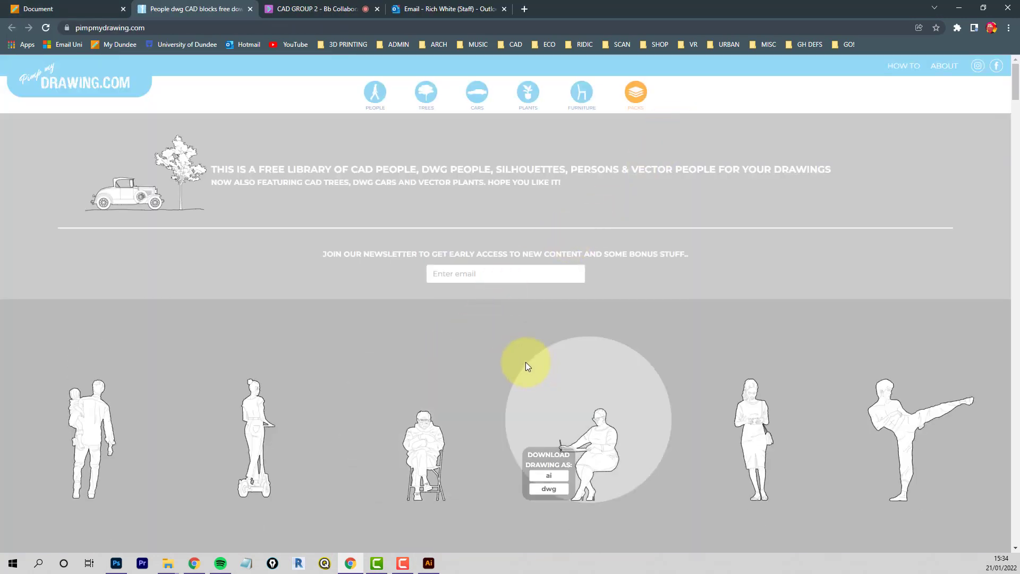
scroll(525, 362, down, 4)
scroll(518, 291, down, 8)
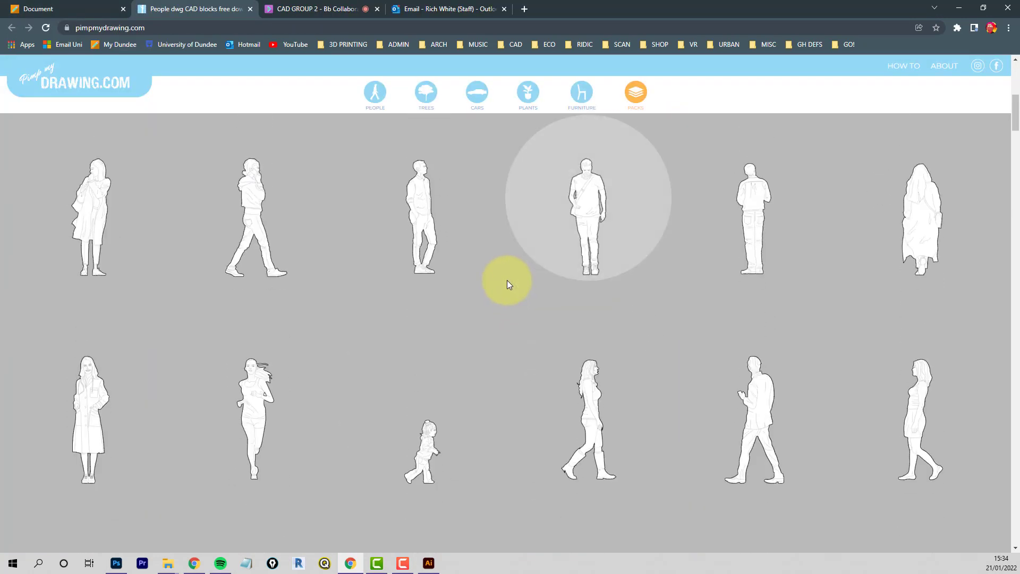
mouse_move(654, 429)
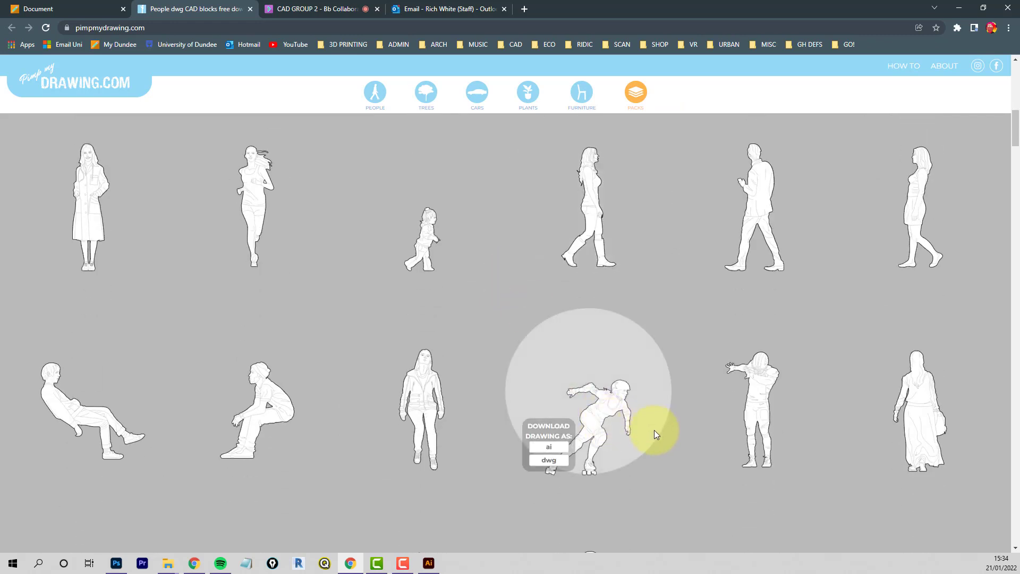
click(549, 448)
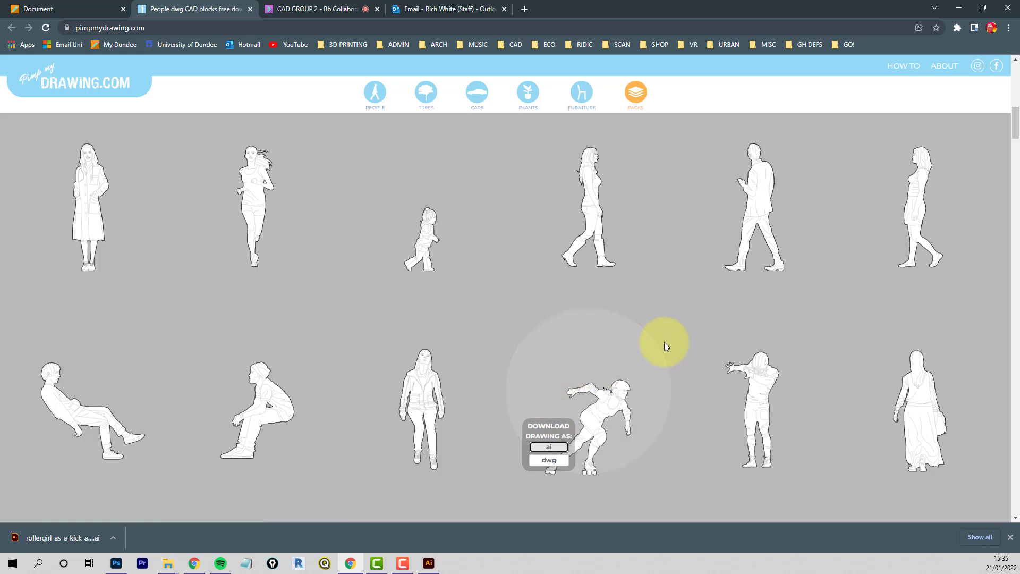
Step: Browse the other people drawings in the library and download the running woman as ai
mouse_move(751, 358)
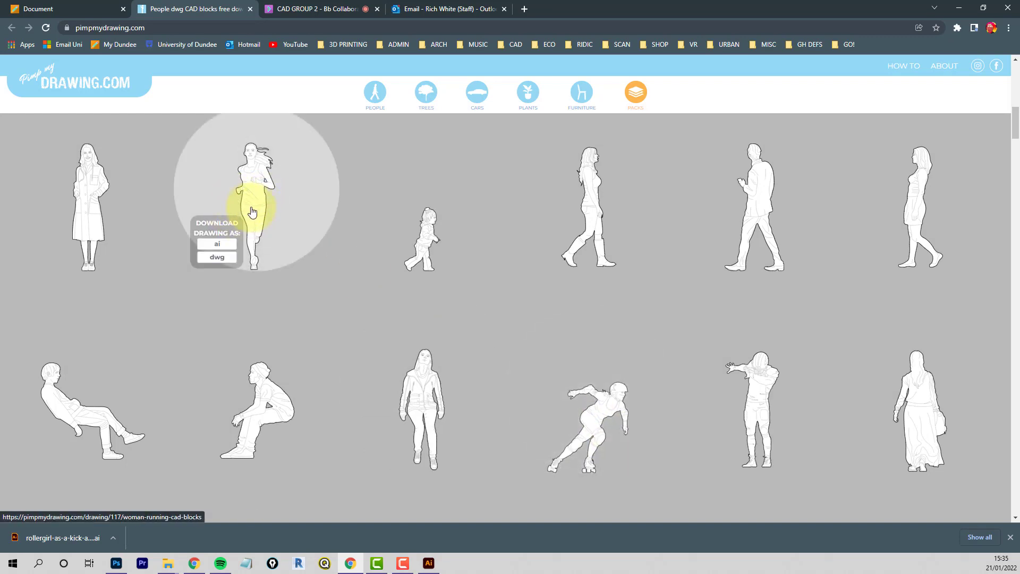
scroll(266, 213, down, 5)
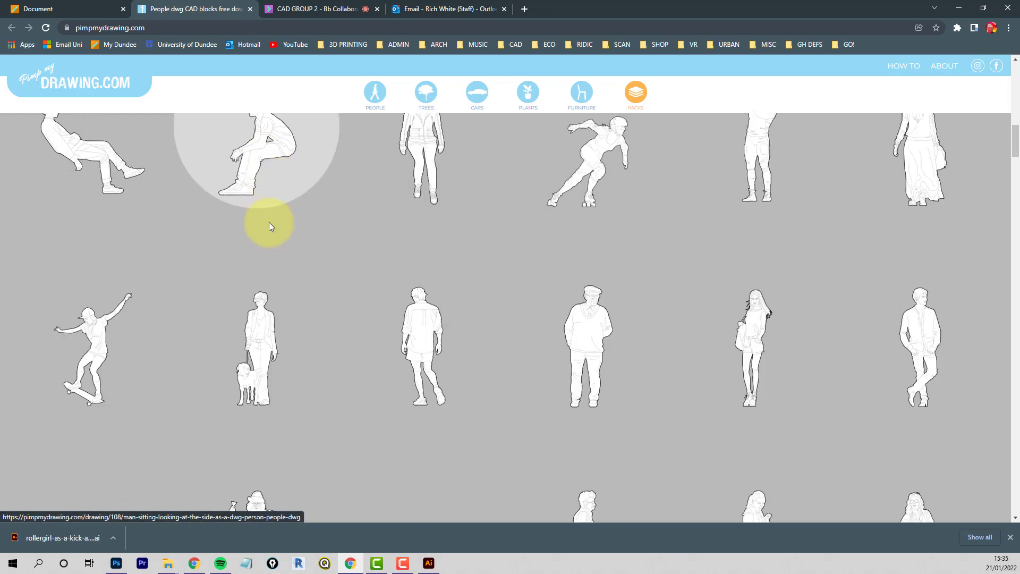
scroll(269, 218, down, 2)
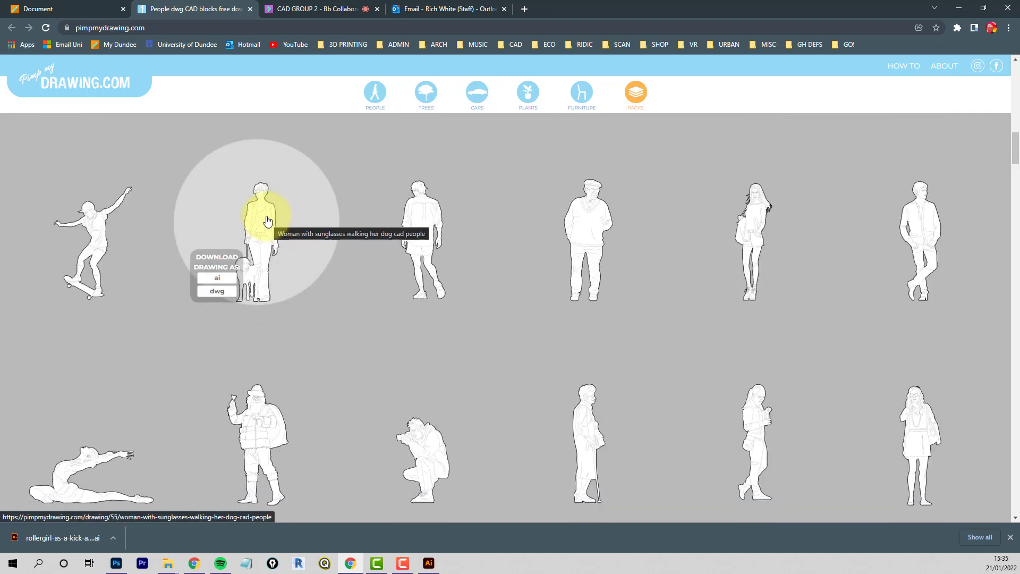
scroll(266, 218, up, 10)
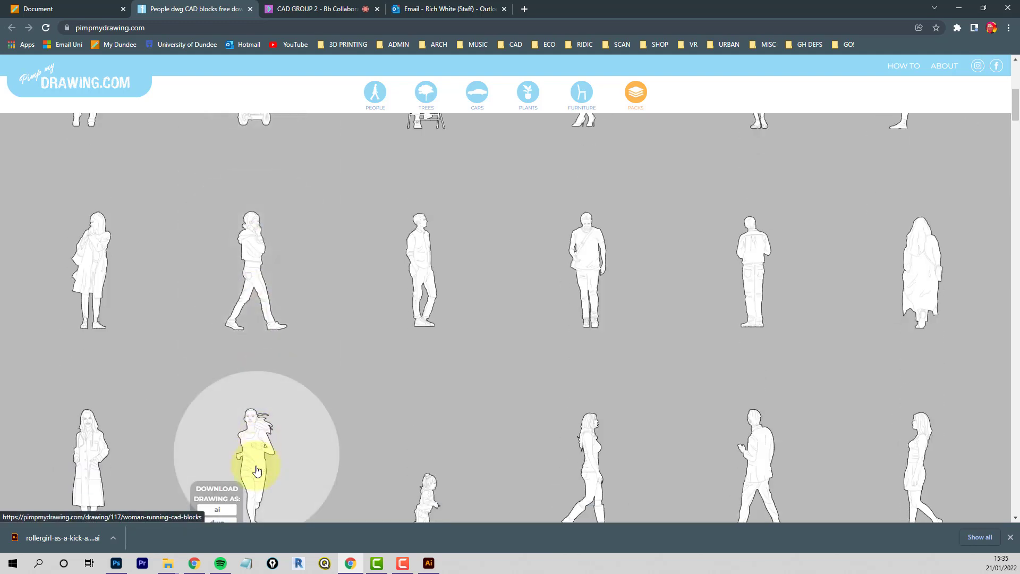
scroll(241, 441, down, 2)
click(216, 407)
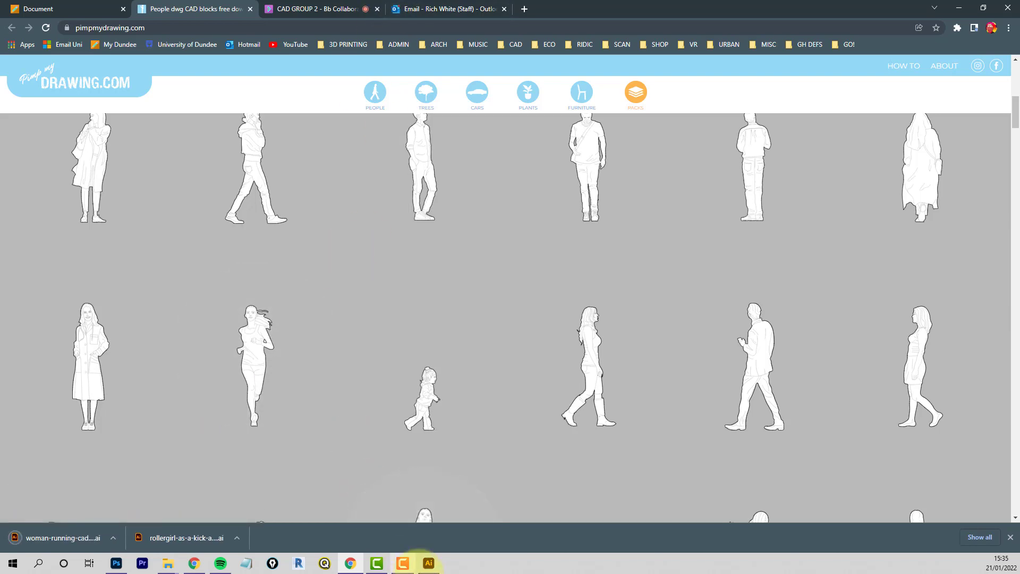
Step: Switch back to Illustrator and open both downloaded figures, the running woman and the rollergirl, from the Downloads folder
click(428, 562)
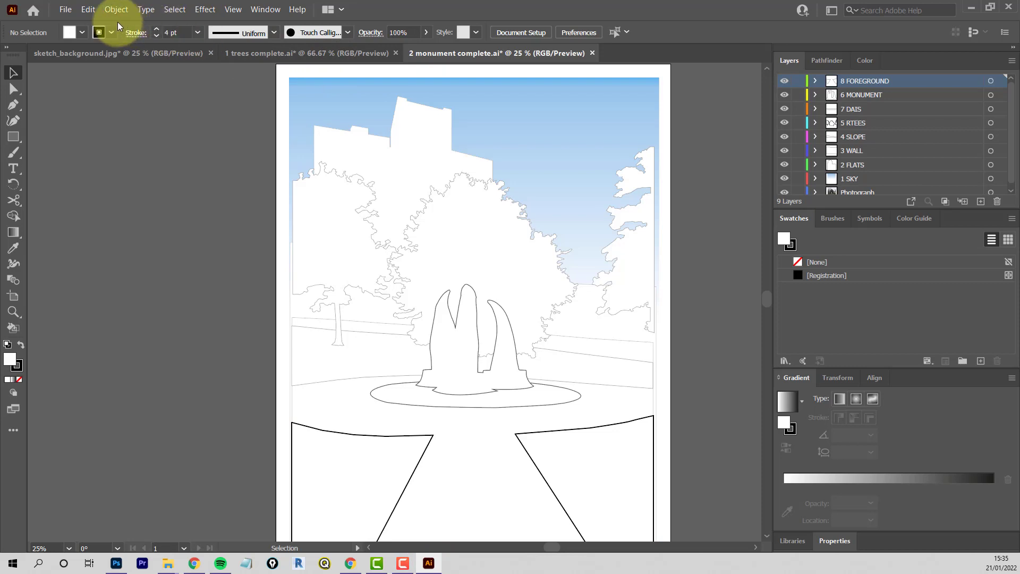
click(65, 10)
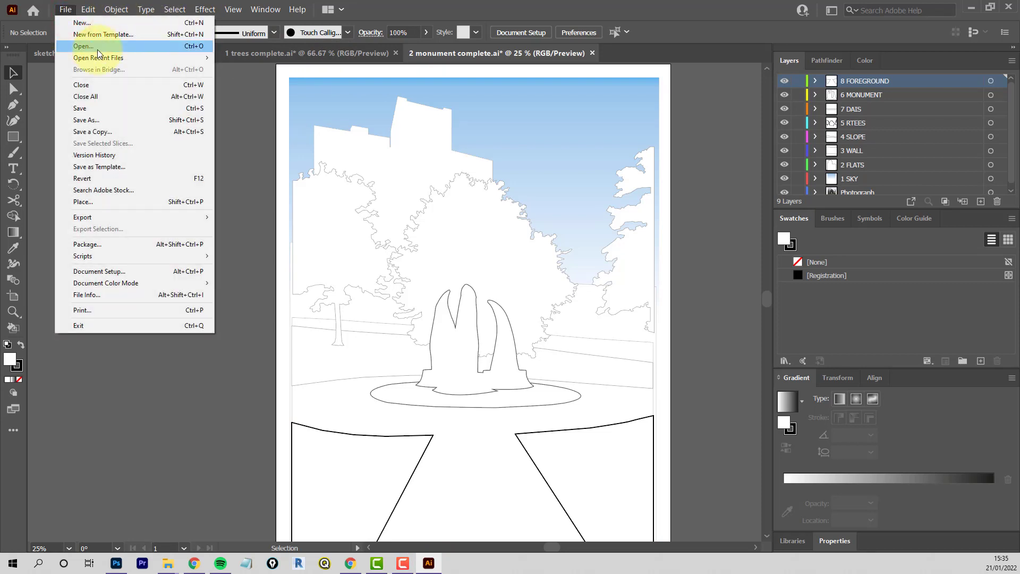
click(84, 46)
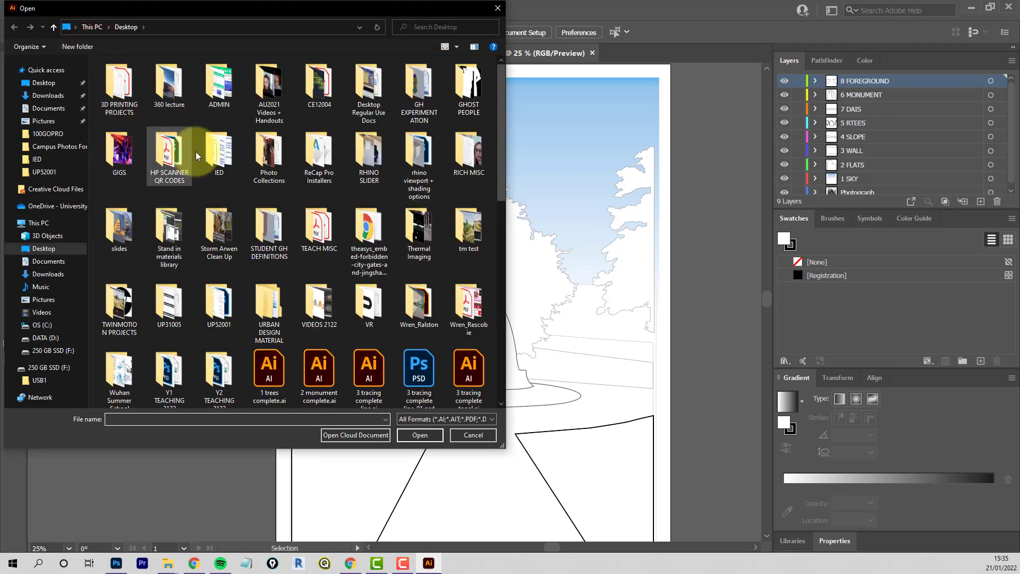
click(53, 95)
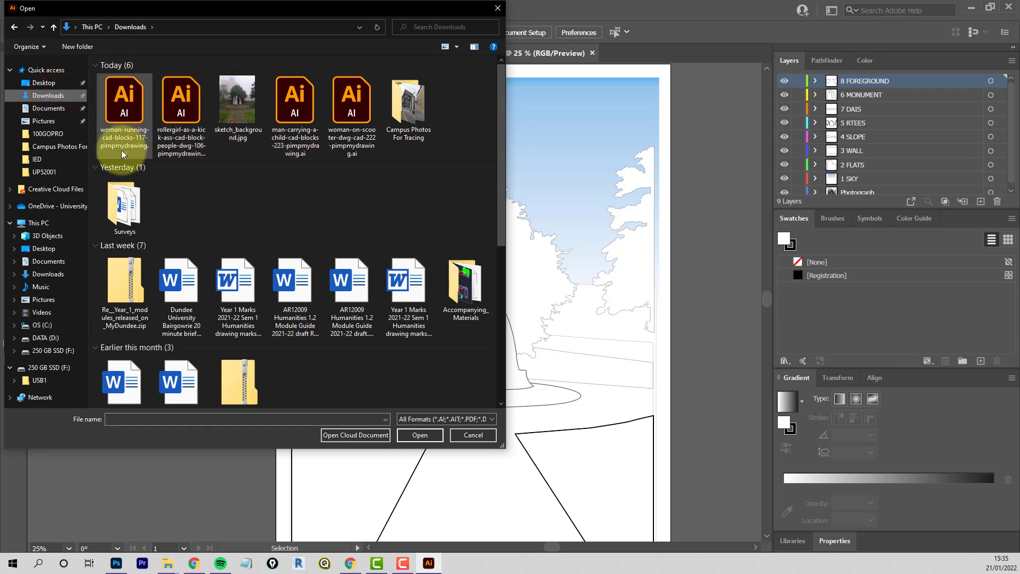
click(121, 115)
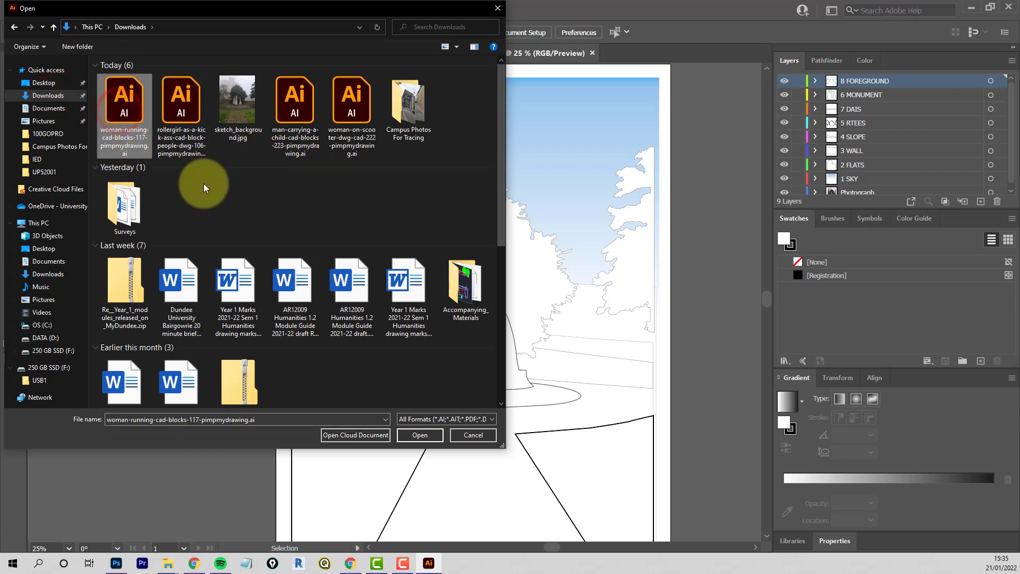
ctrl+click(179, 113)
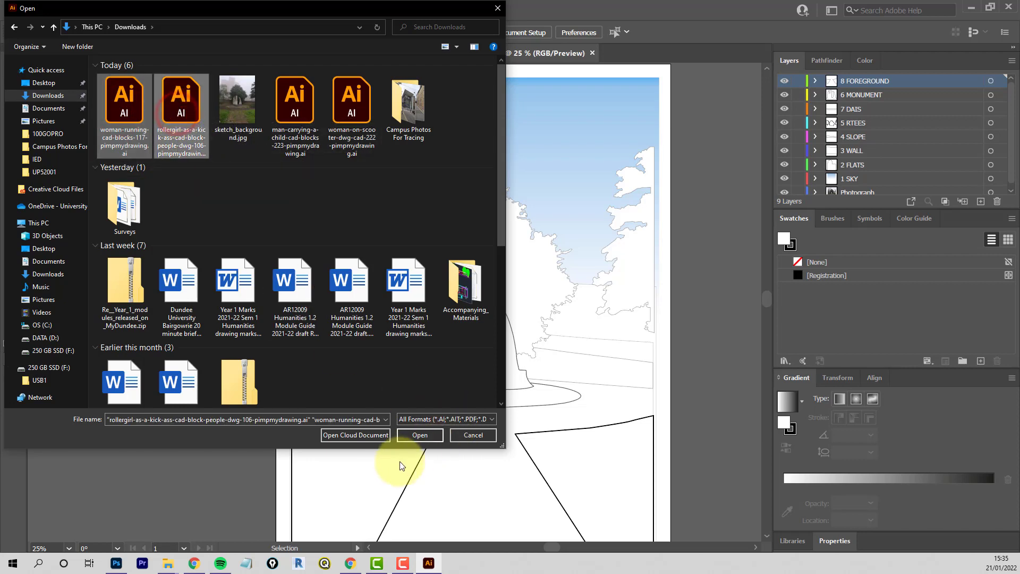
click(422, 435)
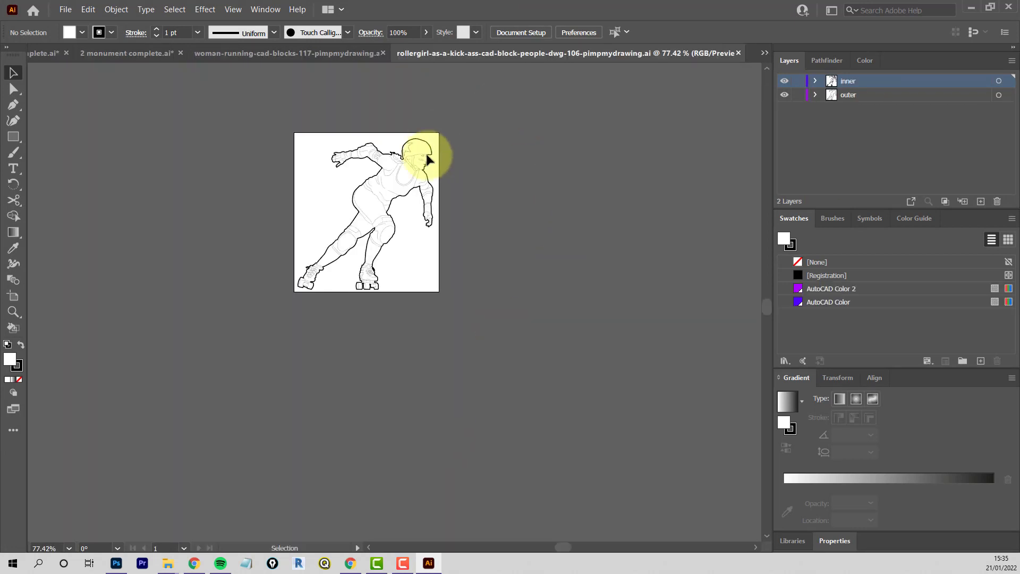
Step: Examine the rollergirl drawing up close and toggle its inner and outer layers to compare the detail lines with the outline
scroll(377, 202, up, 3)
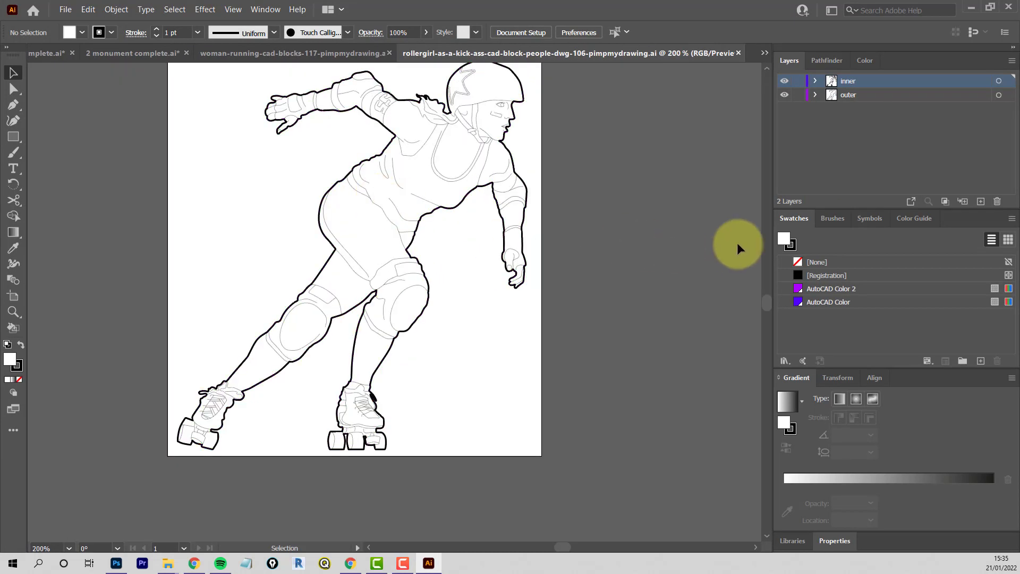
scroll(770, 308, up, 3)
scroll(770, 308, down, 4)
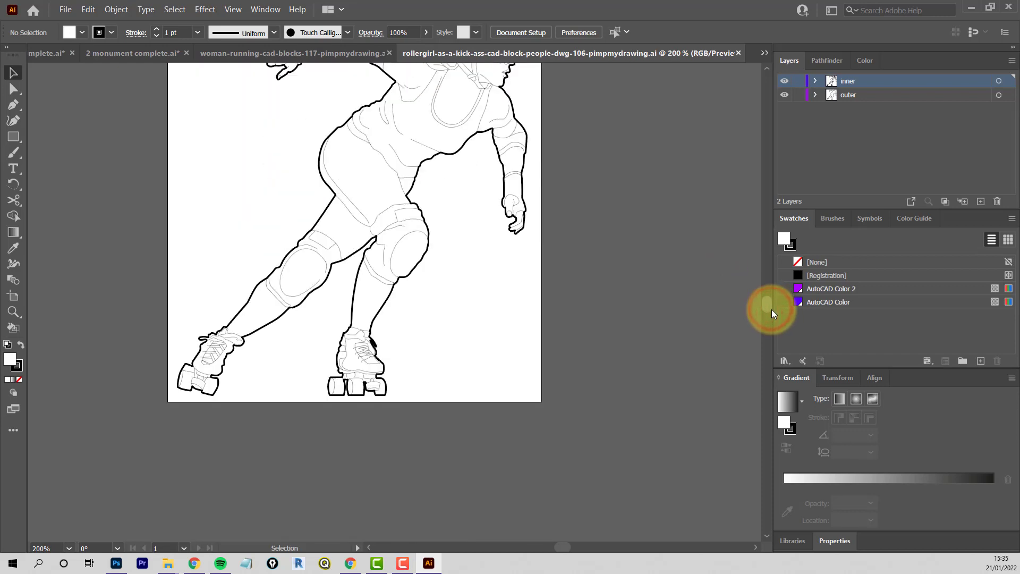
scroll(771, 309, up, 2)
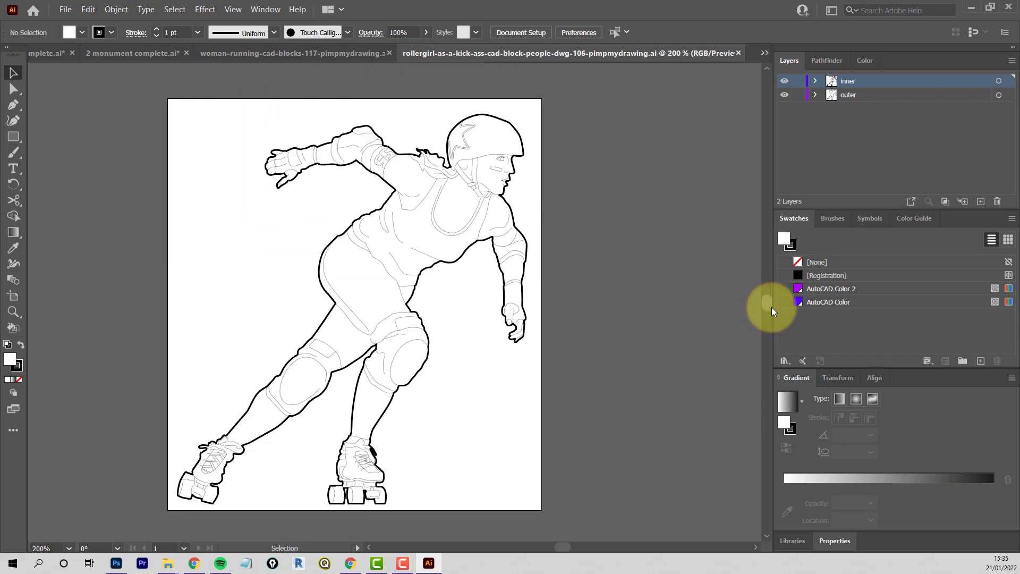
click(784, 81)
click(785, 81)
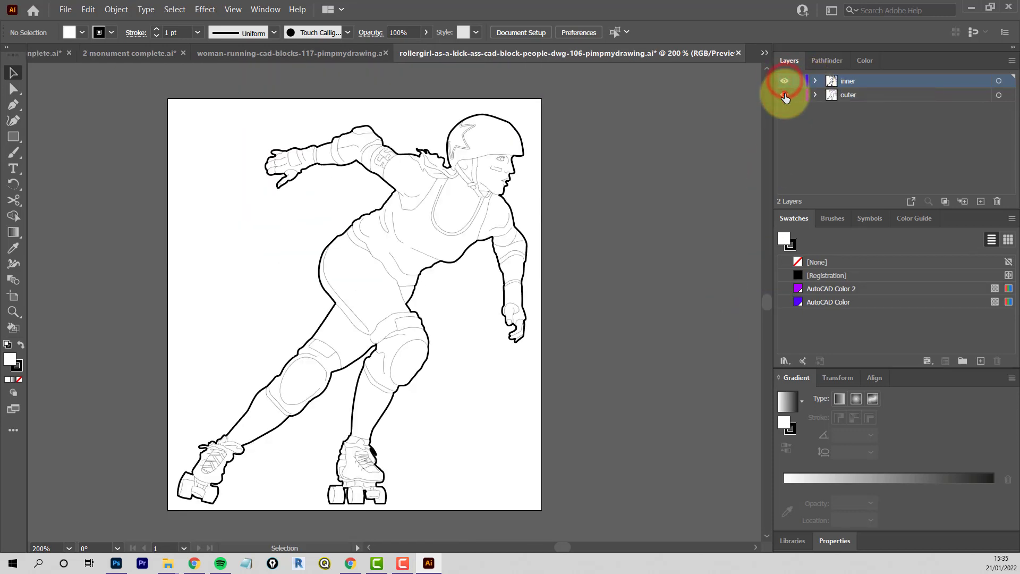
click(784, 94)
click(786, 82)
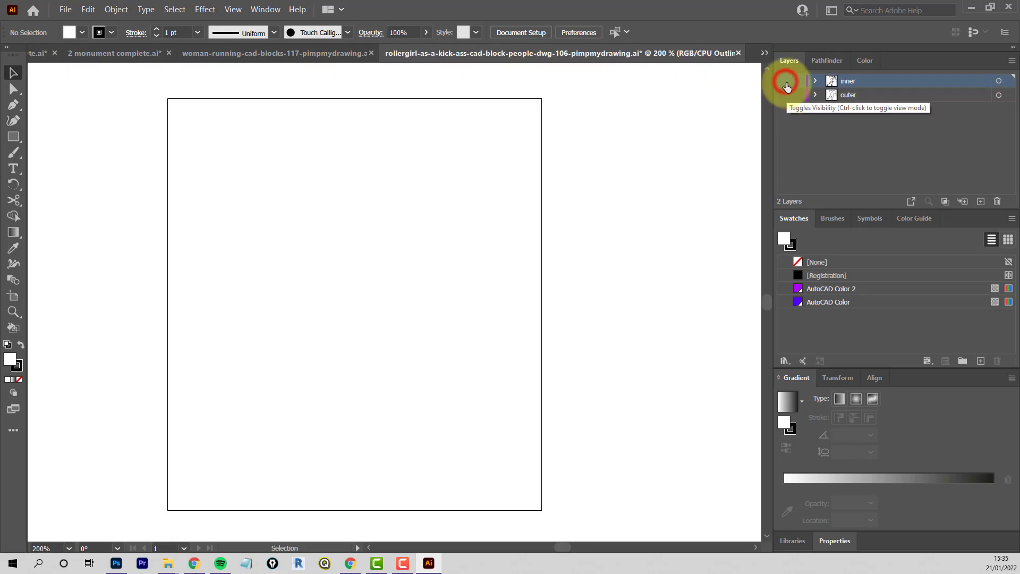
click(786, 82)
click(784, 95)
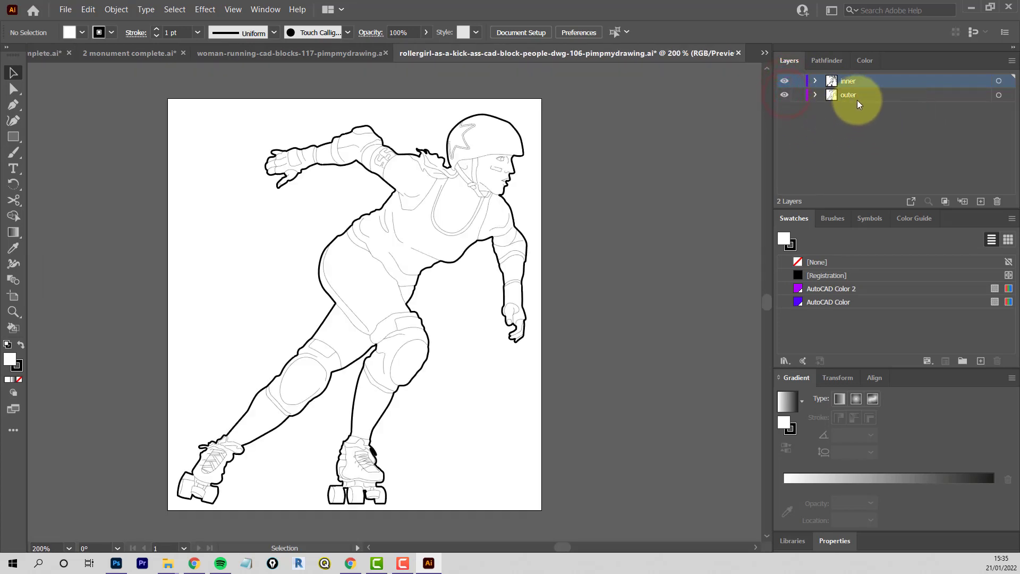
Step: Hide the rollergirl's inner layer and copy the outline group on the outer layer
click(785, 83)
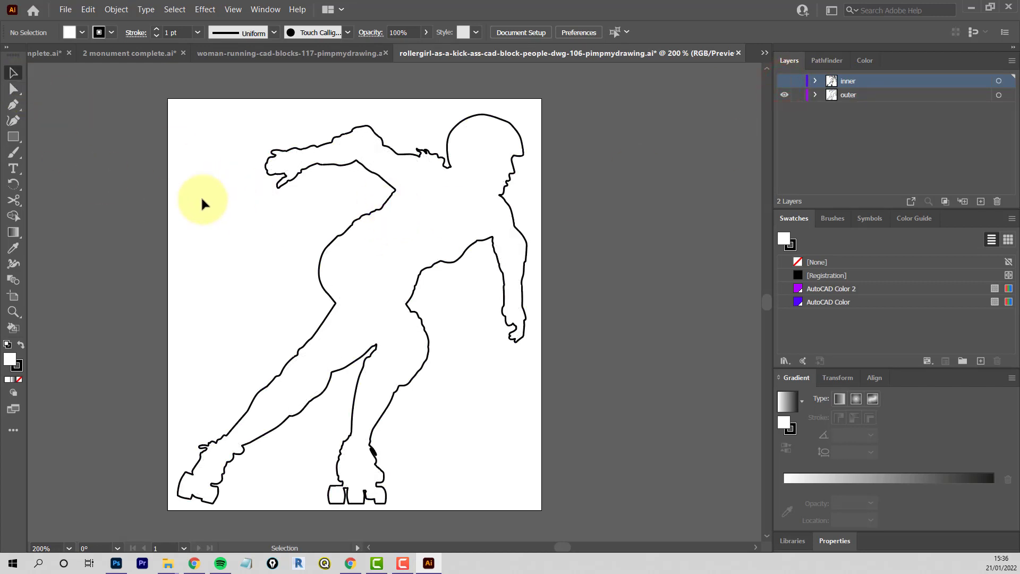
click(355, 222)
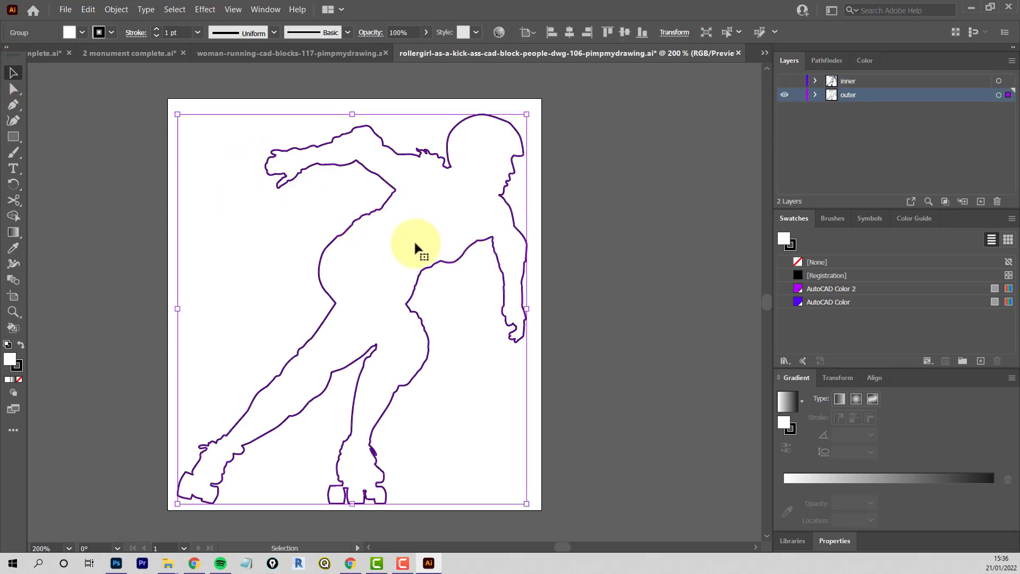
key(a)
key(v)
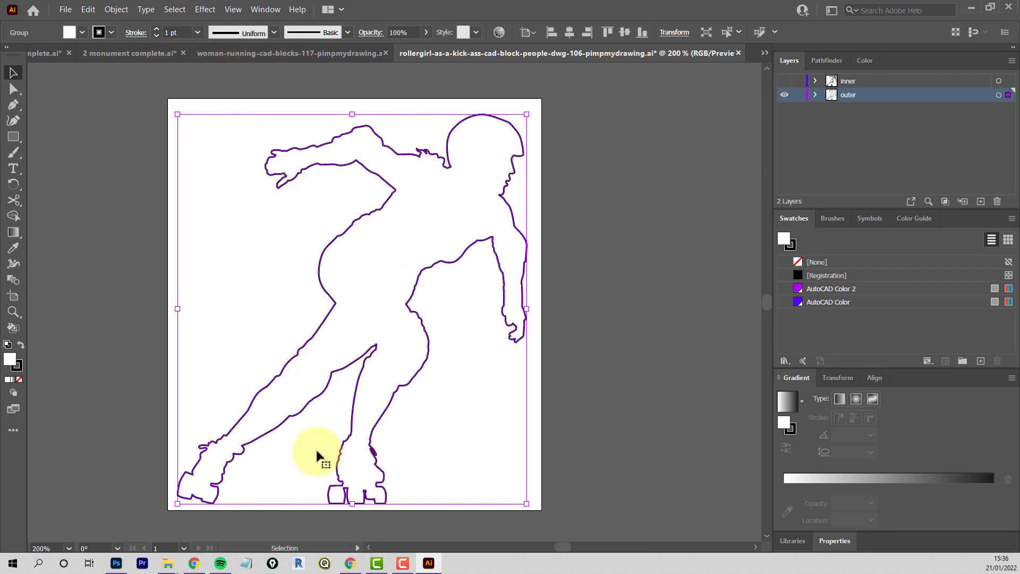
click(426, 565)
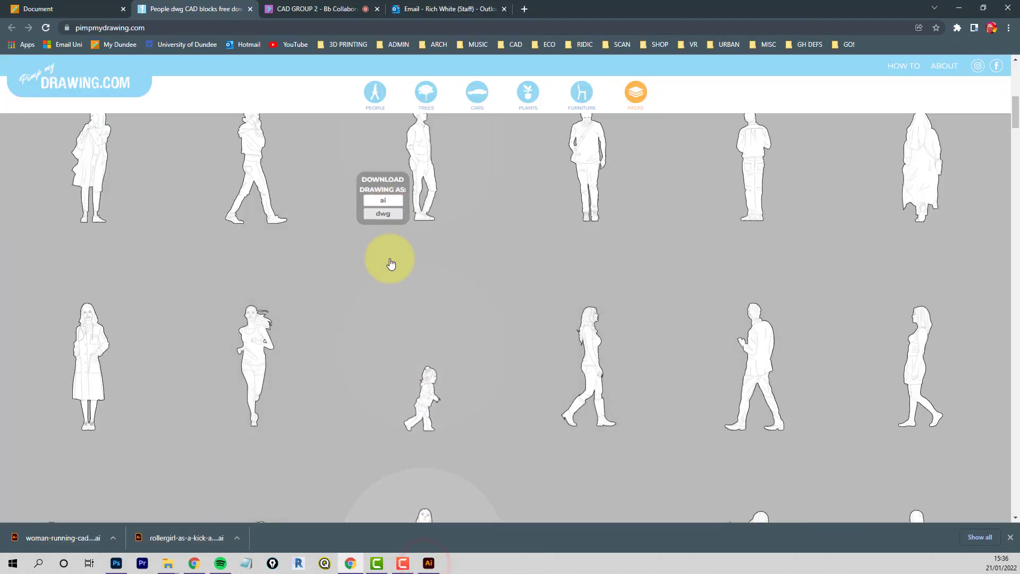
click(428, 563)
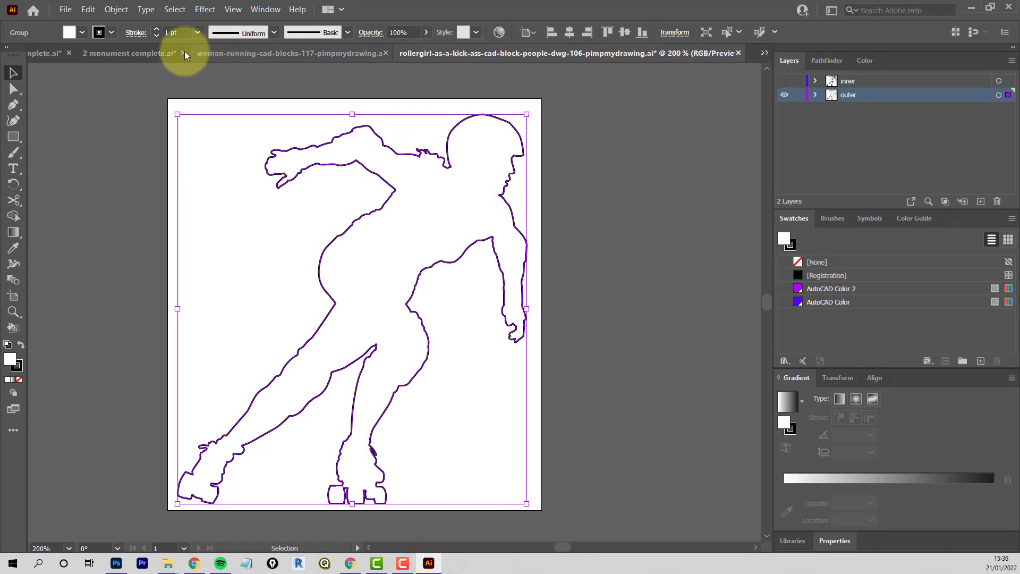
Step: Paste the rollergirl outline into 2 monument complete.ai, move it below the small tree beside the monument and enlarge it slightly
click(138, 54)
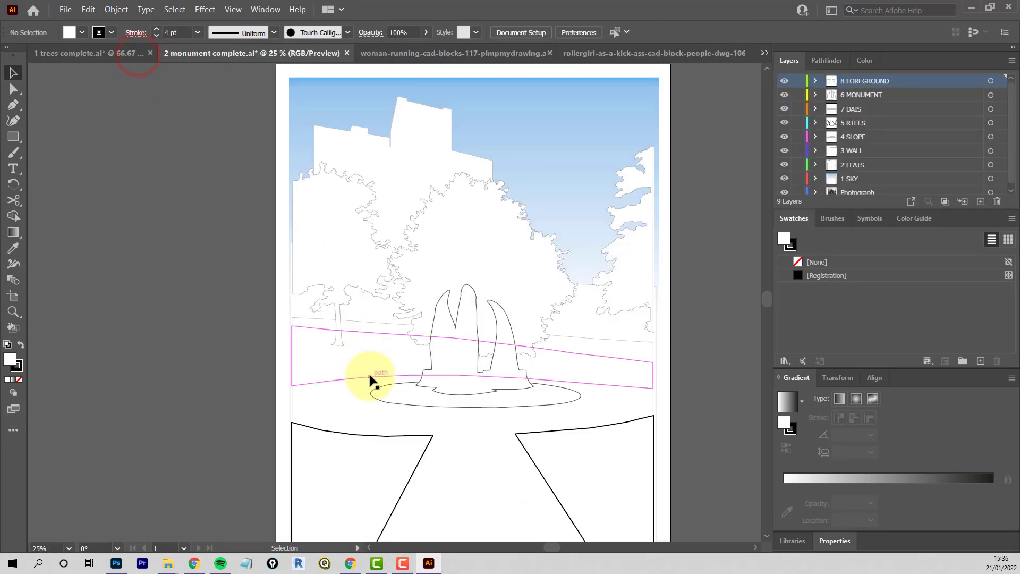
key(ctrl+v)
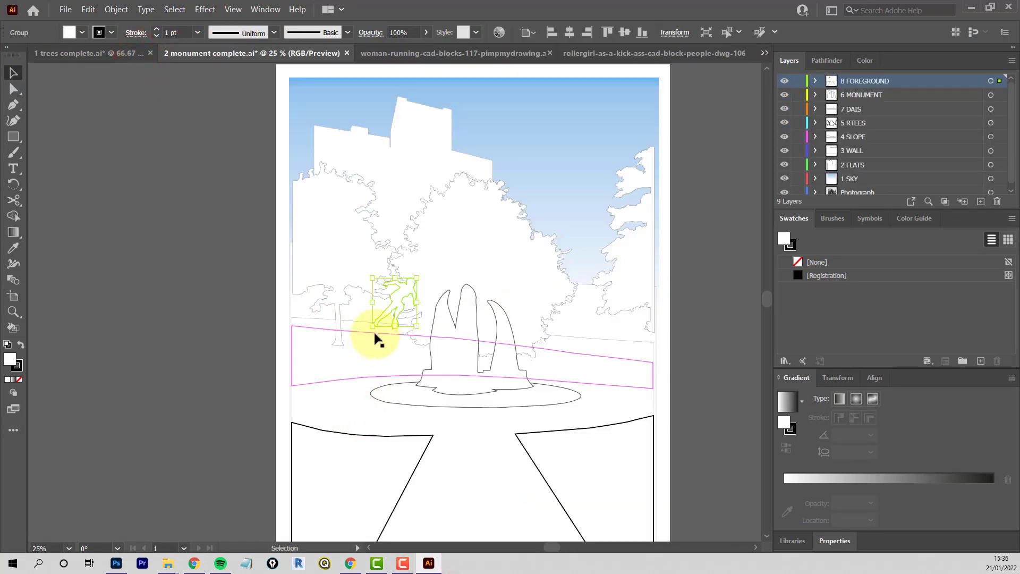
scroll(387, 316, up, 2)
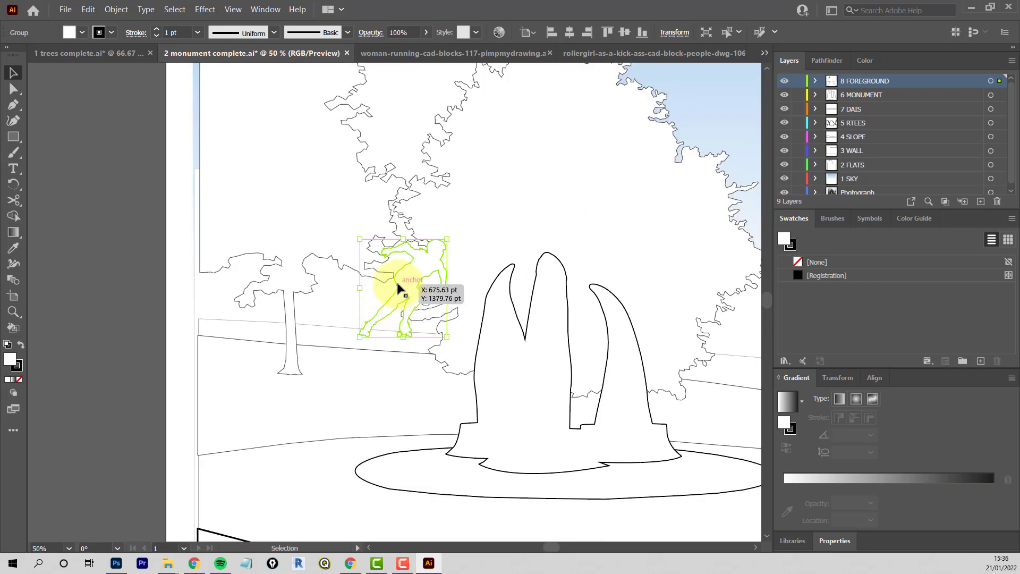
drag(399, 289, 273, 426)
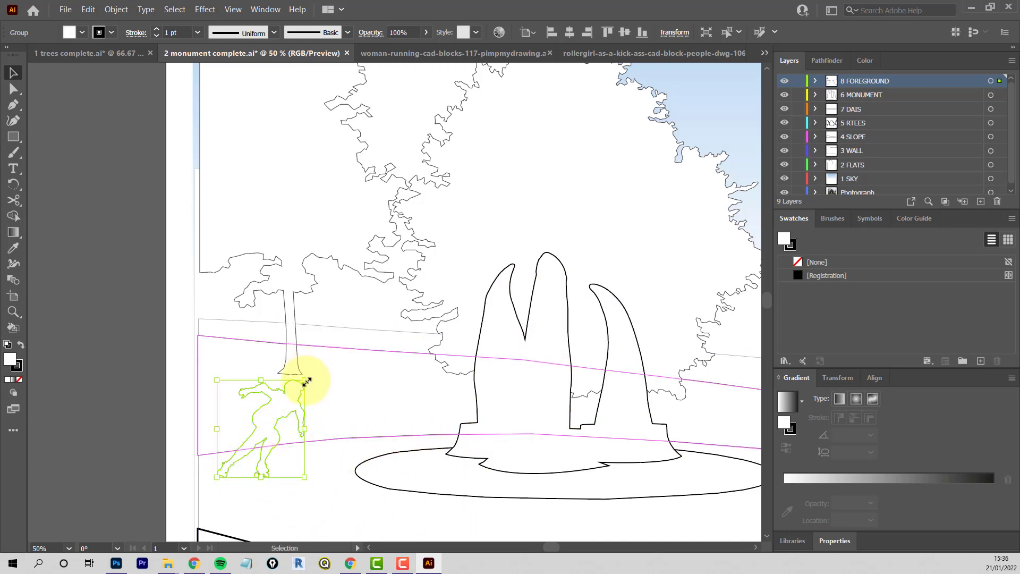
drag(304, 373, 334, 373)
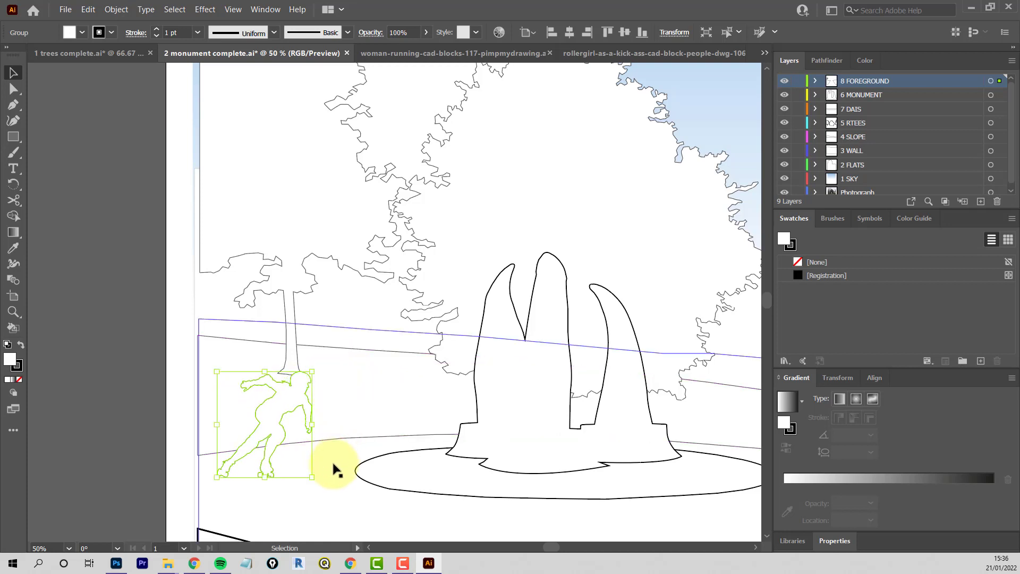
Step: Check the dais's stroke weight, set the rollergirl outline's stroke to 2 pt and deselect it
click(406, 455)
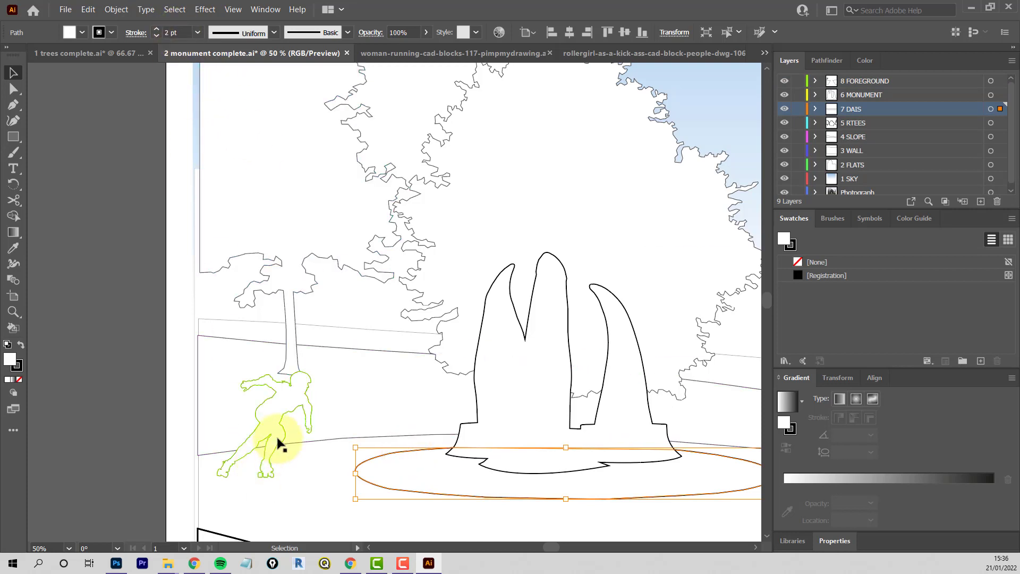
click(279, 418)
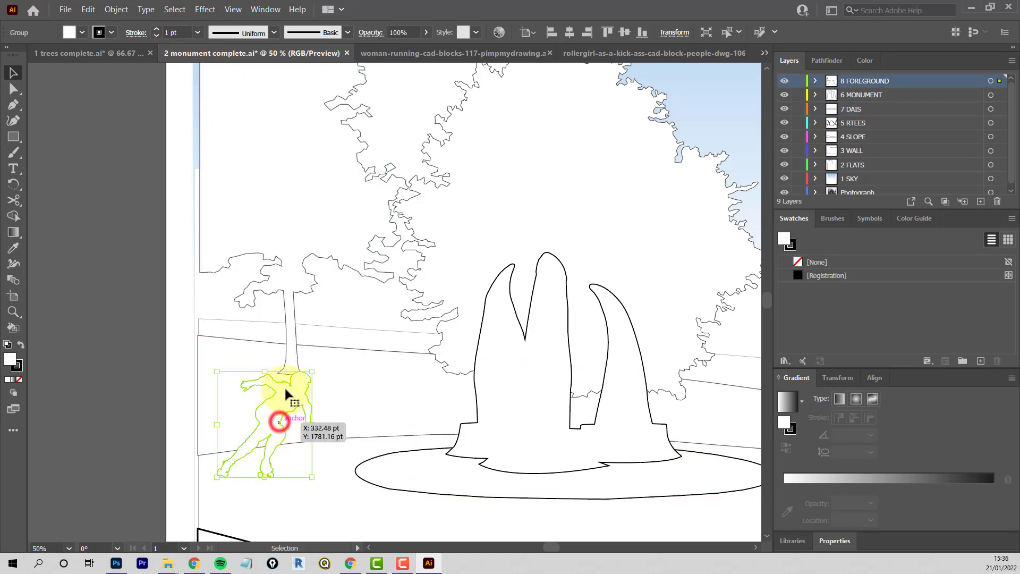
click(198, 33)
click(219, 102)
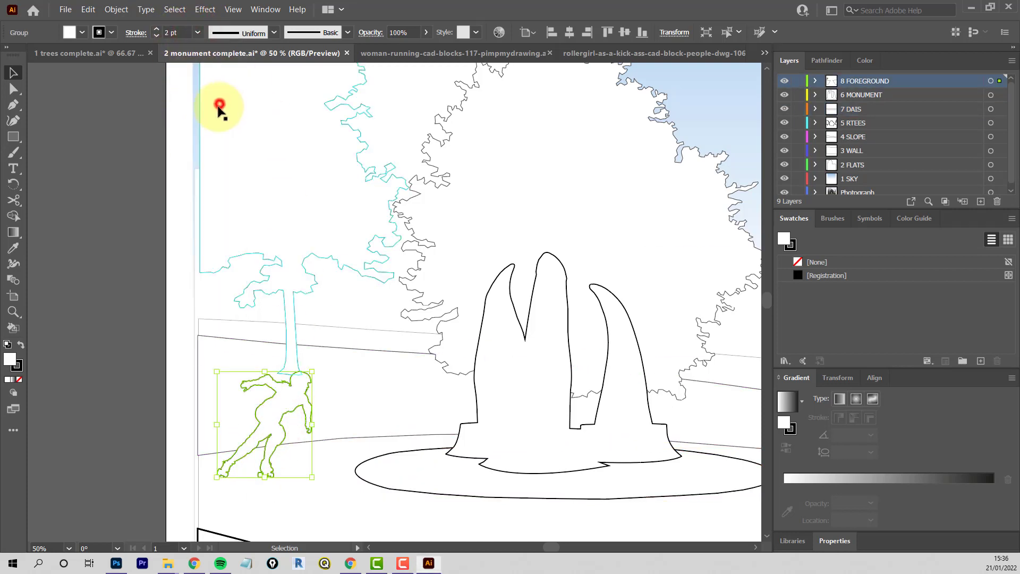
click(95, 358)
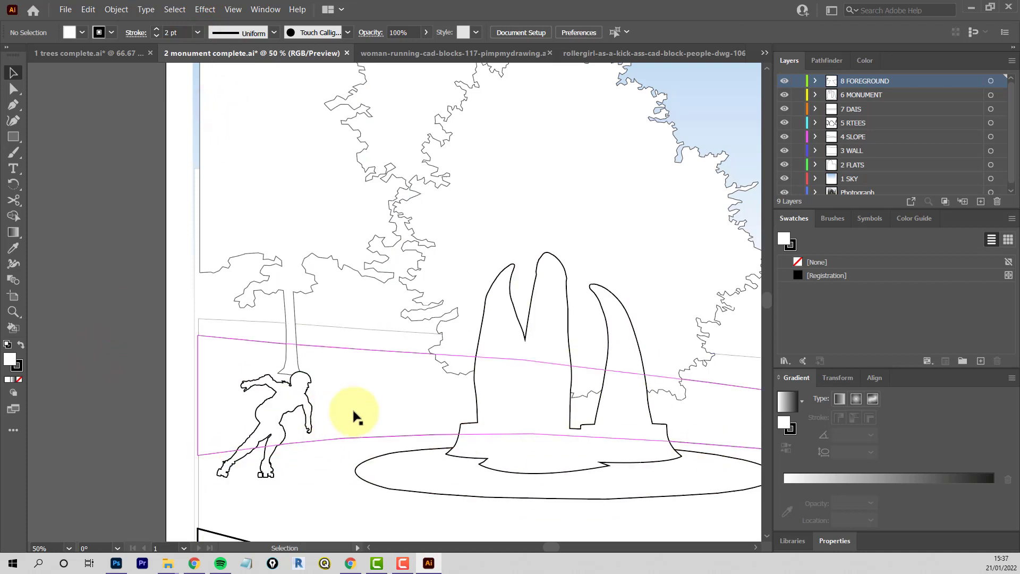
scroll(485, 428, down, 3)
scroll(615, 478, up, 1)
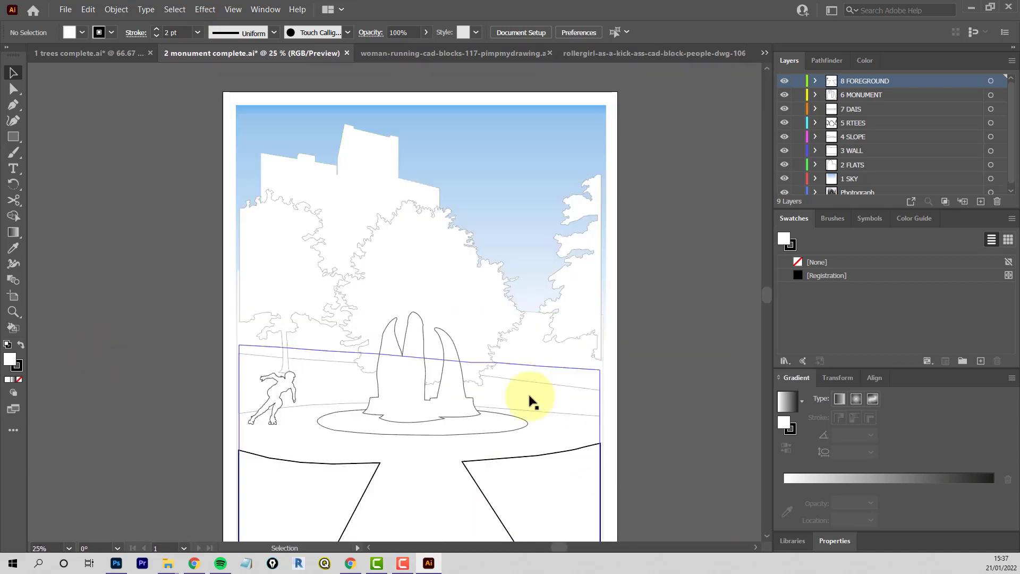
Step: Close the rollergirl document without saving its changes
click(668, 50)
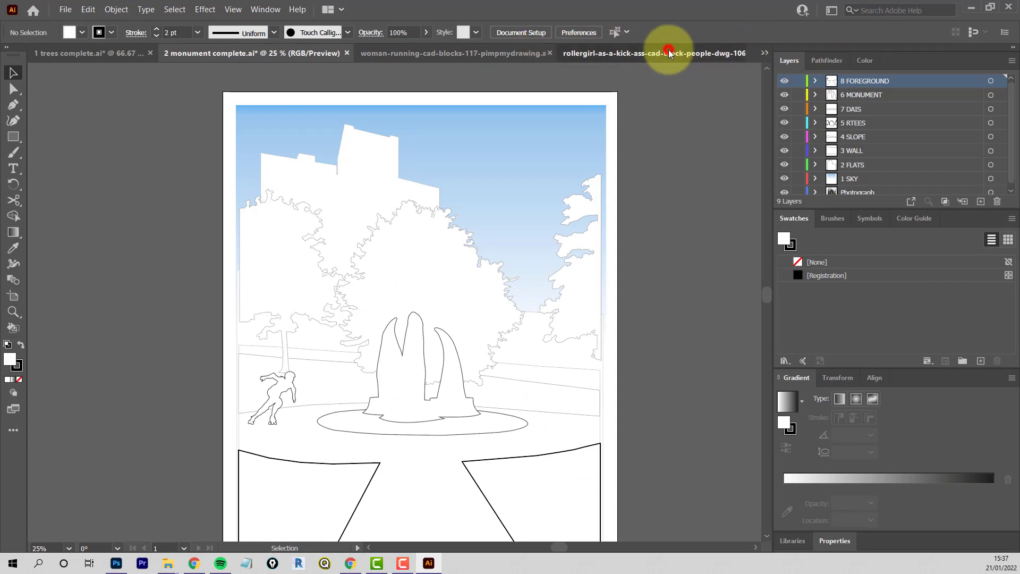
click(738, 52)
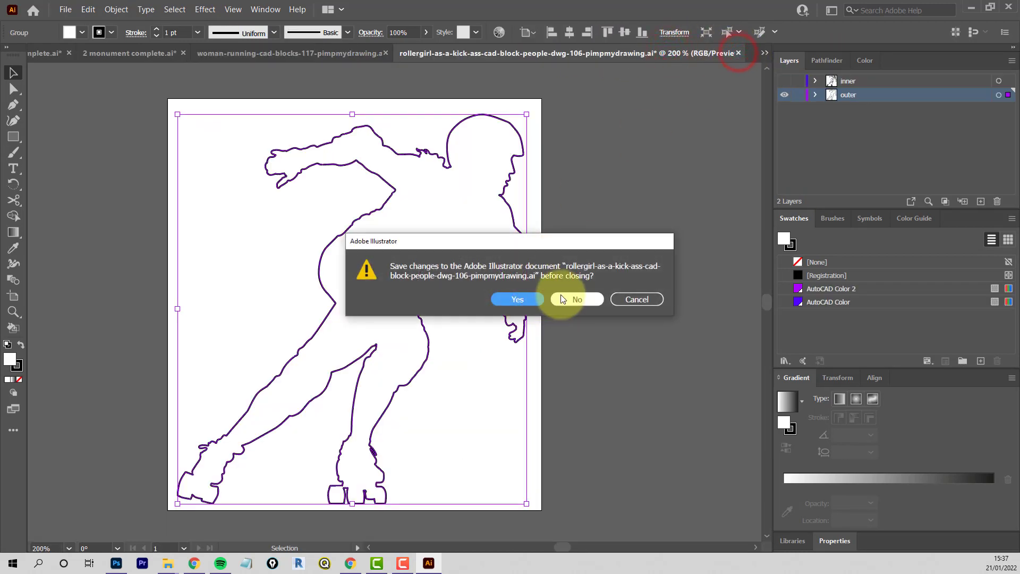
click(574, 298)
Step: Hide the running woman's INNER layer, copy the body outline from the OUTER layer and close that document without saving
click(623, 51)
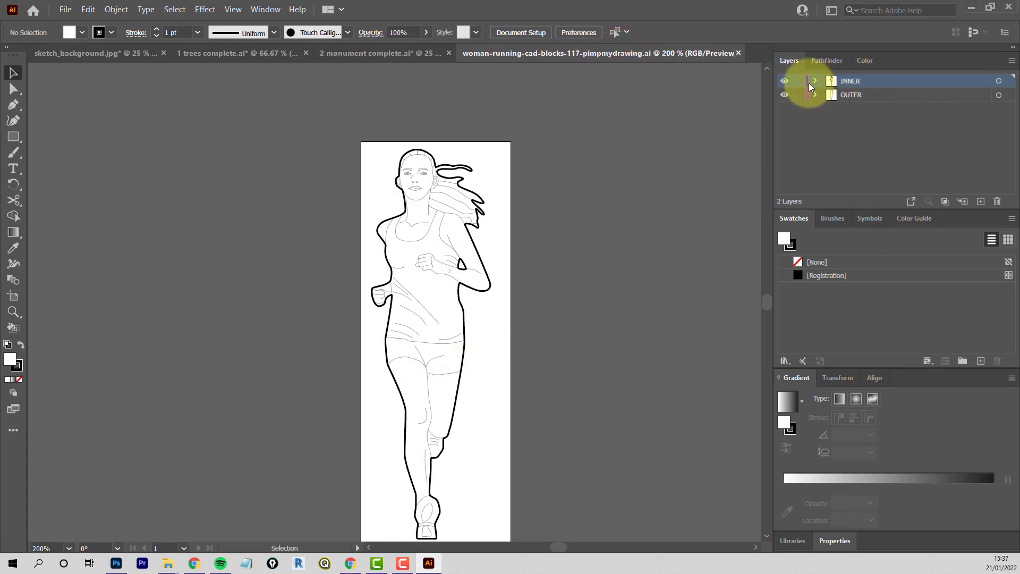
click(784, 81)
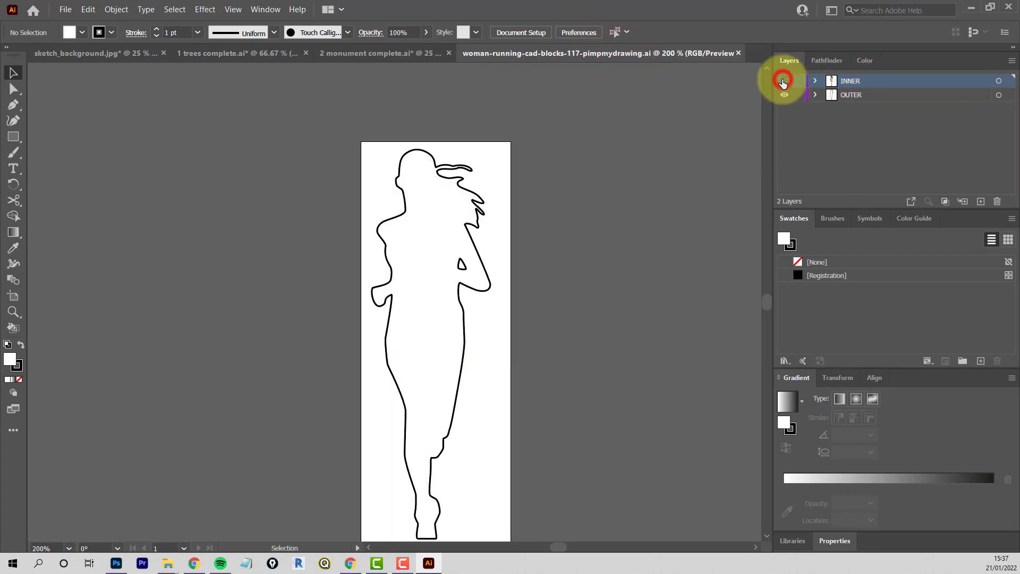
click(473, 241)
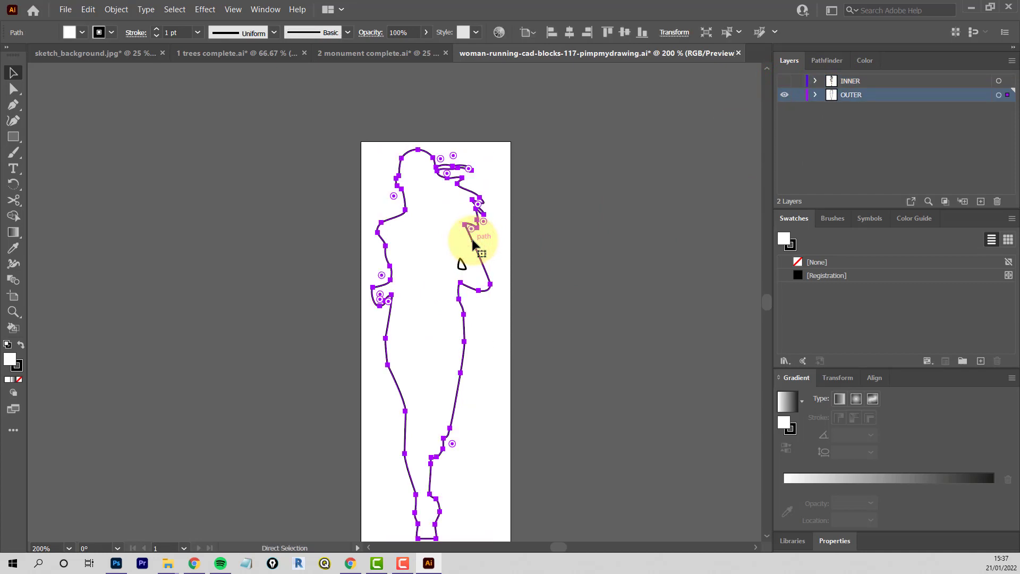
click(739, 53)
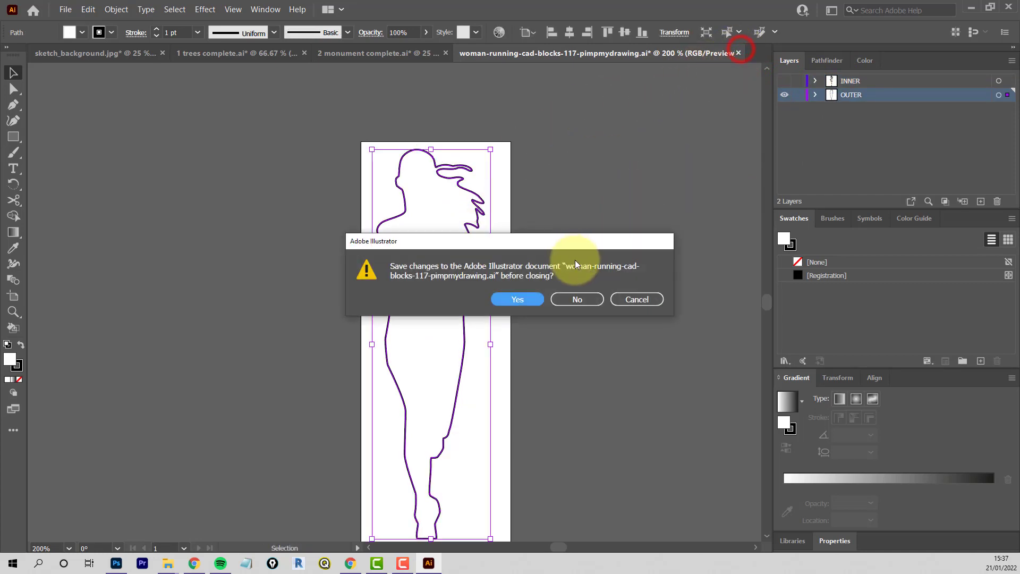
click(586, 300)
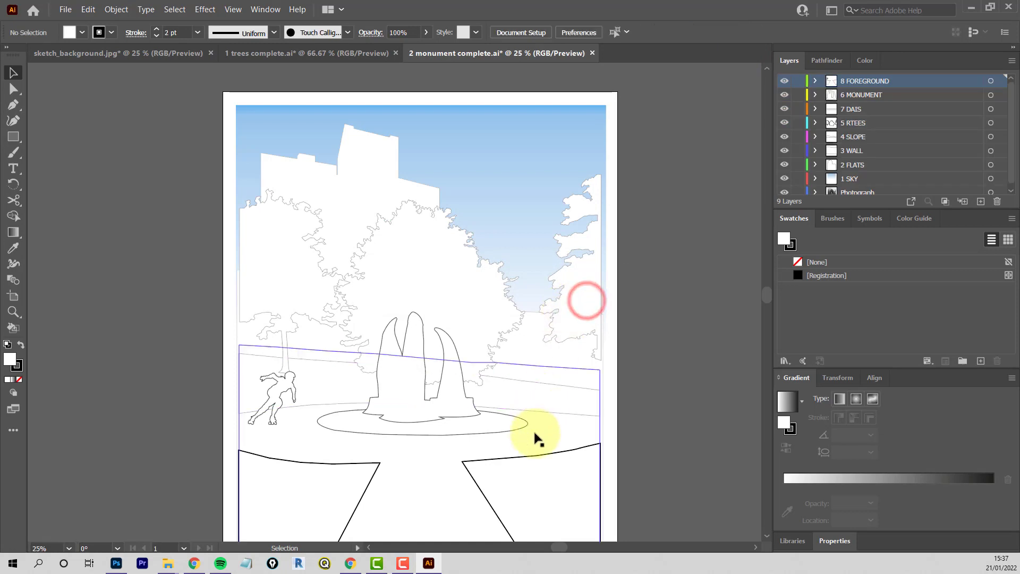
Step: Paste the running woman's outline into the monument scene and move it onto the path between the two foreground lawns
scroll(629, 522, up, 2)
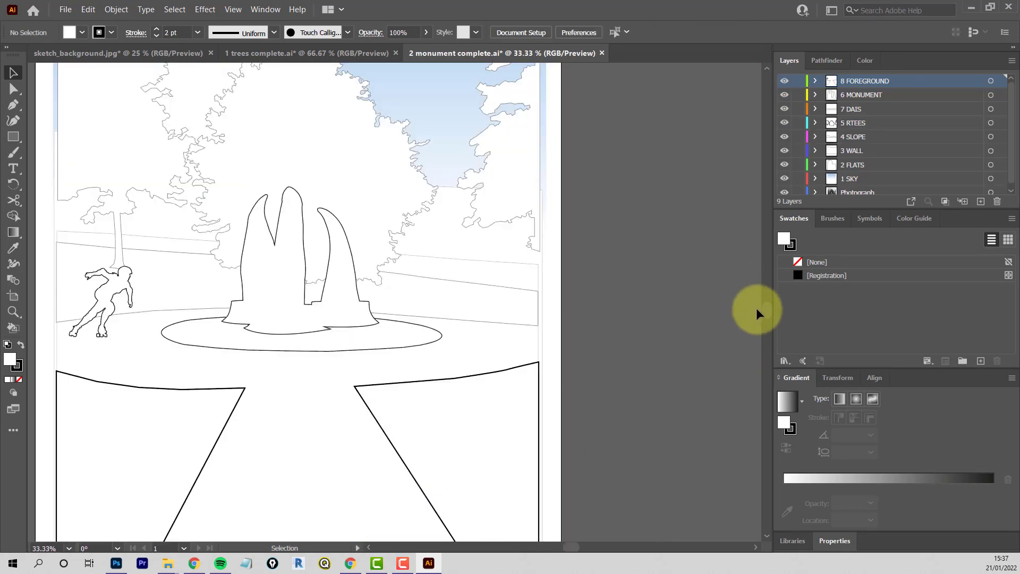
key(a)
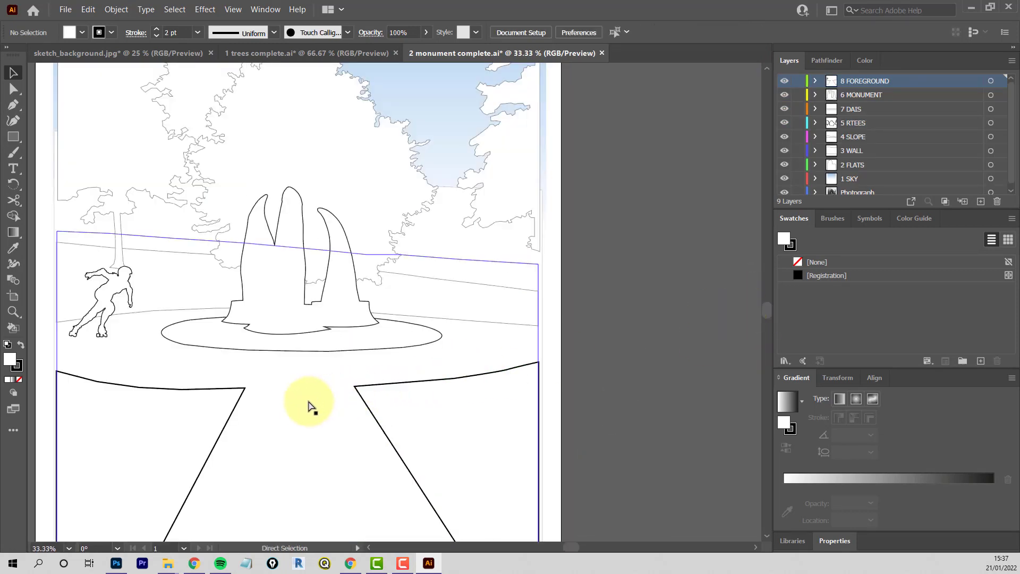
key(ctrl+v)
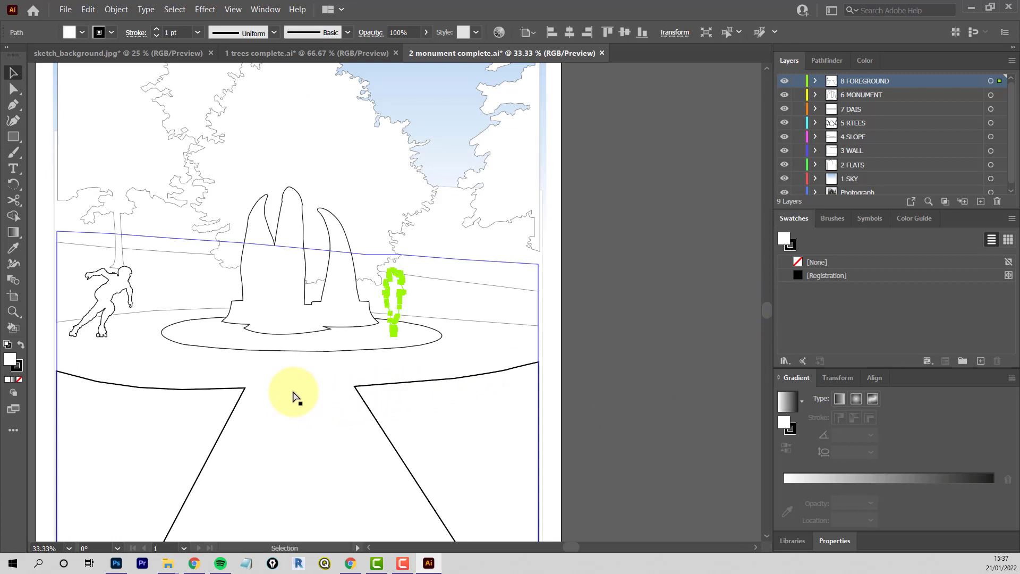
key(v)
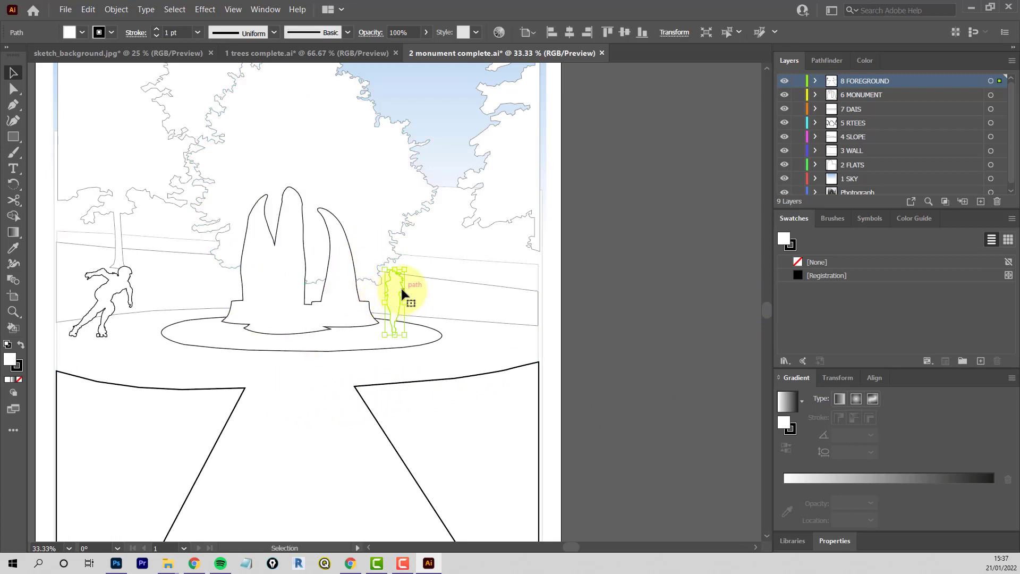
drag(402, 292, 359, 443)
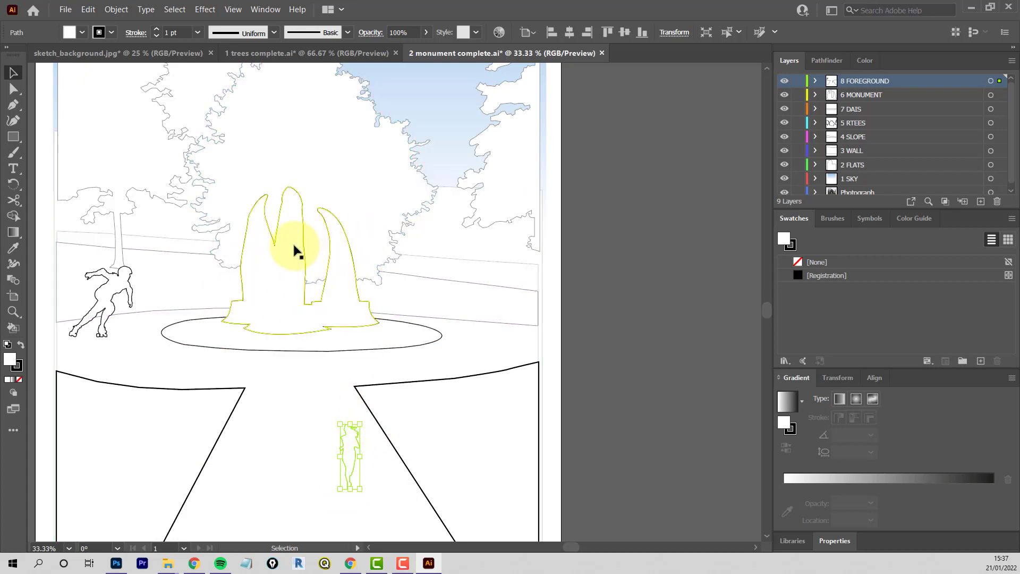
scroll(287, 247, down, 2)
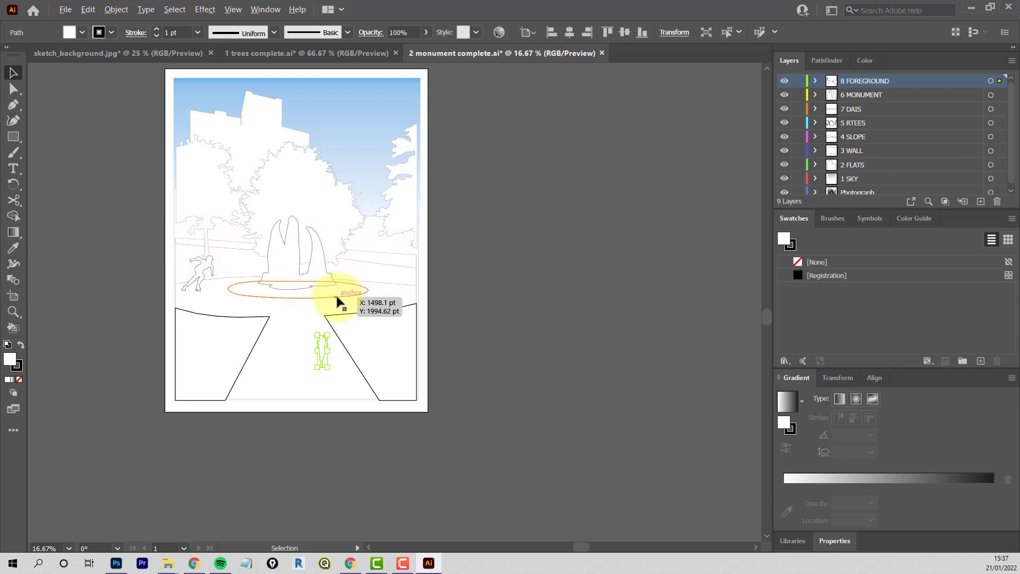
scroll(338, 298, up, 1)
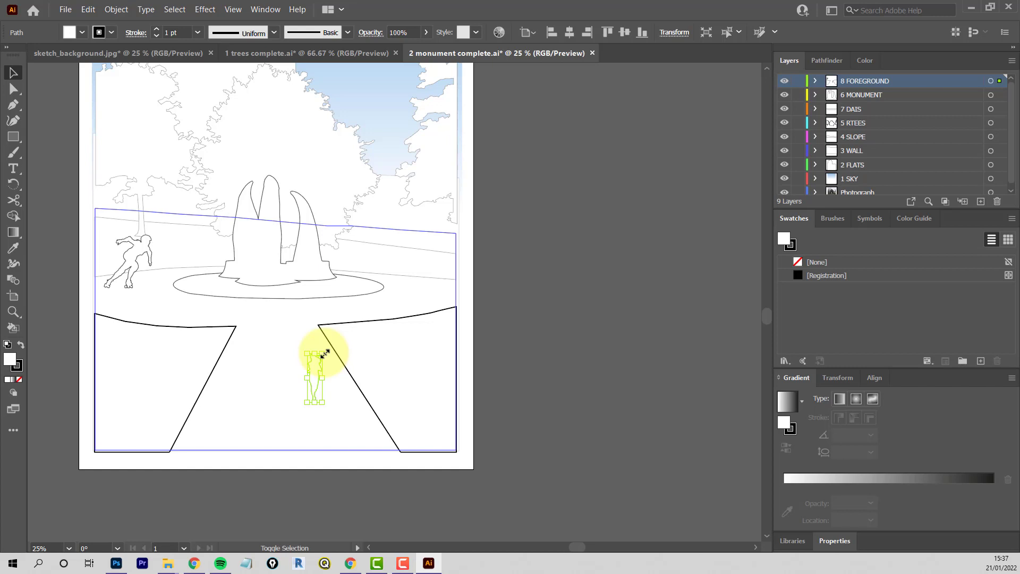
Step: Enlarge the running woman's outline proportionally until her head rises above the wall line, and set its stroke to 4 pt
drag(325, 353, 419, 219)
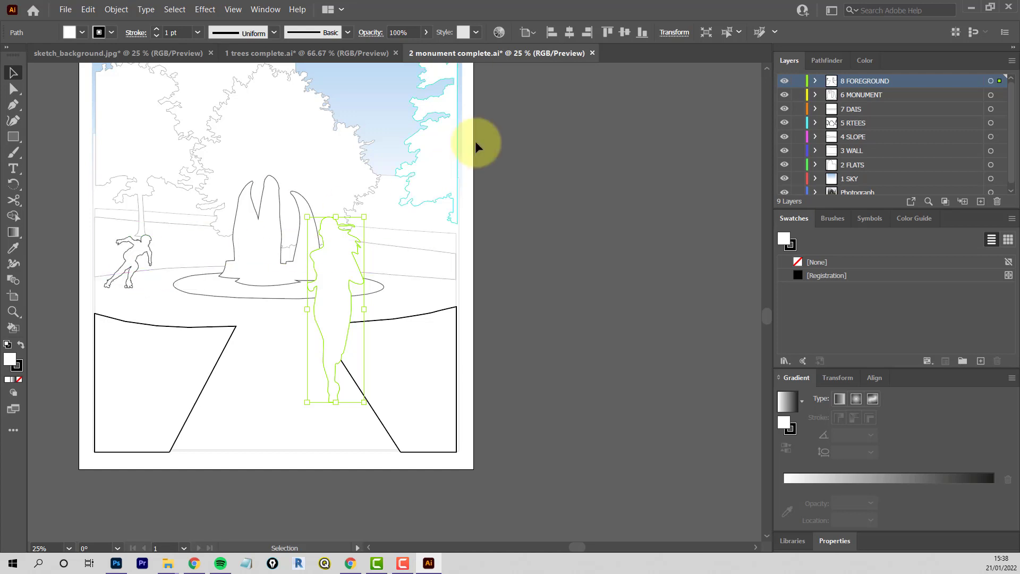
click(510, 373)
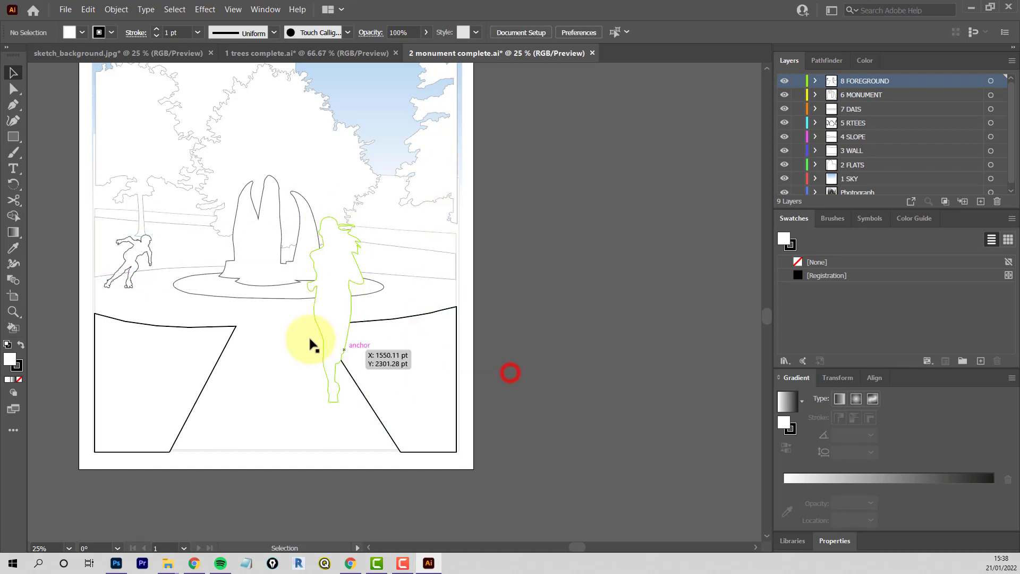
click(350, 307)
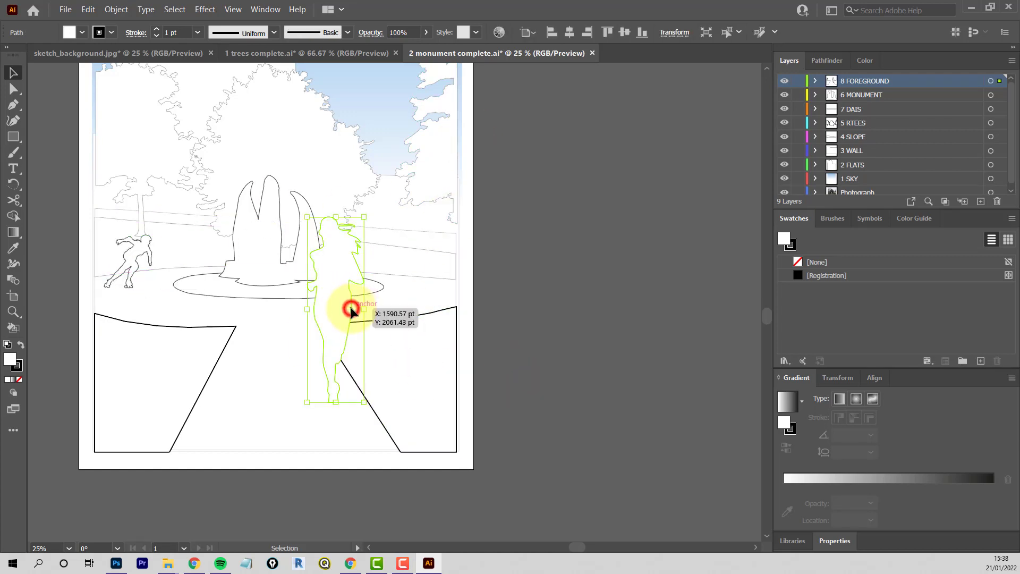
click(197, 31)
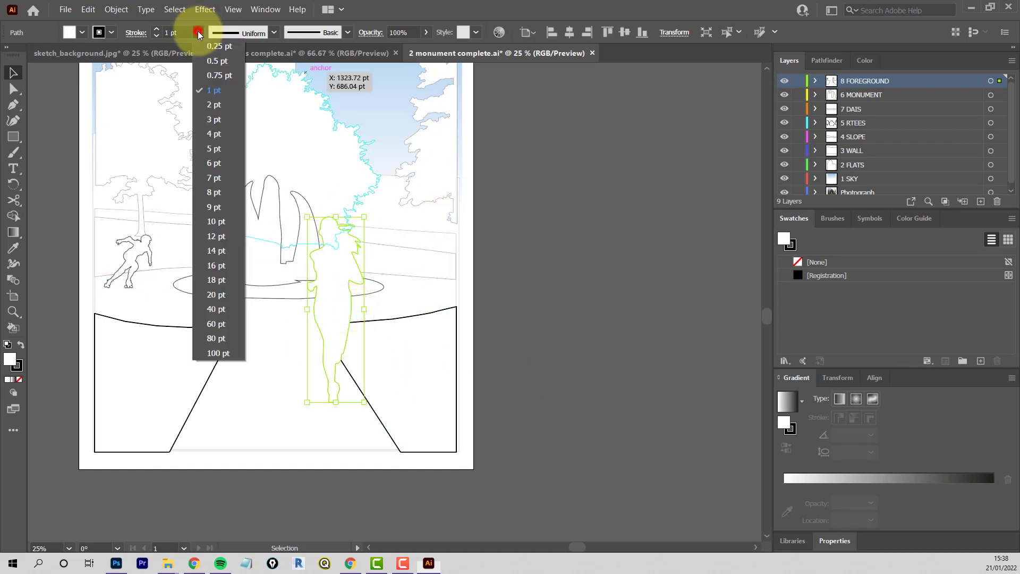
click(209, 134)
click(554, 342)
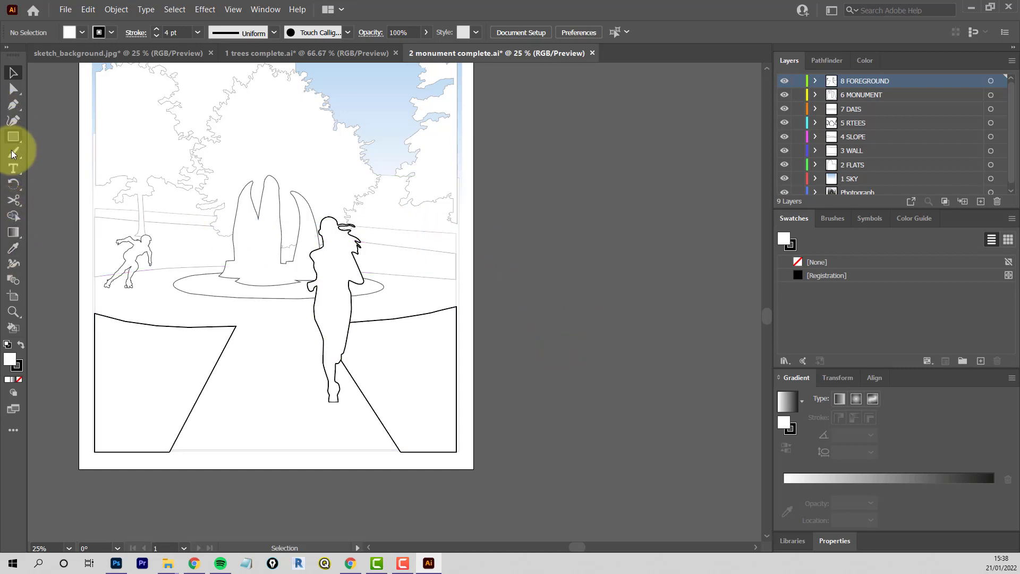
Step: Draw a straight horizontal reference line with the Pen tool from the running woman's head to beyond the artboard's right edge
click(13, 106)
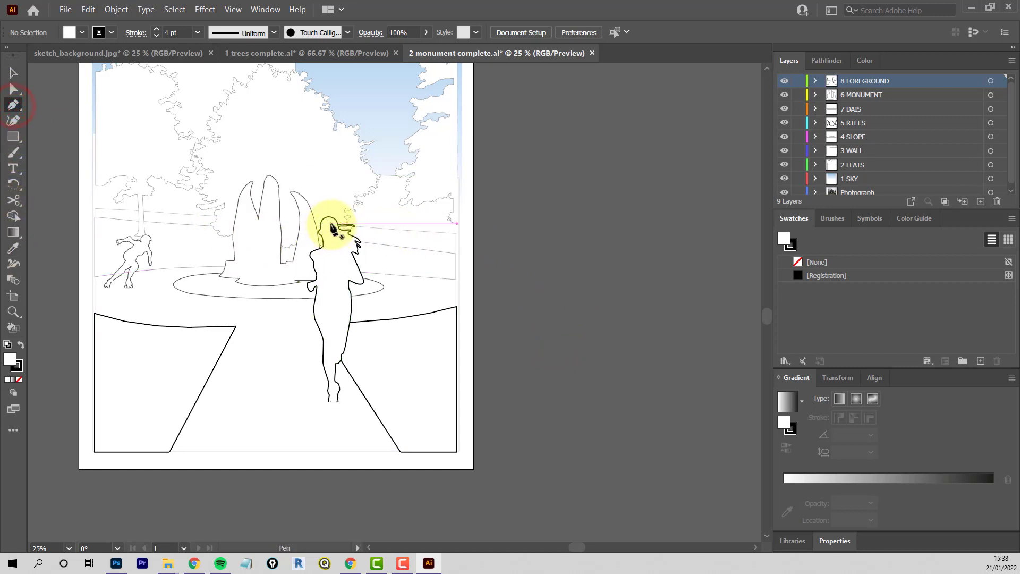
click(327, 226)
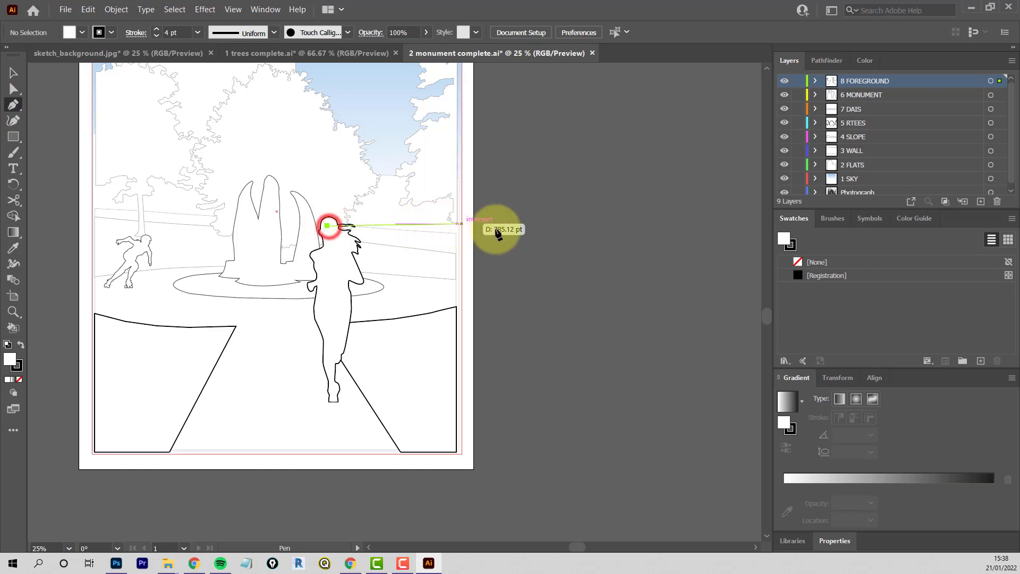
shift+click(516, 212)
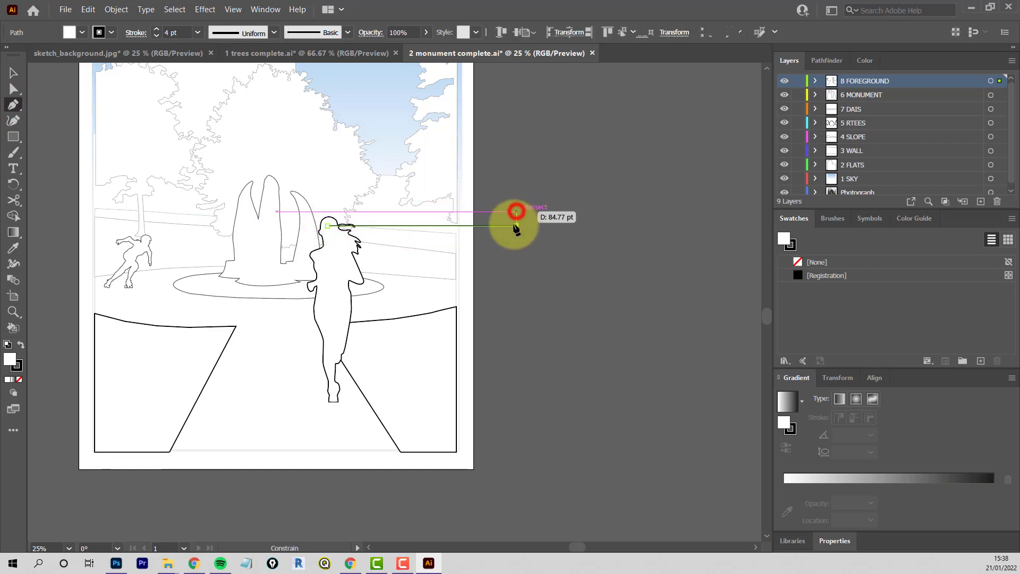
key(Escape)
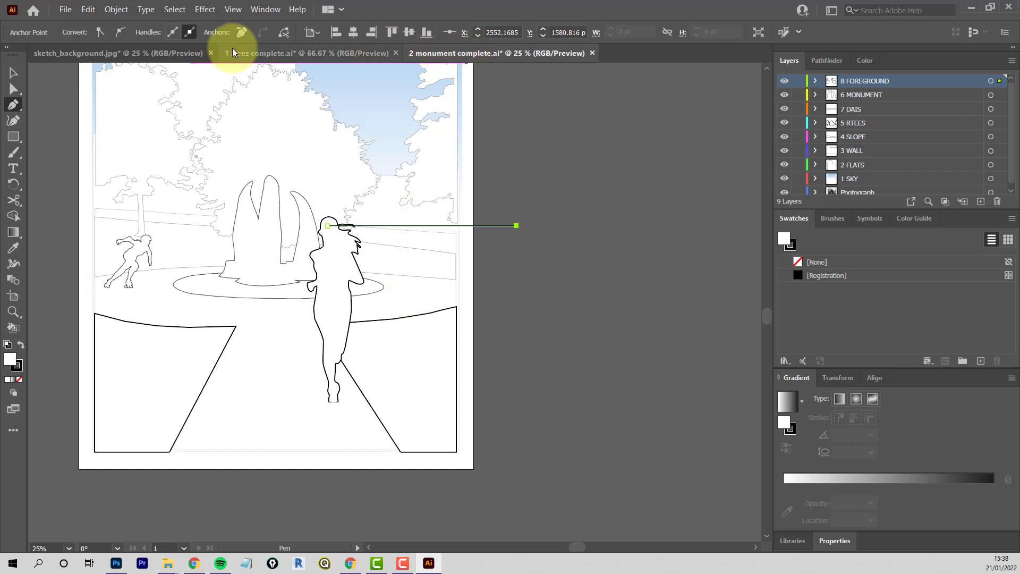
Step: Open the downloaded file man-carrying-a-child-cad-blocks-223-pimpmydrawing.ai
click(65, 10)
click(82, 46)
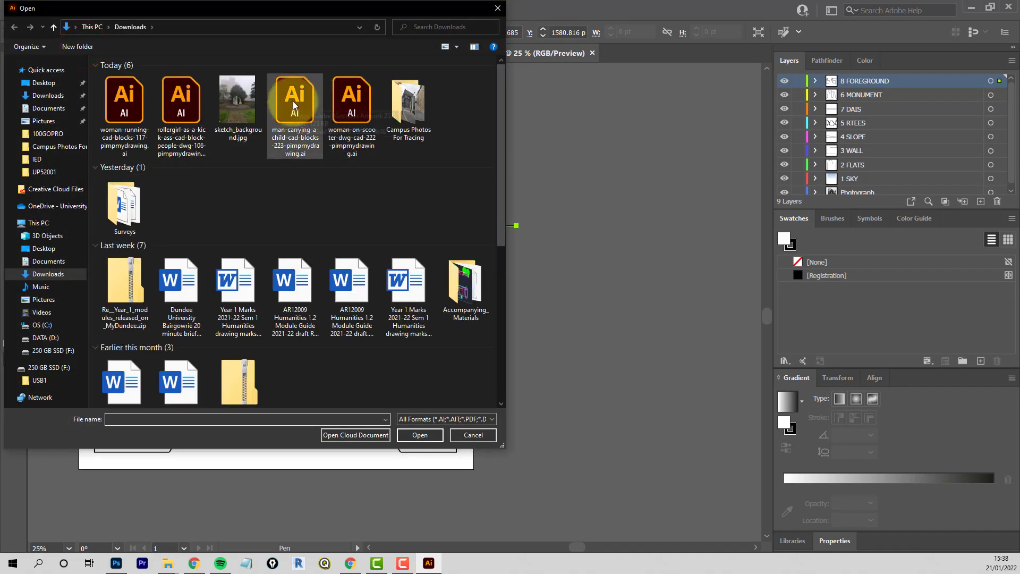
click(294, 105)
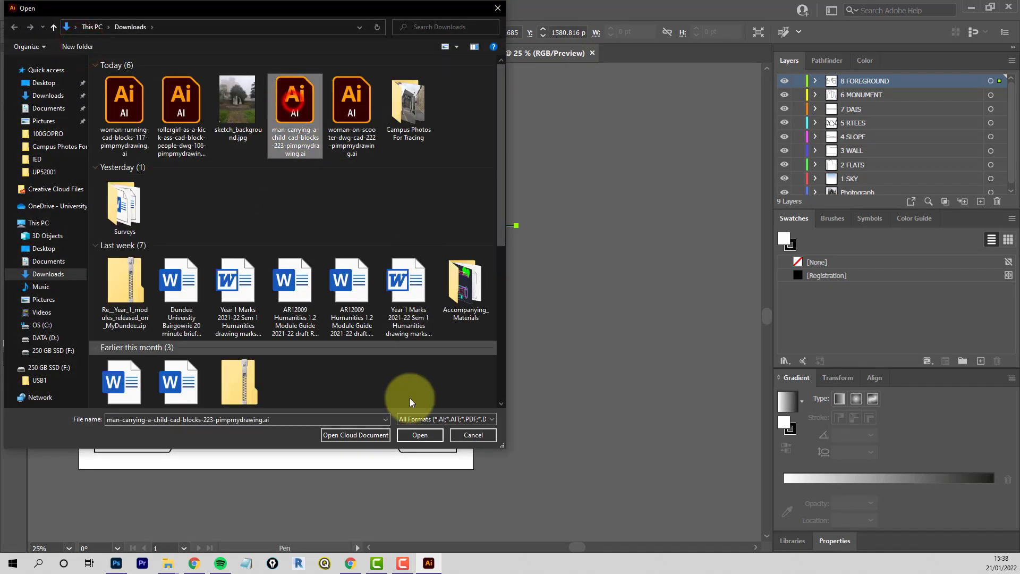
click(420, 434)
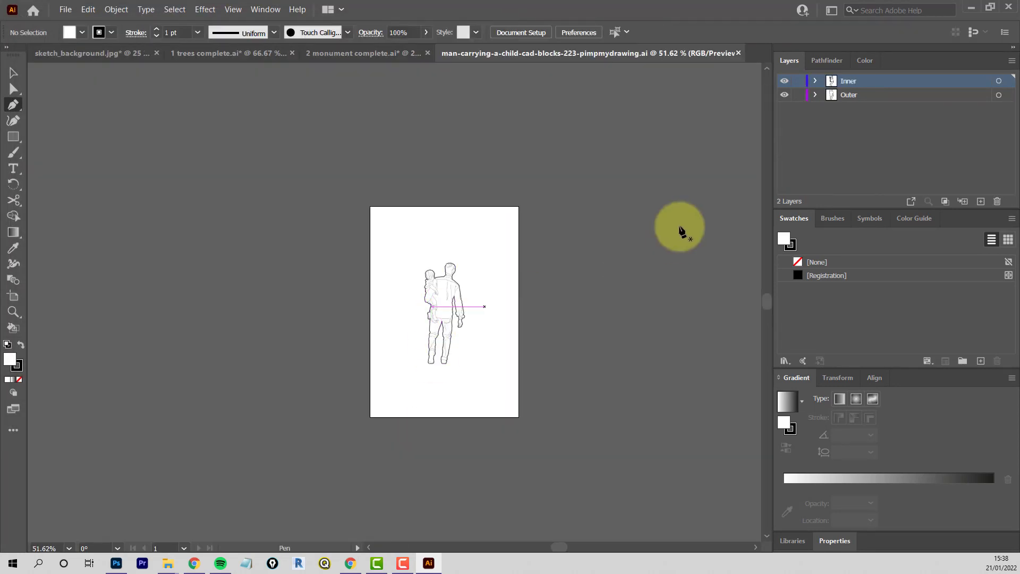
Step: Hide the Inner layer, copy the man-and-child outline from the Outer layer and close the document without saving
click(784, 81)
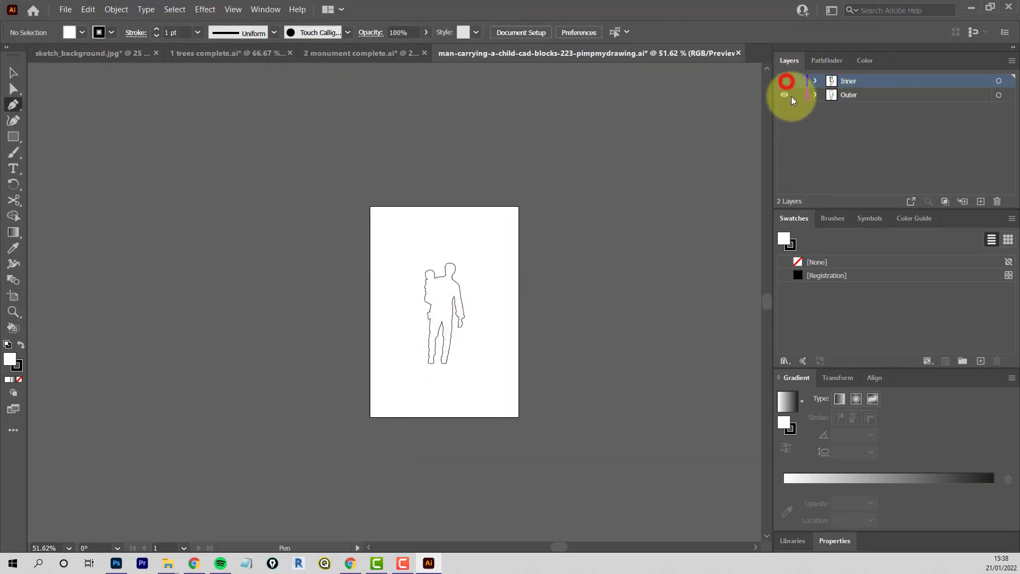
click(885, 95)
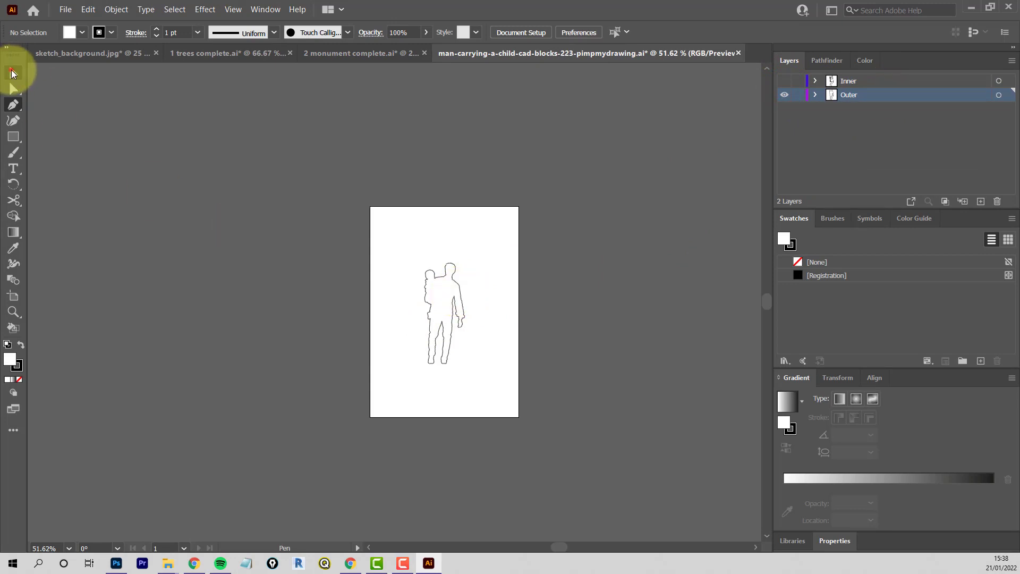
click(13, 73)
click(436, 272)
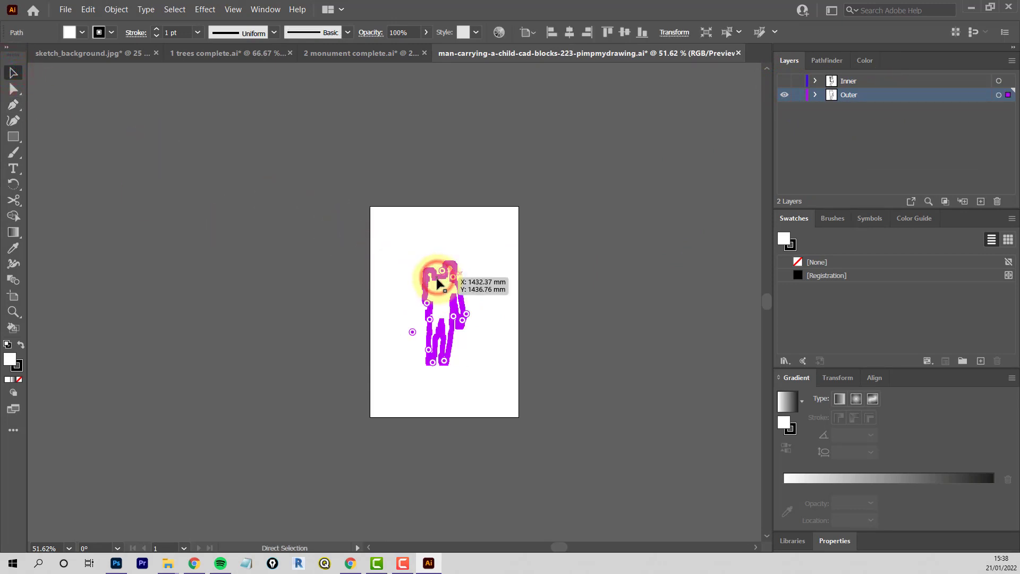
key(ctrl+c)
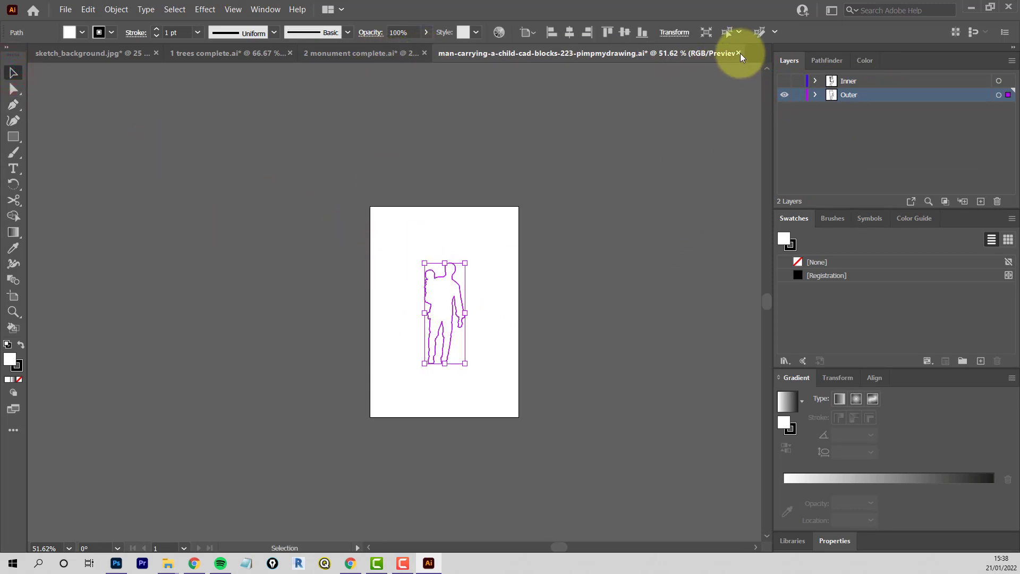
click(739, 53)
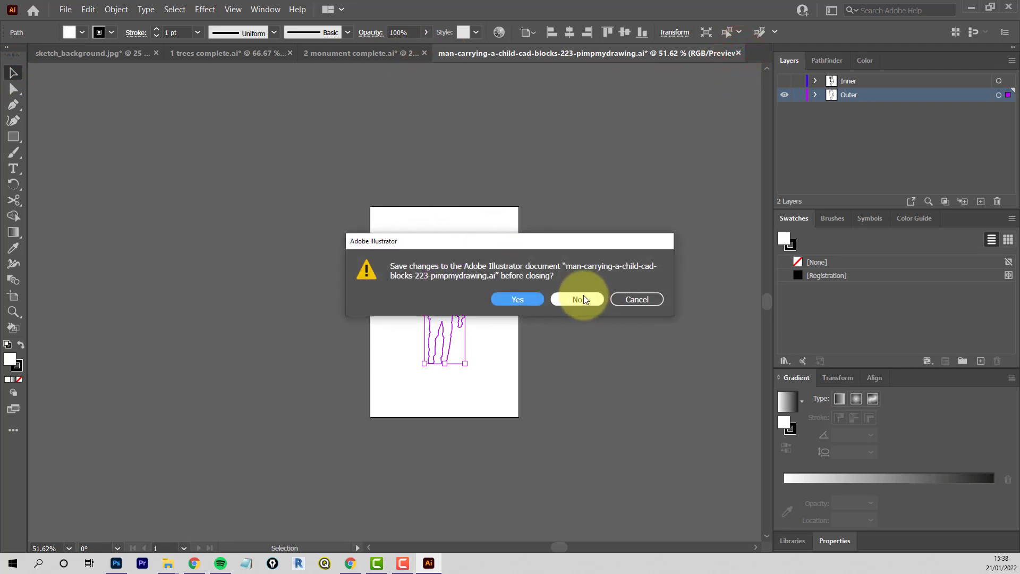
click(583, 294)
Step: Paste the man-and-child outline into the monument scene and place it between the dais and the artboard's right edge
scroll(417, 284, up, 1)
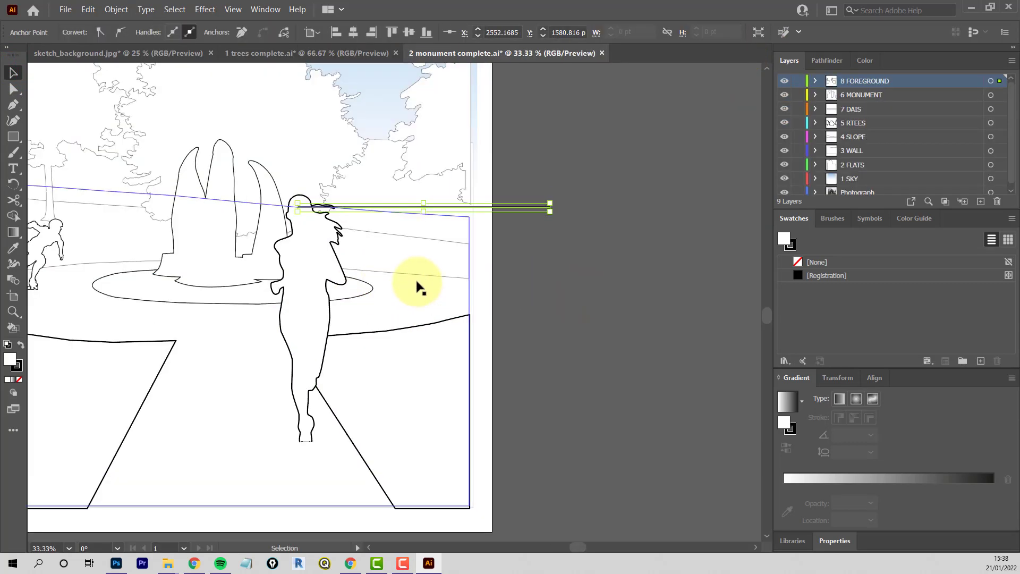
click(412, 301)
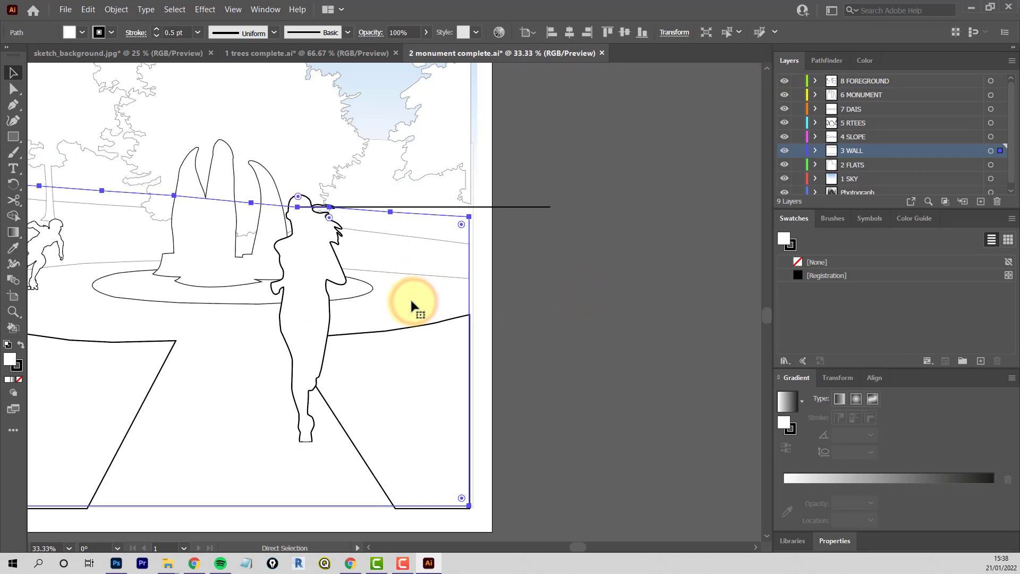
key(ctrl+v)
drag(412, 306, 419, 256)
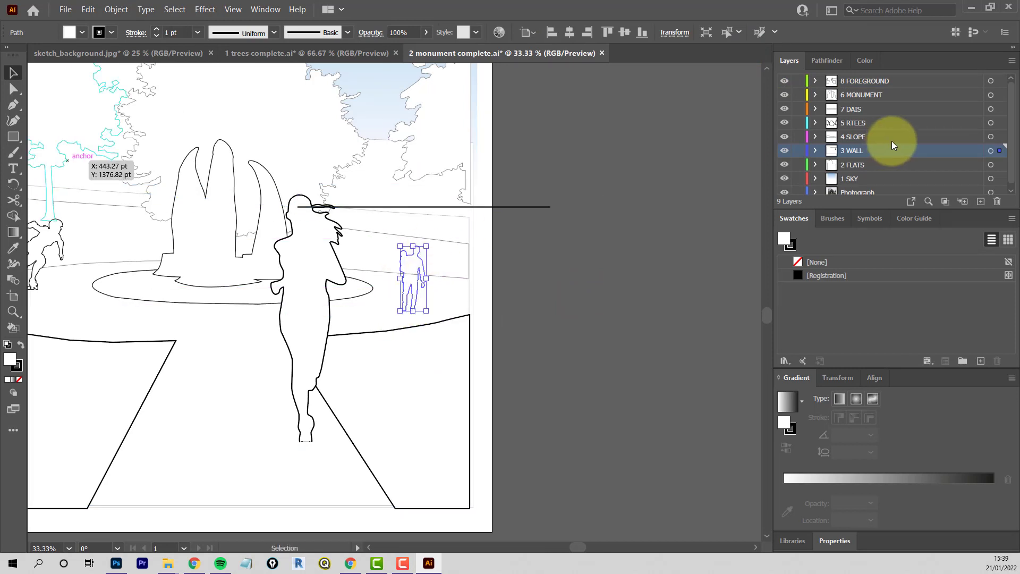
Step: Move the man-and-child outline from 3 WALL and the rollergirl outline from 8 FOREGROUND onto the 7 DAIS layer
drag(873, 151, 889, 101)
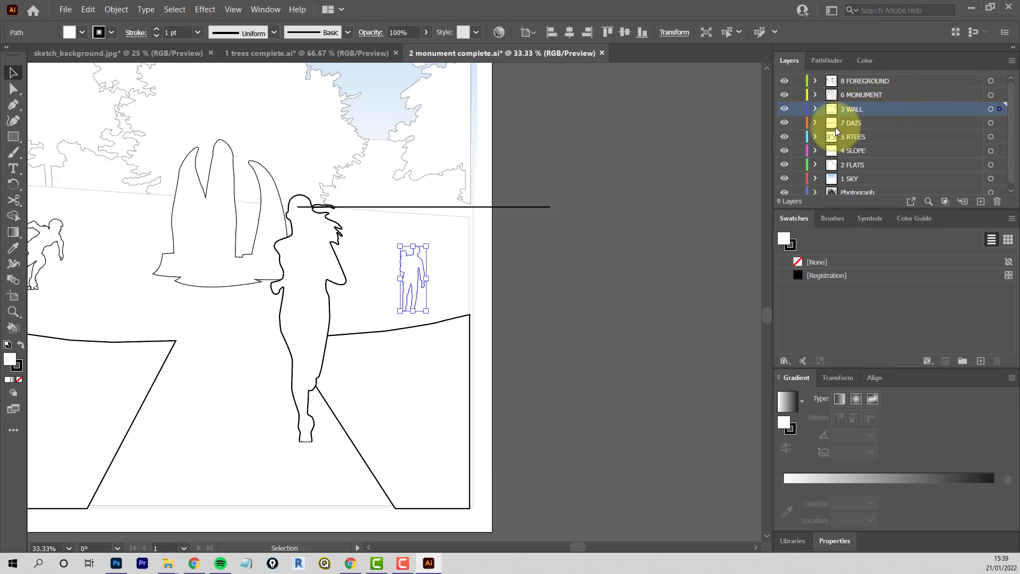
key(ctrl+z)
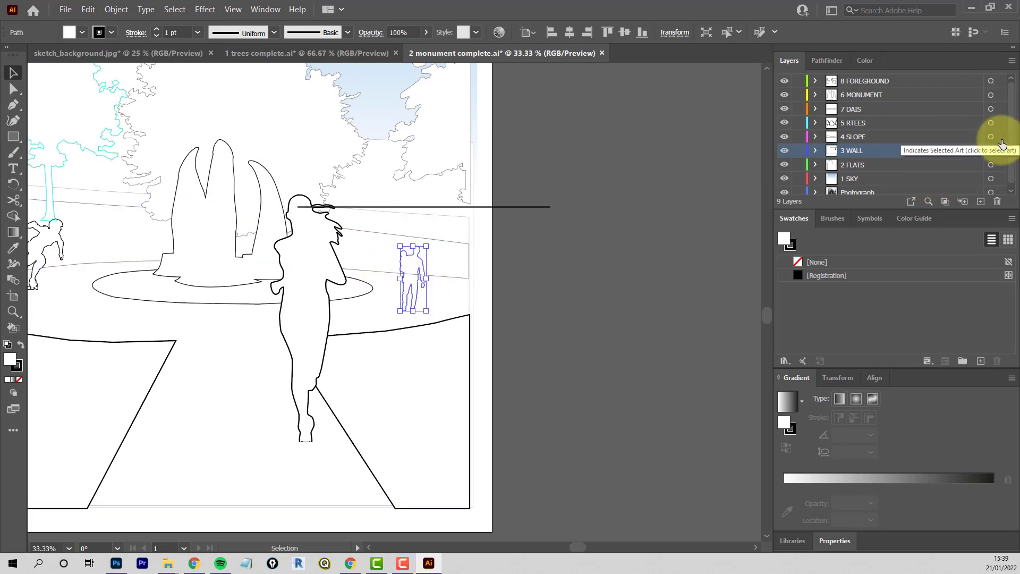
drag(999, 152, 998, 113)
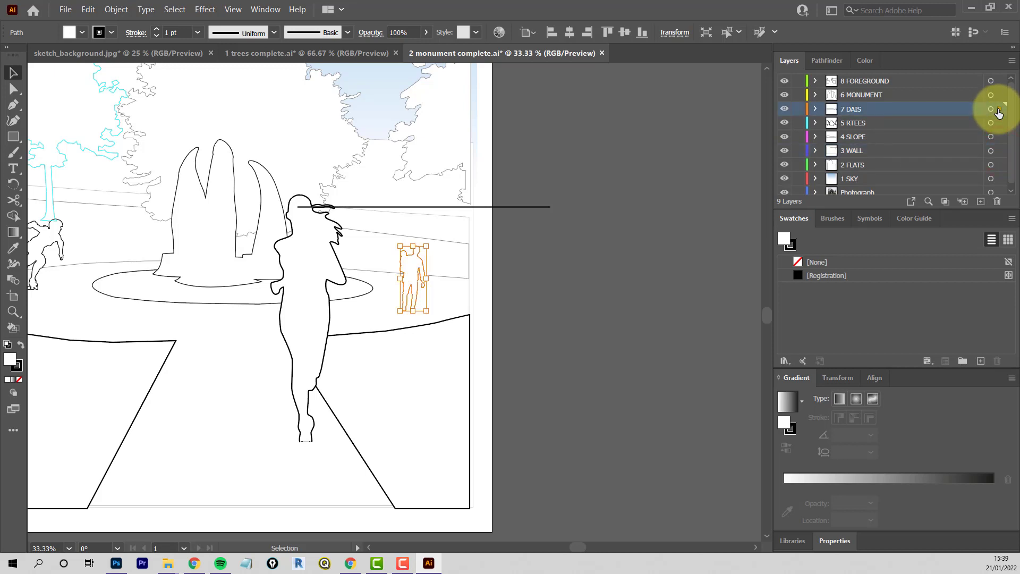
click(56, 236)
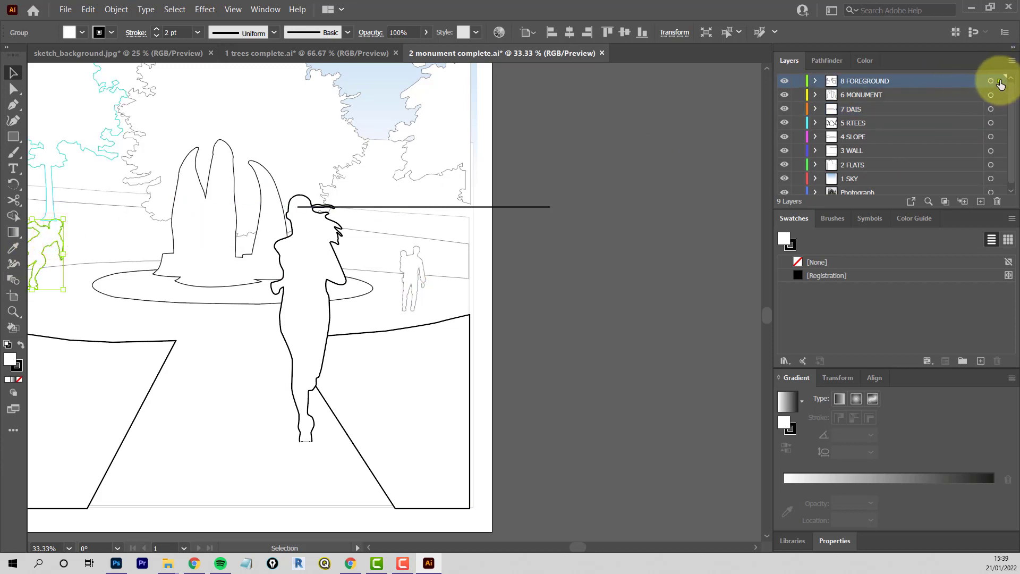
drag(998, 82, 1000, 114)
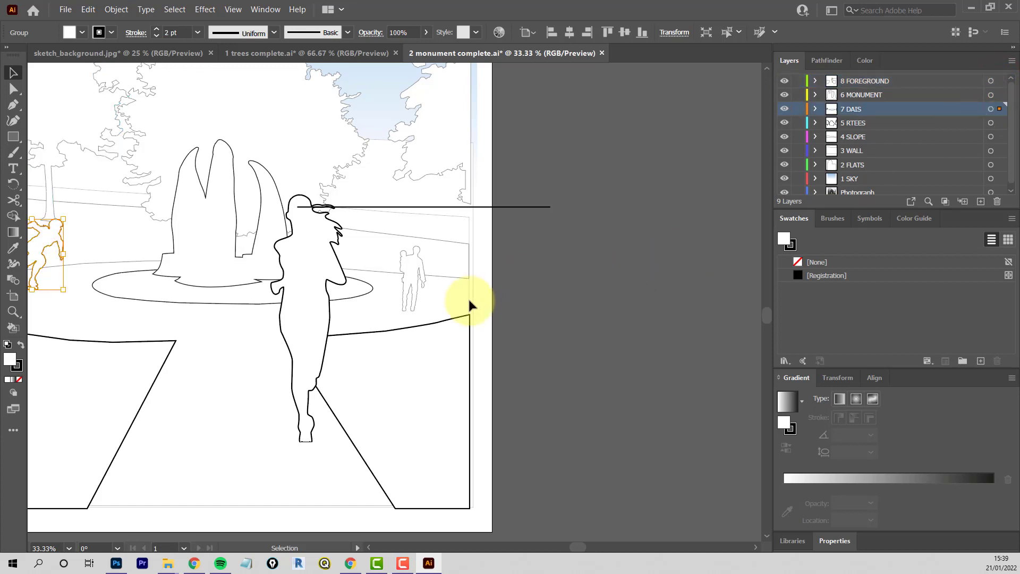
click(329, 320)
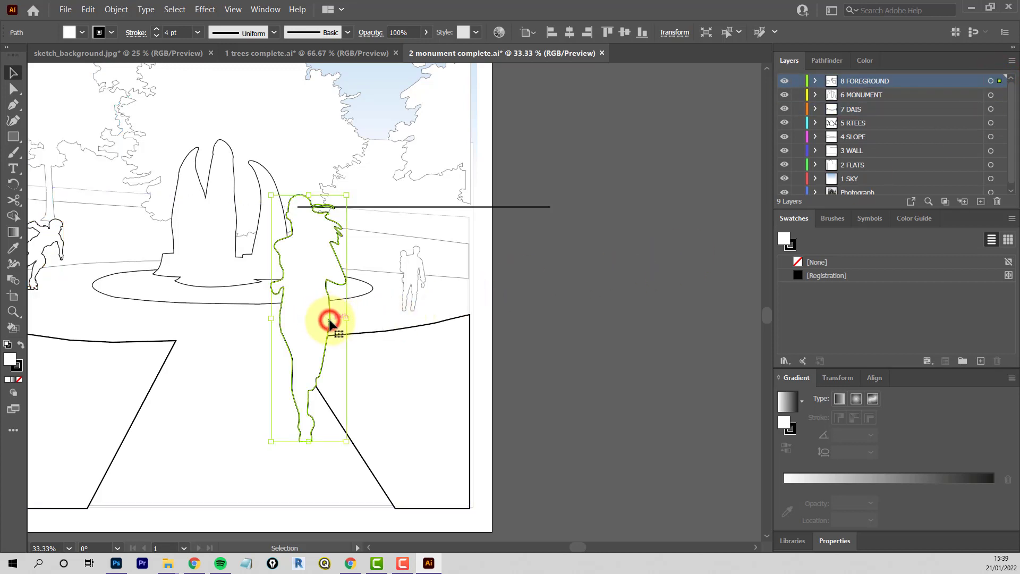
Step: Enlarge the man-and-child outline proportionally until the man's head reaches the horizontal reference line, and delete that line
click(416, 291)
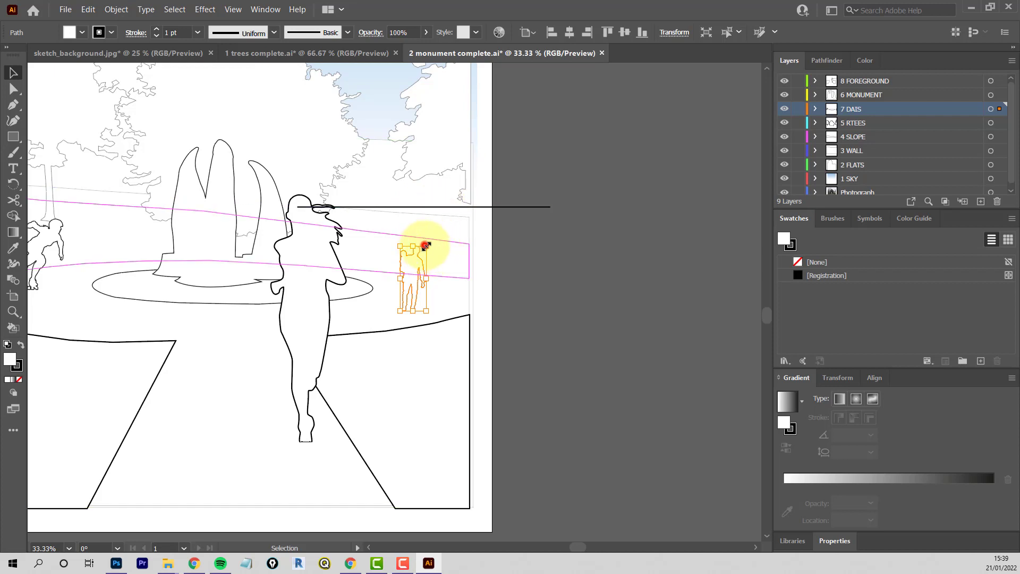
drag(426, 245, 462, 201)
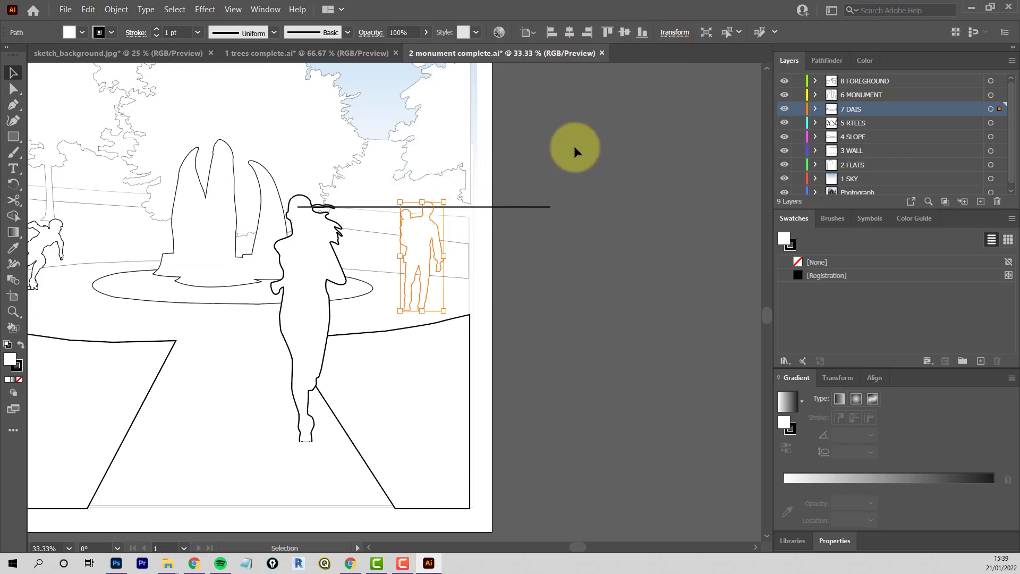
click(518, 137)
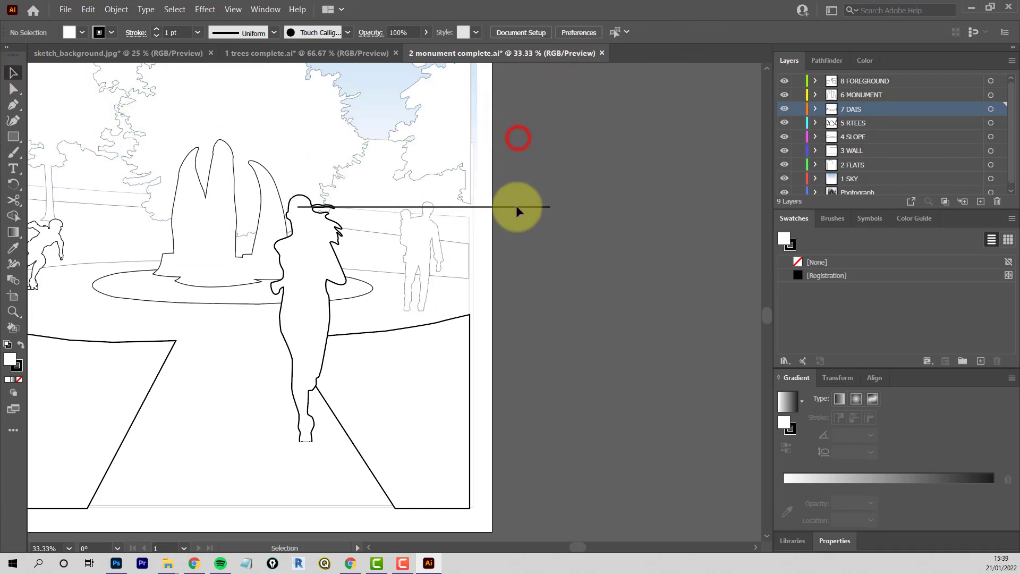
click(509, 207)
key(Delete)
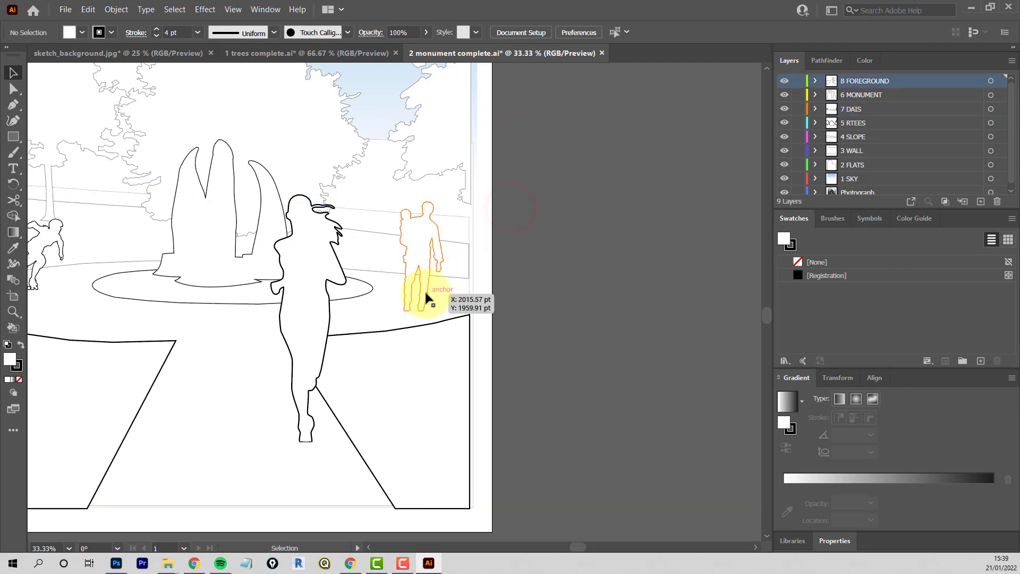
Step: Set the man-and-child outline's stroke to 2 pt, deselect it and check the whole scene
click(425, 293)
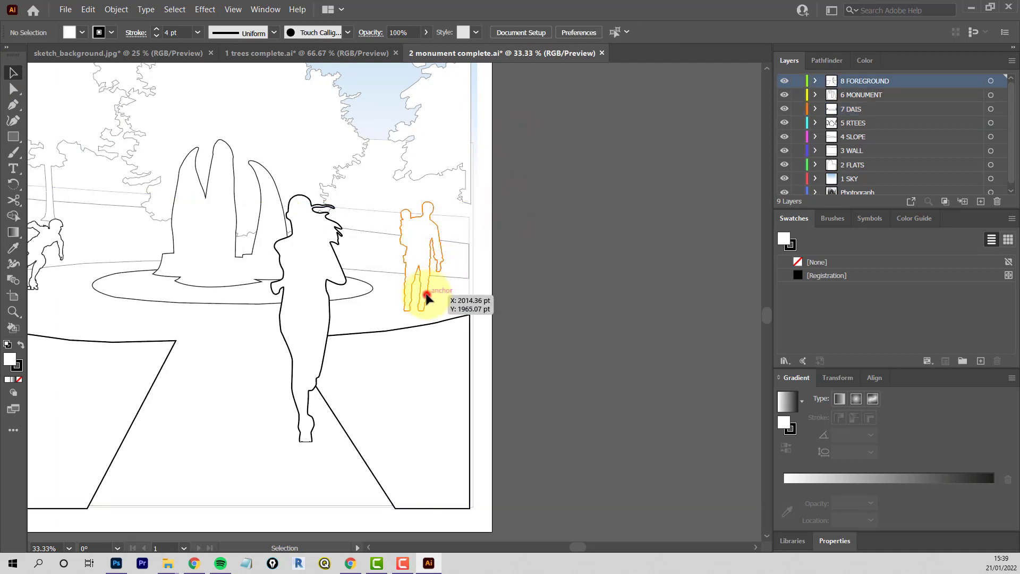
click(197, 32)
click(207, 104)
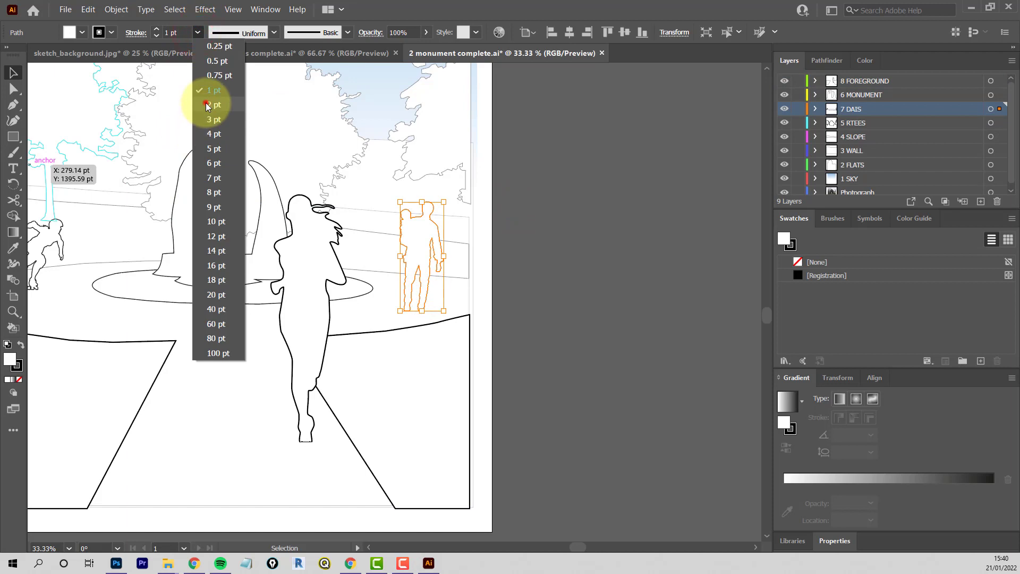
click(589, 219)
key(ctrl+minus)
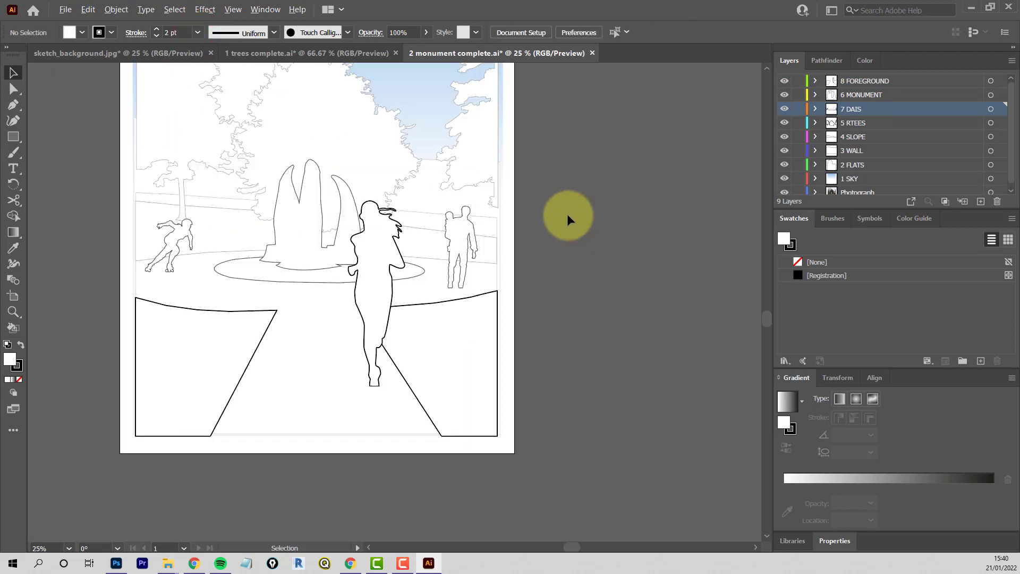
scroll(567, 215, down, 1)
scroll(556, 166, up, 1)
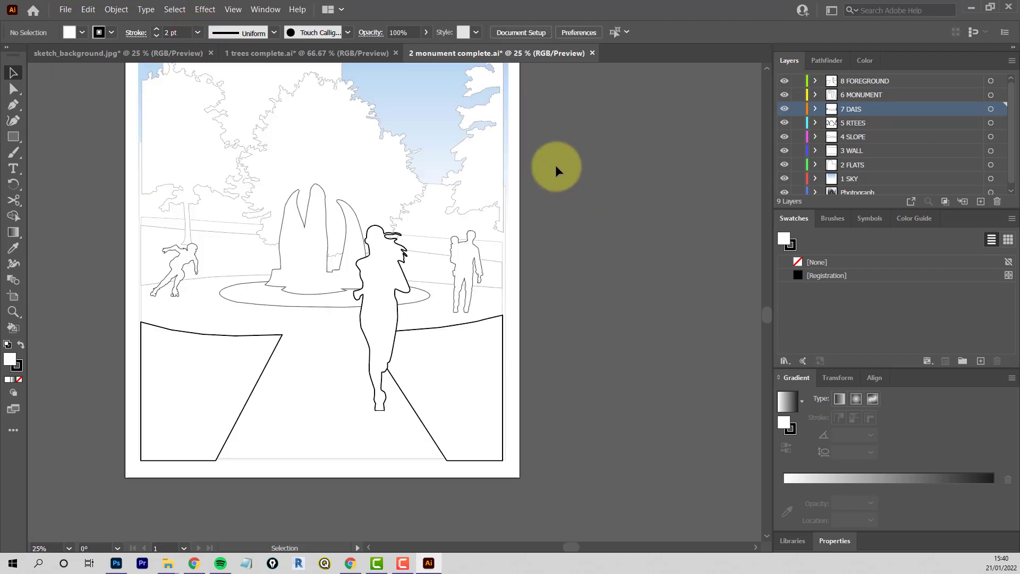
scroll(555, 158, down, 1)
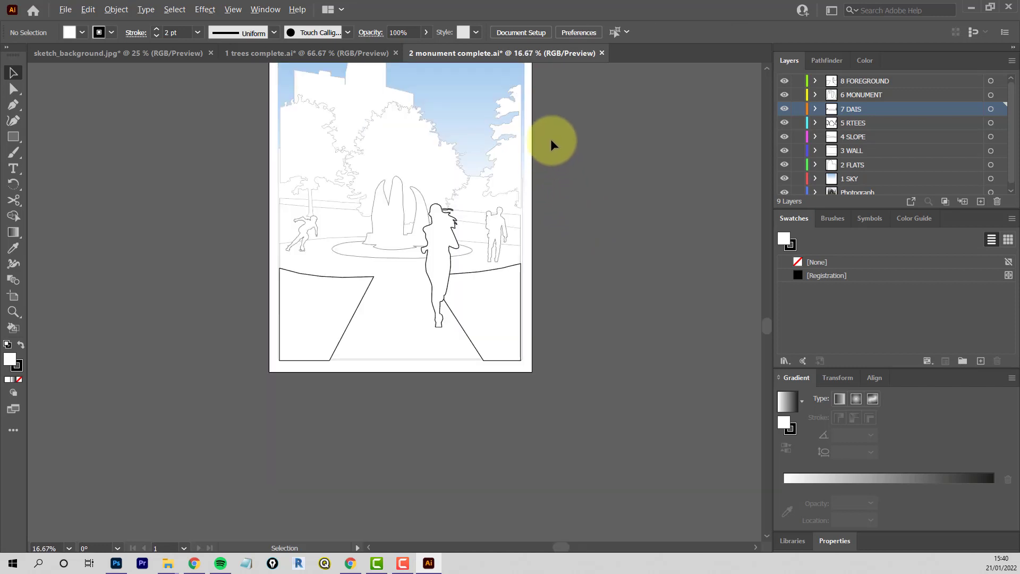
drag(769, 322, 766, 307)
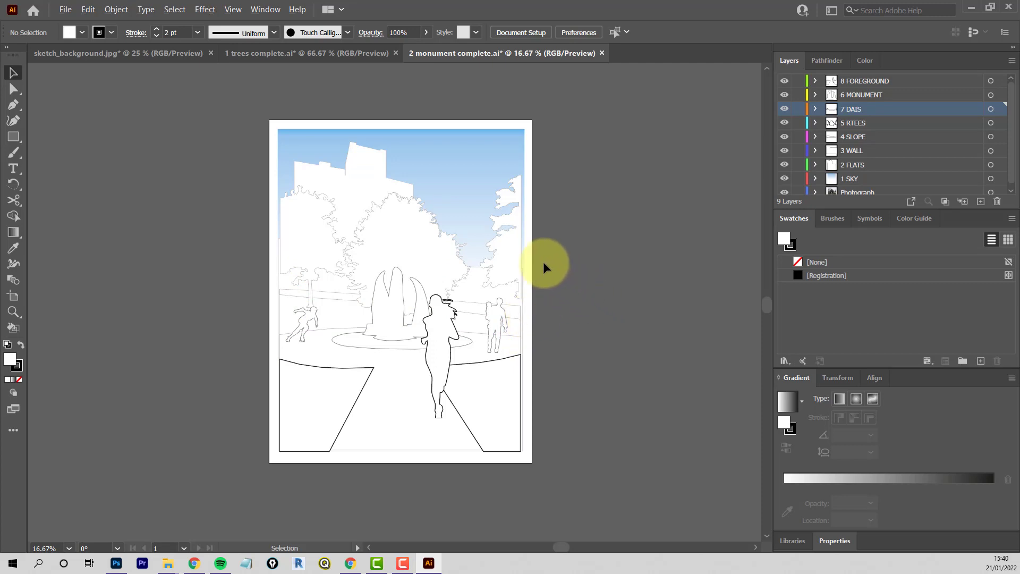
scroll(543, 262, up, 1)
scroll(543, 262, down, 1)
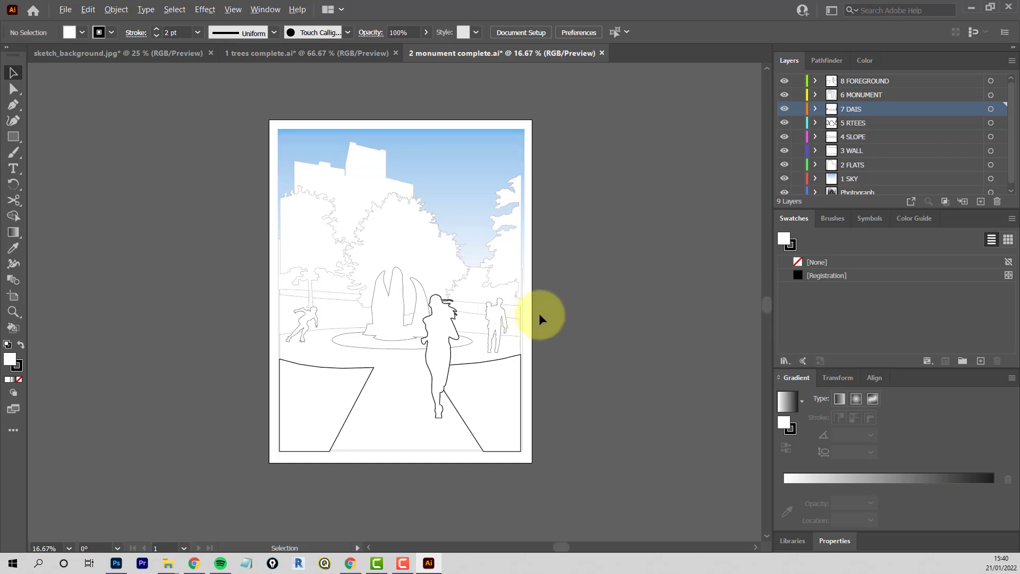
scroll(538, 314, up, 1)
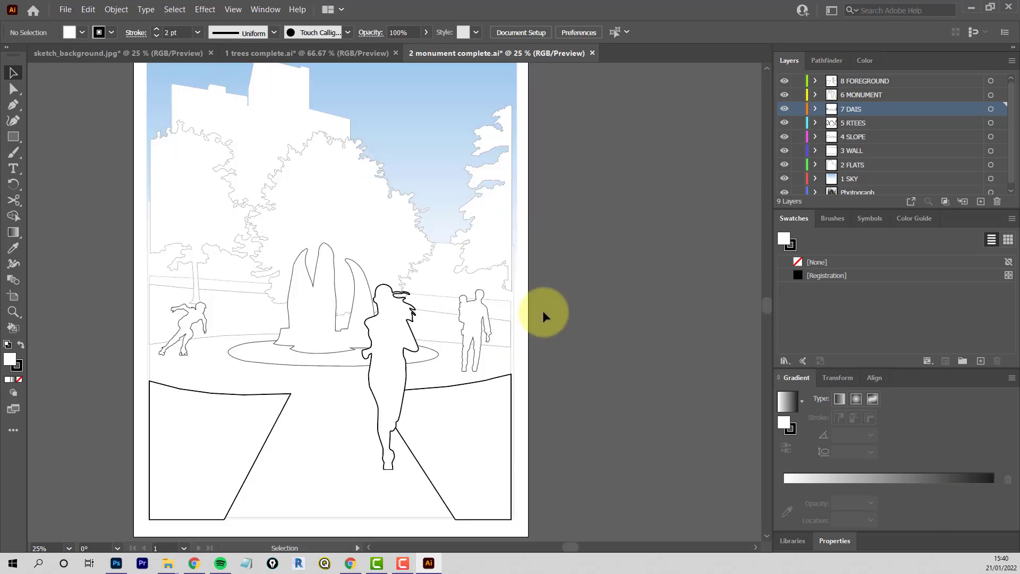
scroll(543, 310, down, 1)
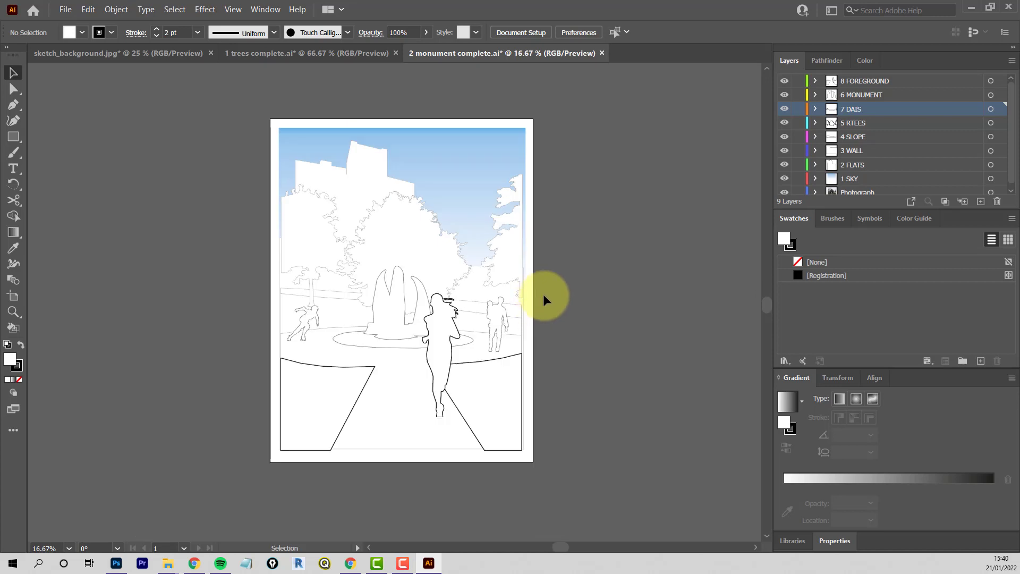
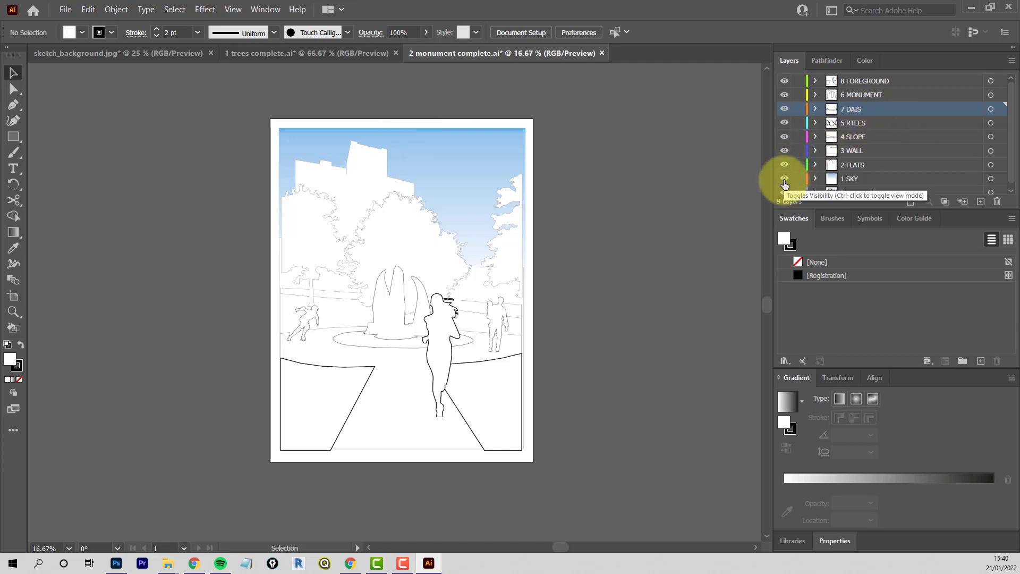
Step: Hide every layer except Photograph and pull the artboard's upper-right corner in to the photograph's upper-right corner
drag(784, 184, 786, 81)
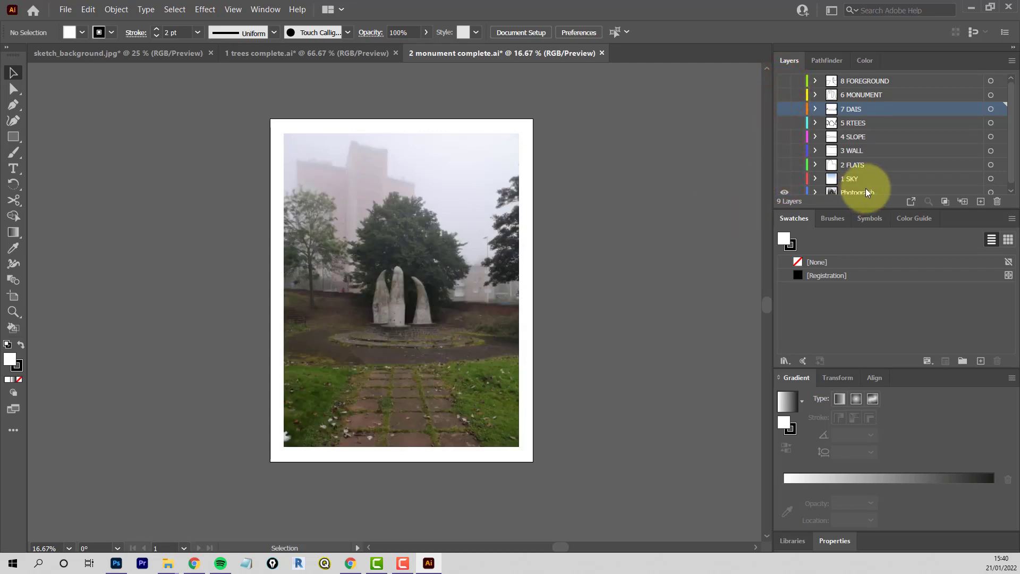
click(65, 11)
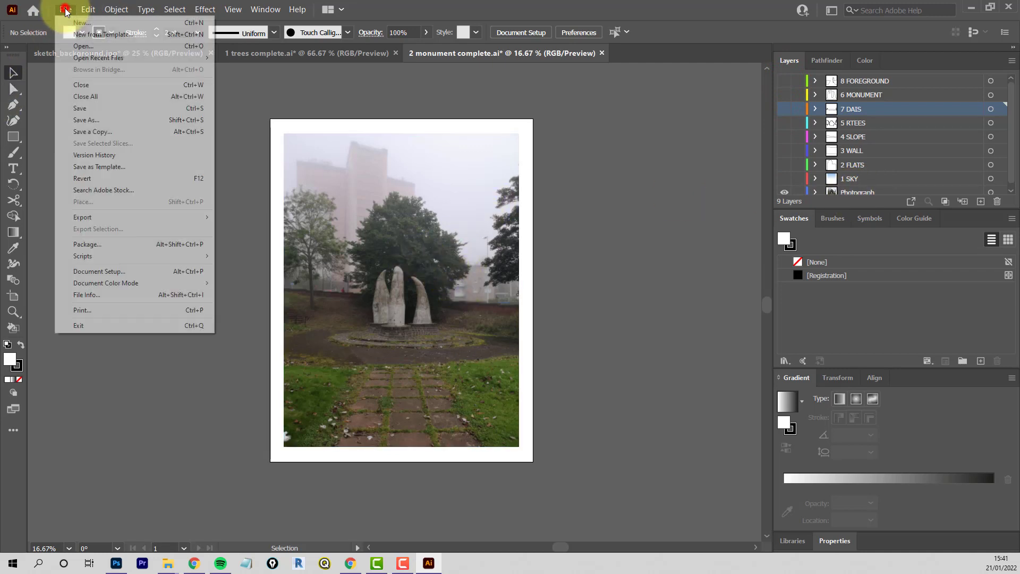
click(96, 272)
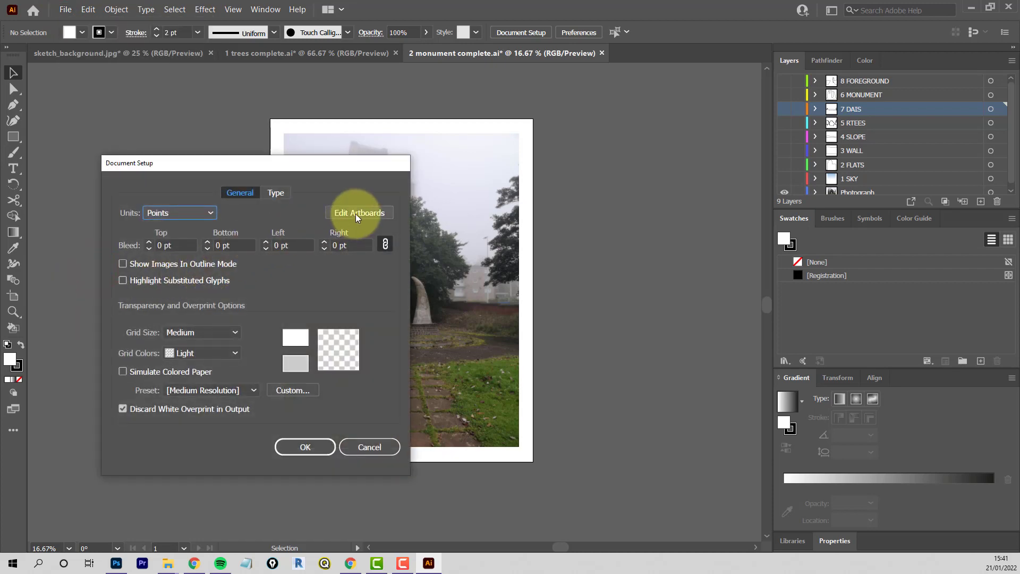
click(356, 213)
scroll(523, 134, up, 3)
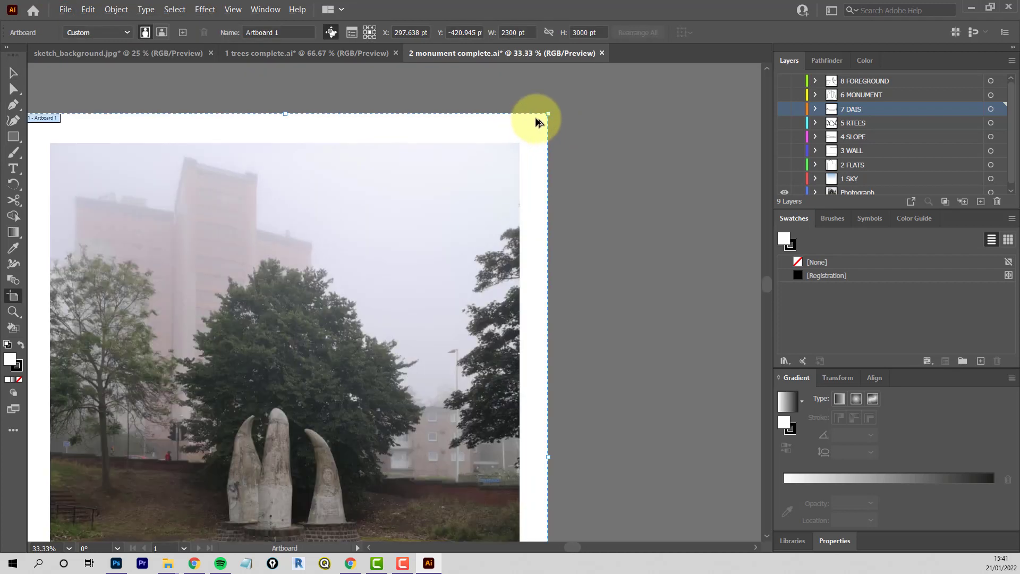
drag(553, 111, 512, 155)
drag(510, 161, 509, 156)
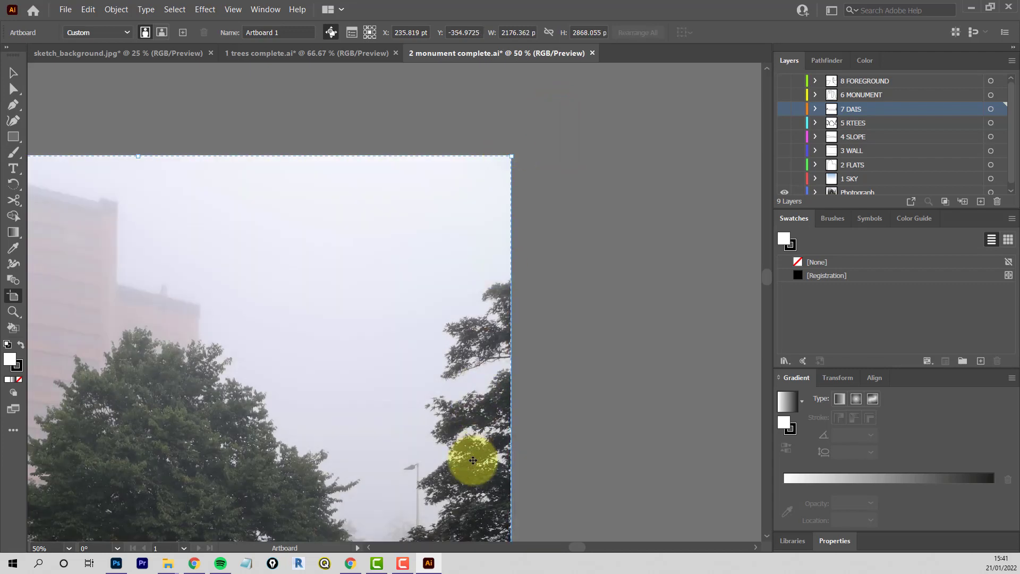
Step: Pull the artboard's lower-left corner in to the photograph's lower-left corner, making the artboard 2052 × 2736 pt
scroll(337, 426, down, 3)
drag(239, 469, 314, 202)
scroll(227, 407, up, 5)
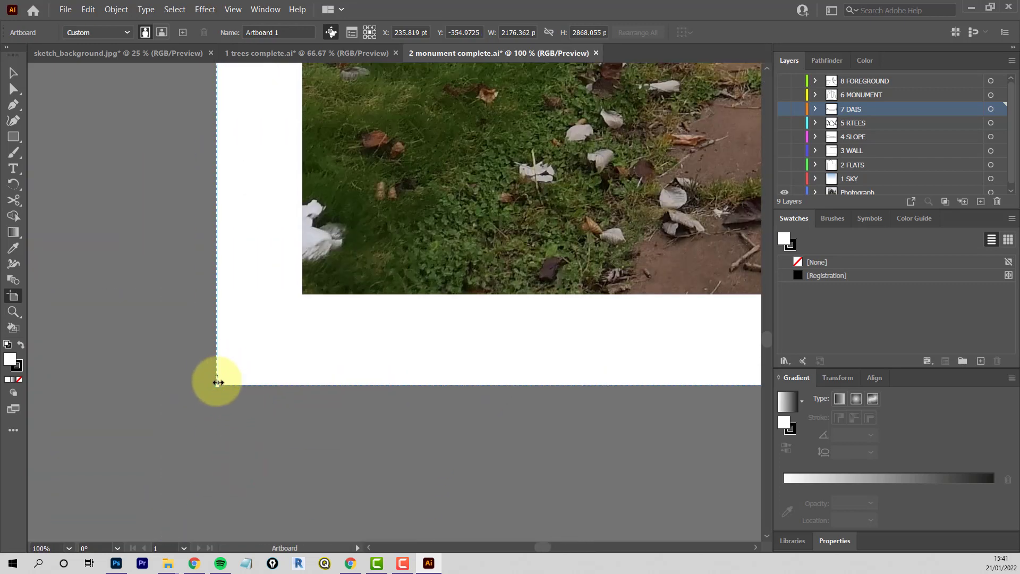
drag(217, 382, 304, 293)
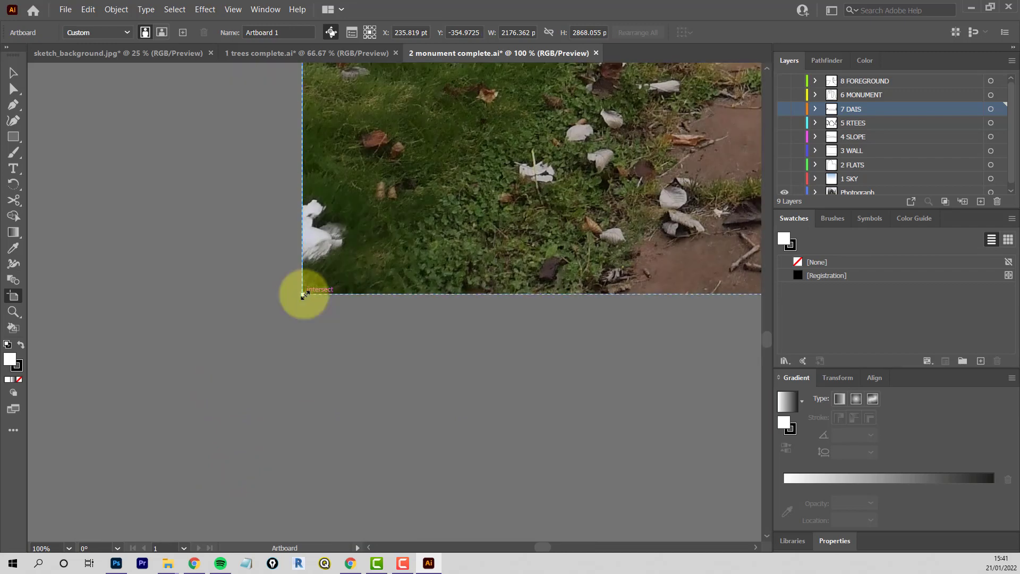
scroll(478, 223, down, 8)
scroll(406, 159, up, 3)
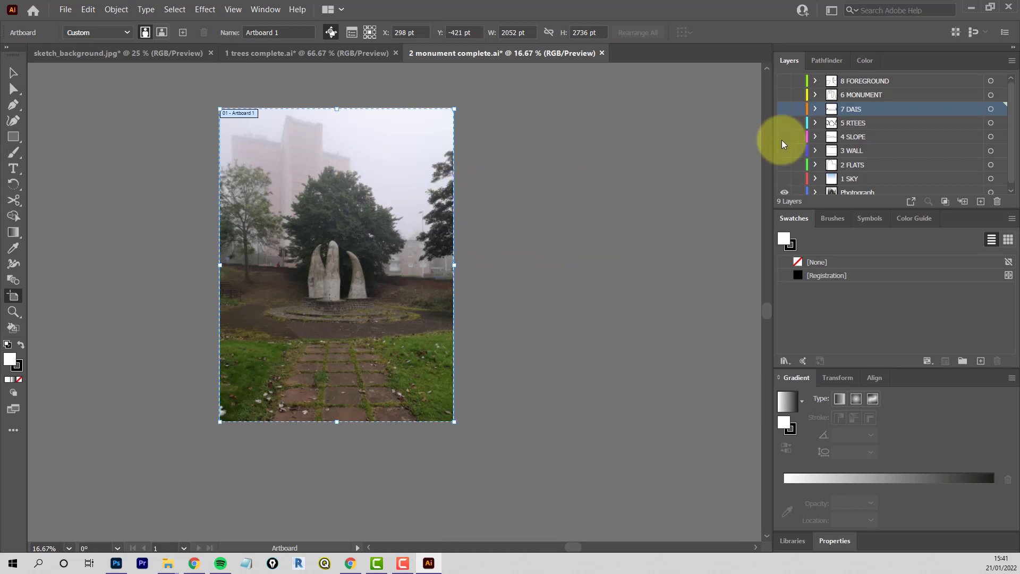
Step: Show the layers from 1 SKY to 8 FOREGROUND again and leave artboard editing
click(784, 177)
drag(785, 160, 786, 81)
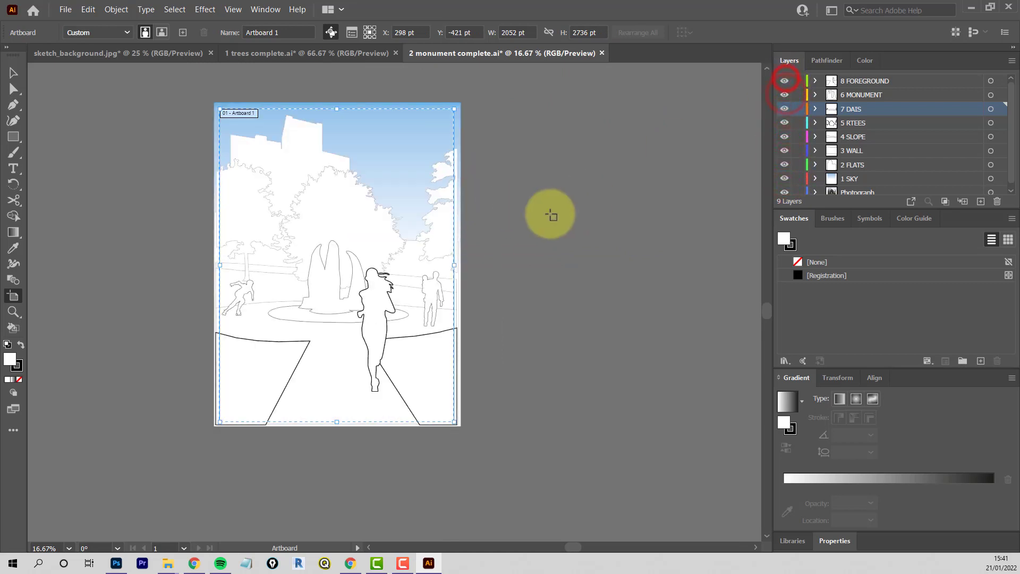
click(13, 72)
click(125, 128)
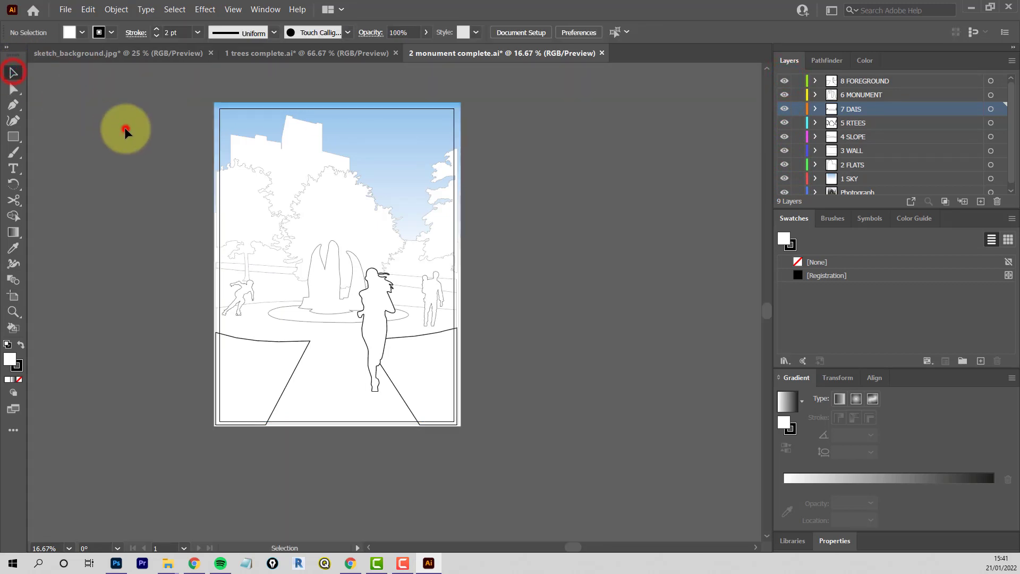
Step: Set up an export to the Desktop as Photoshop PSD, using artboards and reusing the file name 3 tracing complete line-01.psd
click(65, 11)
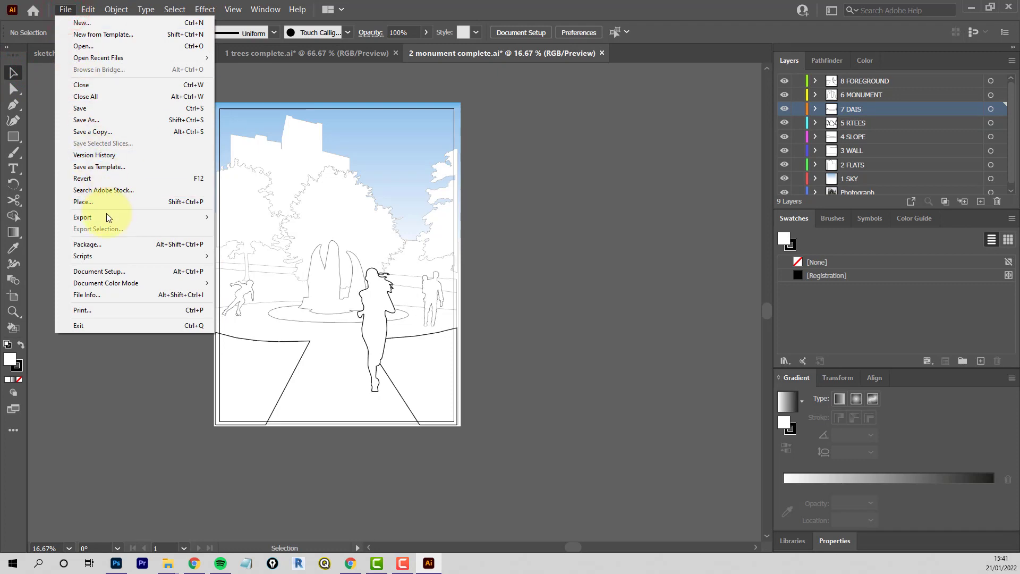
mouse_move(106, 217)
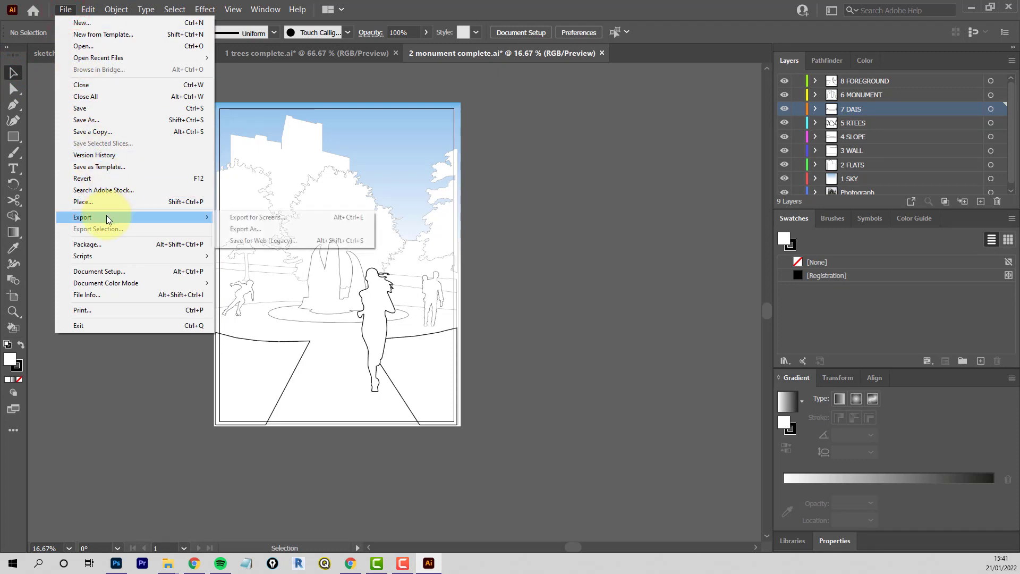
click(250, 228)
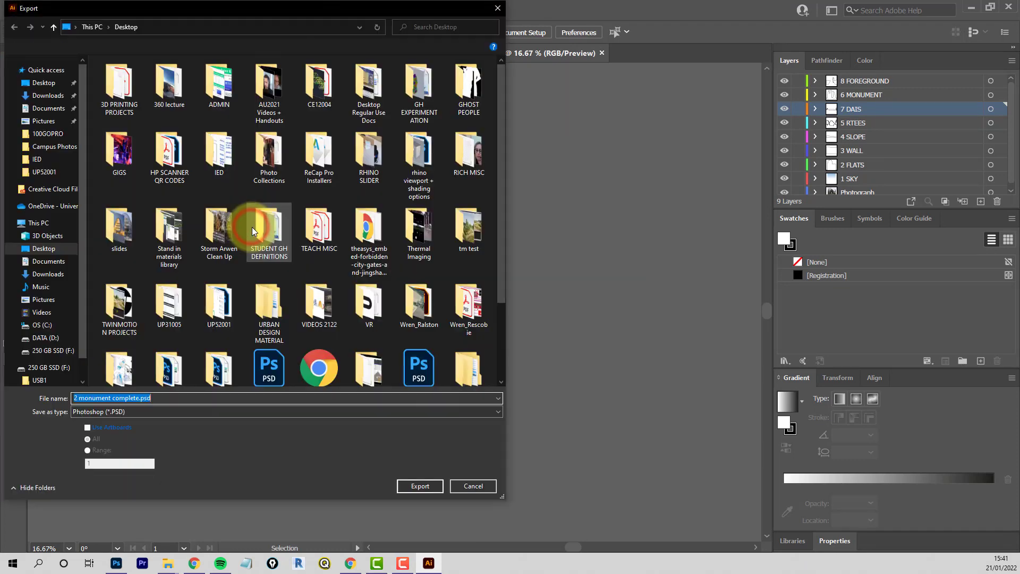
drag(288, 12, 388, 25)
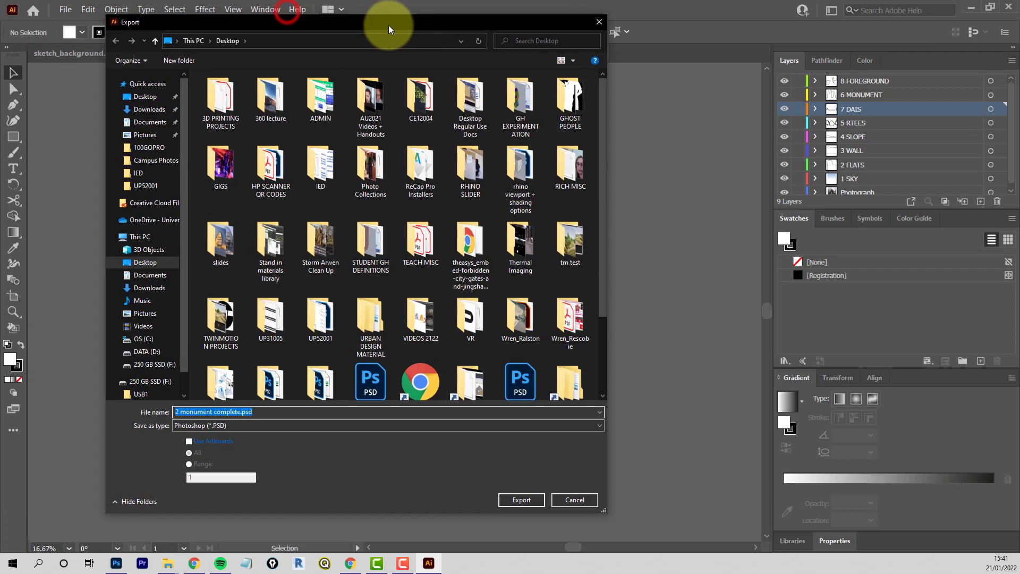
click(189, 441)
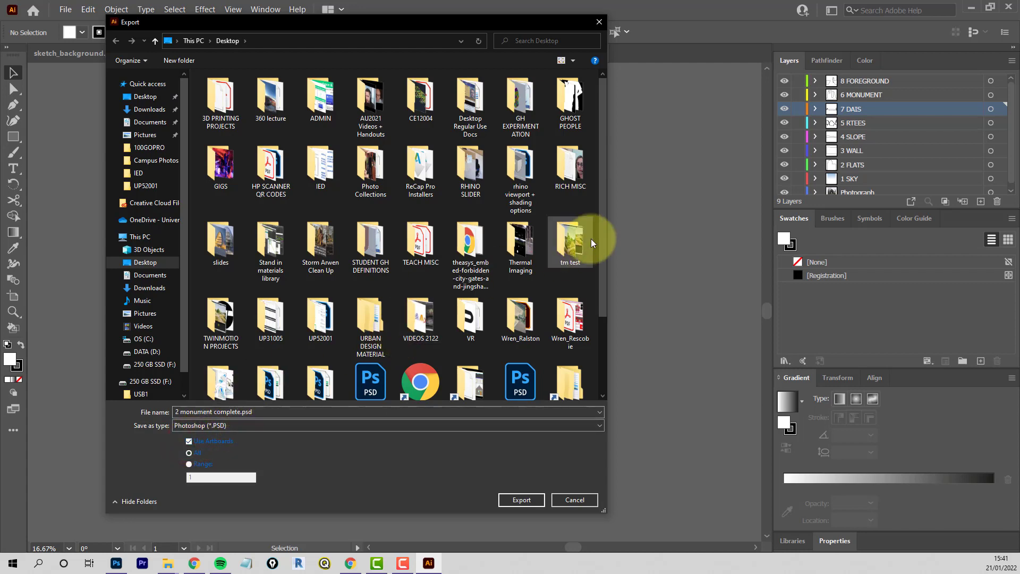
drag(601, 253, 598, 323)
click(369, 305)
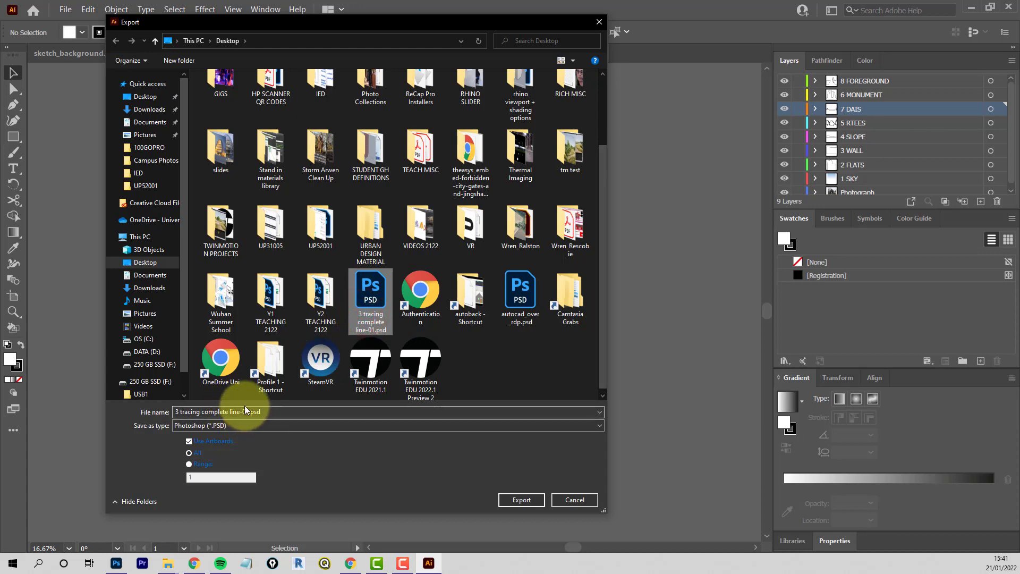
Step: Close 3 tracing complete line-01.psd in Photoshop without saving, and finish the Illustrator export in RGB at 150 ppi with layers and maximum editability
click(117, 564)
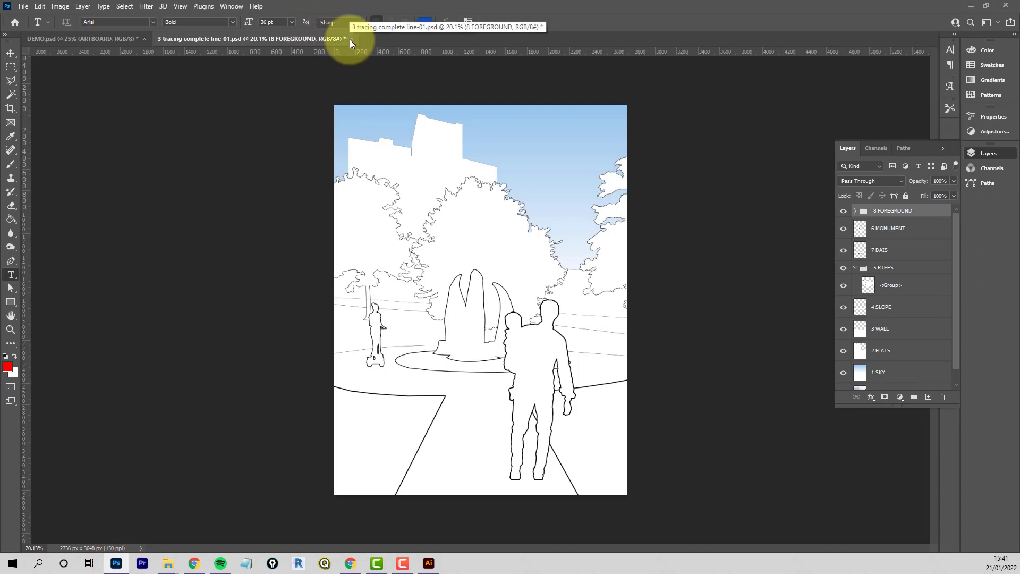
click(351, 38)
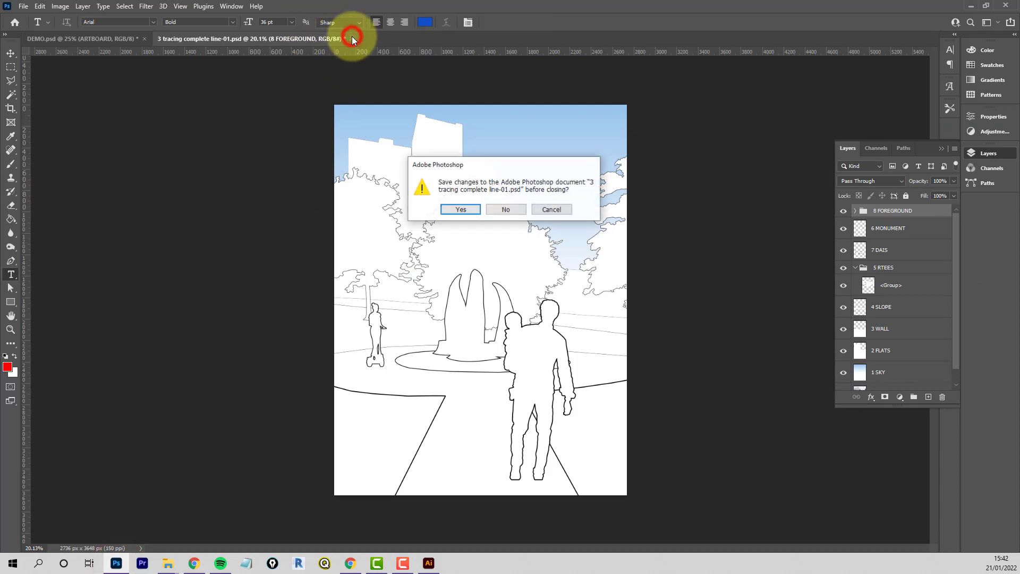
click(505, 210)
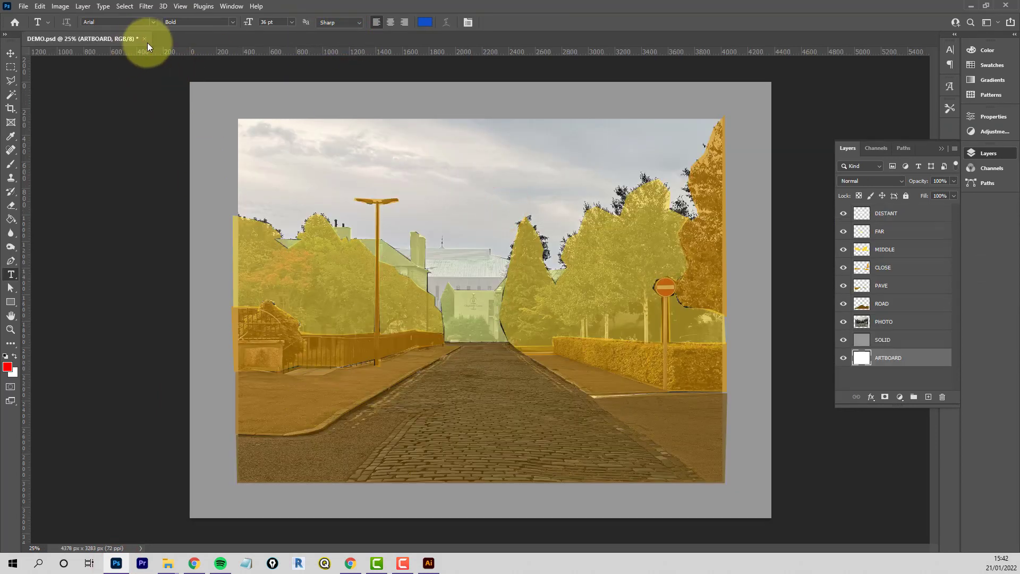
click(428, 563)
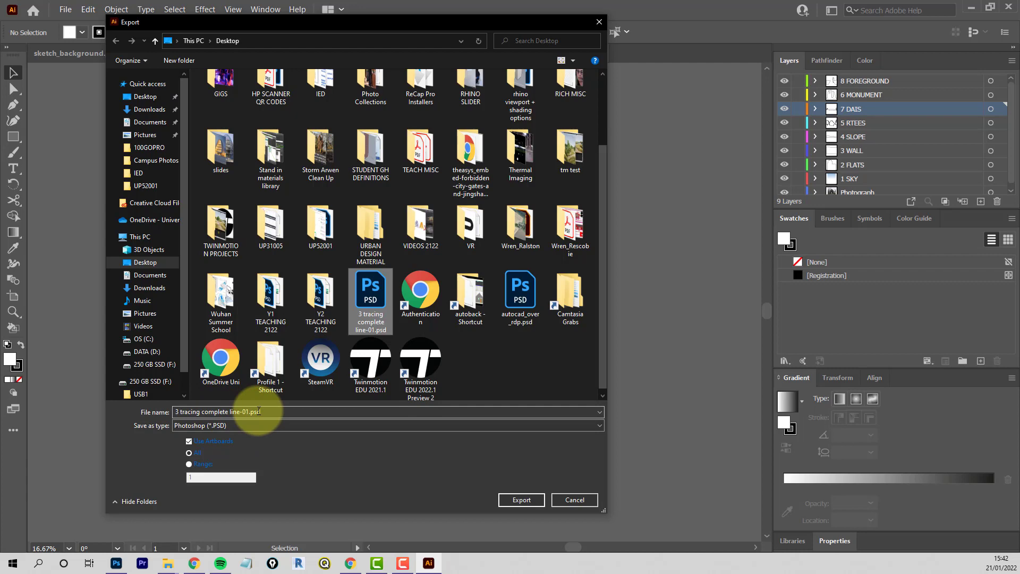
click(520, 501)
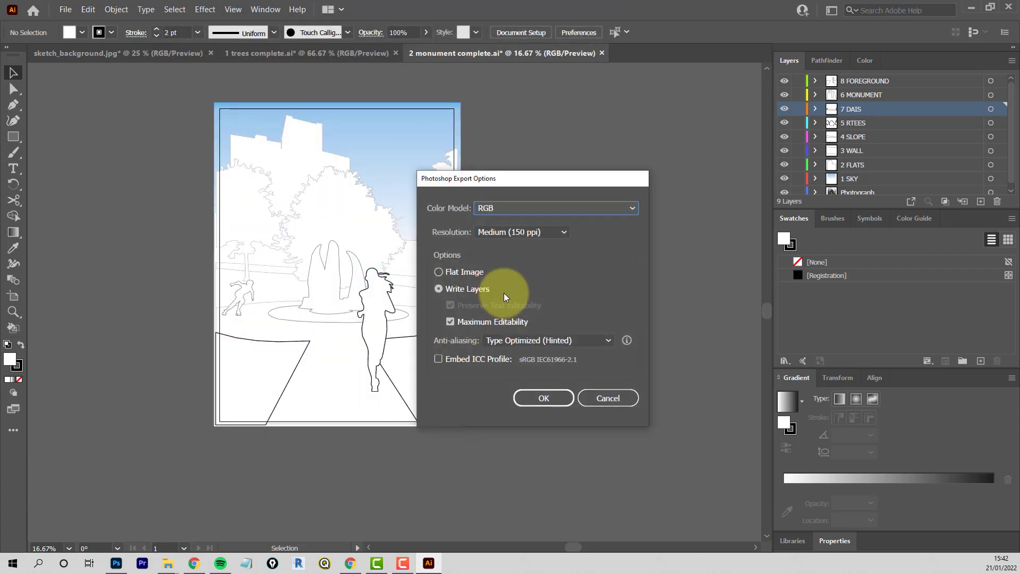
click(543, 399)
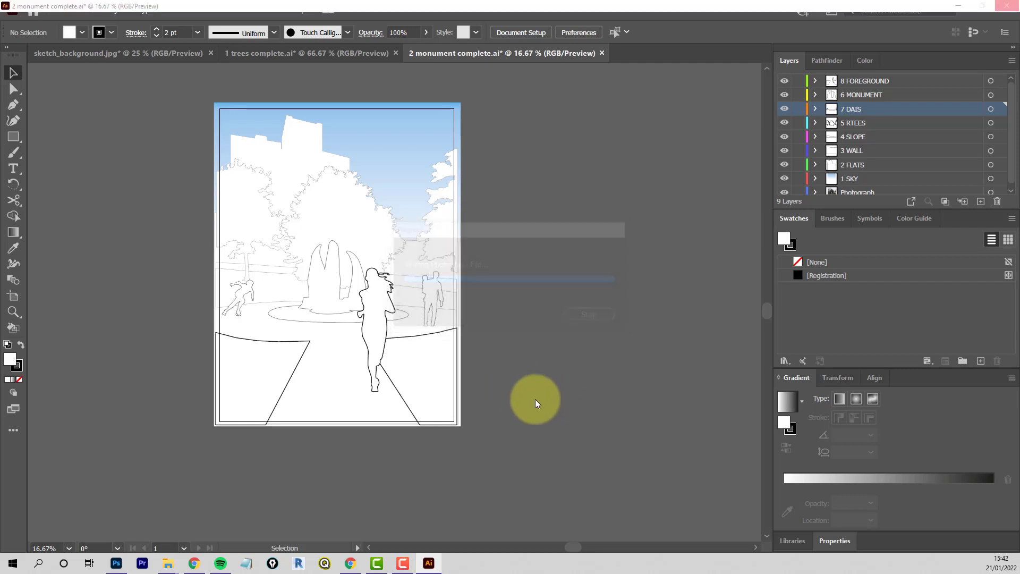
Step: Switch to Photoshop, reopen the recent file 3 tracing complete line-01.psd and look through its layers down to Photograph
click(116, 562)
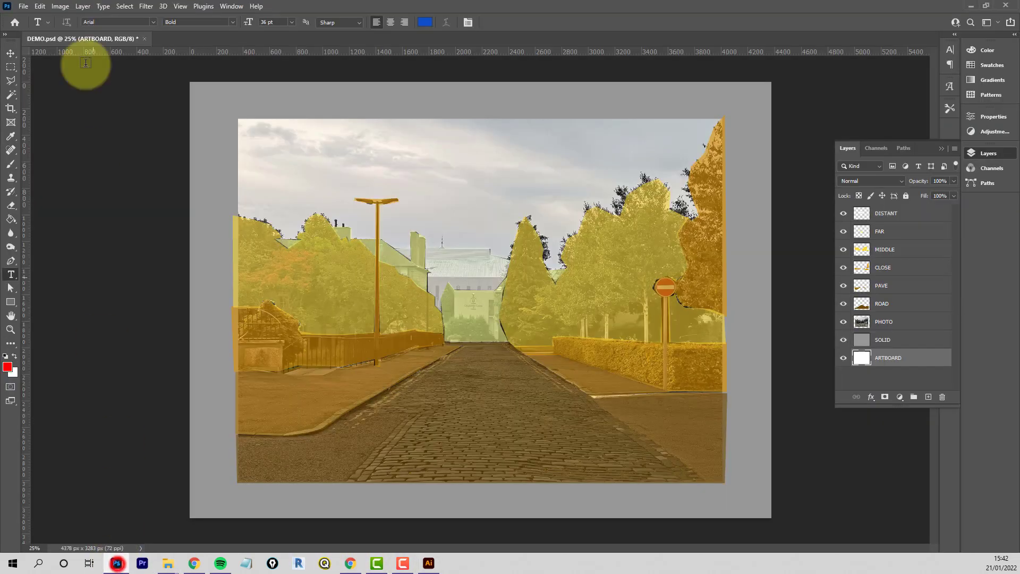
click(23, 7)
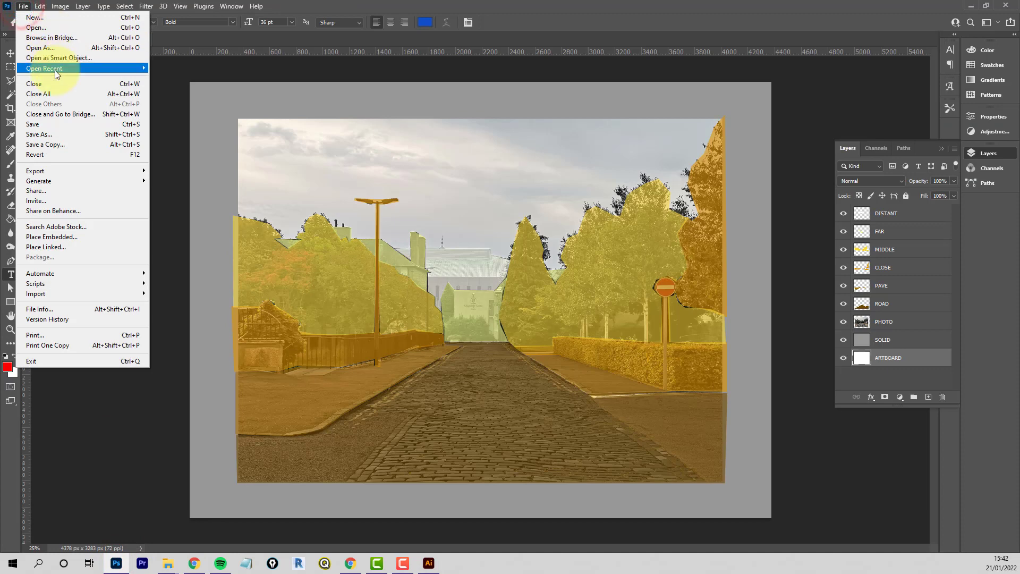
mouse_move(128, 68)
click(215, 72)
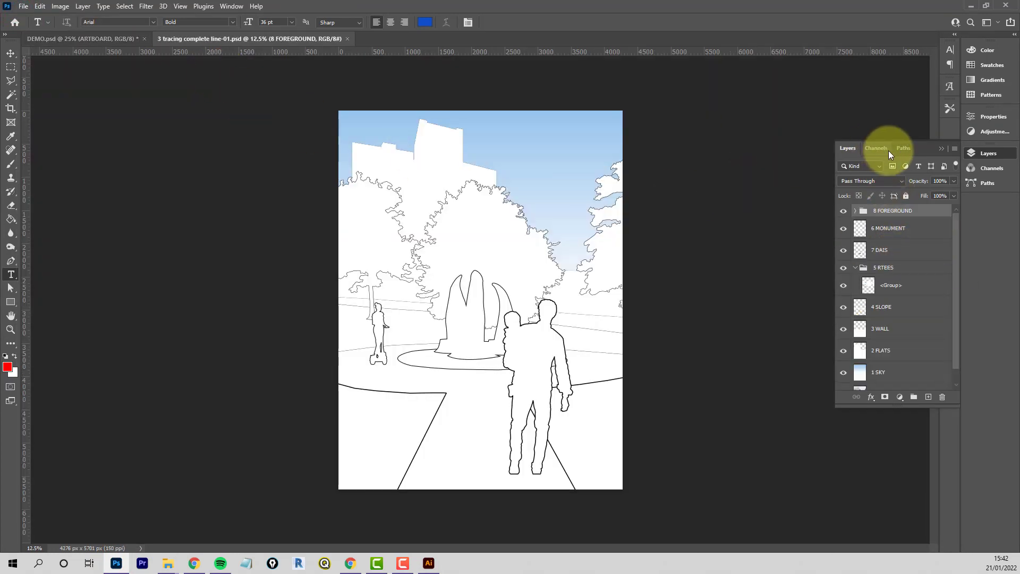
drag(955, 251, 951, 306)
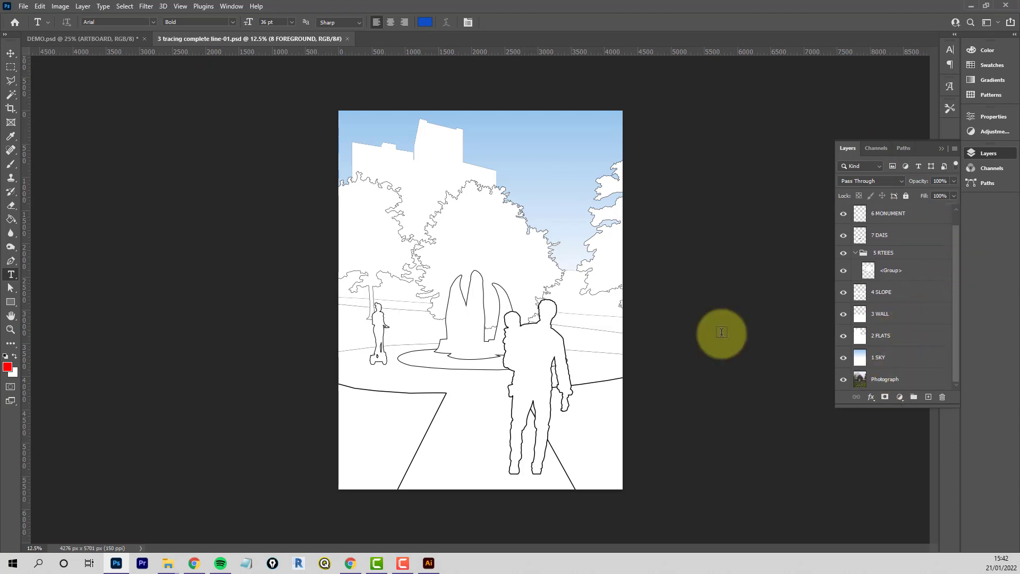
Step: Resize the whole image to 2736 px wide by 3648 px high, keeping the proportions linked and automatic resampling on
click(59, 8)
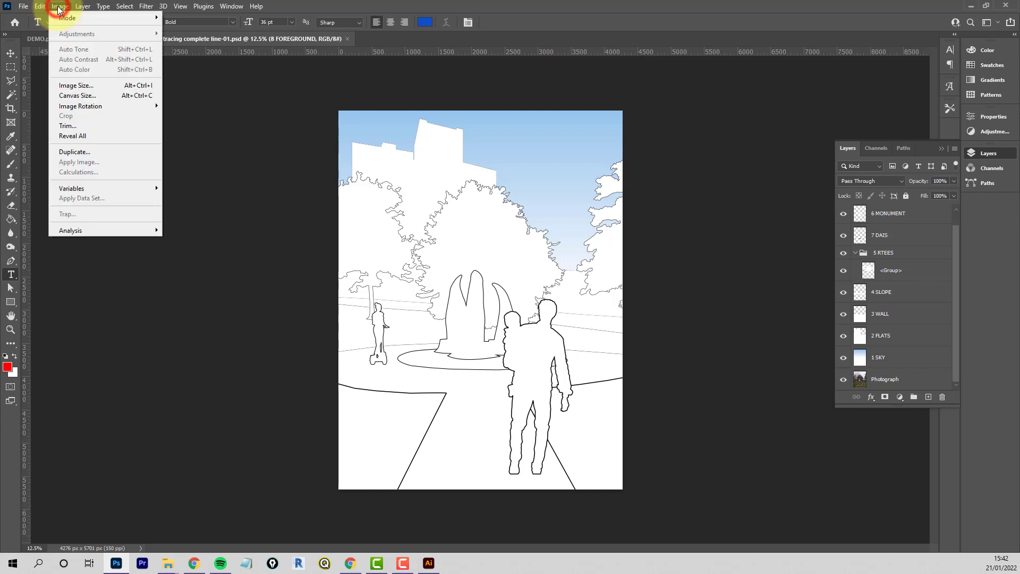
click(74, 85)
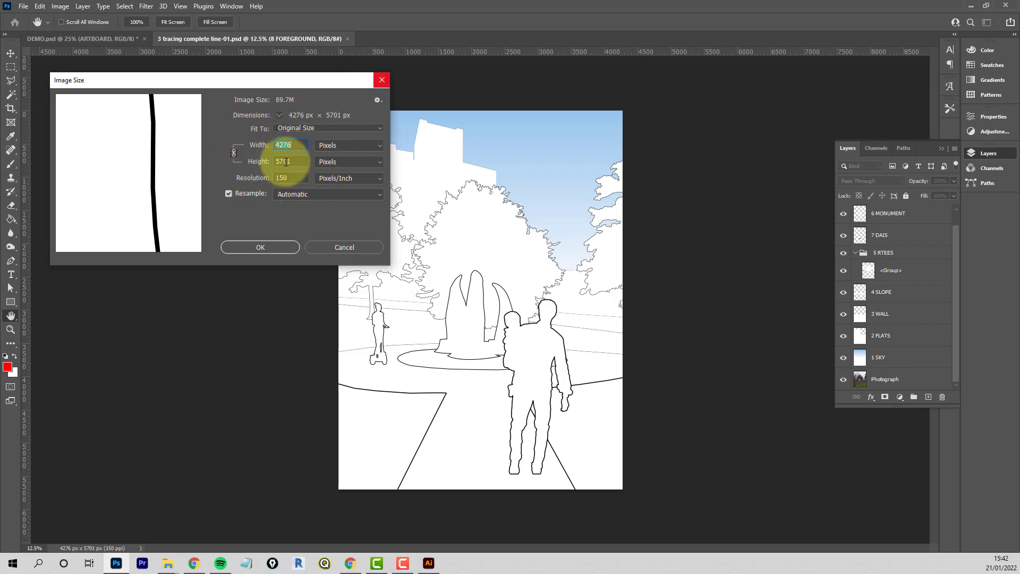
drag(294, 147, 255, 150)
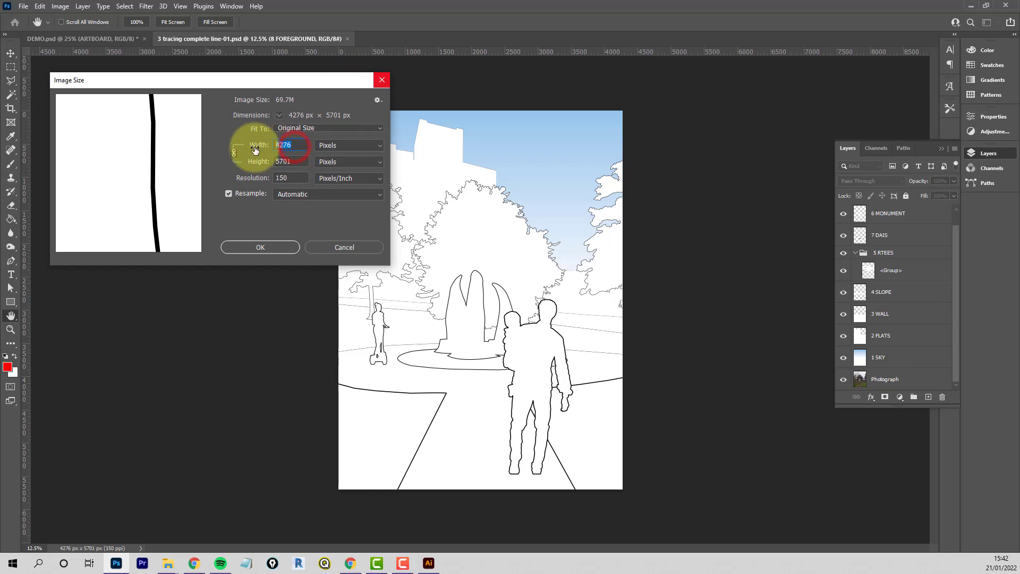
text(2736)
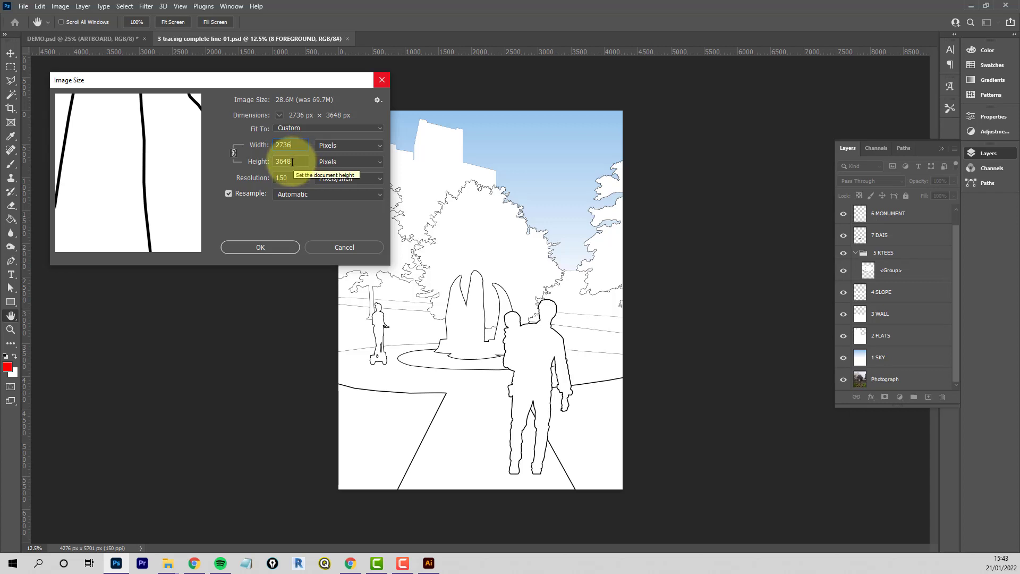
click(274, 246)
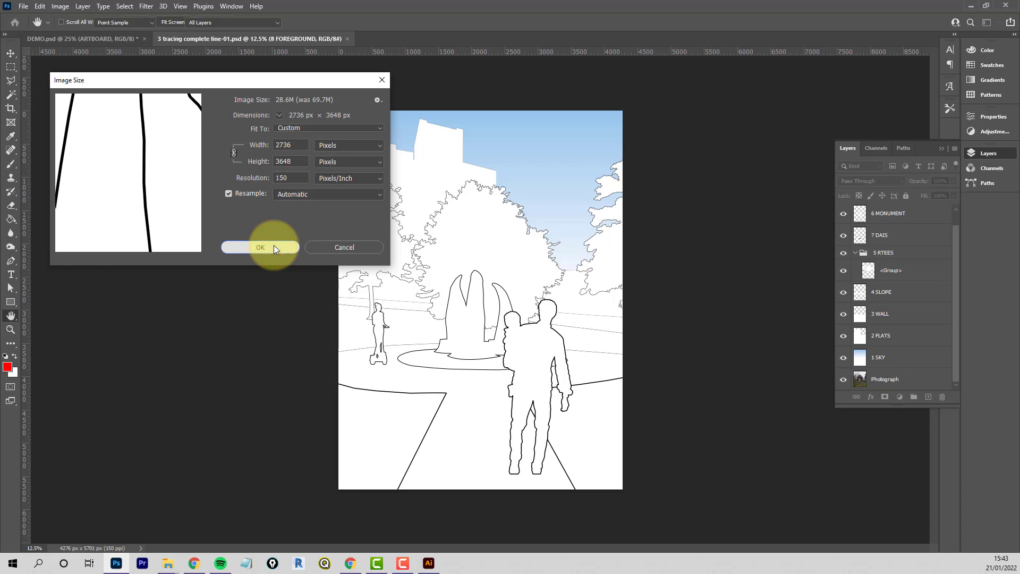
key(t)
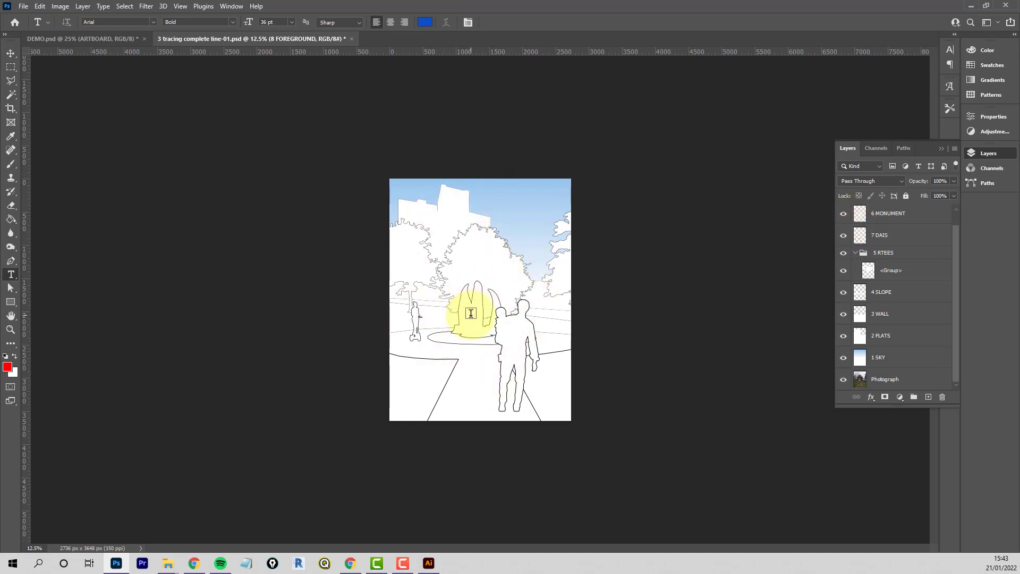
Step: Examine the tip of the monument outline at pixel level, and switch to Illustrator to compare it with the vector line in 2 monument complete.ai
scroll(470, 313, up, 10)
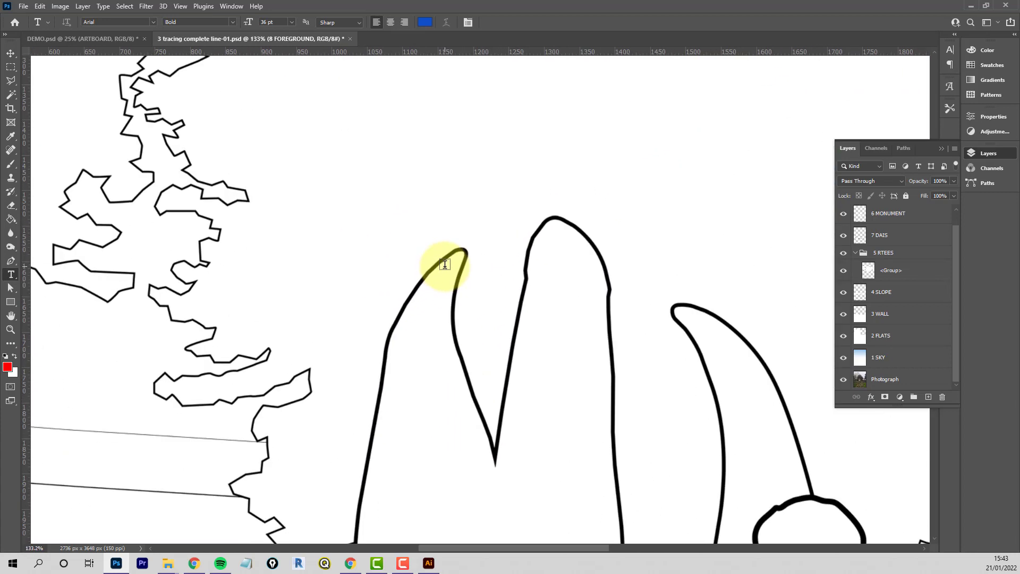
scroll(445, 264, up, 10)
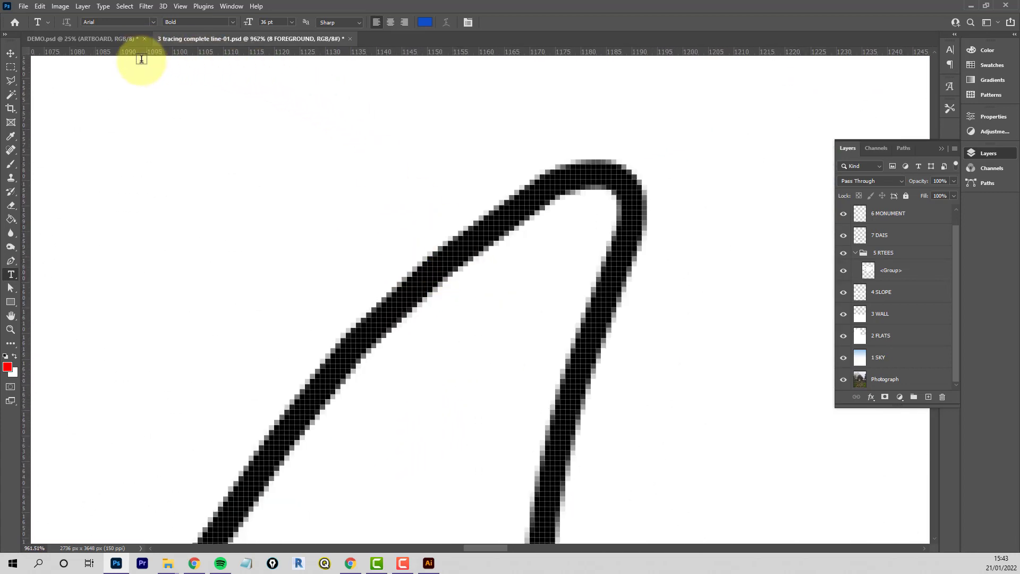
click(429, 566)
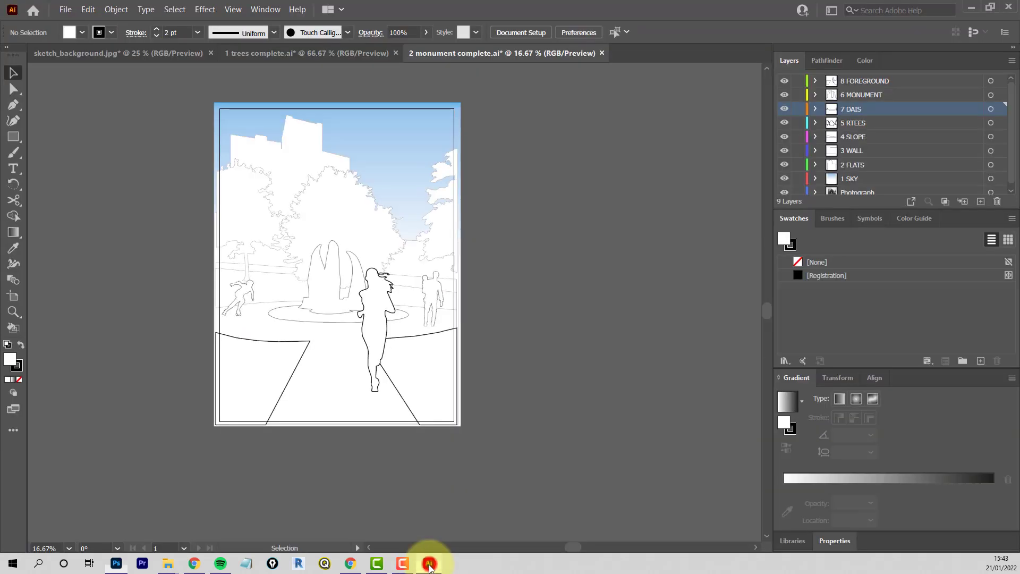
scroll(318, 245, up, 9)
scroll(337, 210, up, 12)
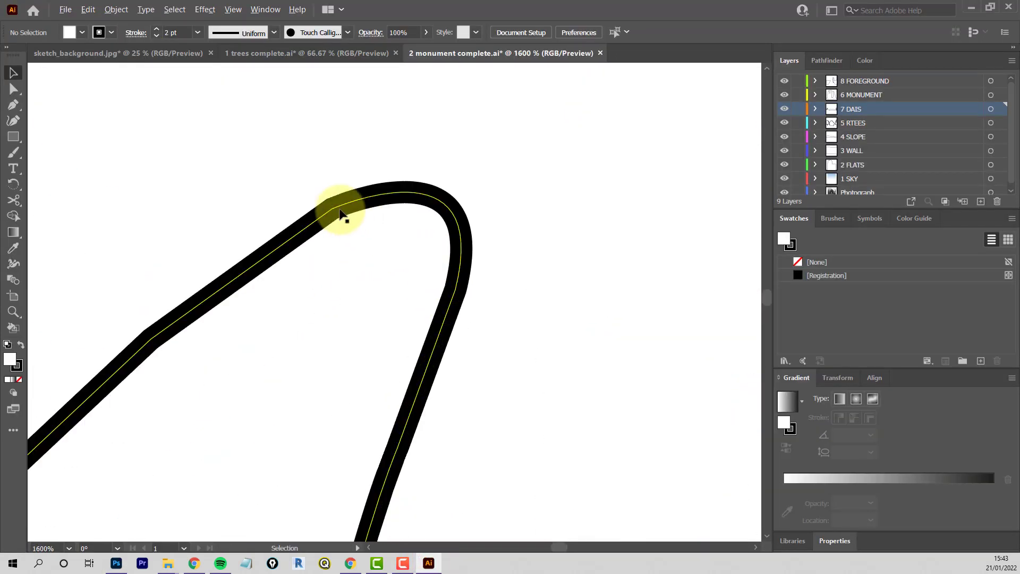
scroll(336, 195, down, 12)
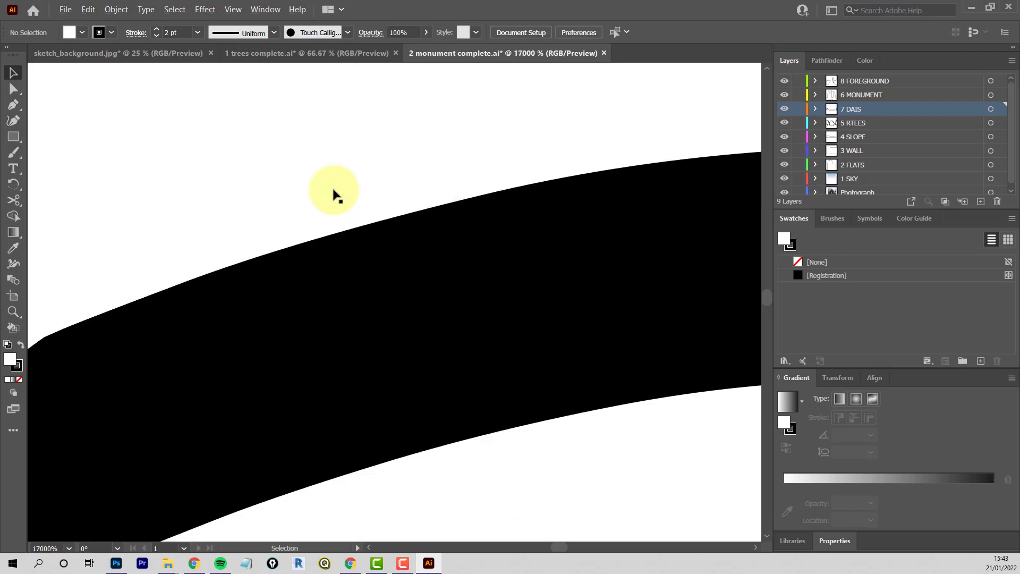
scroll(333, 199, down, 11)
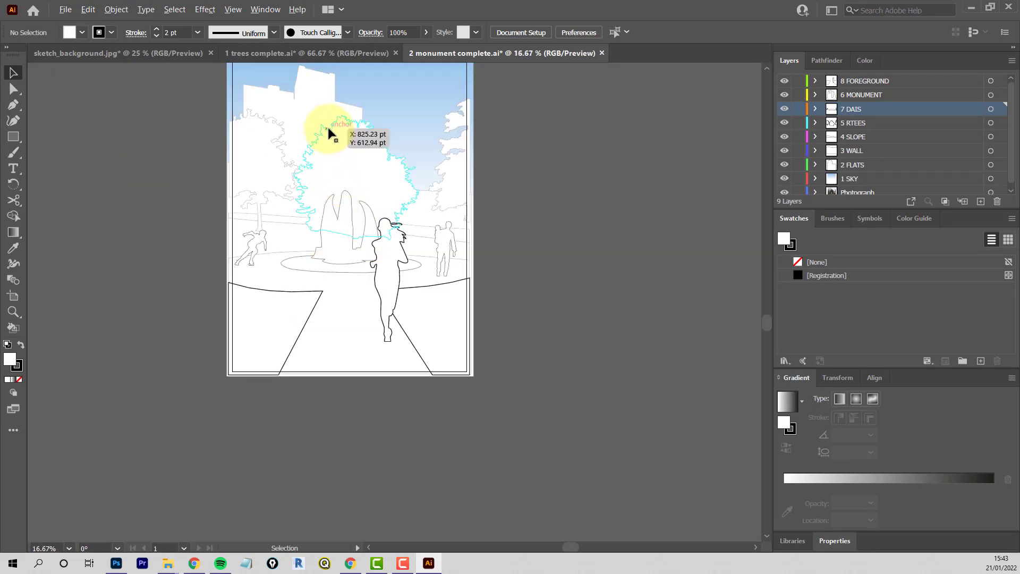
drag(769, 324, 773, 304)
scroll(313, 318, up, 1)
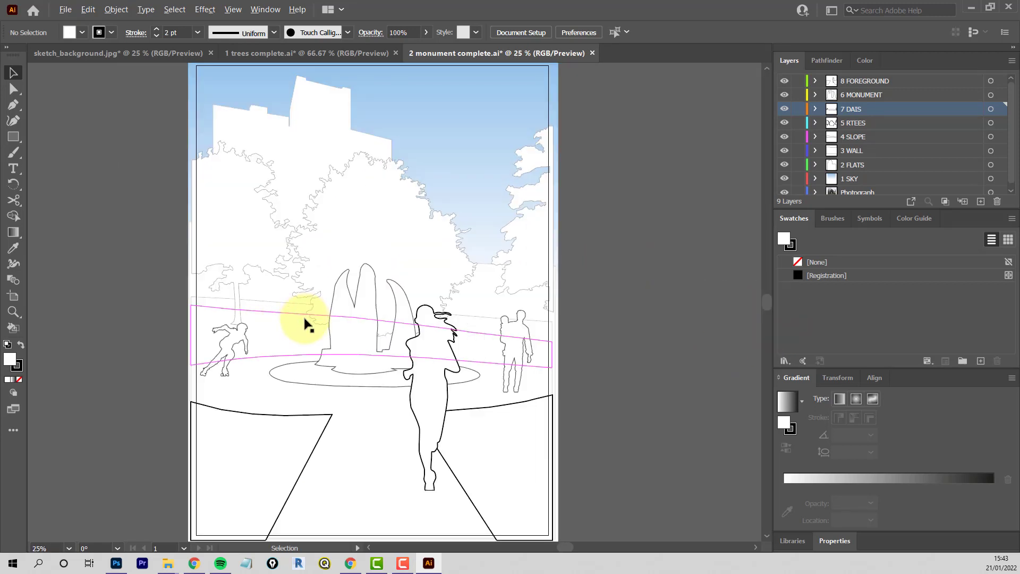
scroll(305, 322, down, 1)
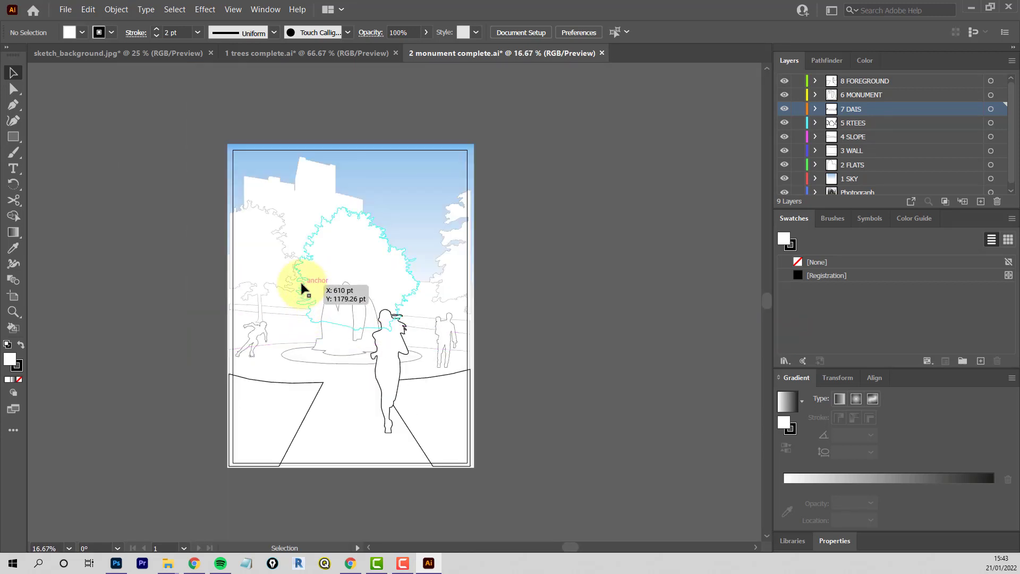